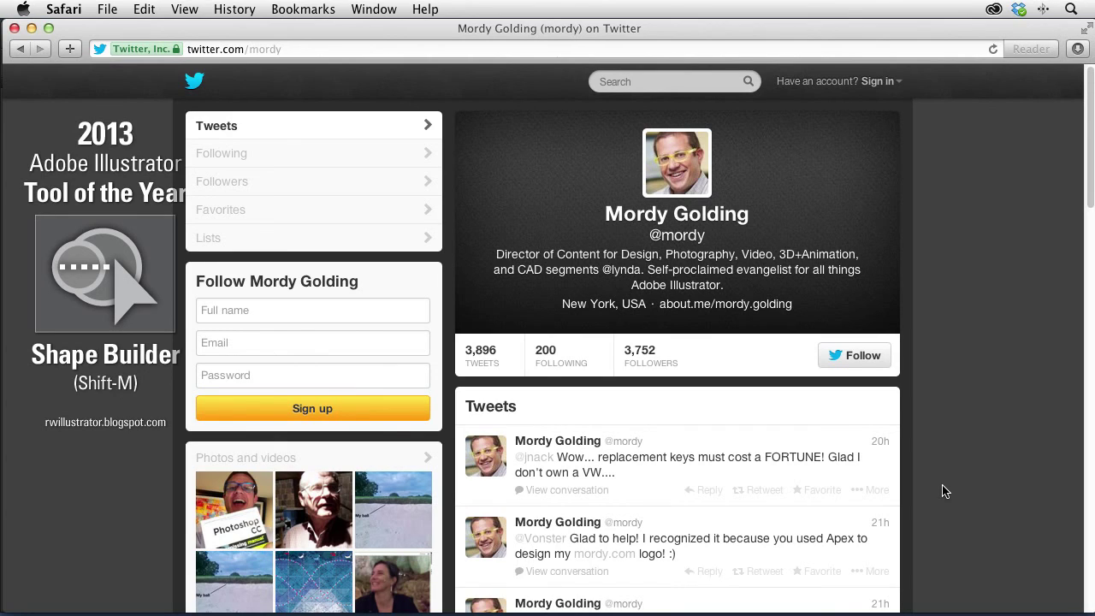
- Switch to Illustrator and create a new portrait document 5.5 in wide by 7.75 in high with one artboard
key(super+Tab)
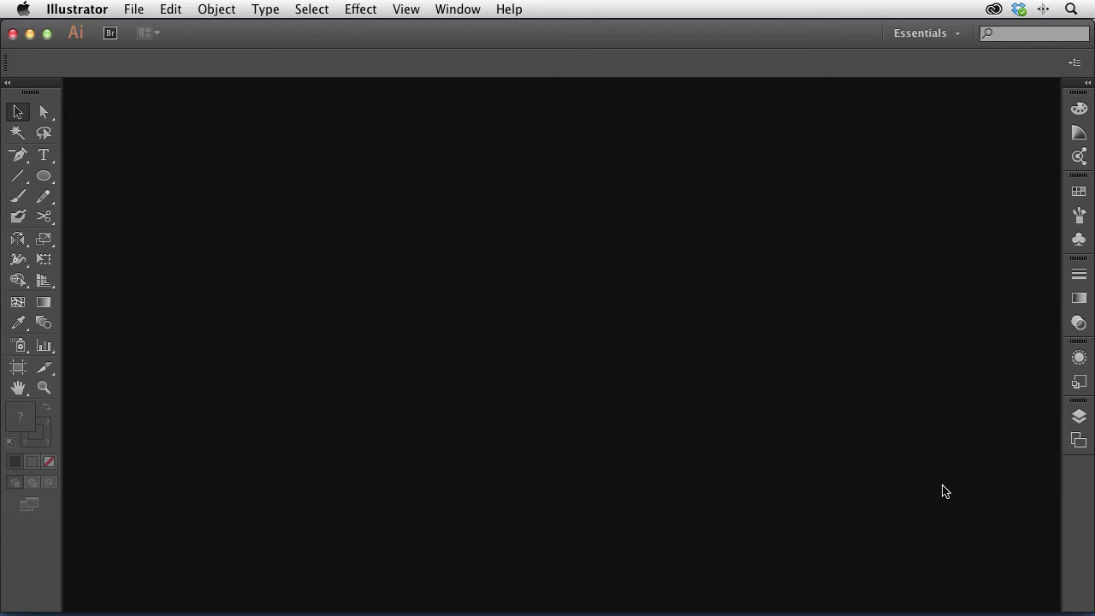
key(super+n)
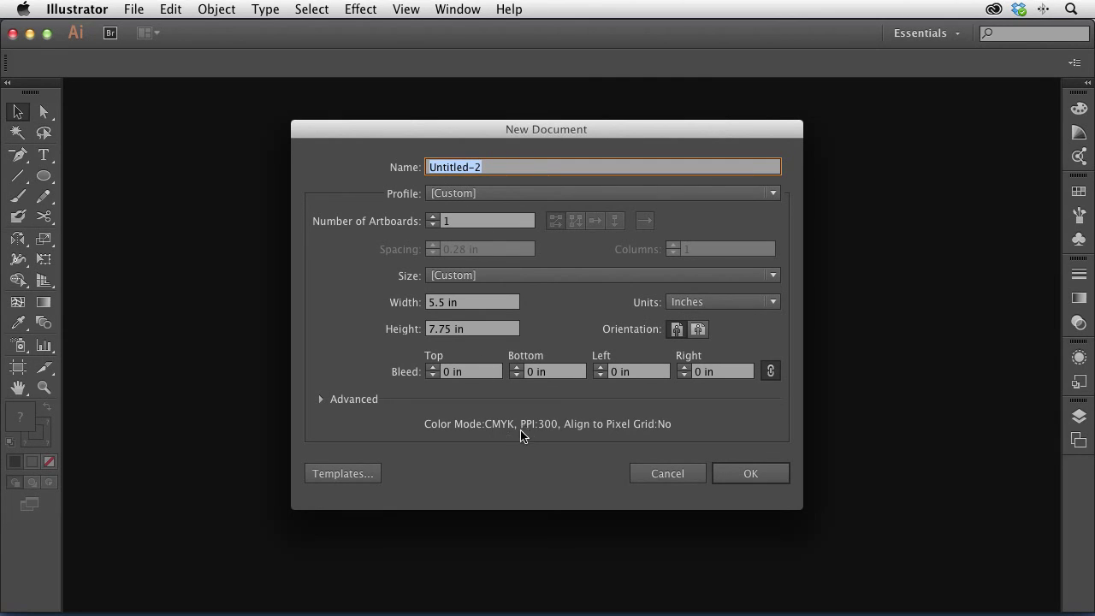
click(756, 475)
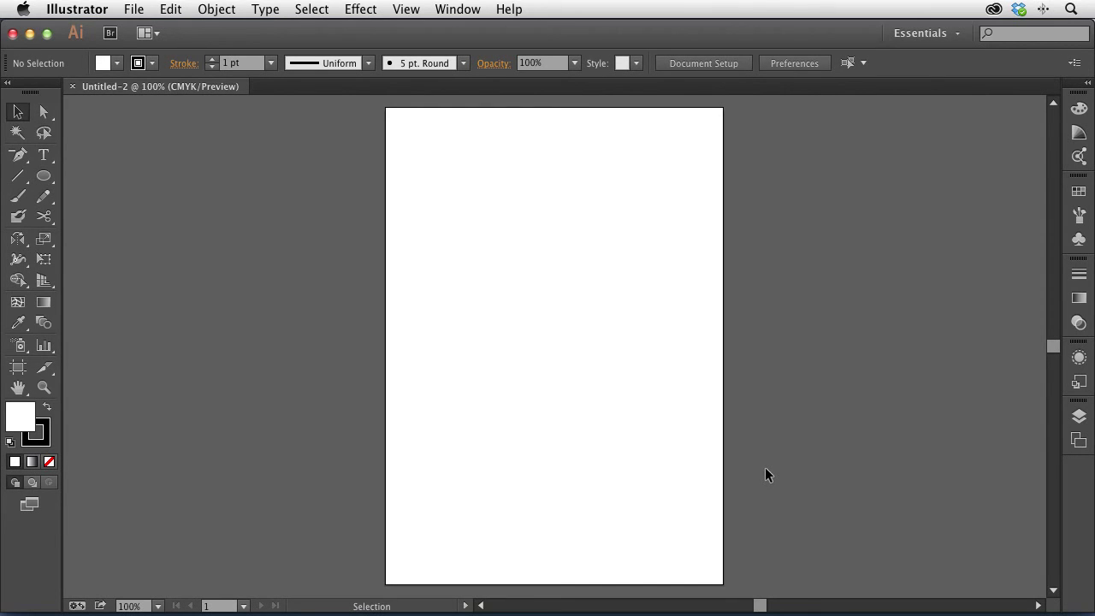
- Place sketch_1a.jpg from the Refined Sketches folder into the document as an embedded image, without linking it
click(133, 10)
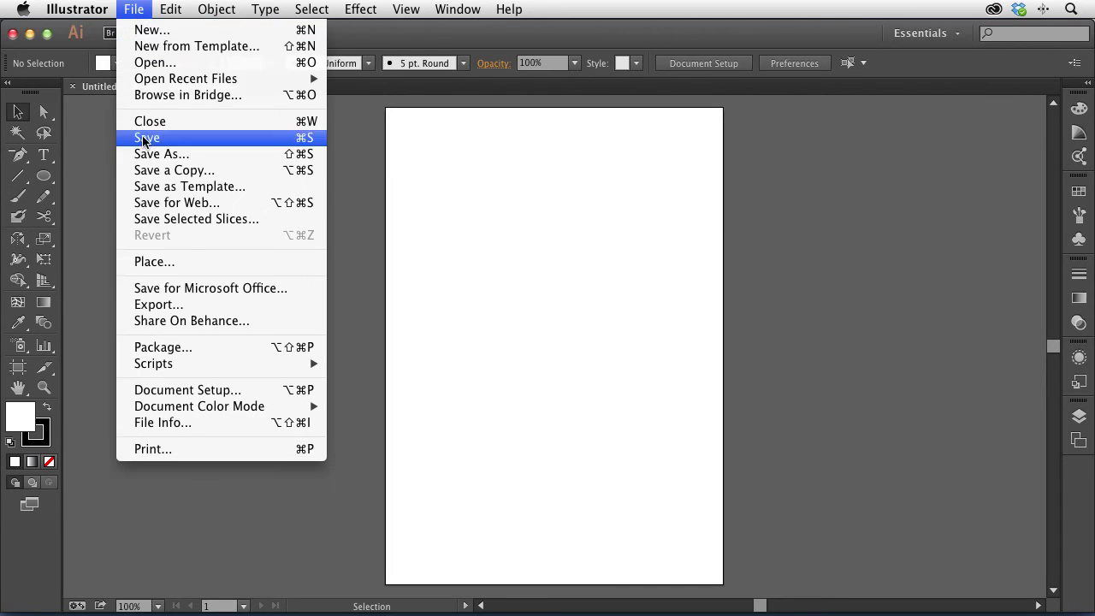
click(180, 265)
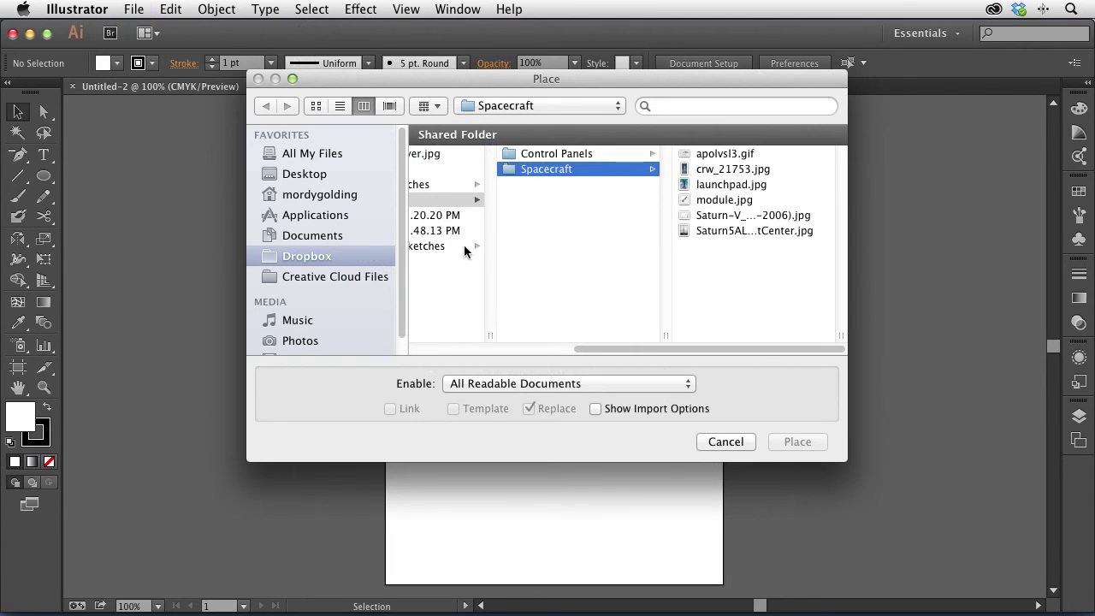
click(434, 184)
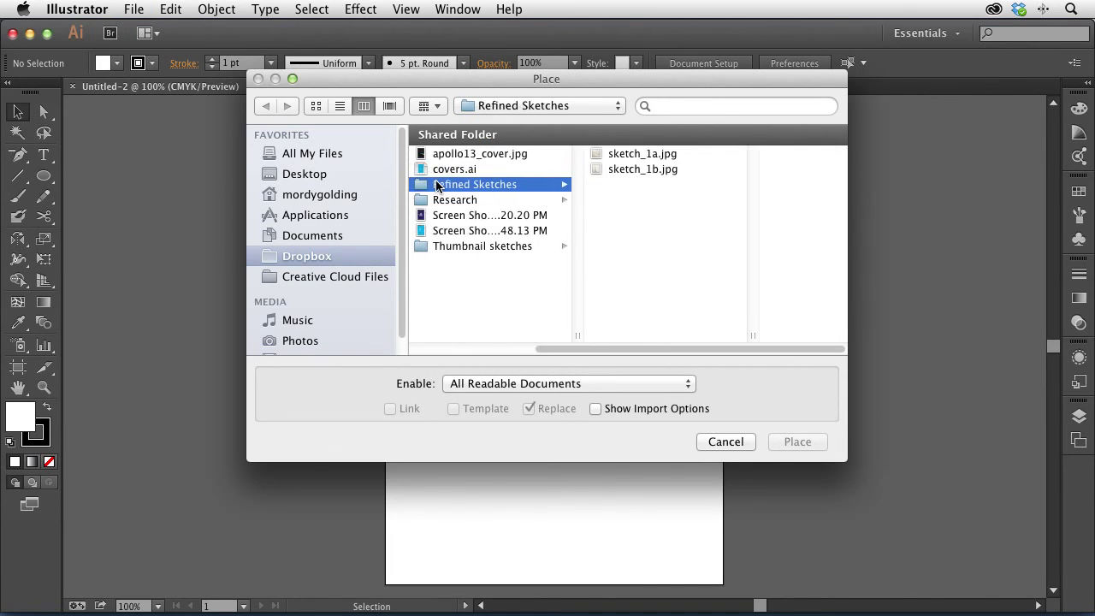
click(633, 155)
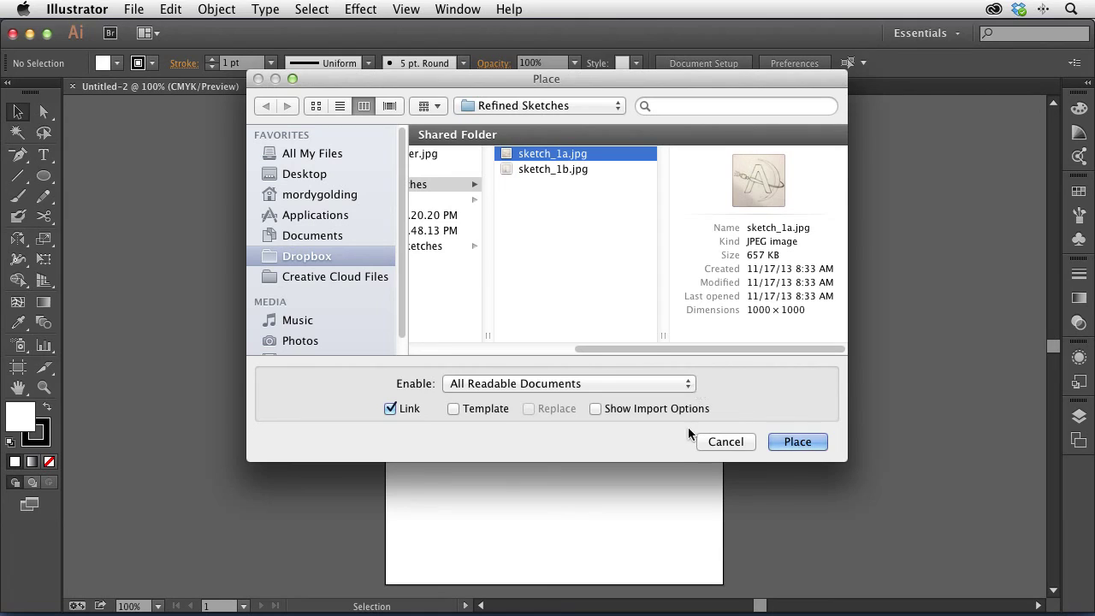
click(406, 409)
click(794, 443)
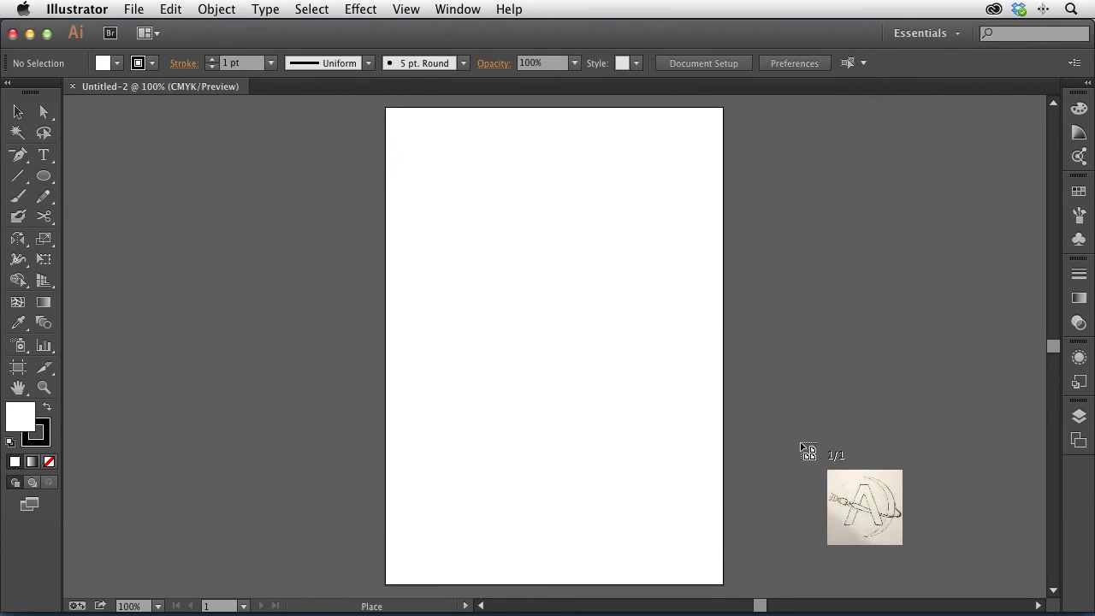
click(313, 189)
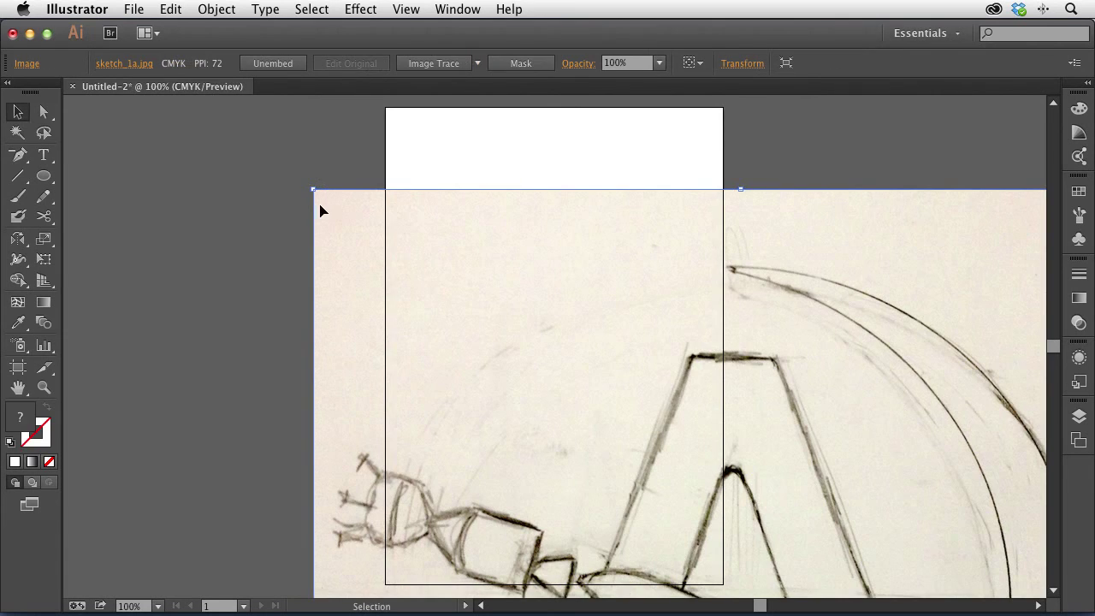
- Scale the placed sketch down to about 4.75 in wide and centre it on the artboard
key(s)
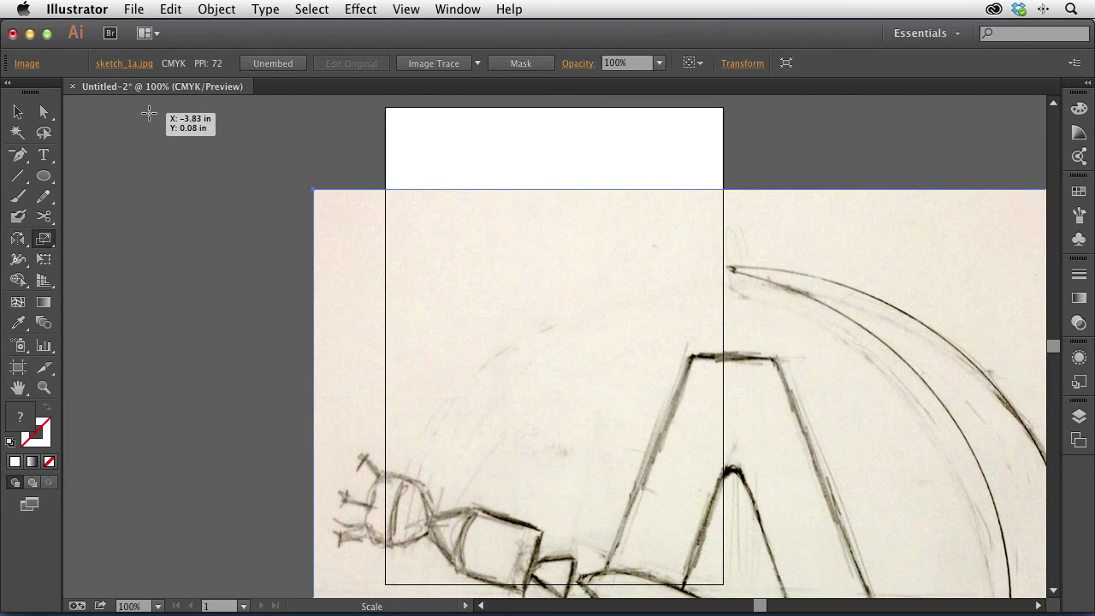
drag(149, 113, 494, 382)
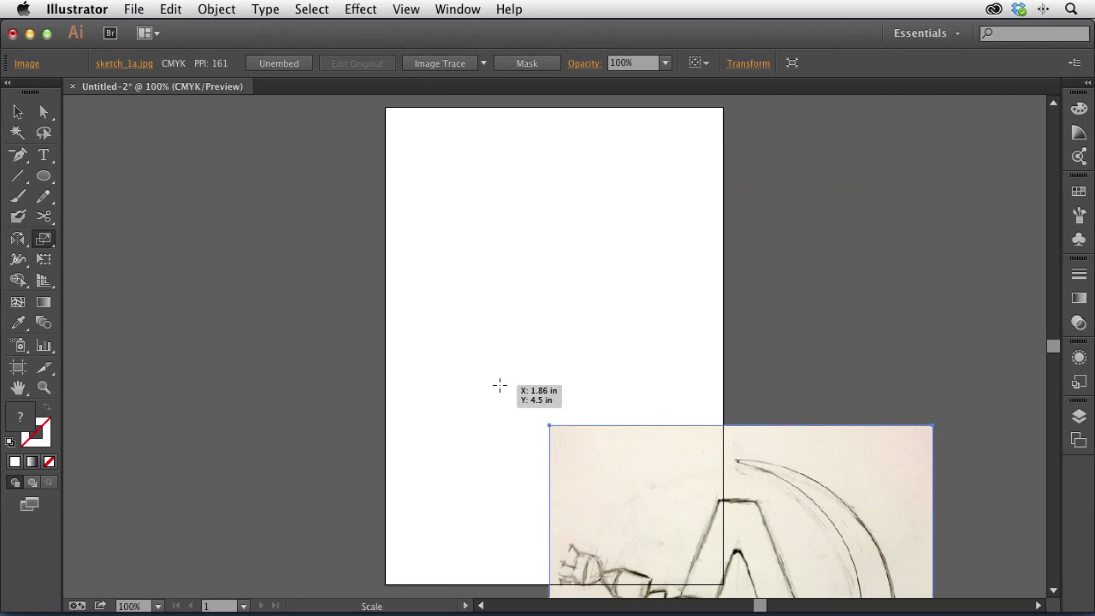
key(v)
mouse_move(674, 504)
mouse_down()
mouse_move(519, 293)
mouse_move(514, 254)
mouse_up()
key(super)
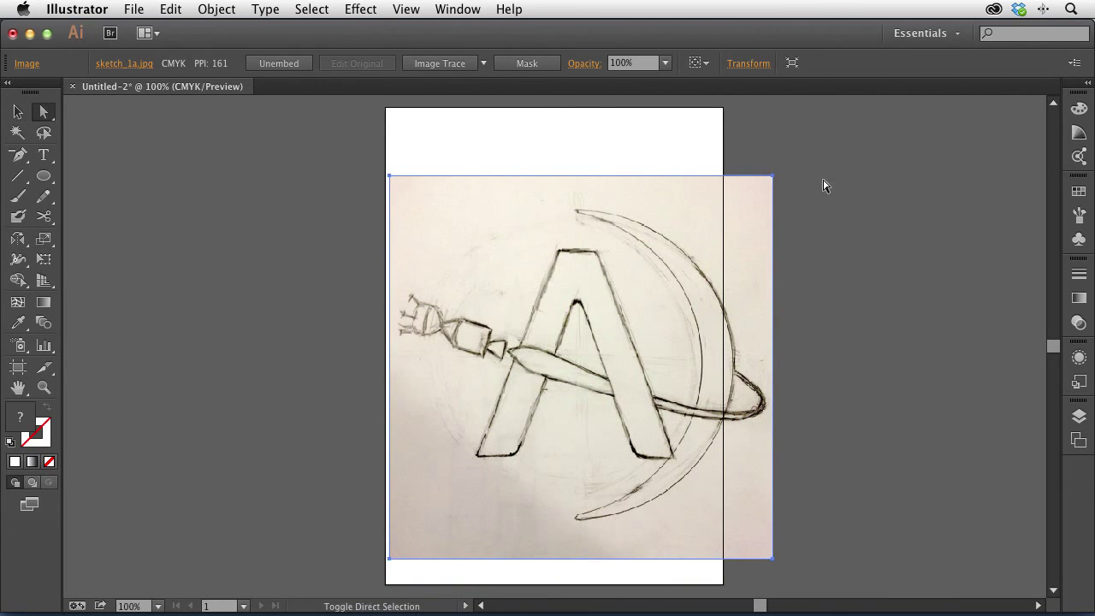
key(s)
drag(824, 135, 767, 215)
click(18, 112)
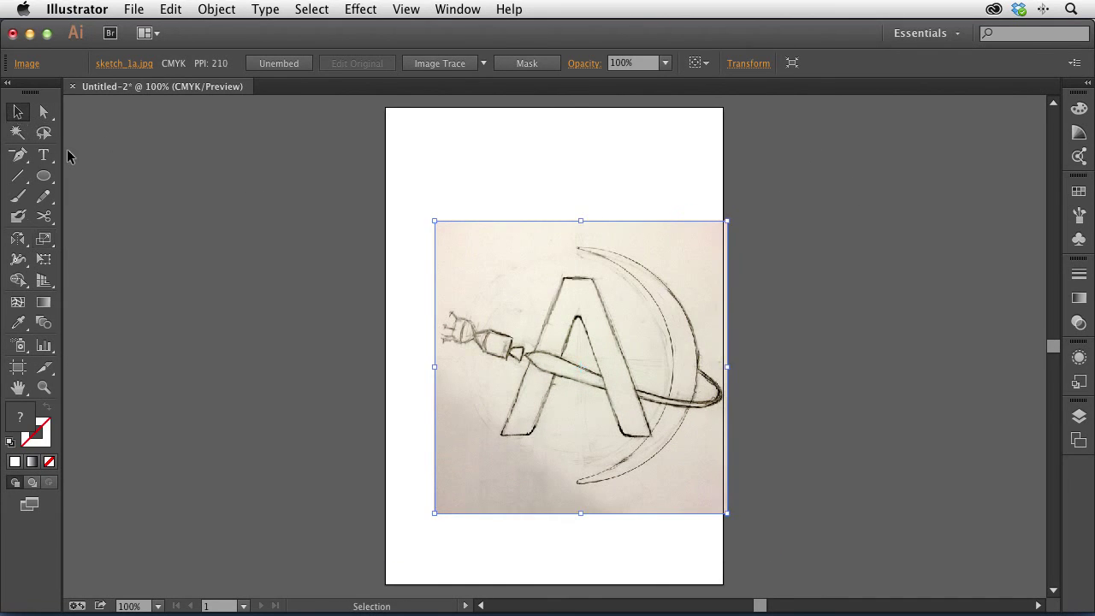
mouse_move(594, 390)
mouse_down()
mouse_move(552, 370)
mouse_move(568, 369)
mouse_up()
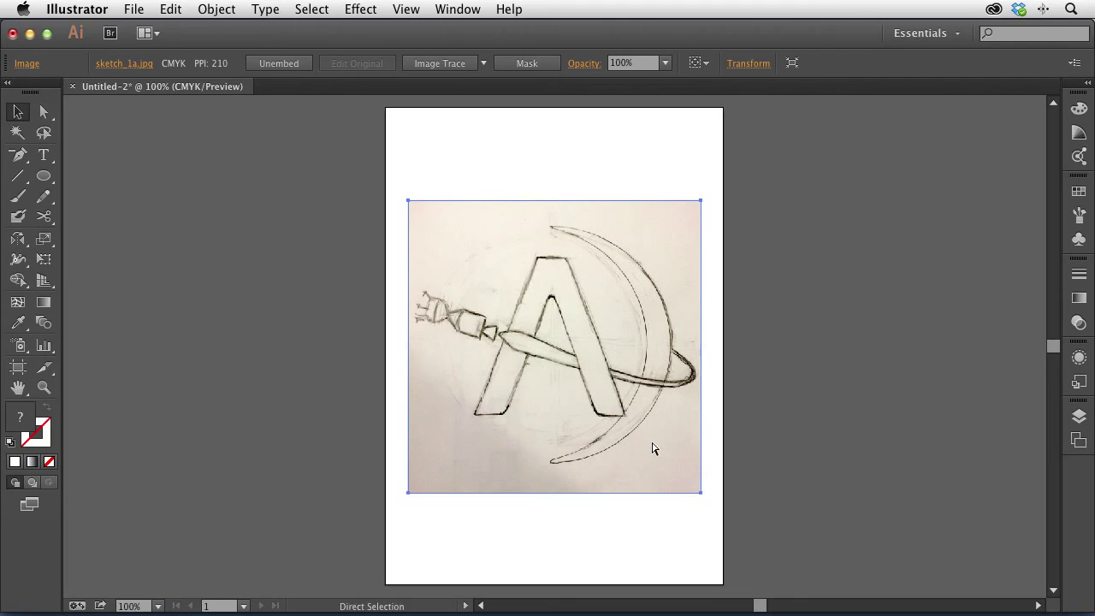
- Show the rulers and add a vertical guide at the artboard's horizontal centre, at about 2.75 in
key(super+r)
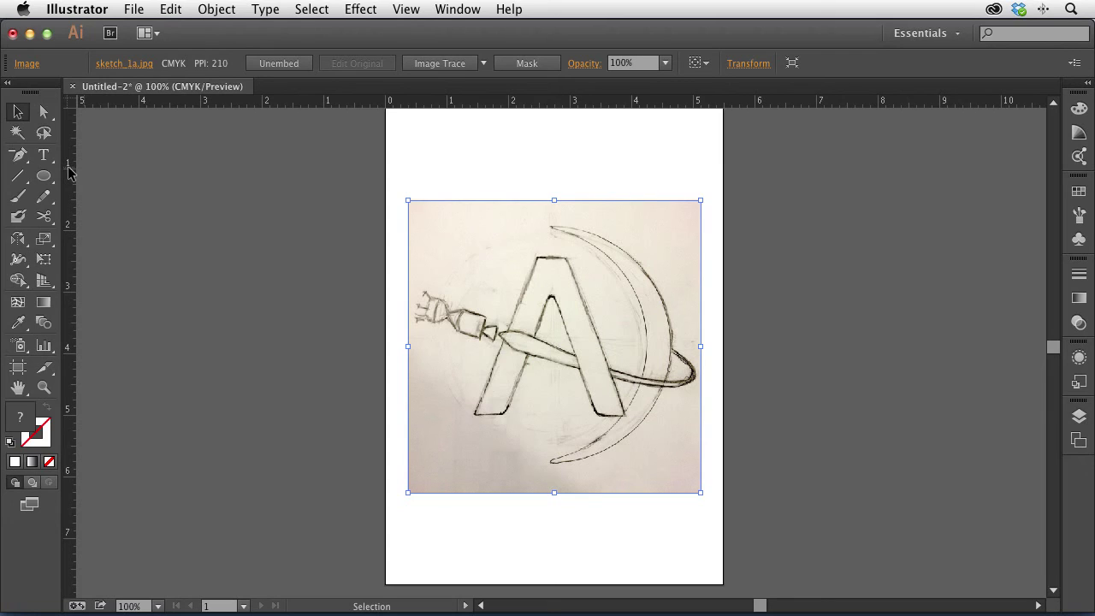
drag(70, 180, 556, 405)
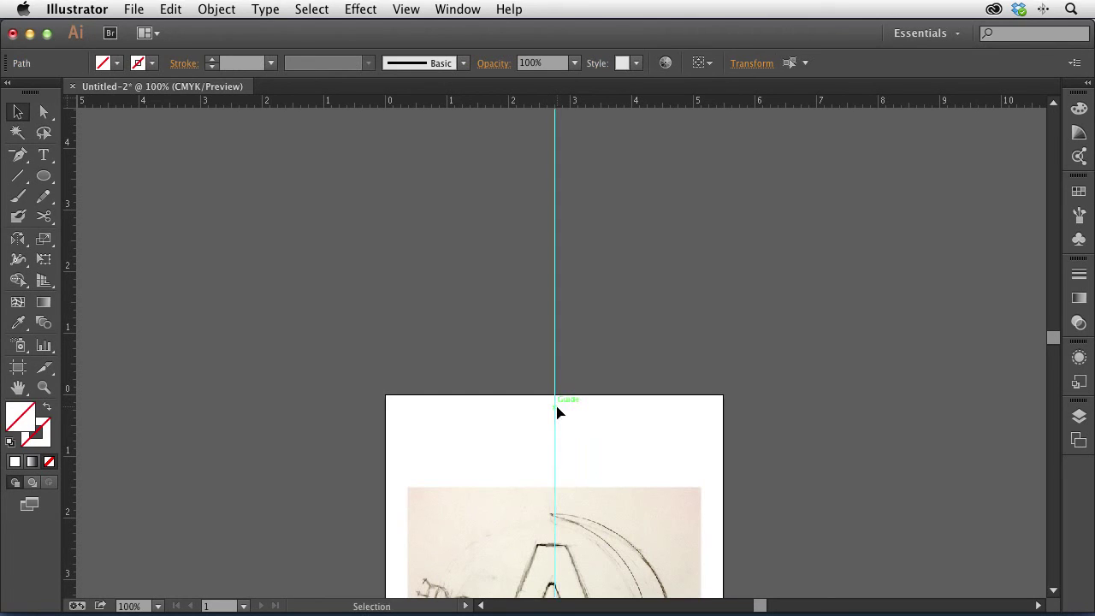
key(space)
mouse_move(615, 436)
mouse_down()
mouse_move(599, 249)
mouse_move(606, 175)
mouse_up()
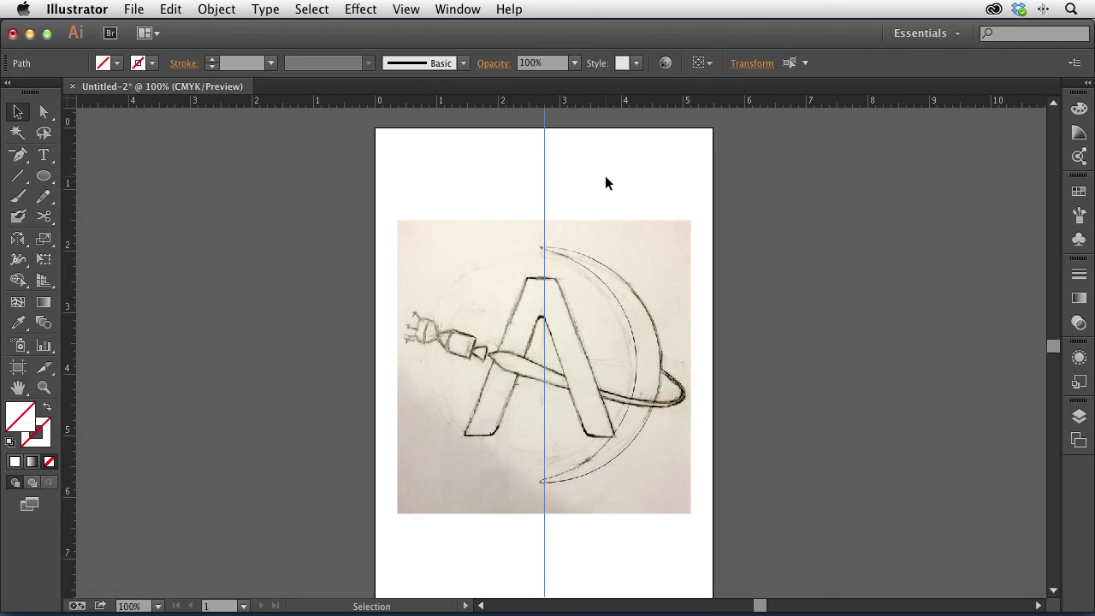
click(505, 160)
- Select the vertical guide and set its X position to 2.5 in
right_click(481, 159)
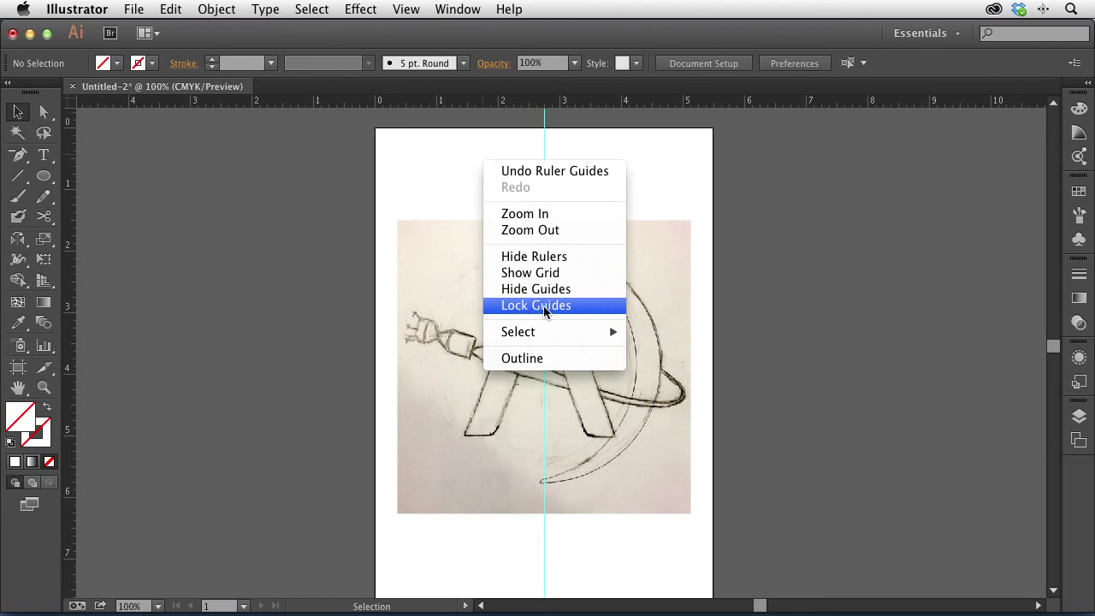
click(501, 306)
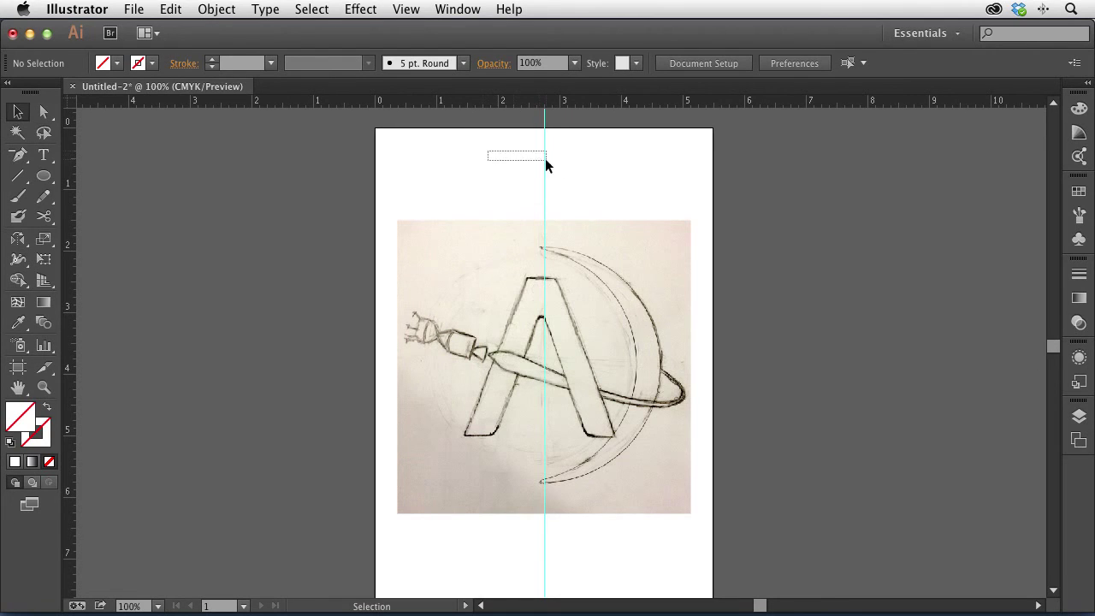
drag(501, 152, 601, 173)
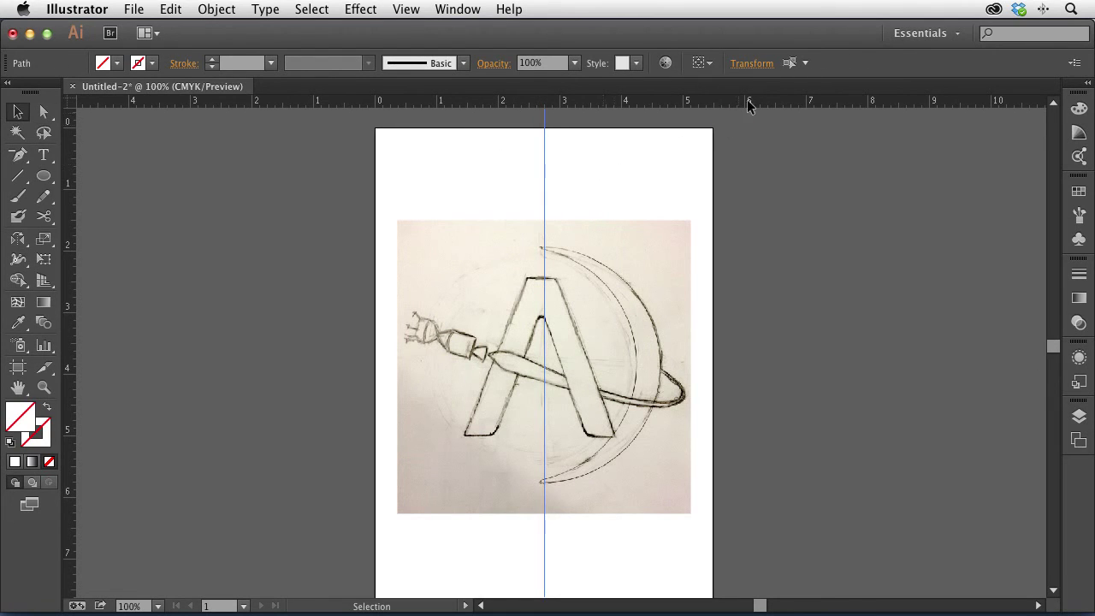
click(754, 65)
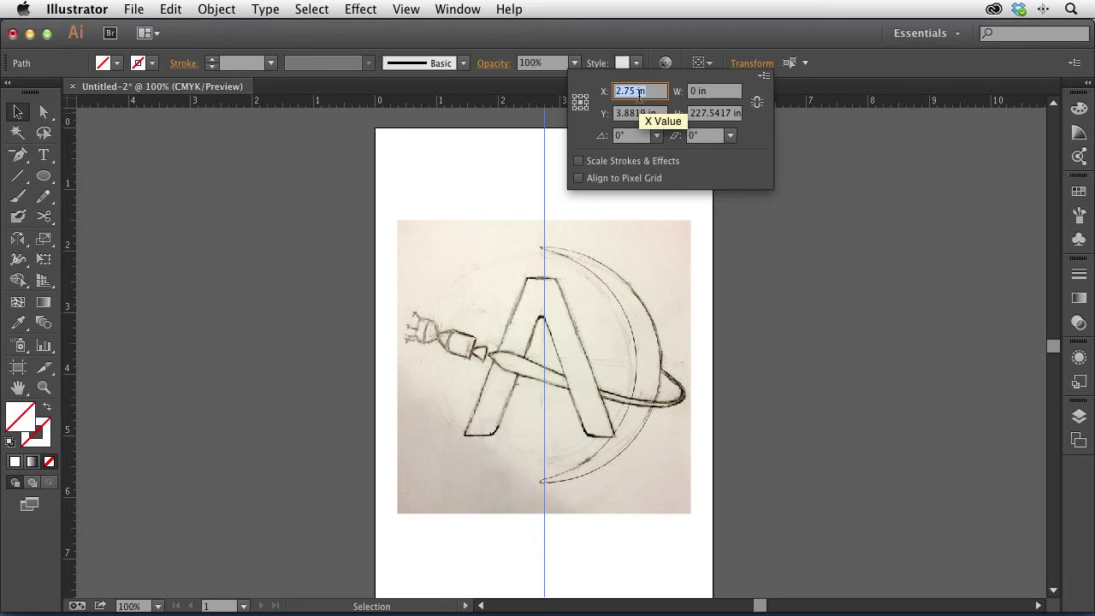
text(2.5)
key(Return)
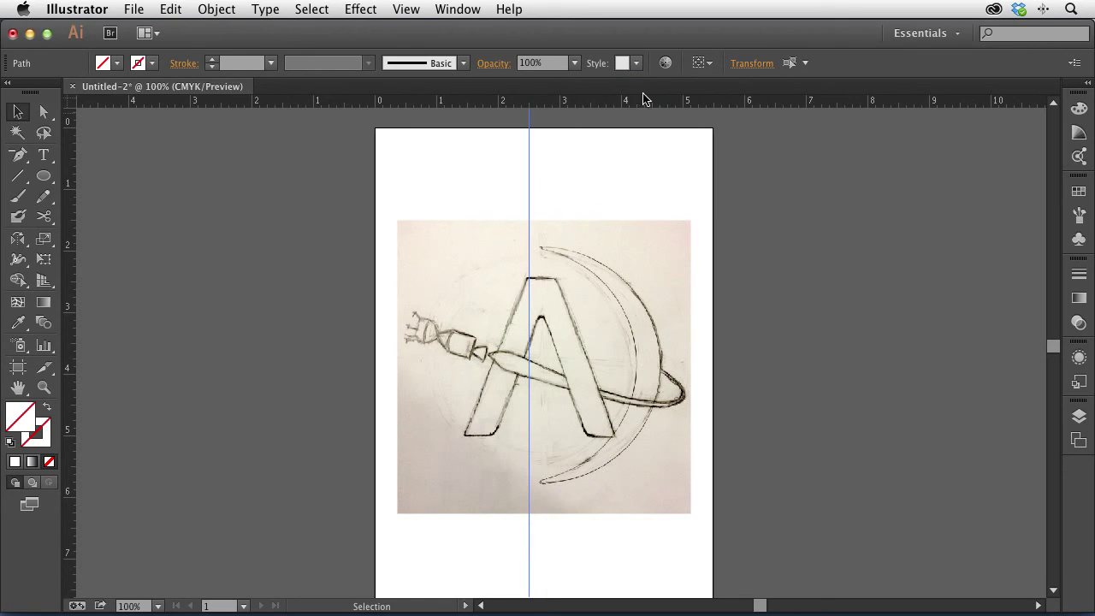
- Set the vertical guide's X position to 2.75 in
click(751, 63)
click(624, 91)
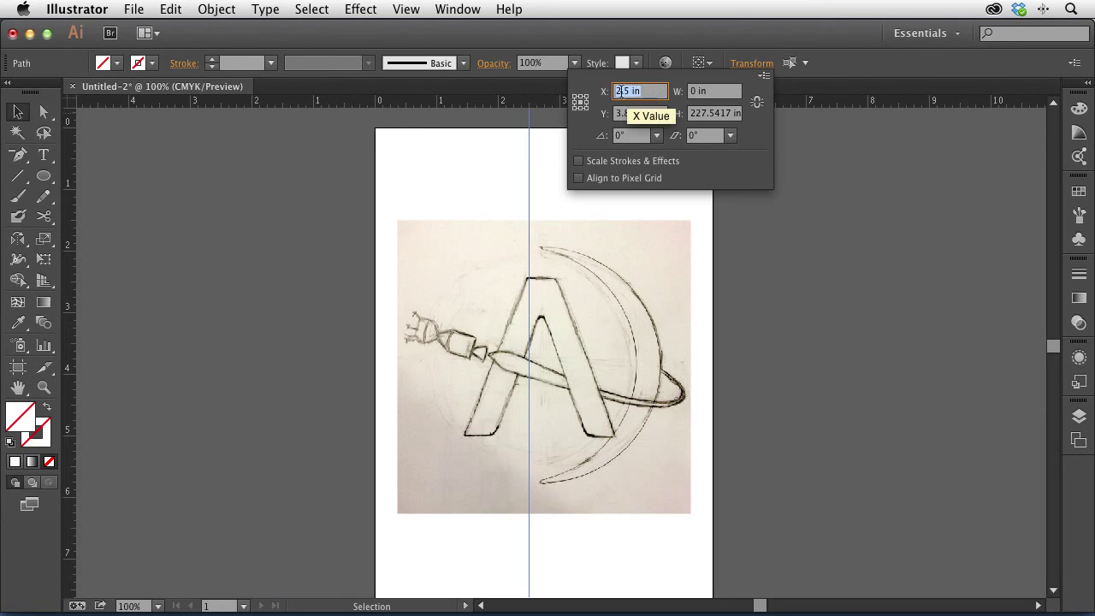
text(7)
key(Return)
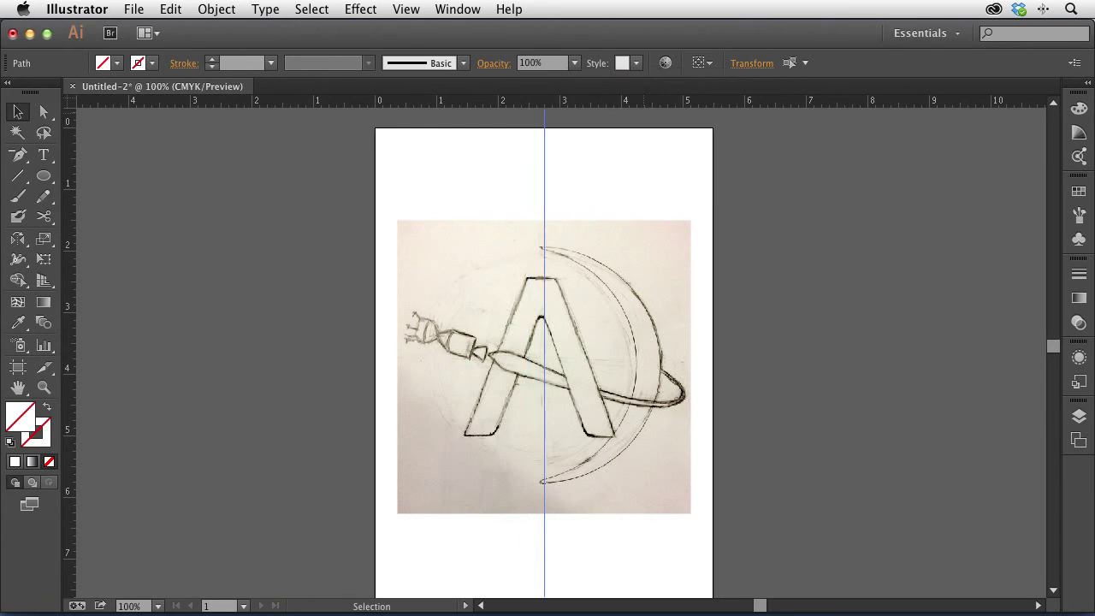
- Deselect the vertical guide and lock the guides
click(459, 150)
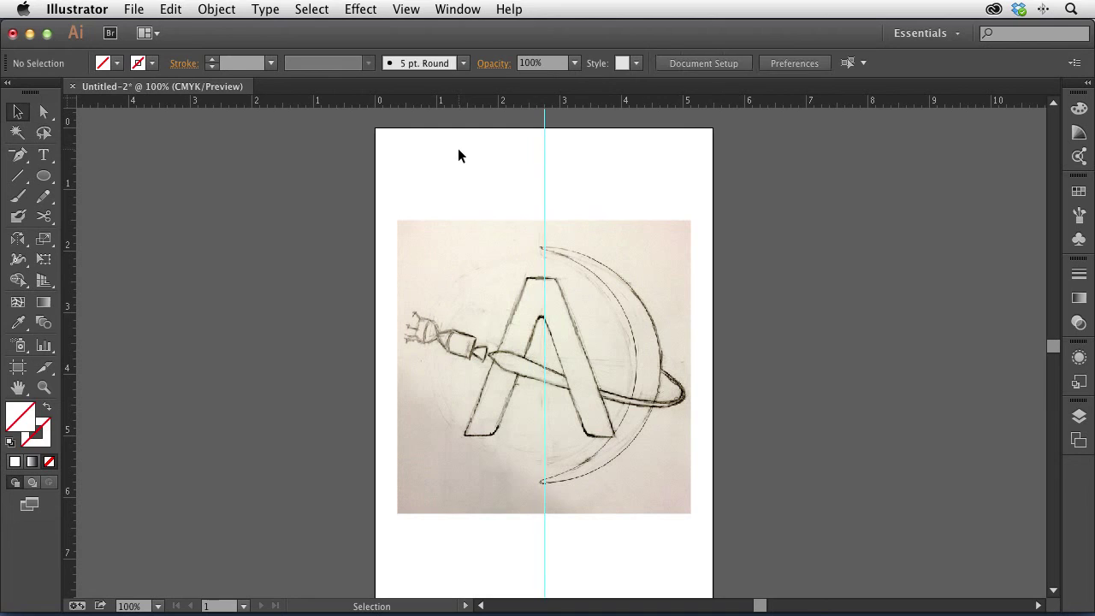
right_click(443, 153)
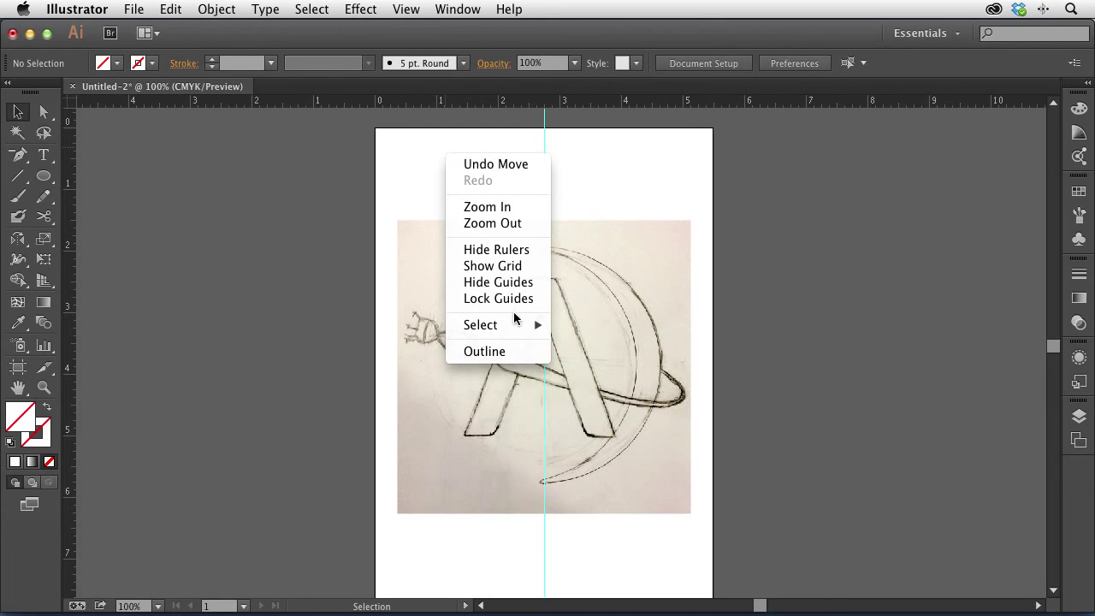
click(513, 299)
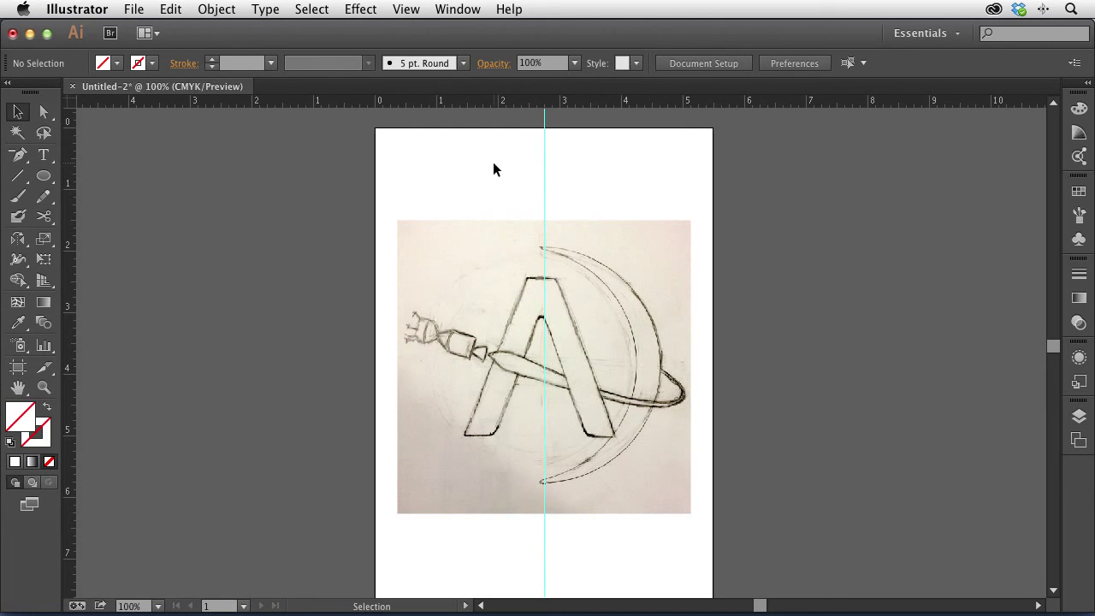
- Create a new layer above the sketch's layer and name it artwork
click(1080, 418)
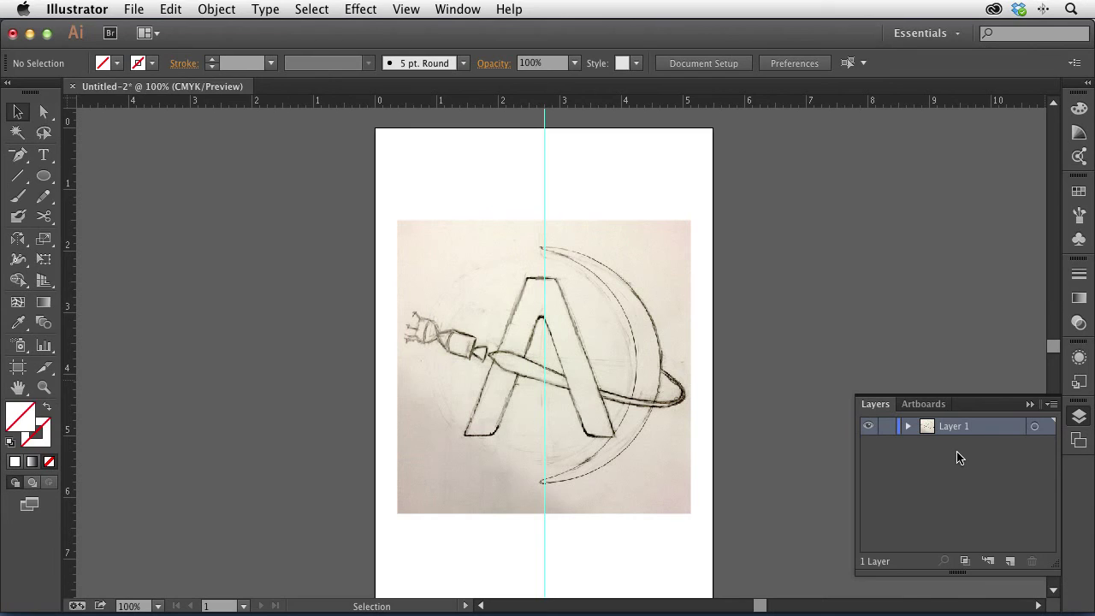
click(1010, 561)
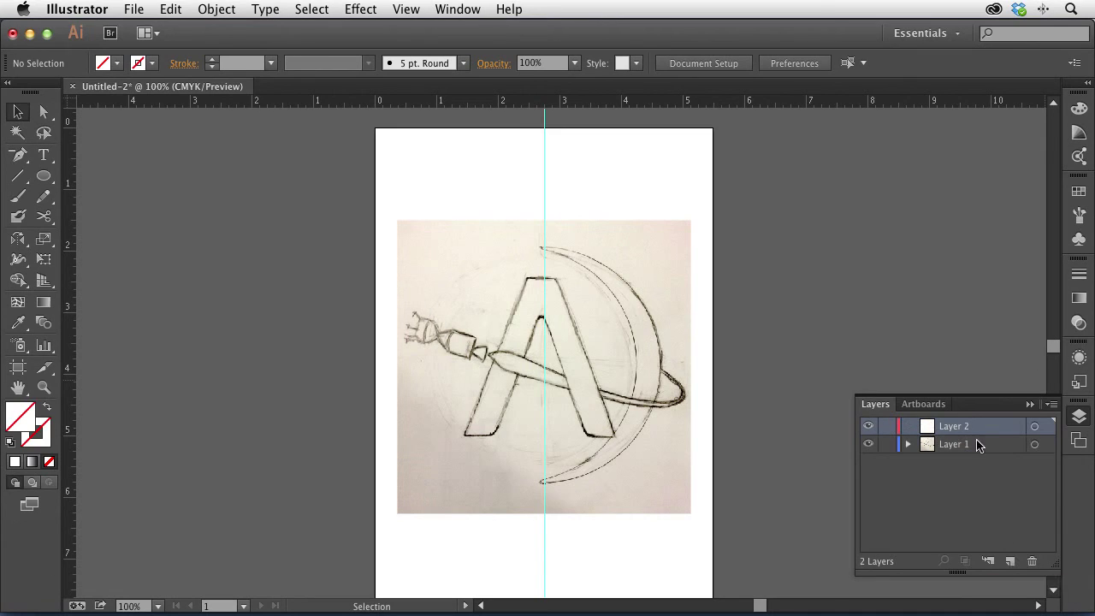
double_click(953, 426)
text(artwork)
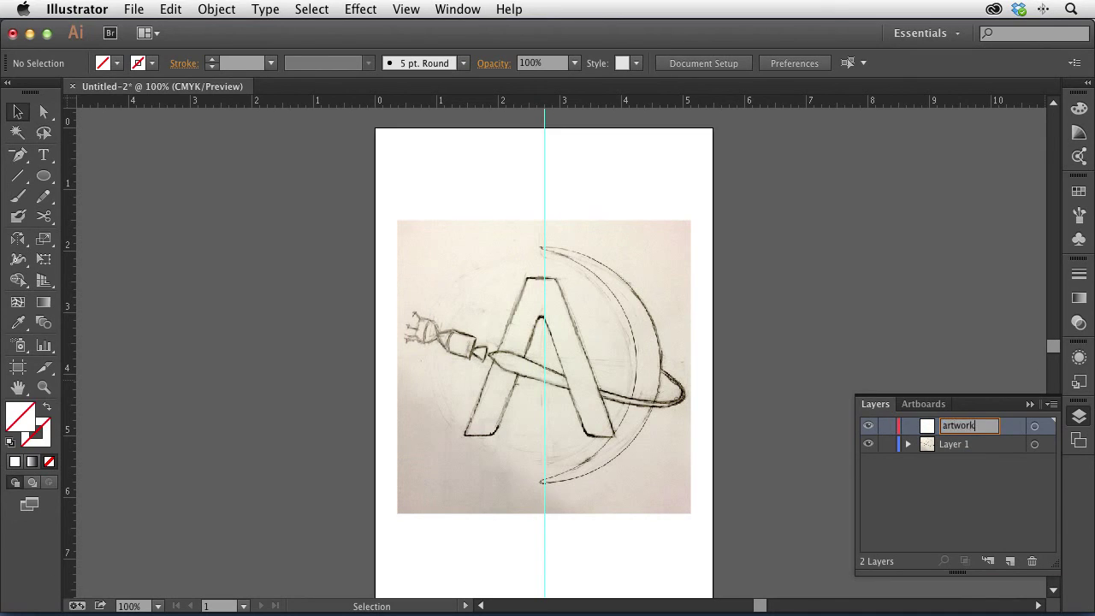
key(Return)
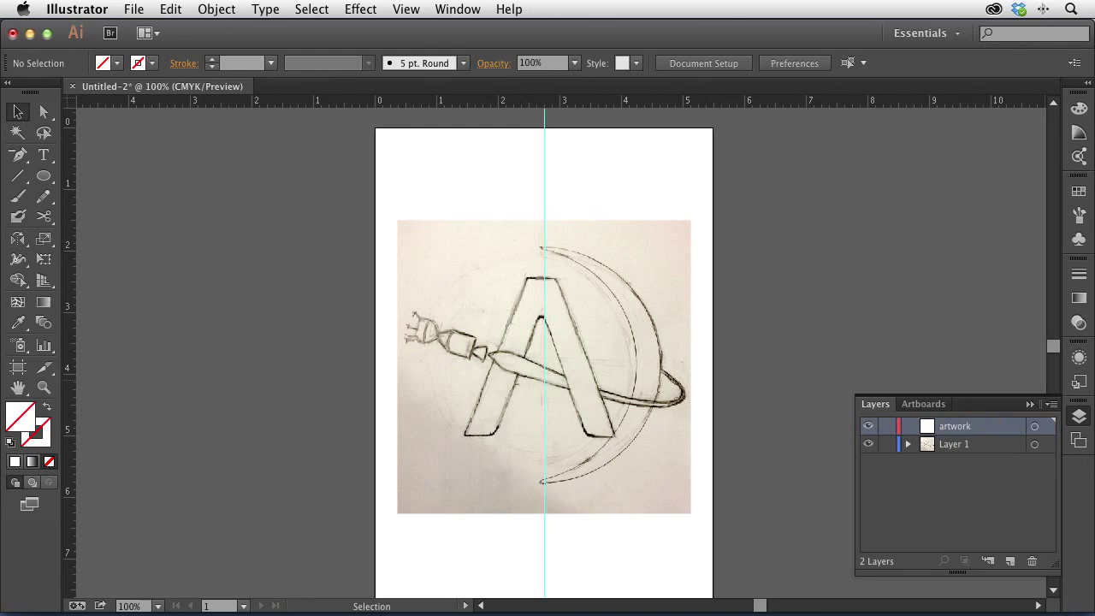
- Rename Layer 1, which holds the placed image, to sketch
double_click(954, 444)
text(sketch)
key(Return)
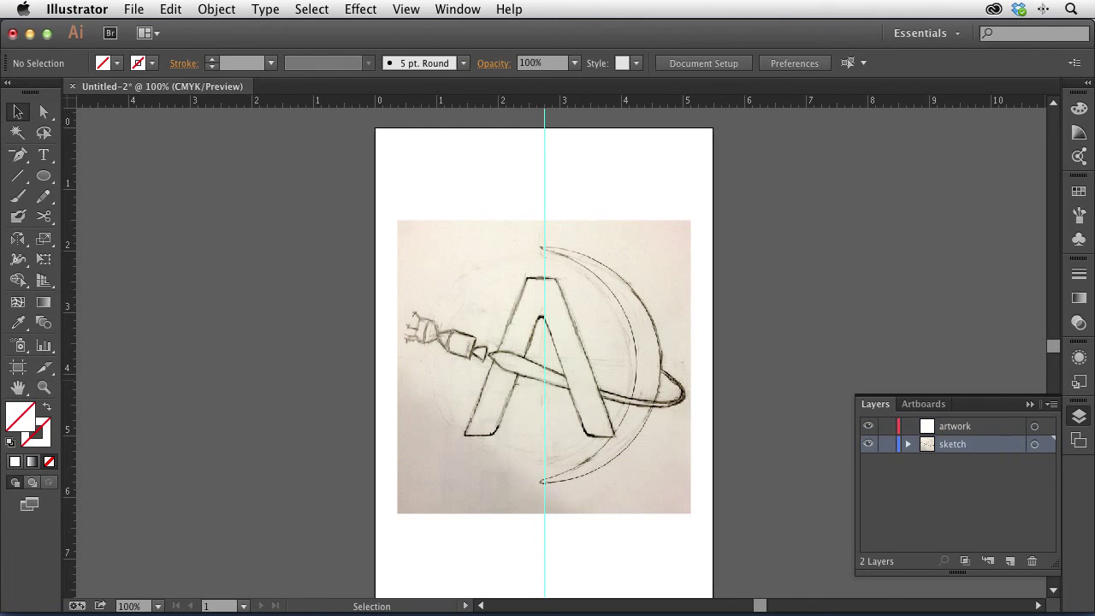
click(977, 504)
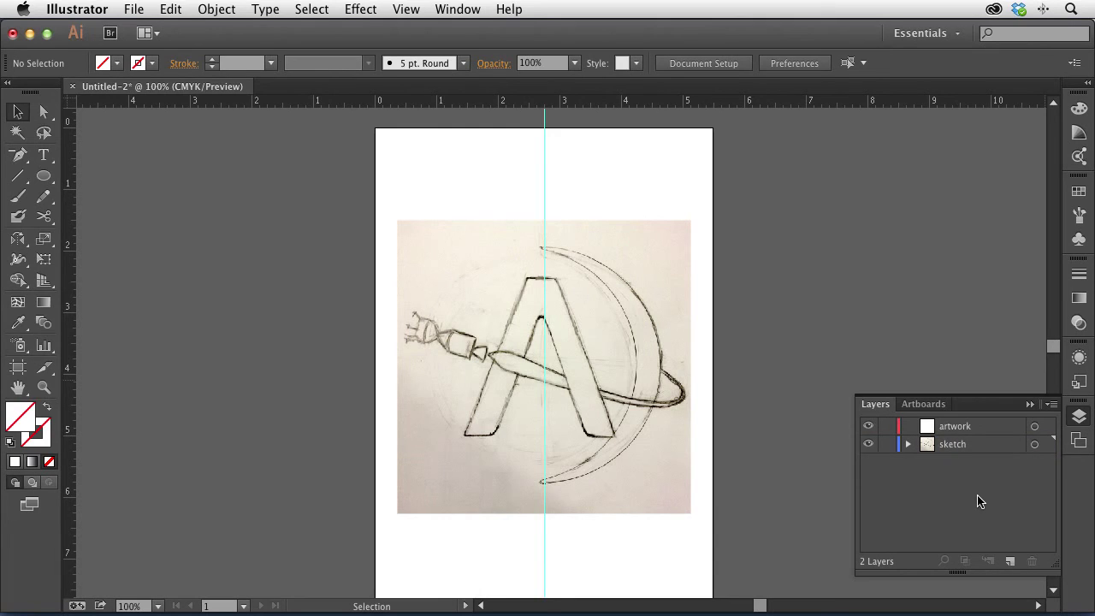
- Make the sketch layer a template layer with its images dimmed to 25%
double_click(981, 444)
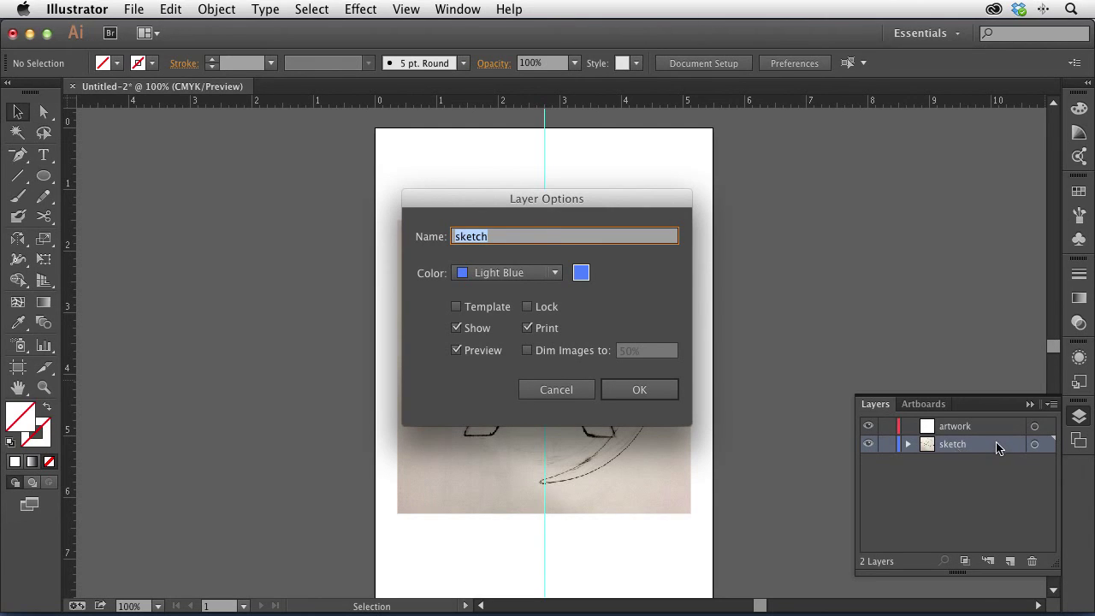
click(482, 312)
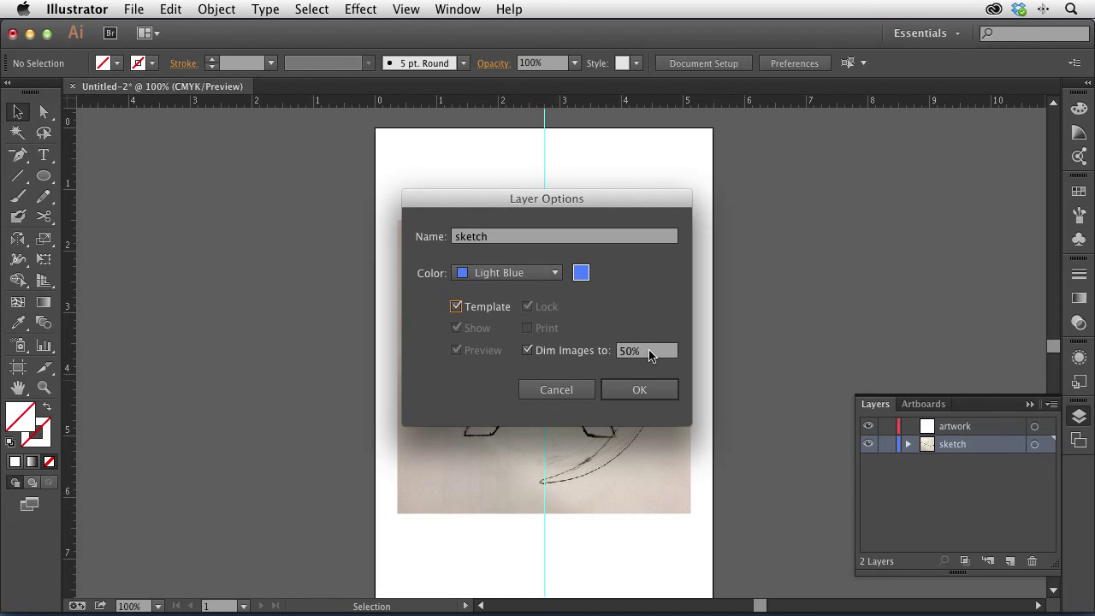
click(647, 352)
text(25)
click(647, 390)
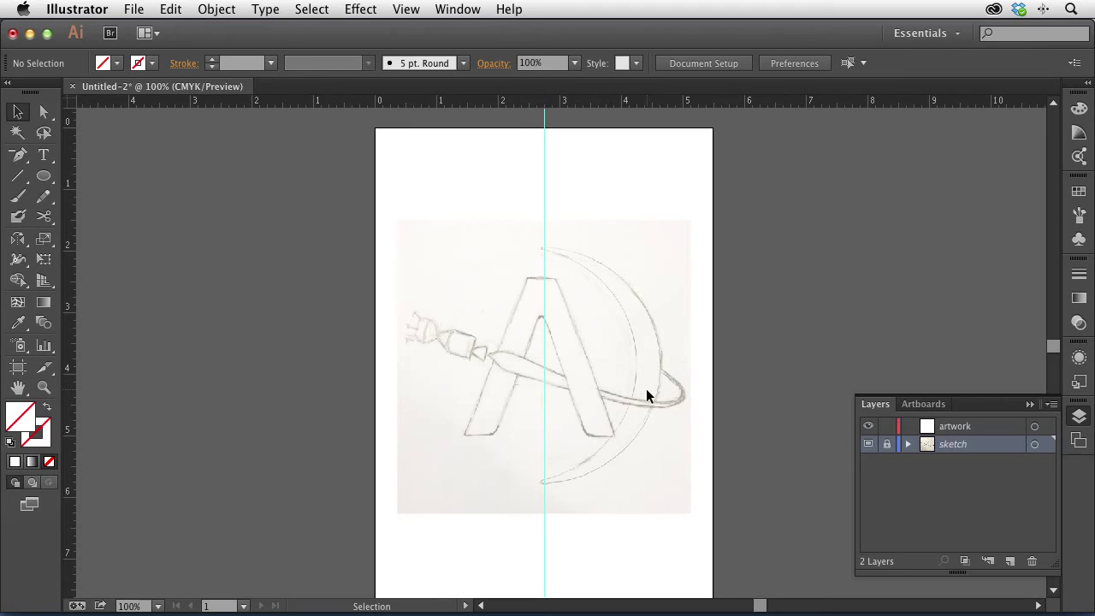
- On the artwork layer, draw a circle about 3.75 in wide, centred on the guide at the middle of the sketch
click(973, 425)
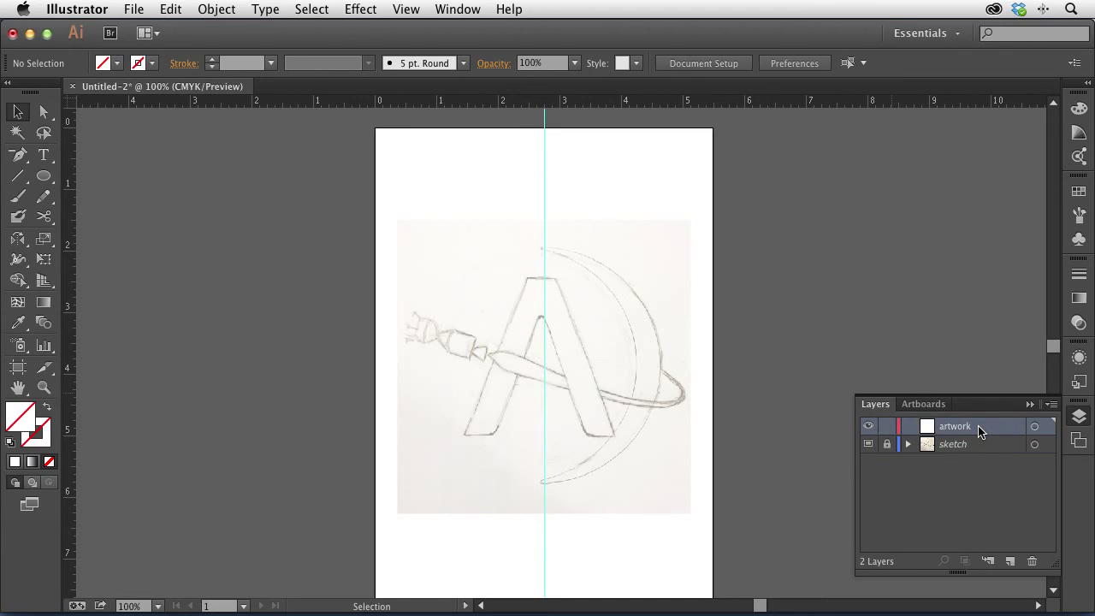
drag(415, 318, 684, 455)
click(41, 176)
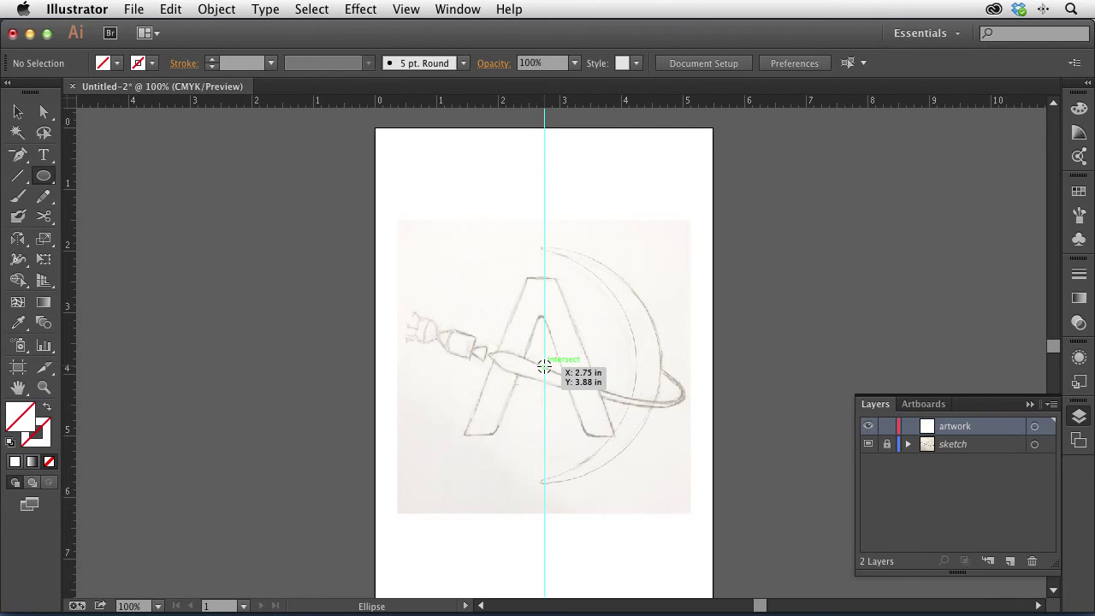
drag(544, 366, 660, 464)
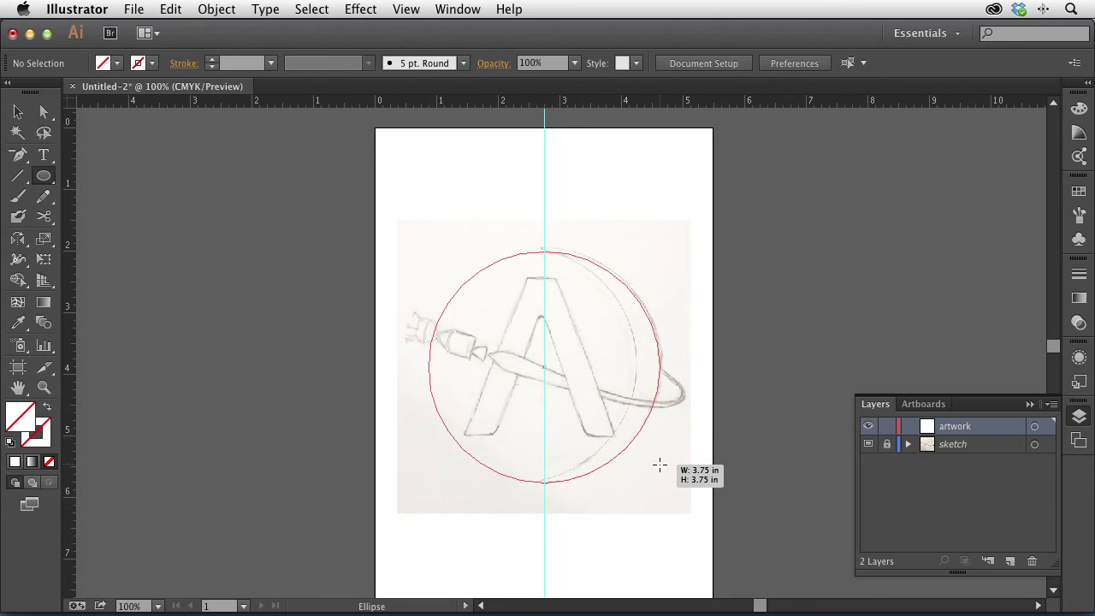
drag(659, 465, 660, 464)
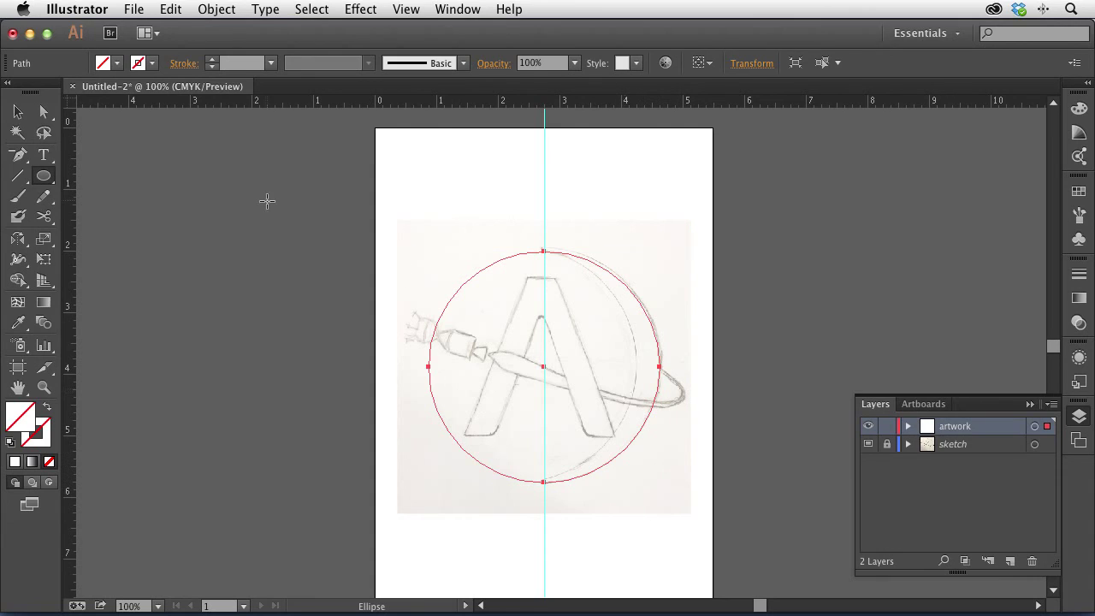
- Give the circle the default 1 pt black stroke and set its fill to None
key(d)
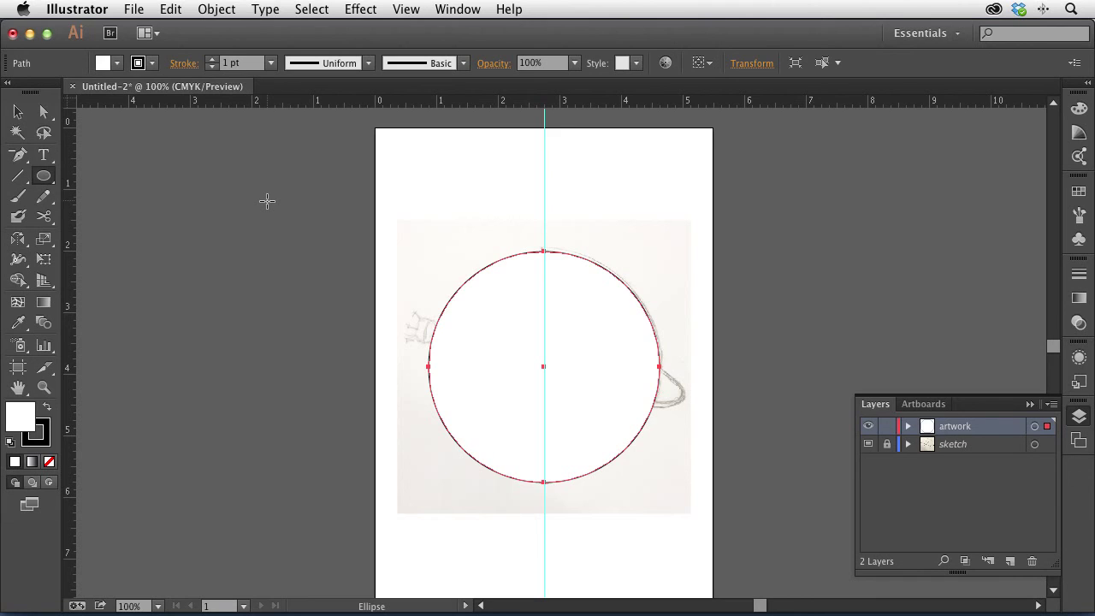
click(44, 427)
key(slash)
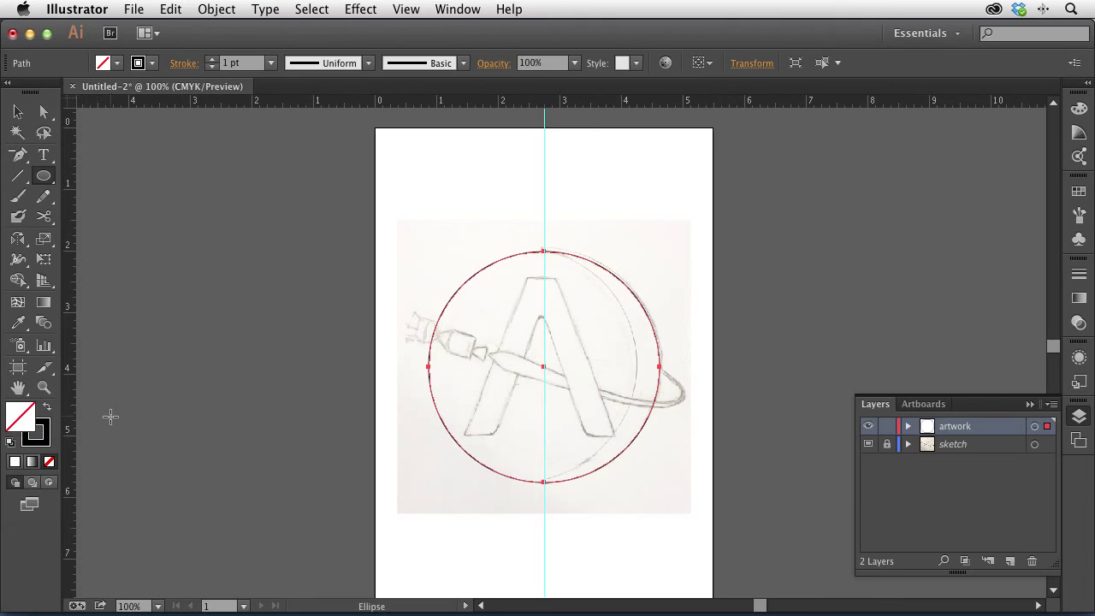
key(x)
key(x)
key(x)
key(x)
key(x)
key(x)
key(x)
key(x)
- Duplicate the circle horizontally to the left, aligning the copy's right edge with the inner curve of the sketched crescent
click(17, 112)
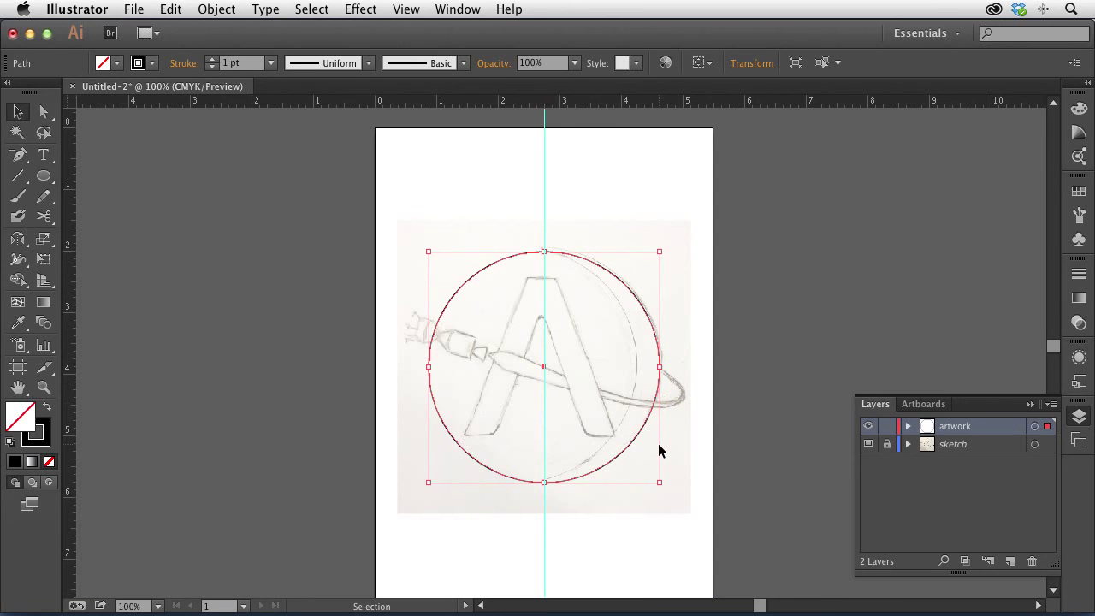
click(590, 399)
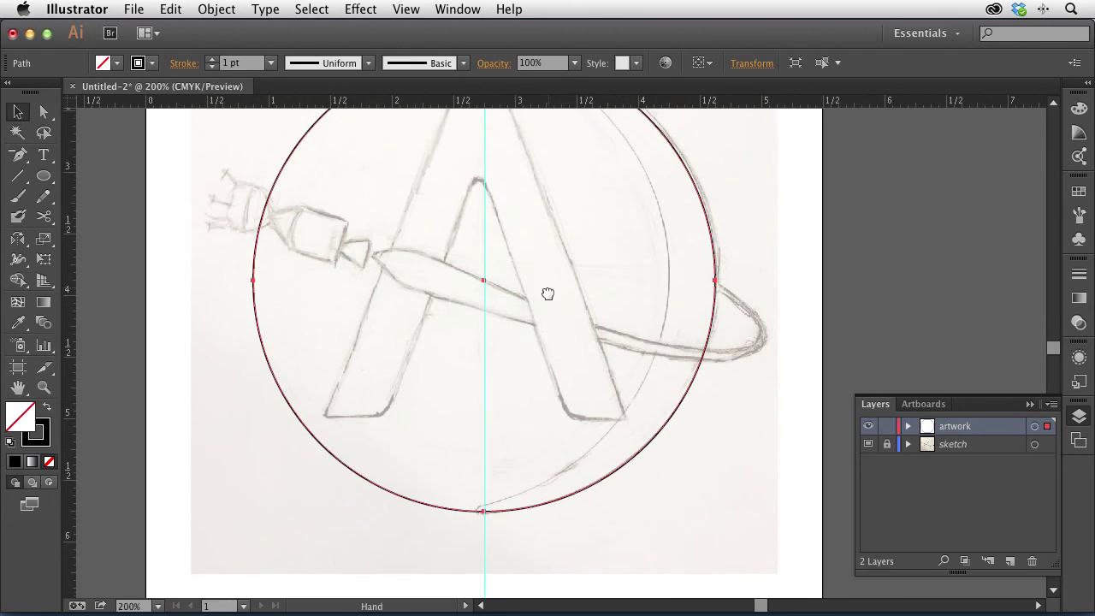
drag(547, 293, 557, 379)
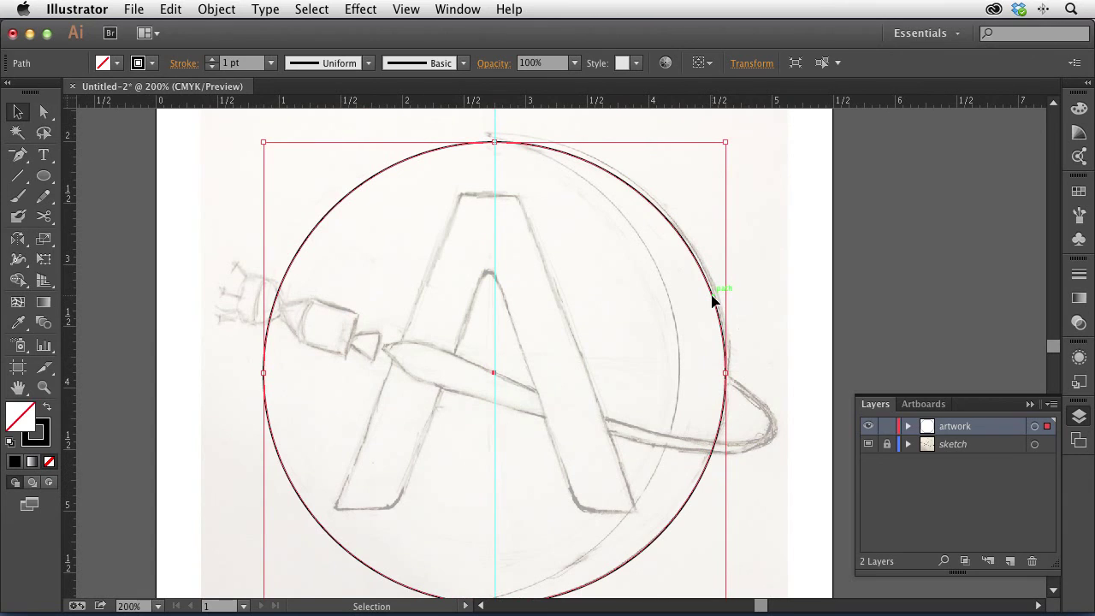
drag(711, 298, 697, 302)
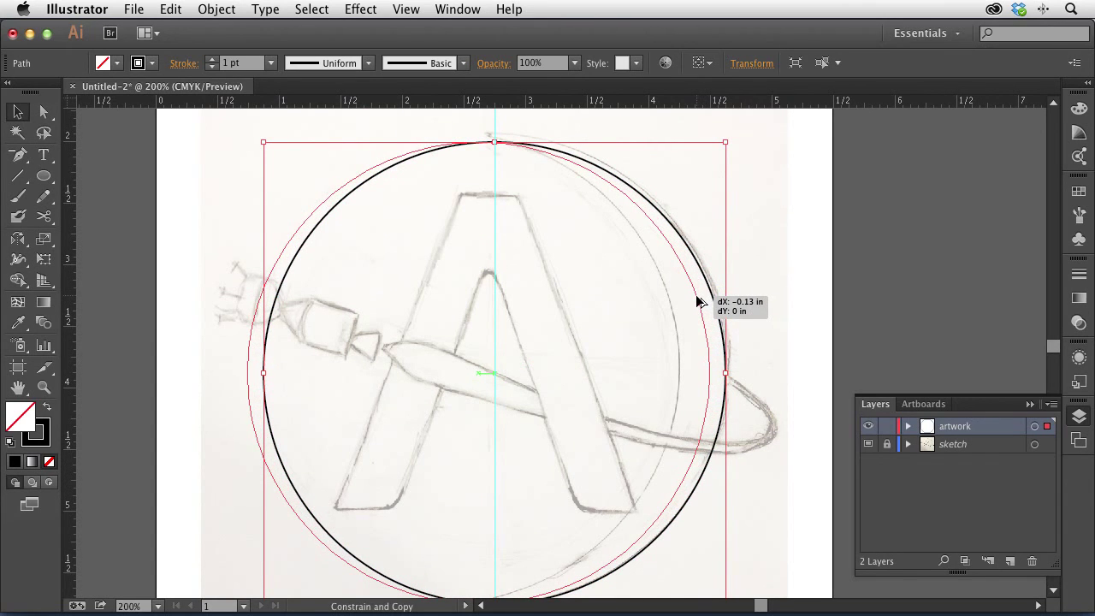
drag(697, 302, 665, 300)
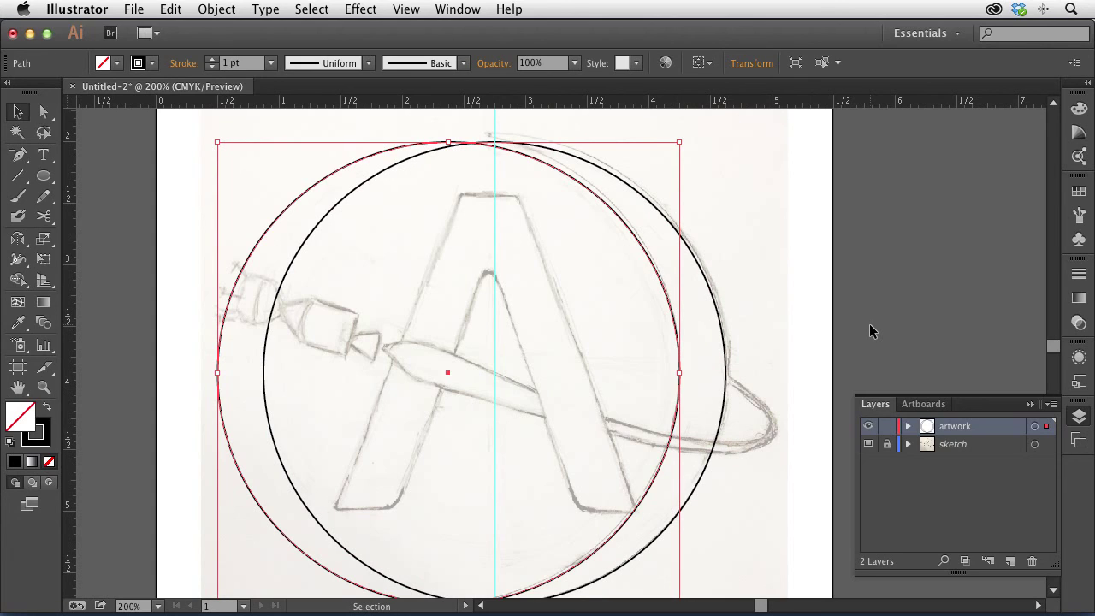
- Nudge the circle copy back to the right and slightly down for a thinner, tilted crescent, then deselect it
key(Right)
key(Right)
key(Right)
key(Right)
key(Right)
key(Right)
key(Right)
key(Right)
key(Right)
key(Right)
key(Right)
key(Right)
key(Right)
key(Right)
key(Right)
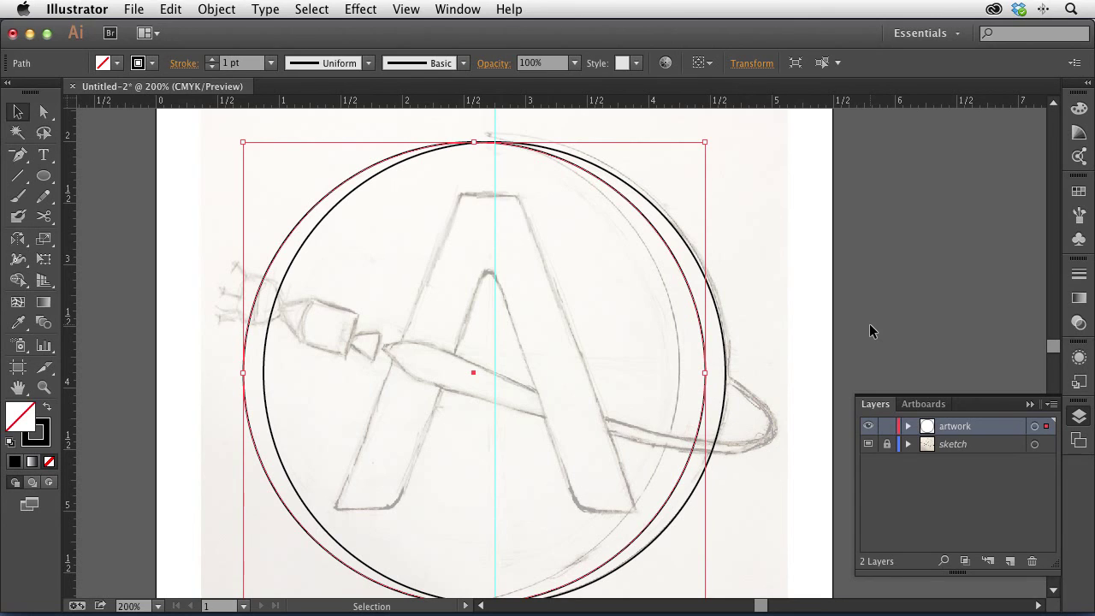
scroll(582, 366, down, 1)
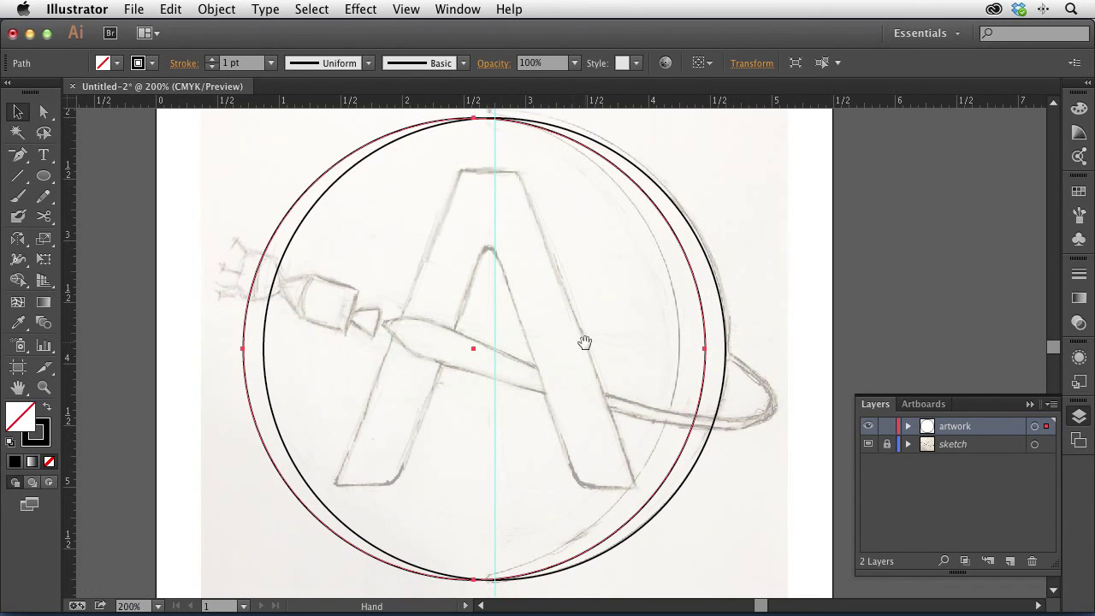
key(super+minus)
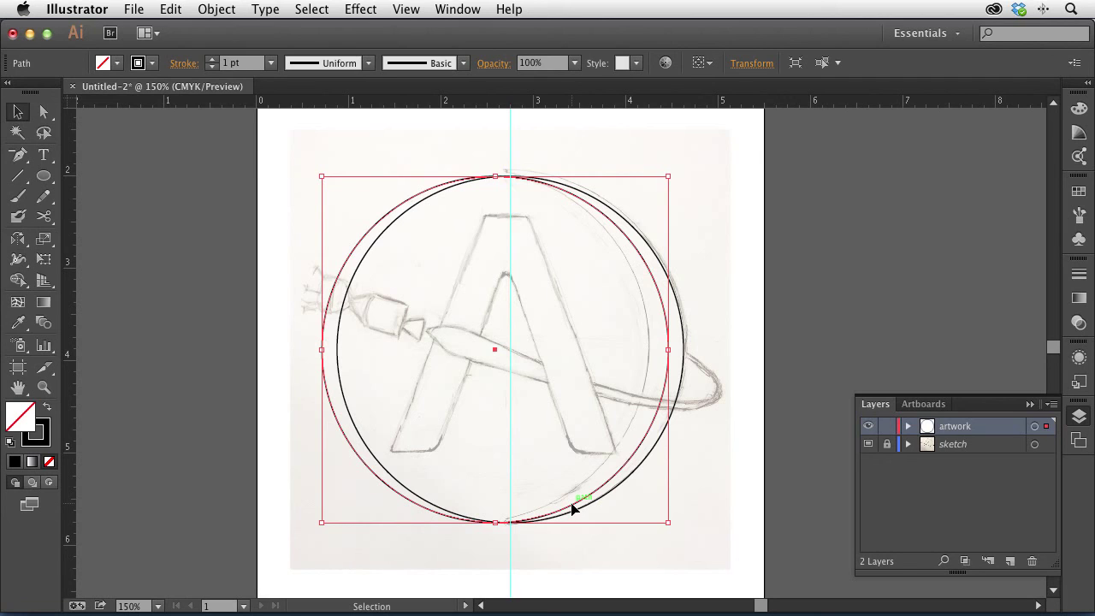
key(Down)
key(Down)
key(Down)
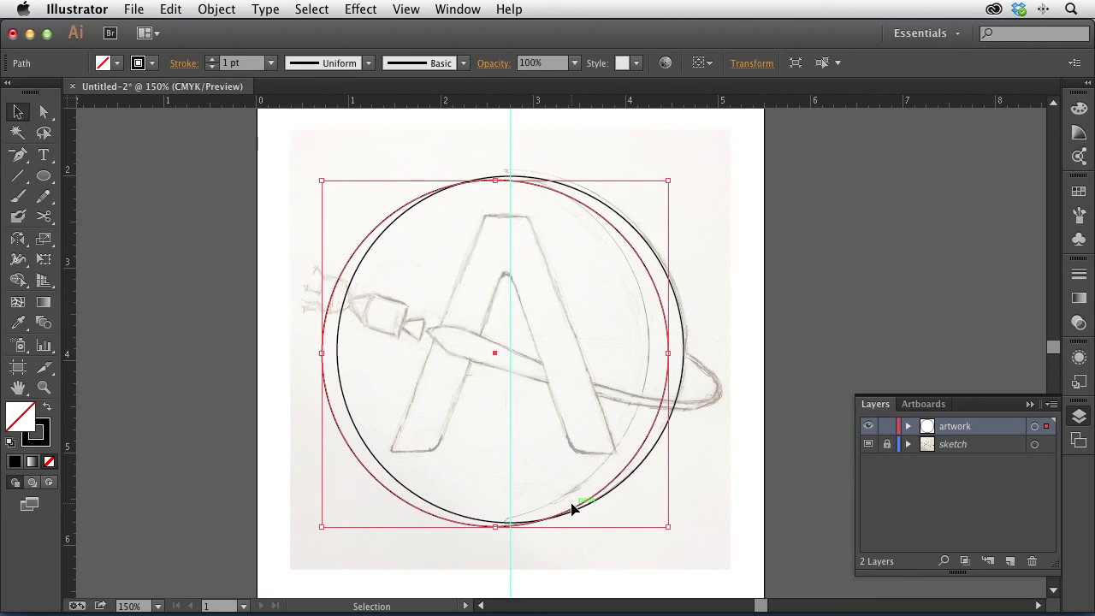
click(694, 268)
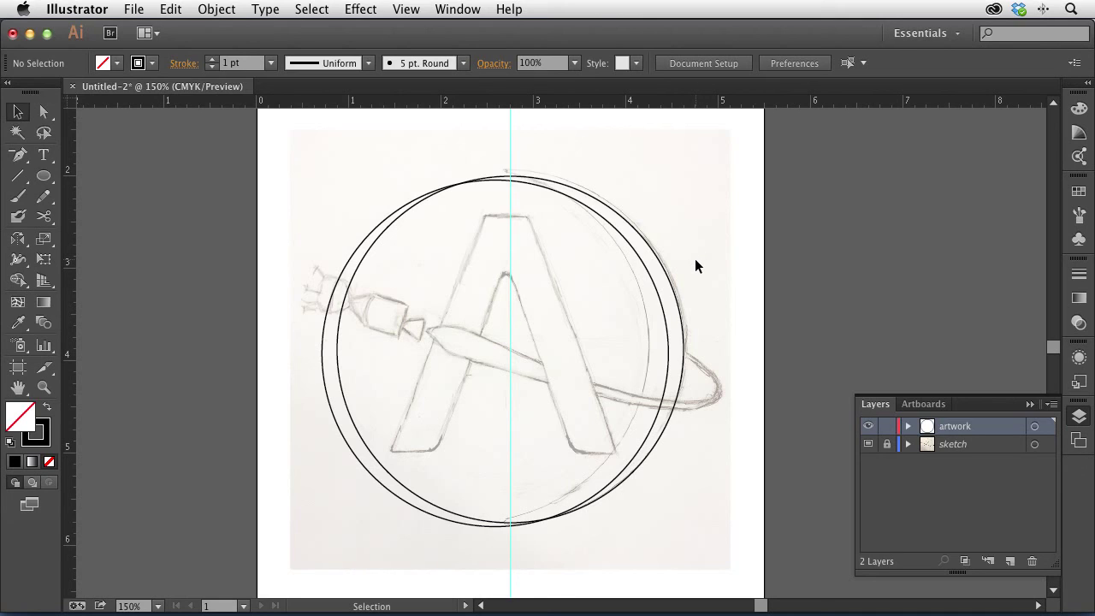
- Select both circles and remove the left circle's area with the Shape Builder, leaving only the right-hand crescent, then deselect
drag(699, 187, 594, 335)
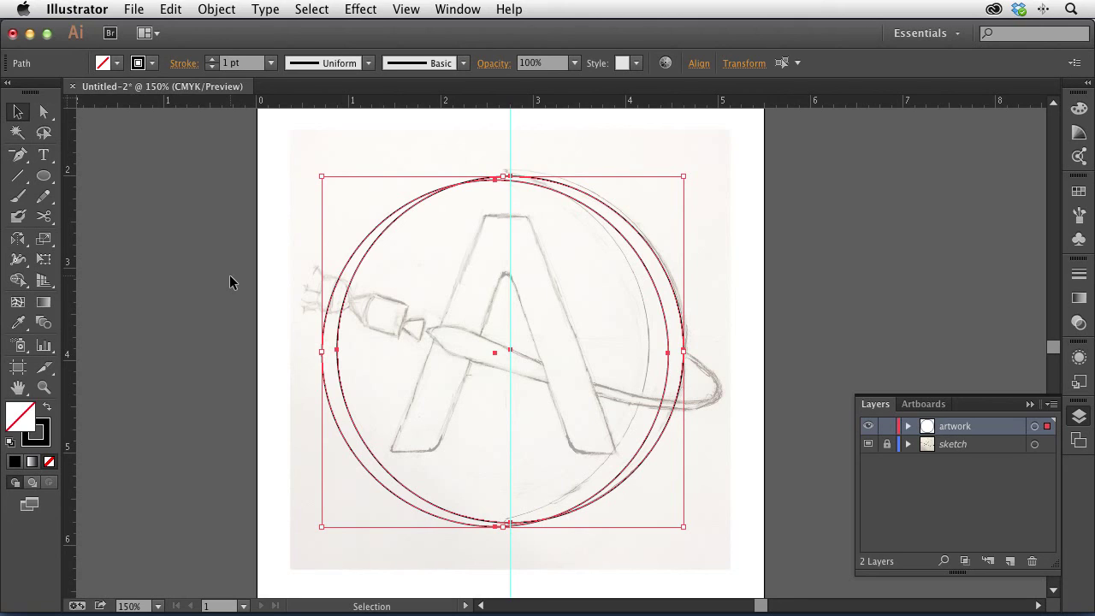
key(shift+m)
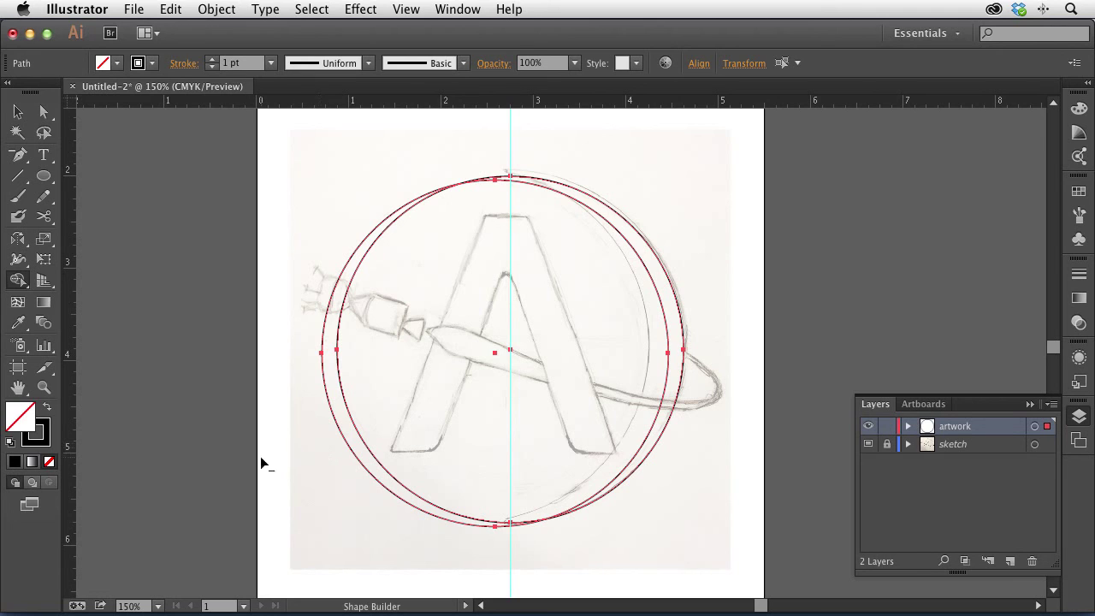
mouse_move(261, 458)
mouse_down()
mouse_move(459, 415)
mouse_move(638, 342)
mouse_move(629, 329)
mouse_up()
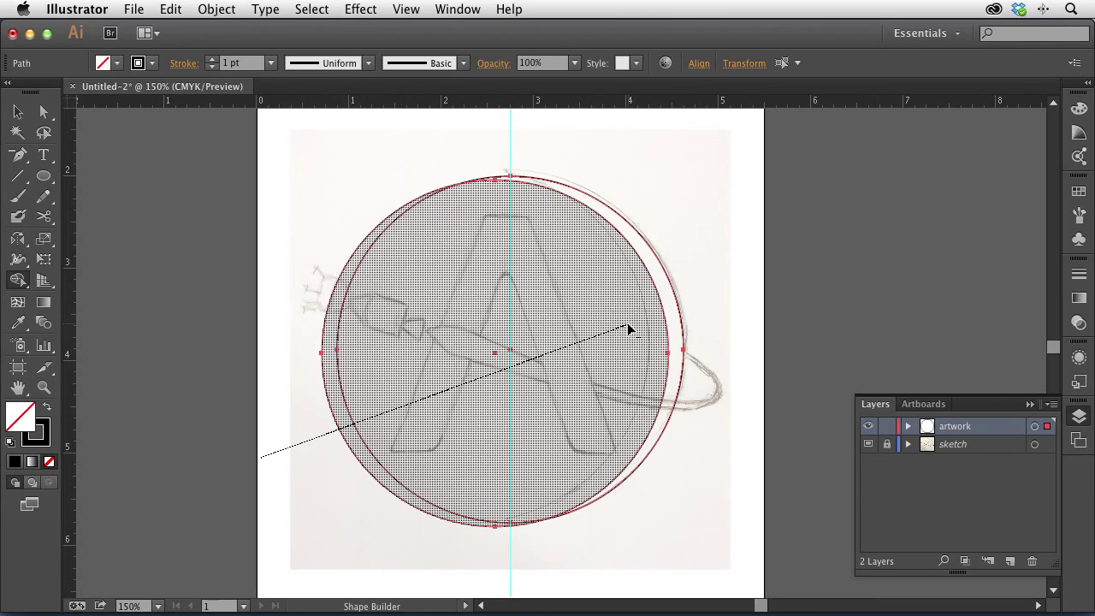
drag(629, 329, 629, 330)
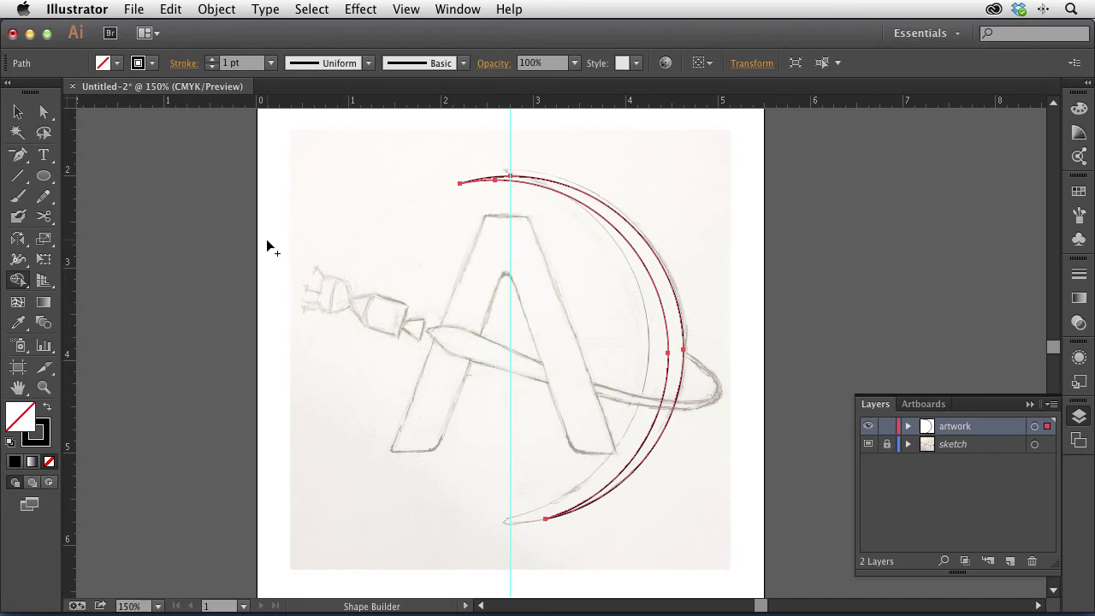
click(18, 111)
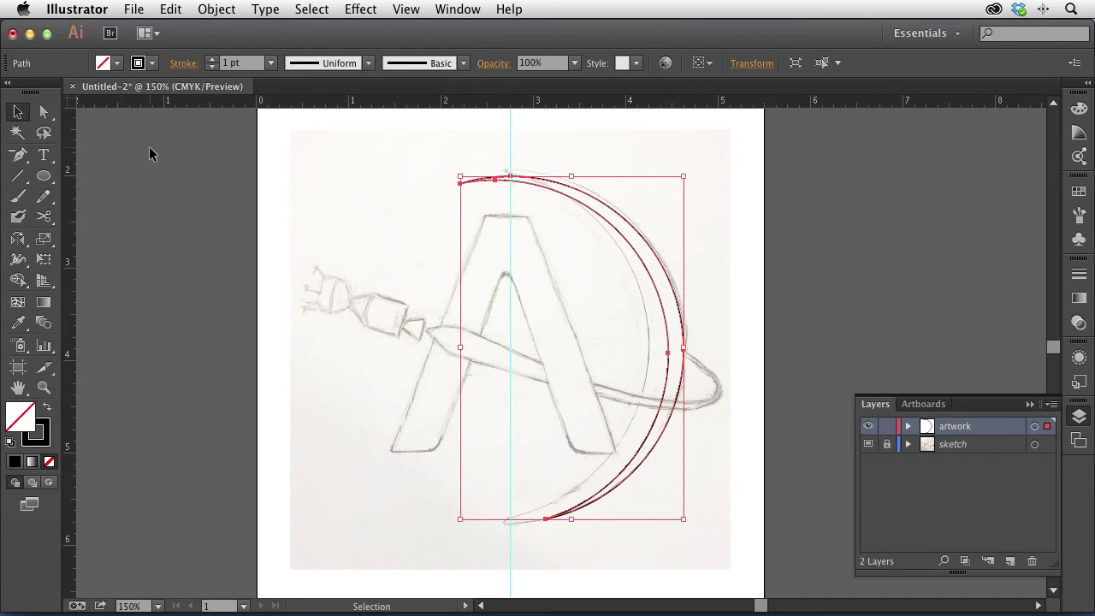
click(150, 154)
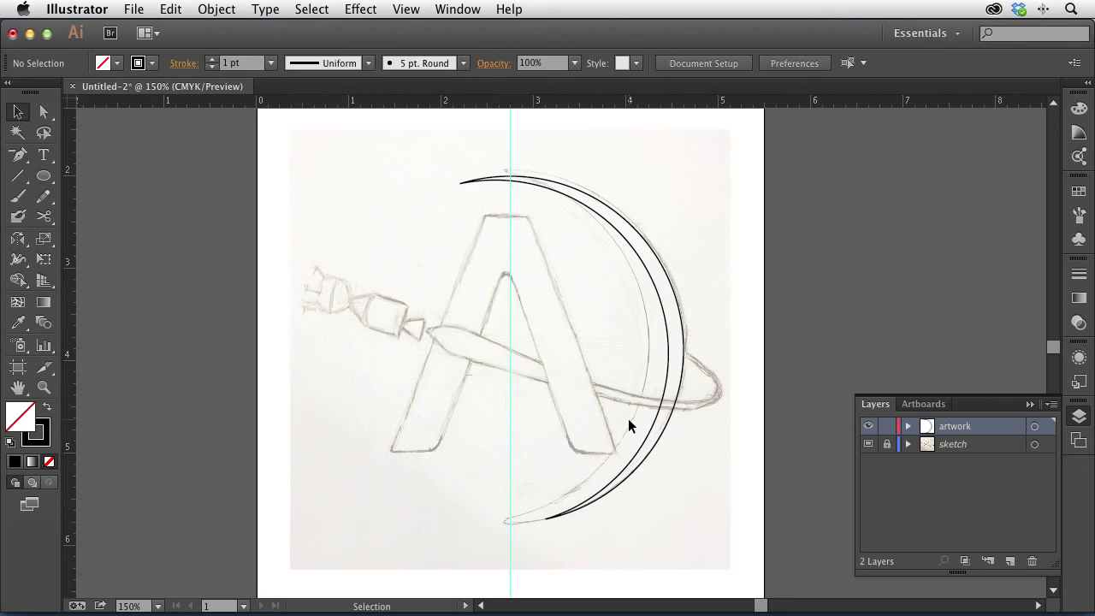
- Draw a line about 3.29 in long at 290° along the A's right outer edge, nudge it right onto the edge, and deselect
click(16, 177)
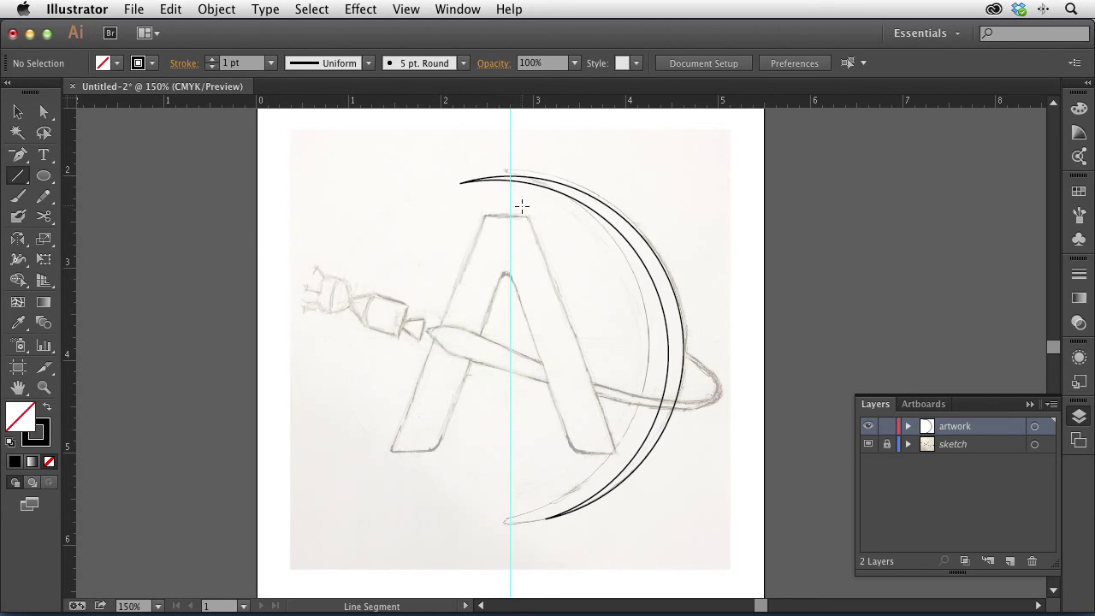
mouse_move(521, 205)
mouse_down()
mouse_move(630, 494)
mouse_move(684, 464)
mouse_move(613, 486)
mouse_move(625, 491)
mouse_up()
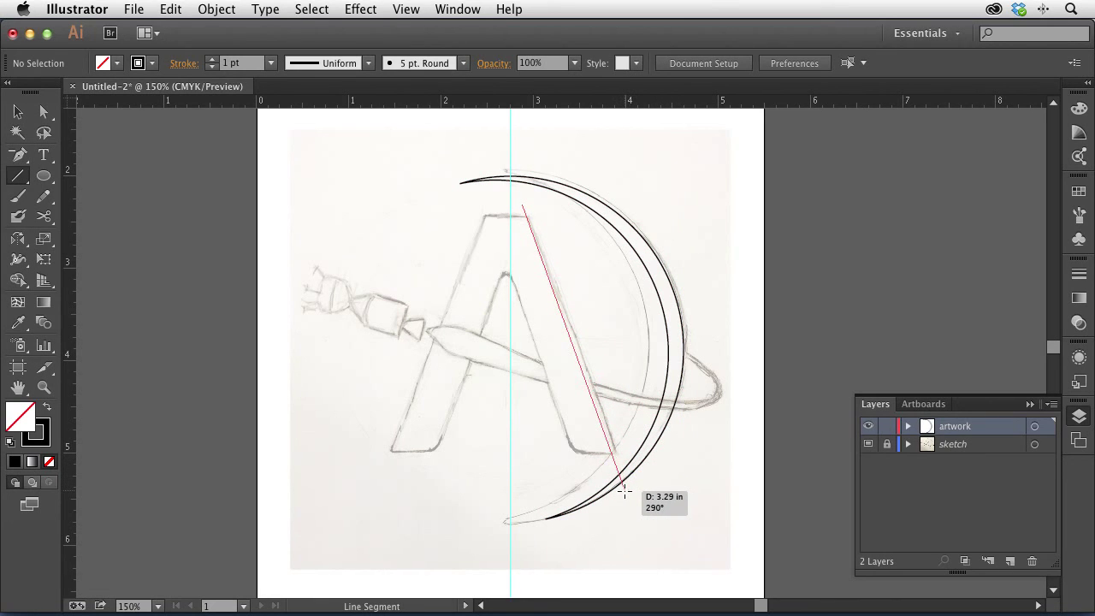
drag(624, 490, 624, 491)
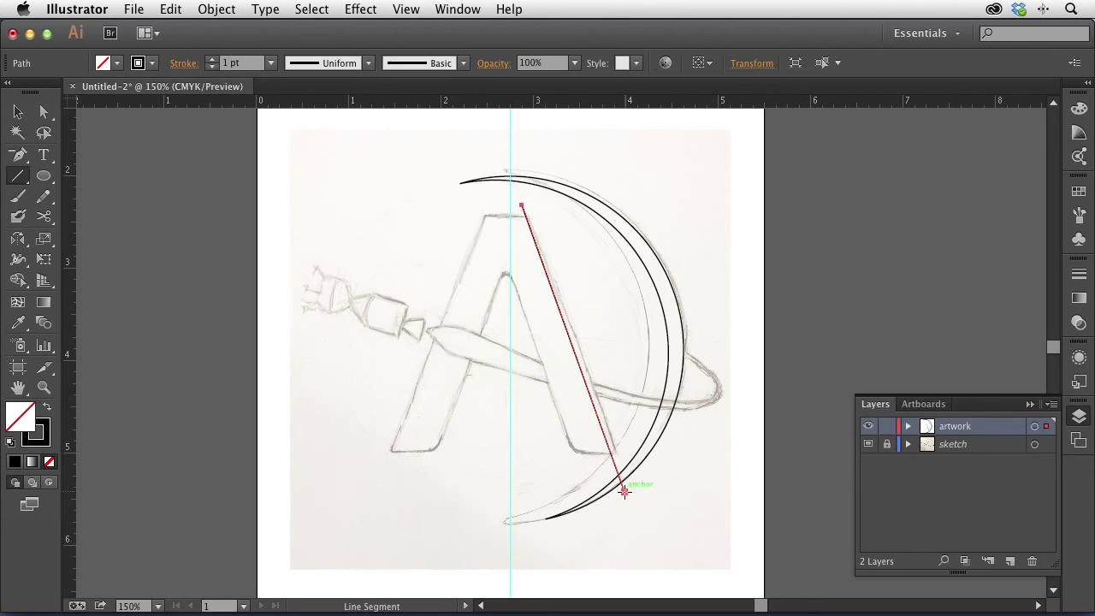
click(17, 112)
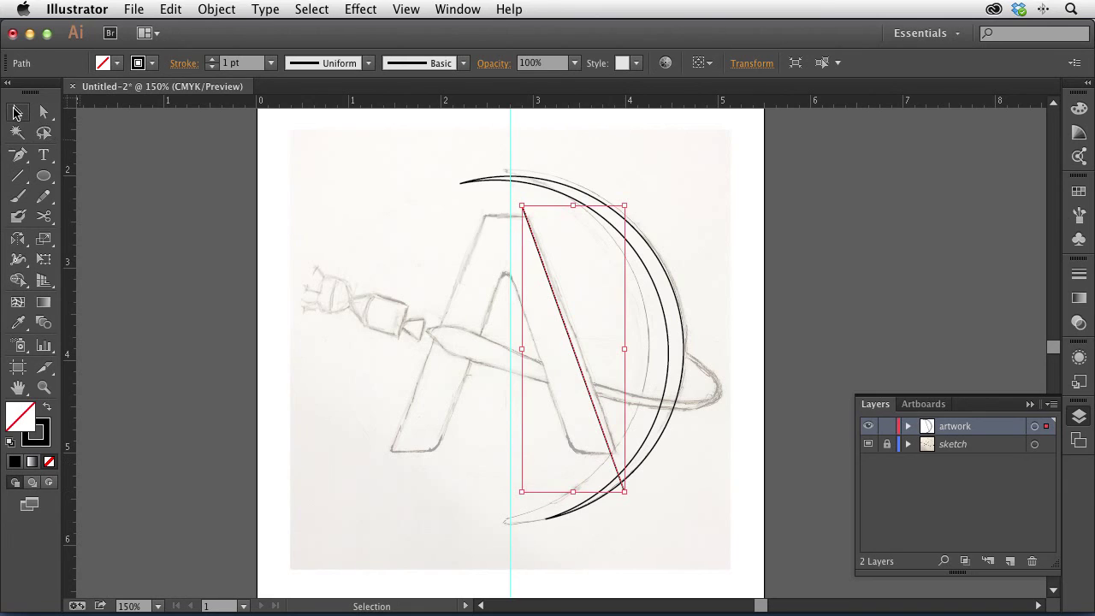
key(Right)
key(Right)
key(Right)
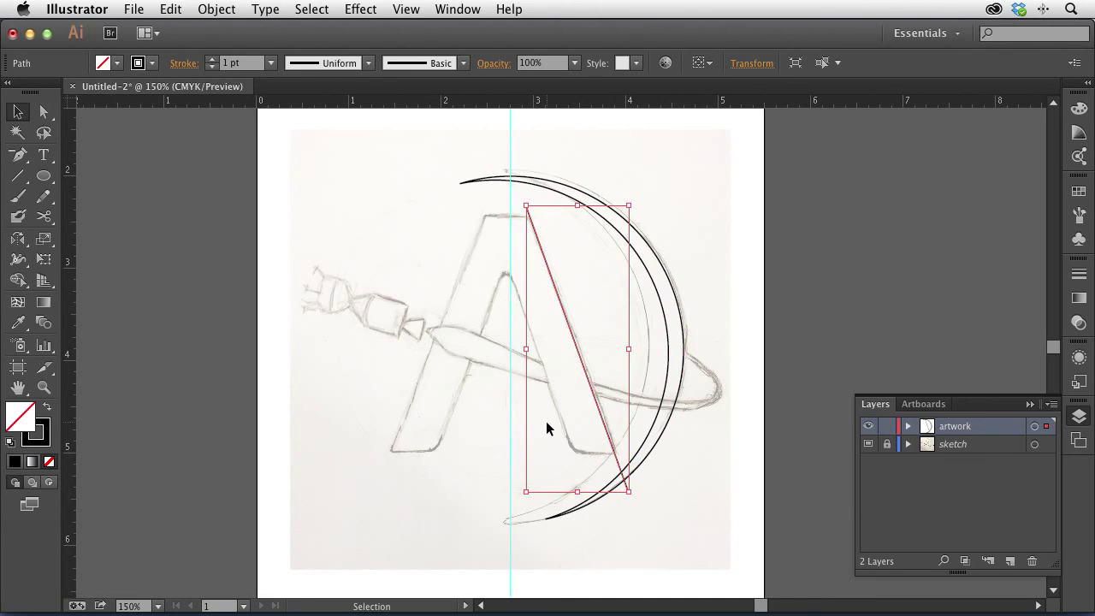
click(441, 237)
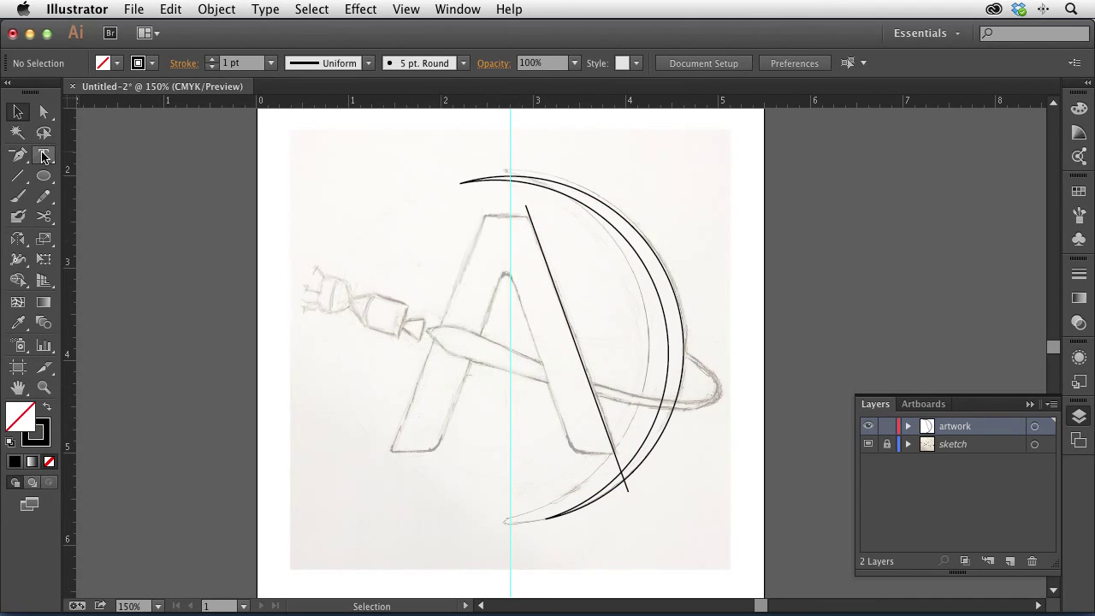
- Draw a short horizontal line from the guide along the A's top edge and copy the diagonal line onto the right leg's inner edge
click(20, 177)
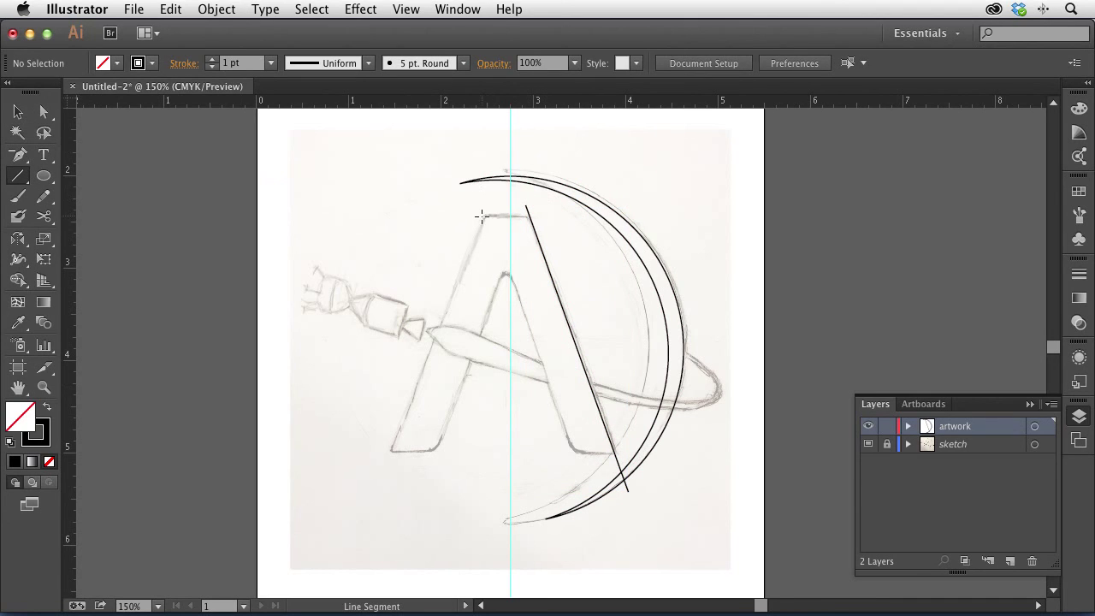
drag(510, 215, 544, 215)
click(20, 112)
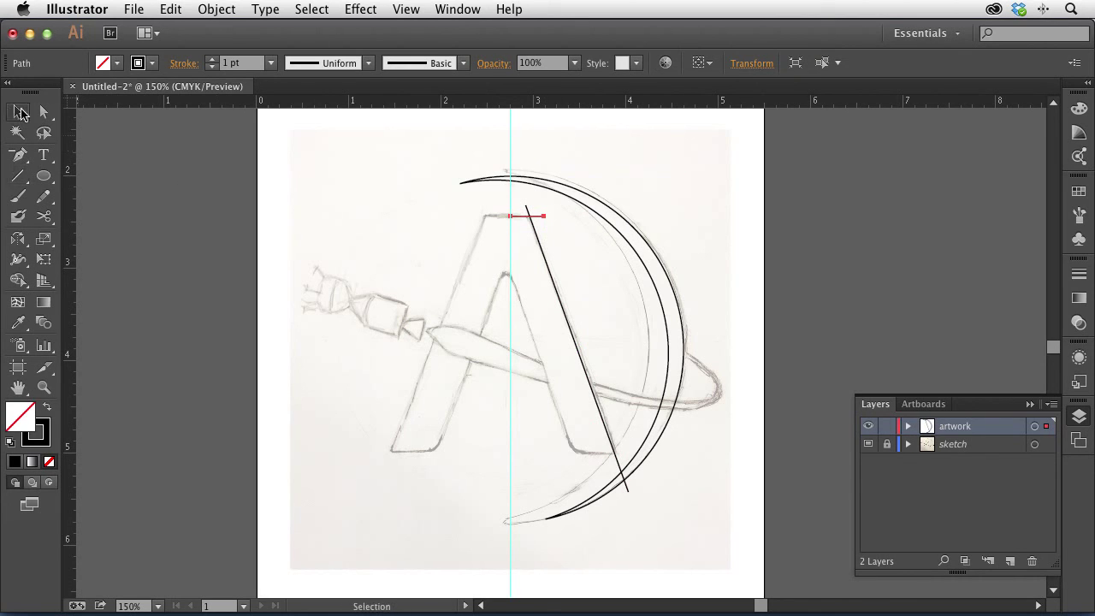
click(555, 290)
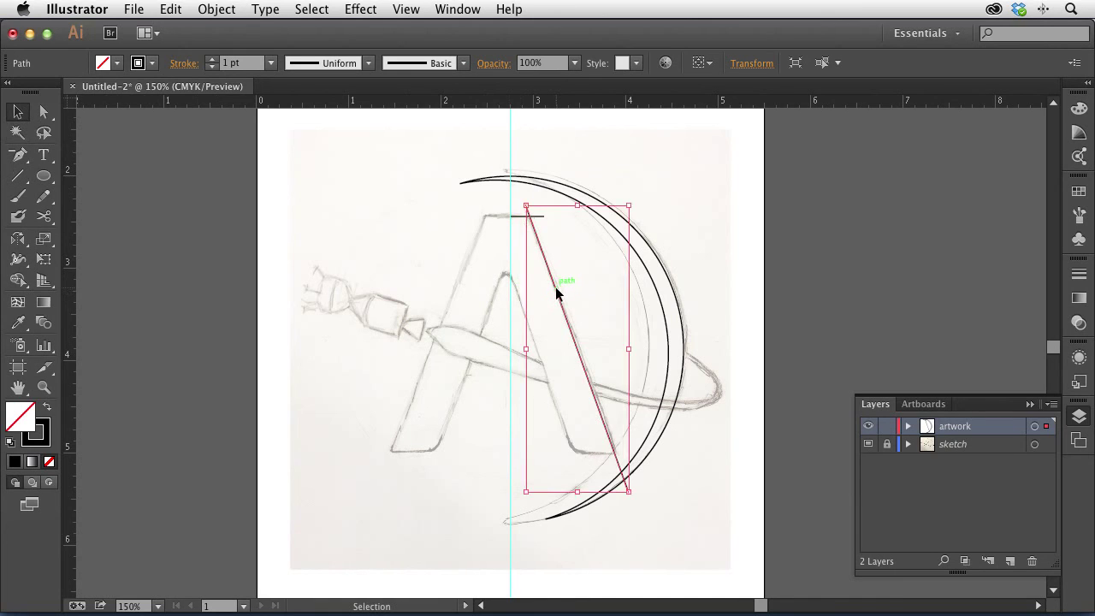
drag(555, 287, 548, 386)
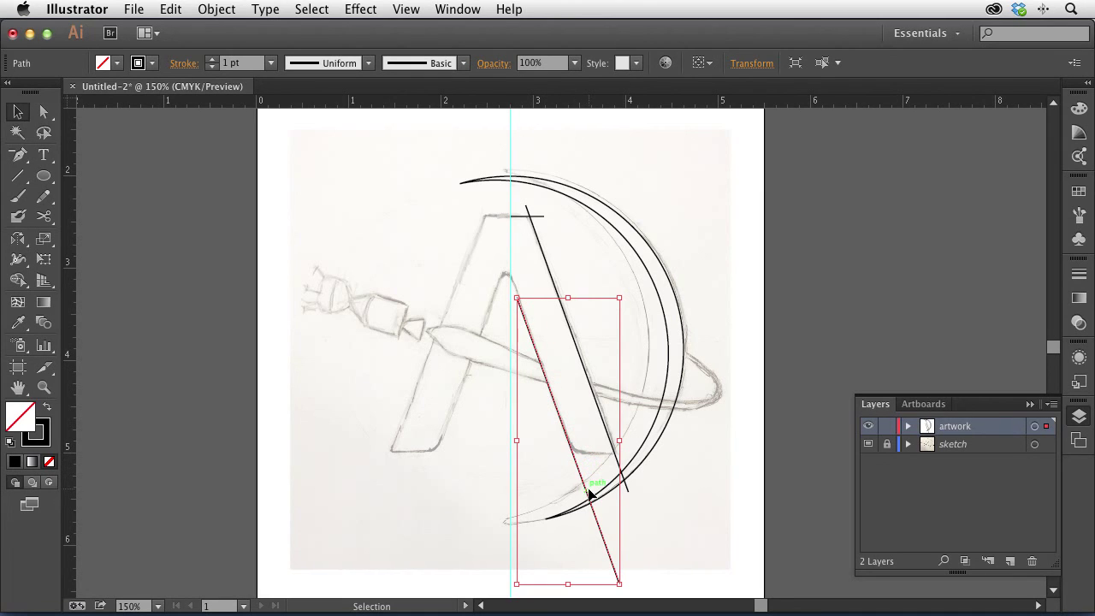
- Deselect the inner diagonal line and draw a circle about 1/4 in wide, centred on the guide below the A's inner peak
click(494, 312)
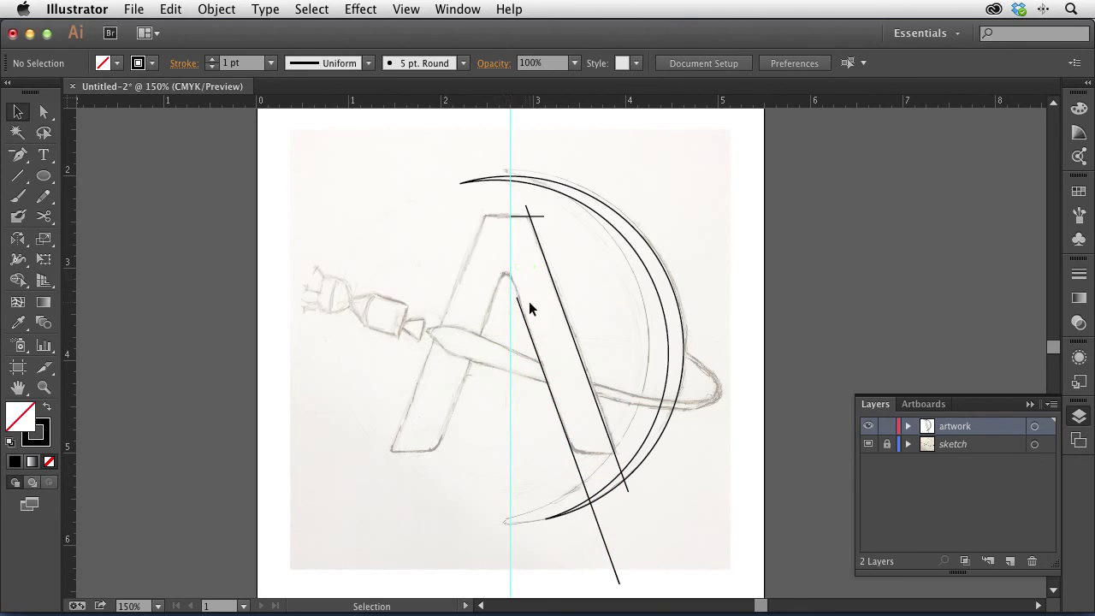
click(542, 371)
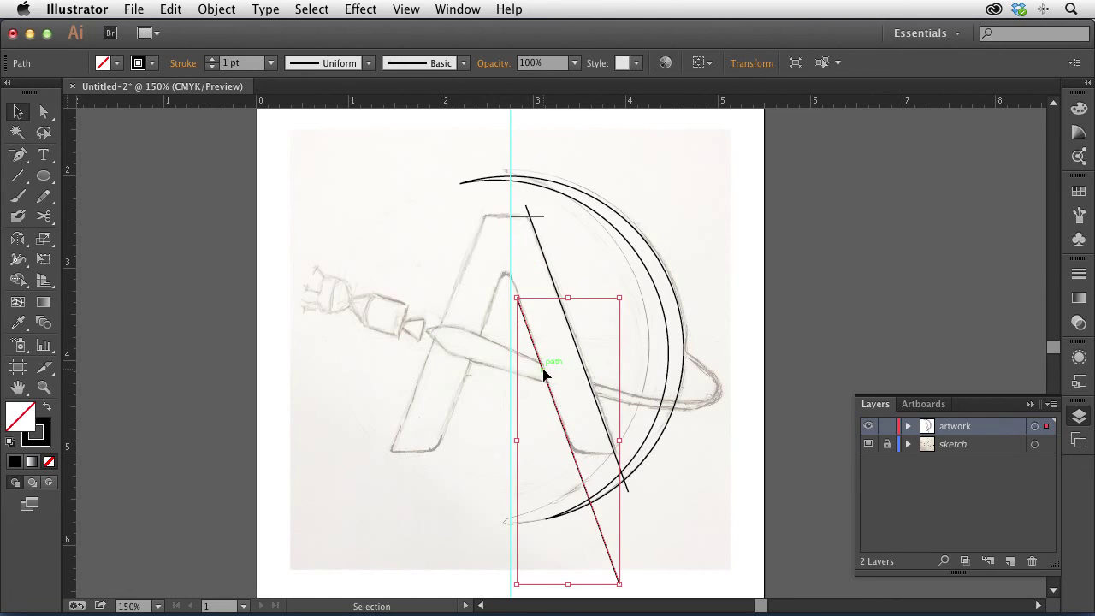
click(493, 292)
key(ctrl+space)
drag(436, 215, 599, 395)
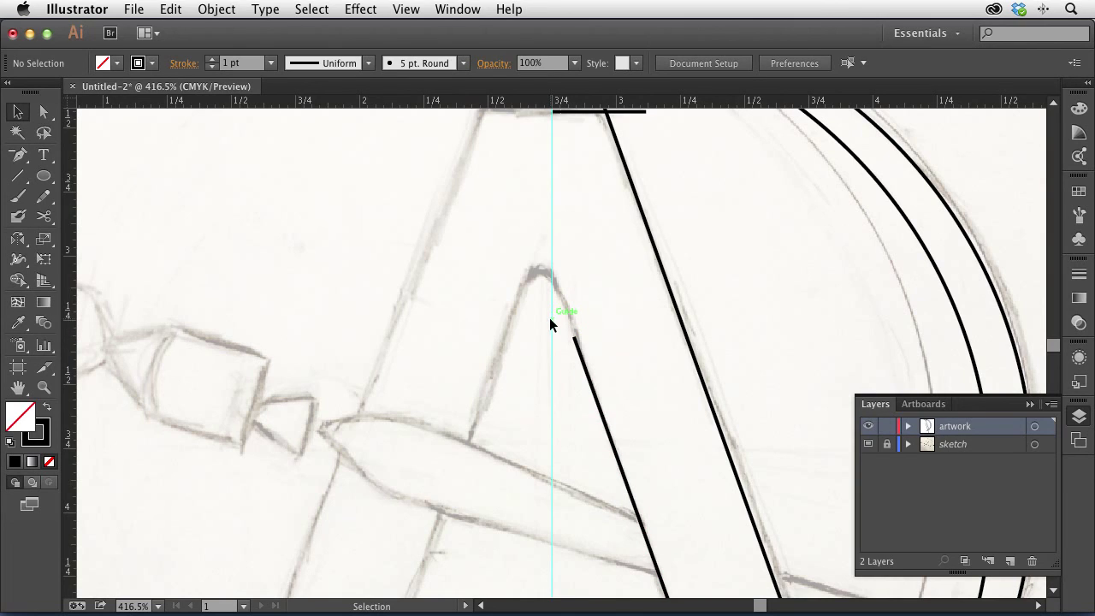
click(43, 177)
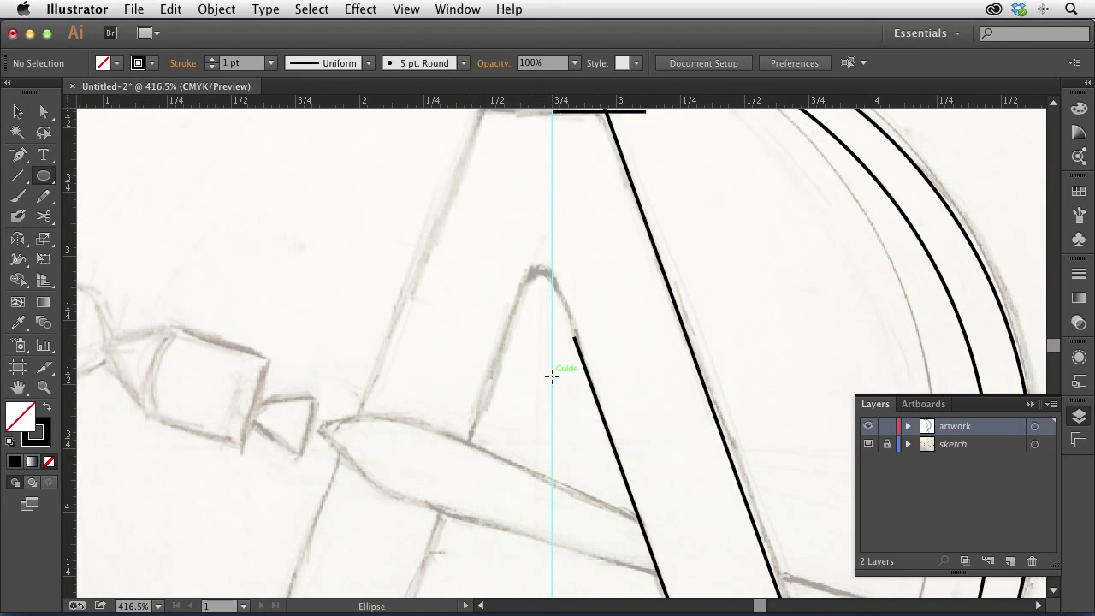
drag(551, 377, 577, 407)
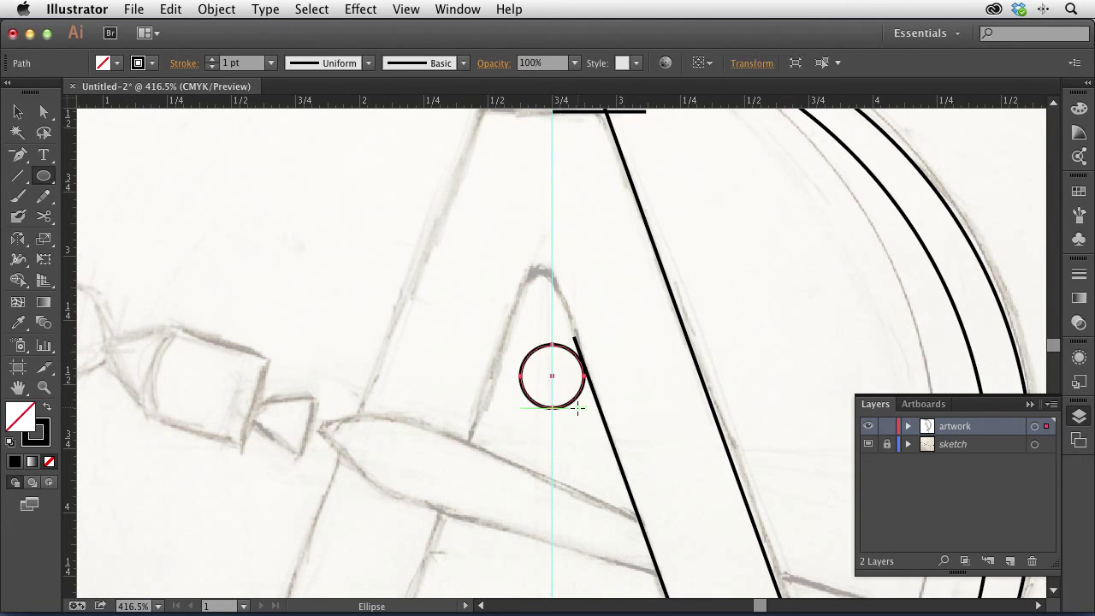
- Select the small circle and rotate it 290° so its anchor points follow the inner diagonal line's angle
click(44, 111)
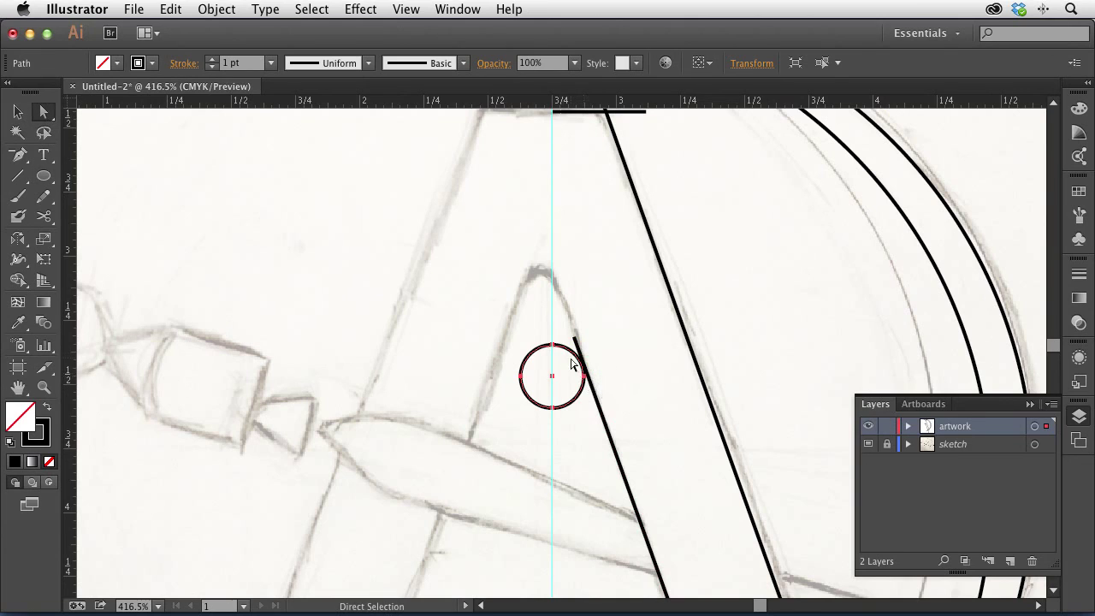
click(588, 385)
click(582, 401)
click(604, 424)
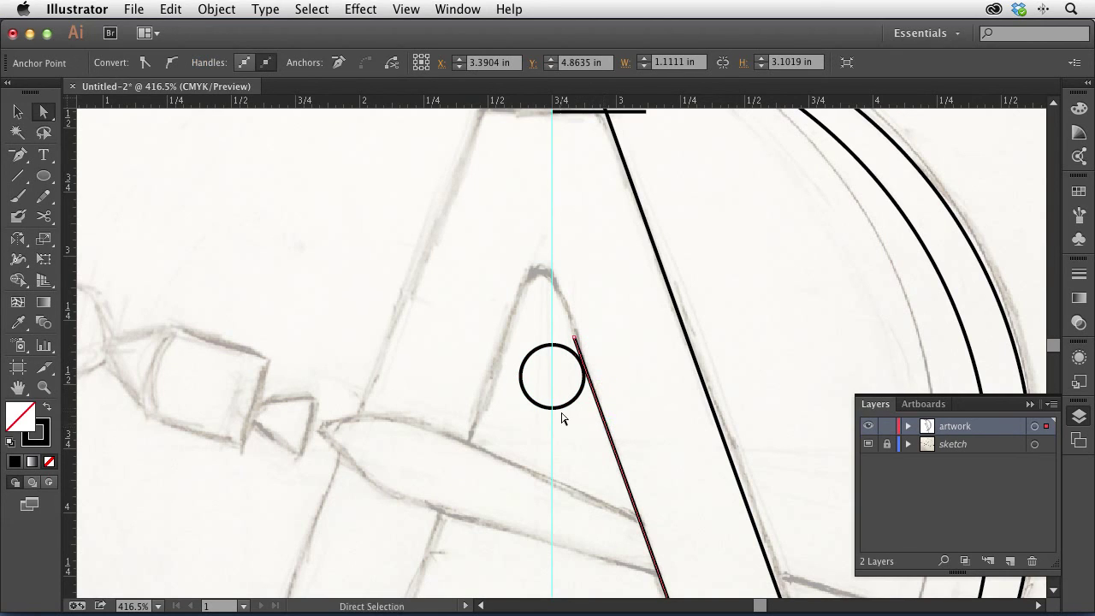
alt+click(569, 404)
click(583, 378)
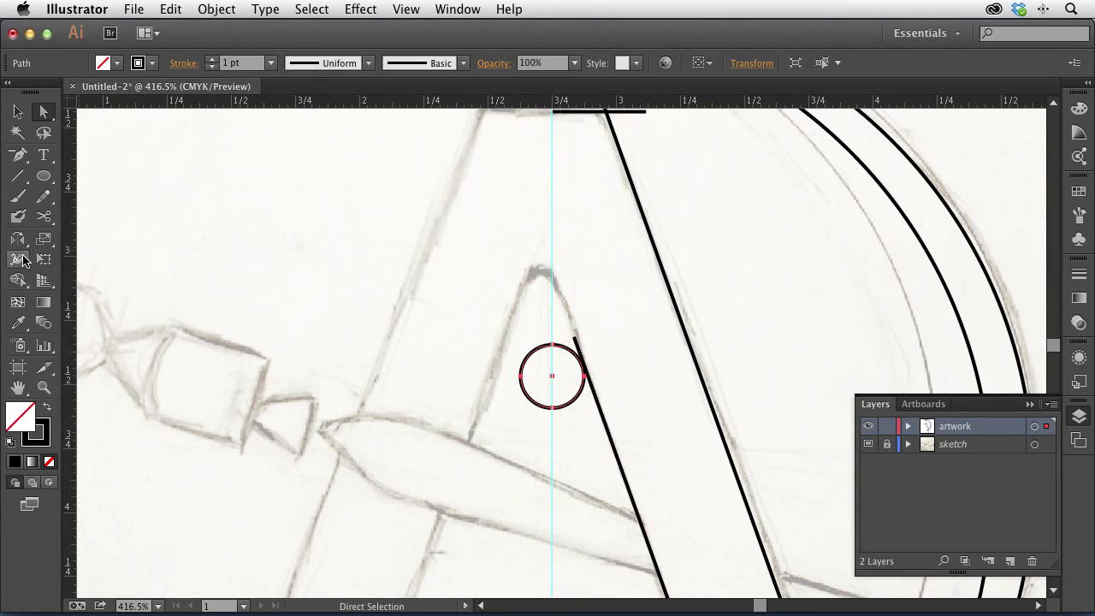
drag(17, 246, 88, 244)
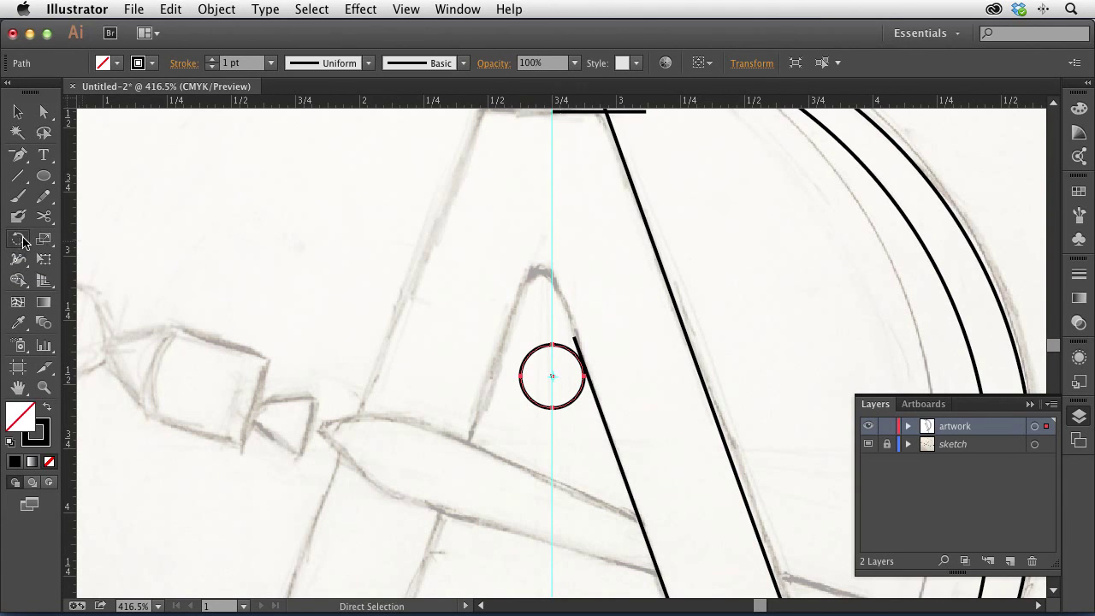
double_click(18, 240)
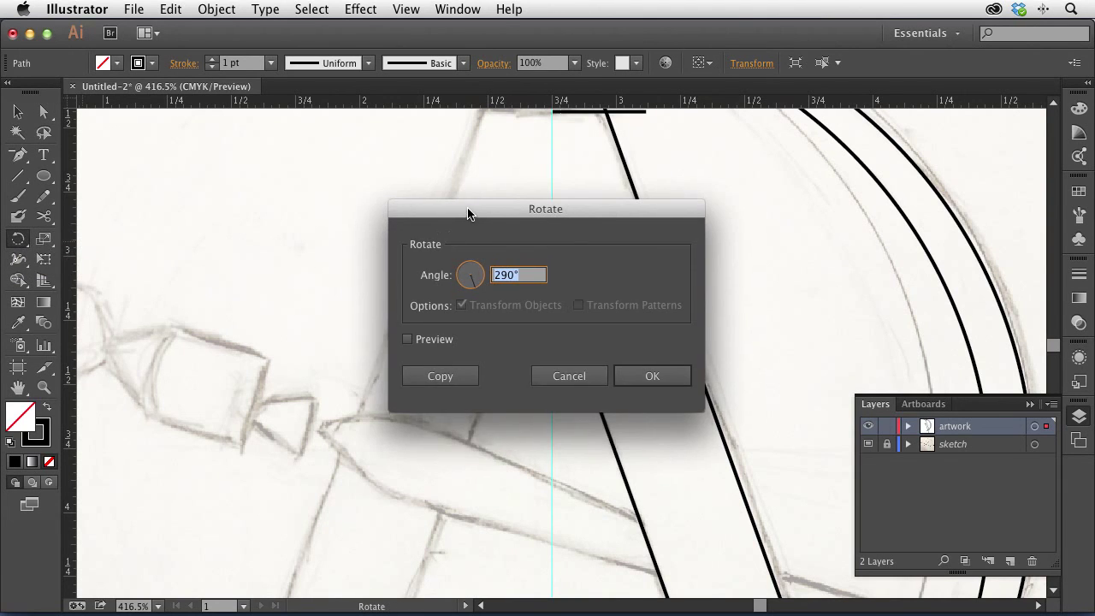
drag(470, 215, 261, 165)
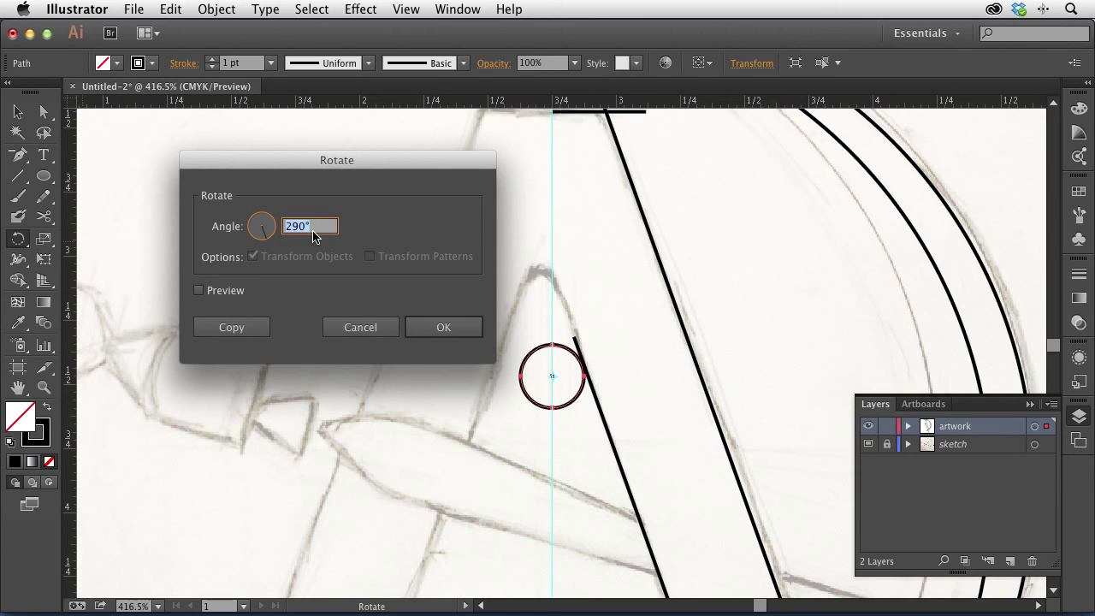
click(440, 332)
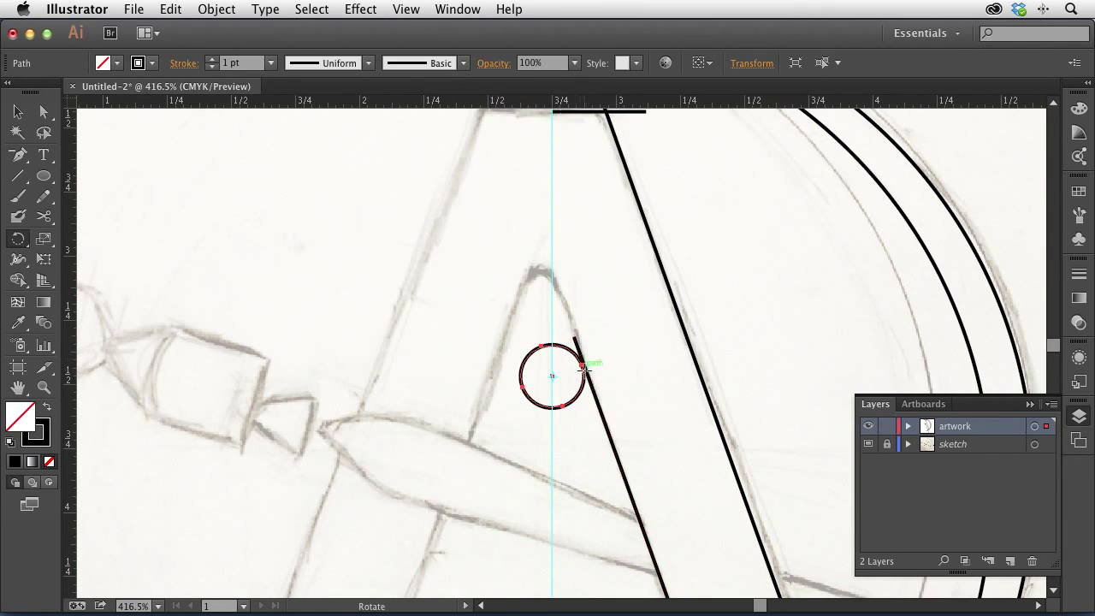
- Move the whole circle so its right-hand anchor point sits on the upper end of the inner diagonal line
click(43, 111)
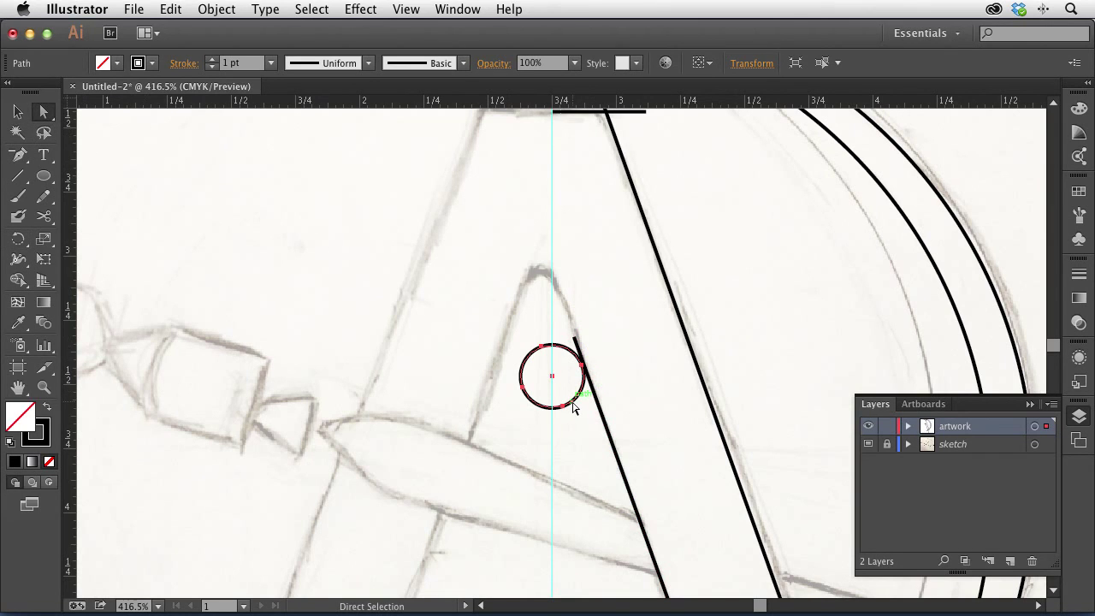
alt+click(575, 409)
drag(582, 372, 573, 336)
drag(500, 277, 592, 376)
drag(661, 357, 658, 373)
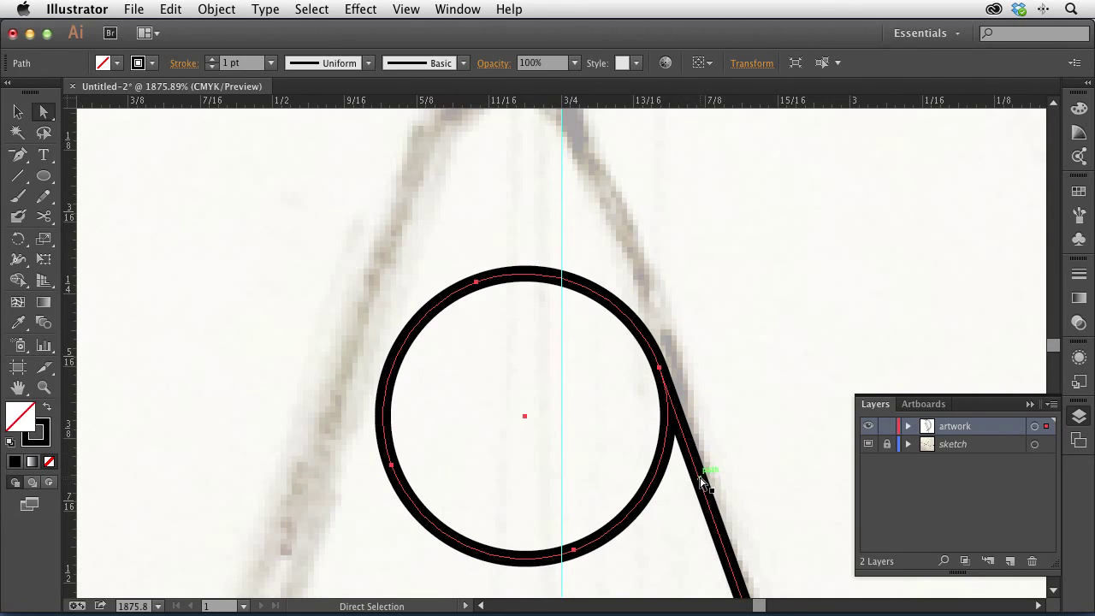
- Select the circle and the inner diagonal line together and nudge them slightly right to match the sketched inner edge
click(17, 111)
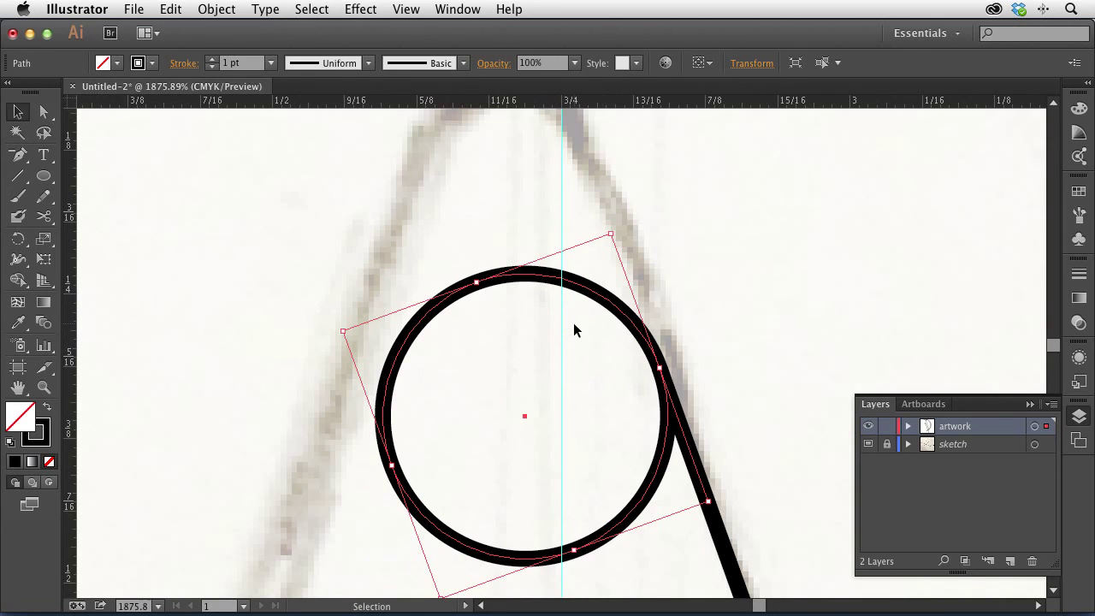
key(super+minus)
key(super+minus)
key(super+minus)
key(super+minus)
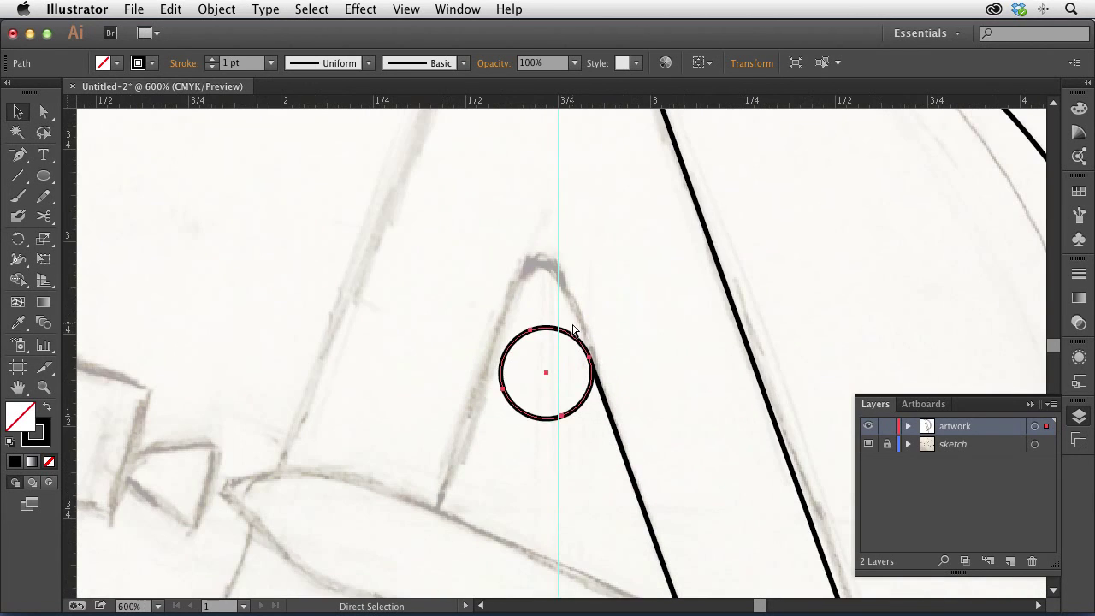
key(super+minus)
drag(616, 397, 569, 316)
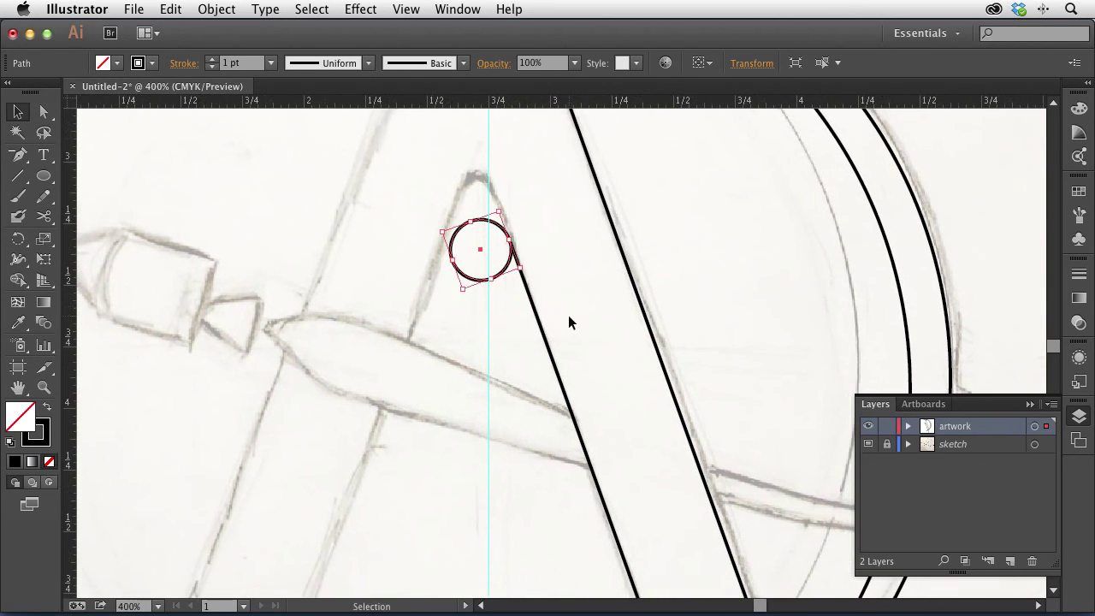
click(538, 297)
key(Right)
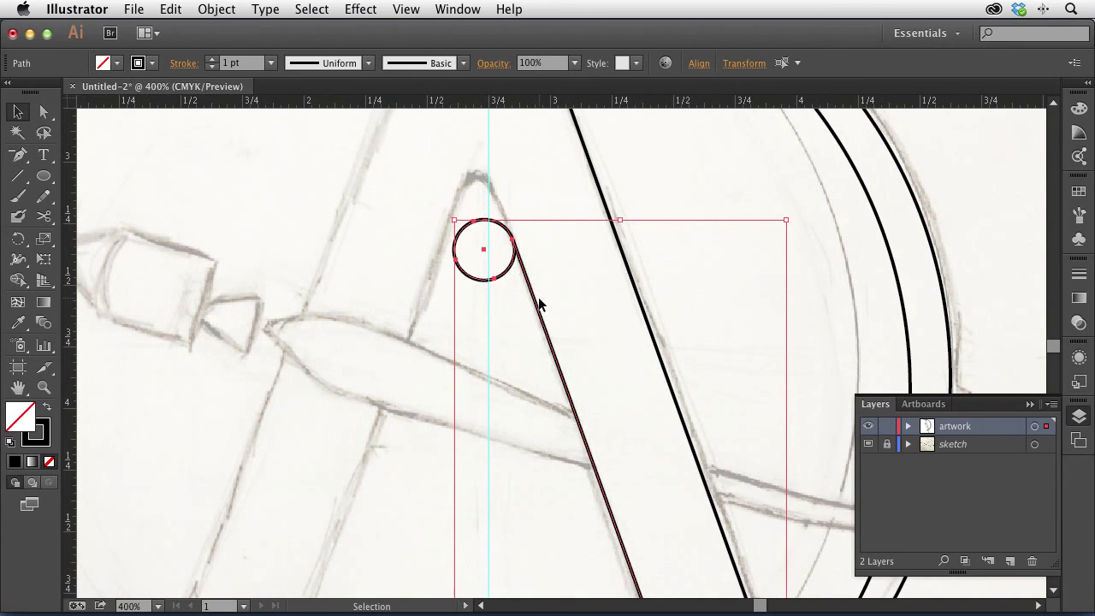
key(Right)
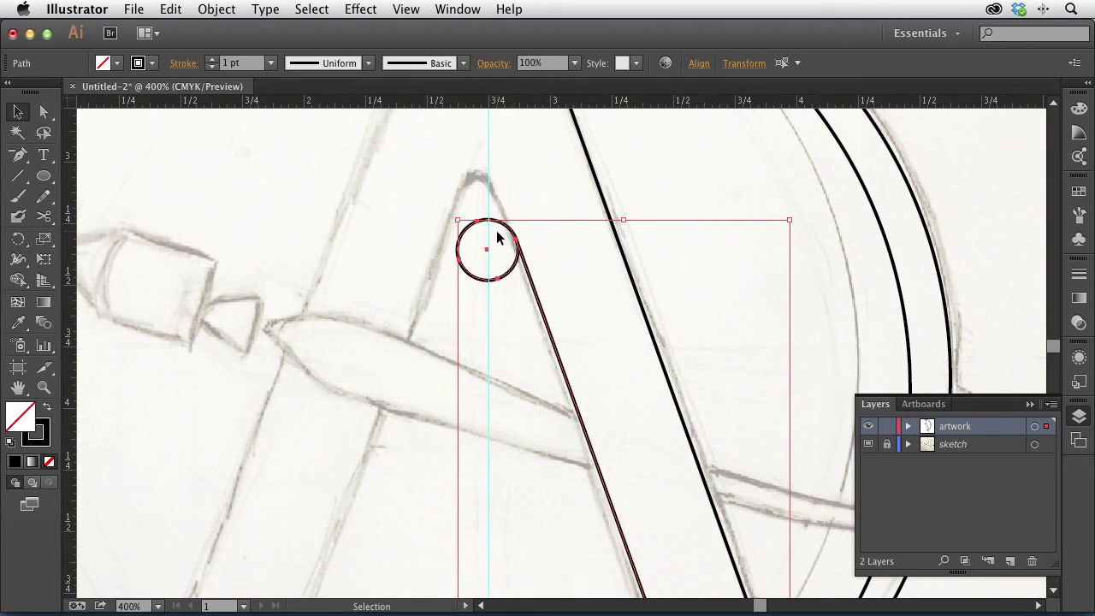
key(Left)
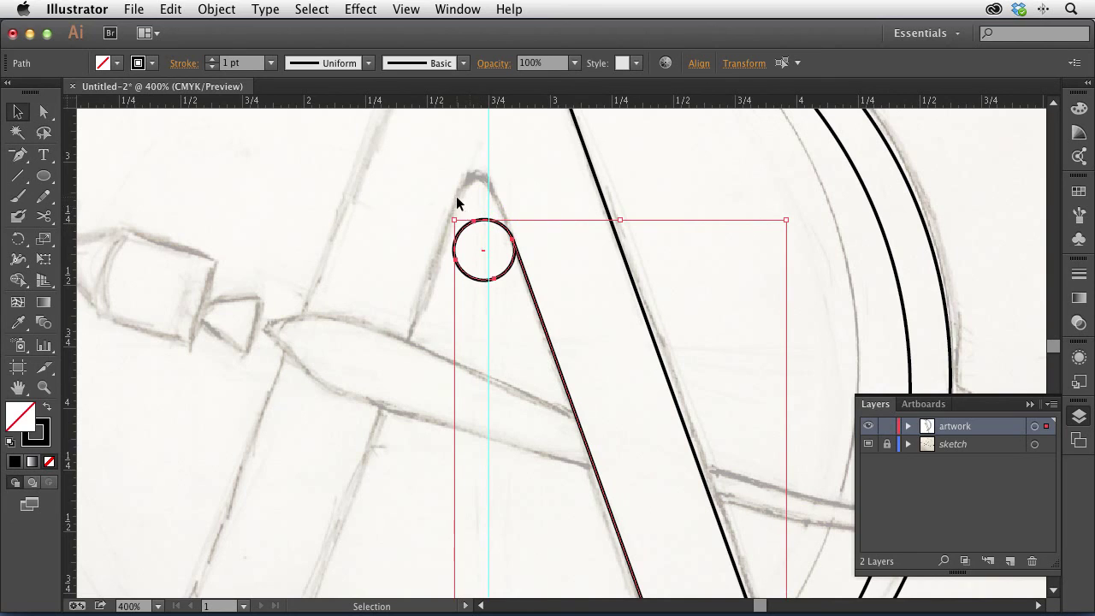
- Cut the circle where its upper edge crosses the guide and delete everything except the arc leading into the inner line
drag(443, 187, 589, 356)
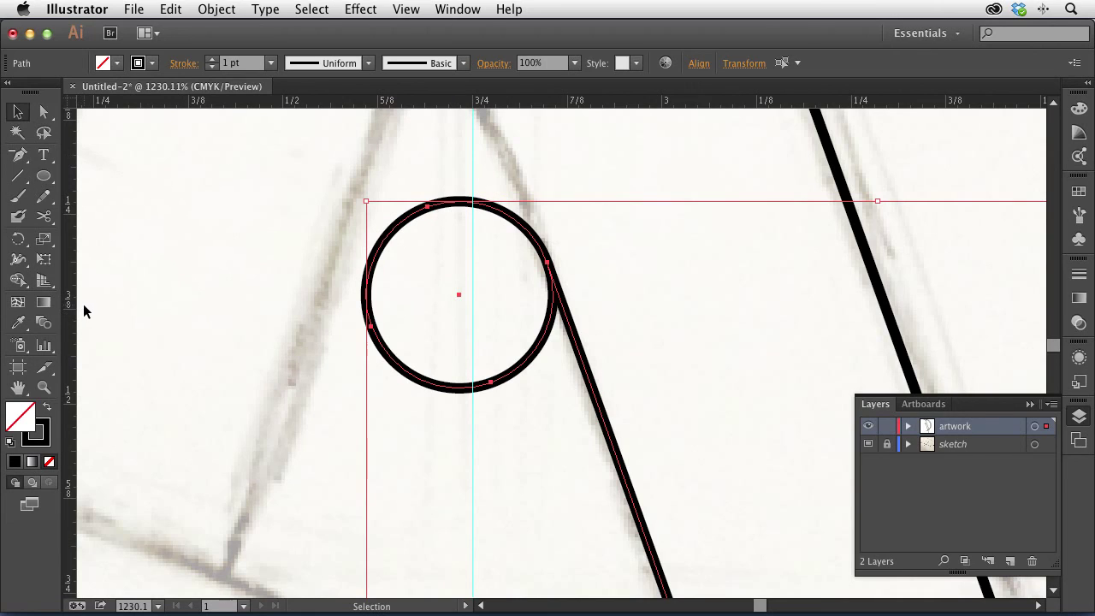
key(c)
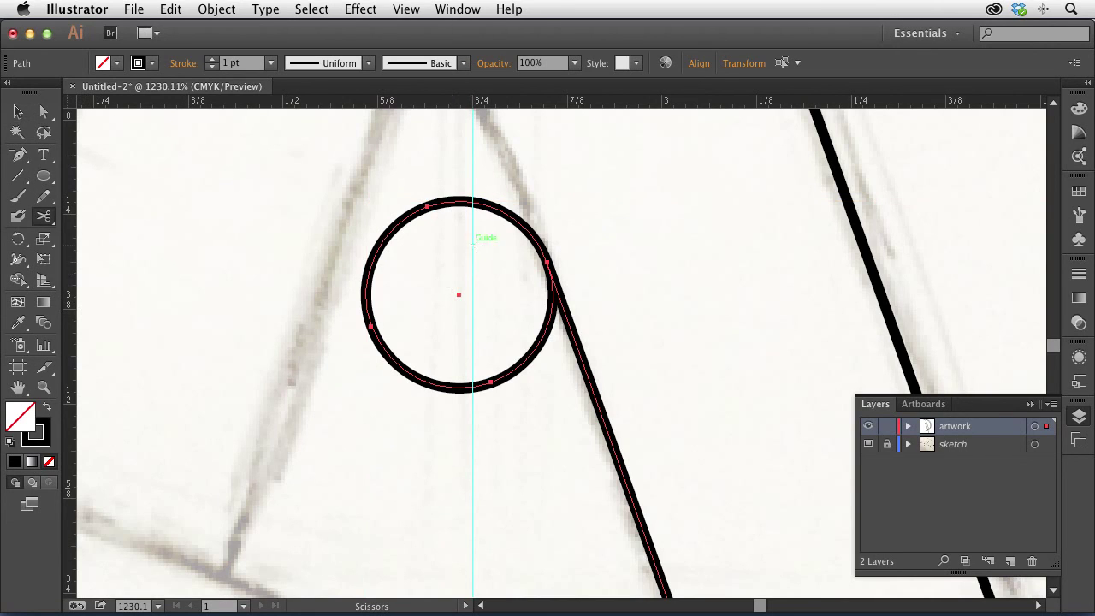
click(472, 202)
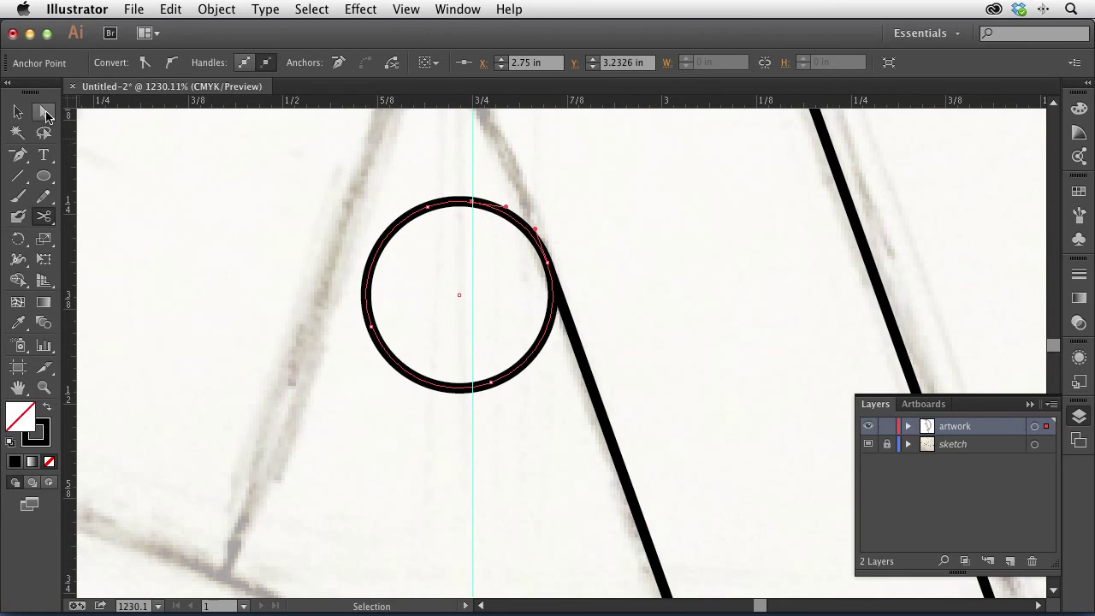
click(45, 113)
drag(491, 383, 492, 386)
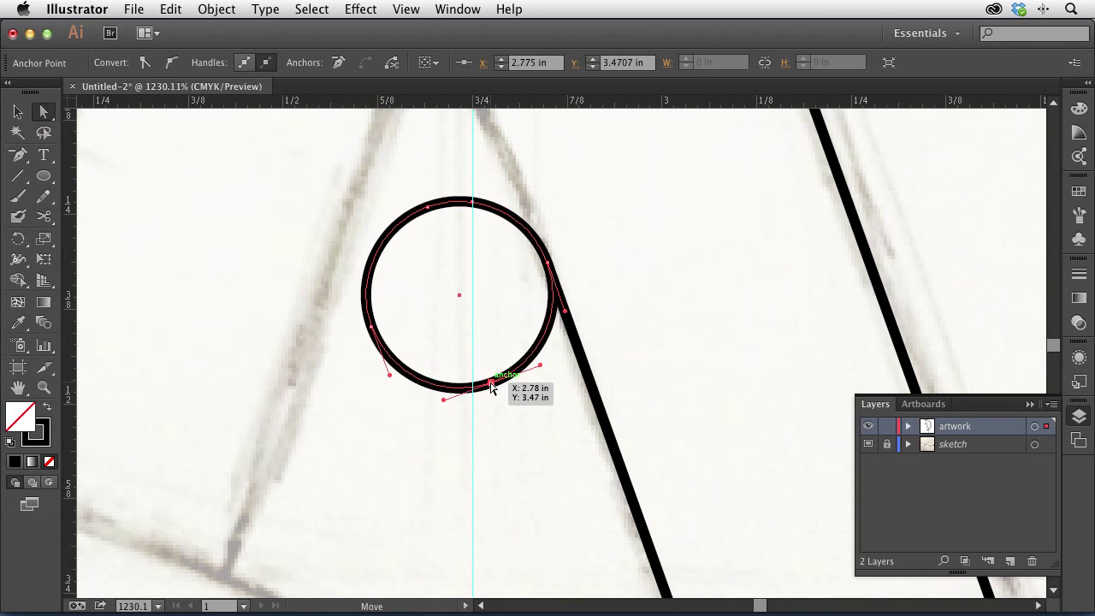
key(Delete)
drag(373, 329, 374, 332)
key(Delete)
key(Delete)
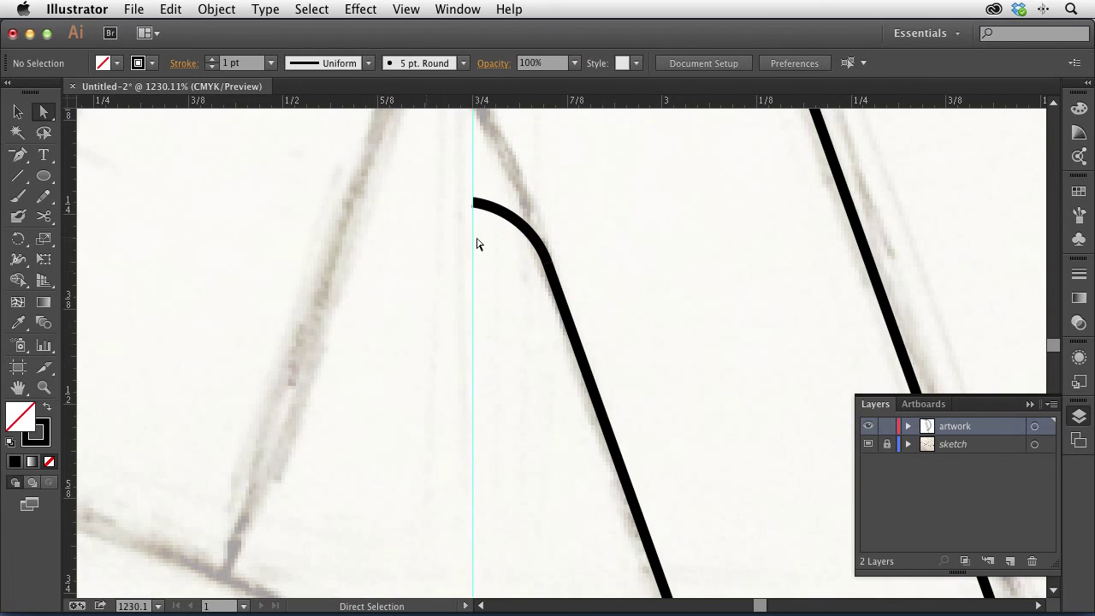
- Check the overlapping end anchors where the small arc meets the inner diagonal line by selecting them, and deselect
click(498, 214)
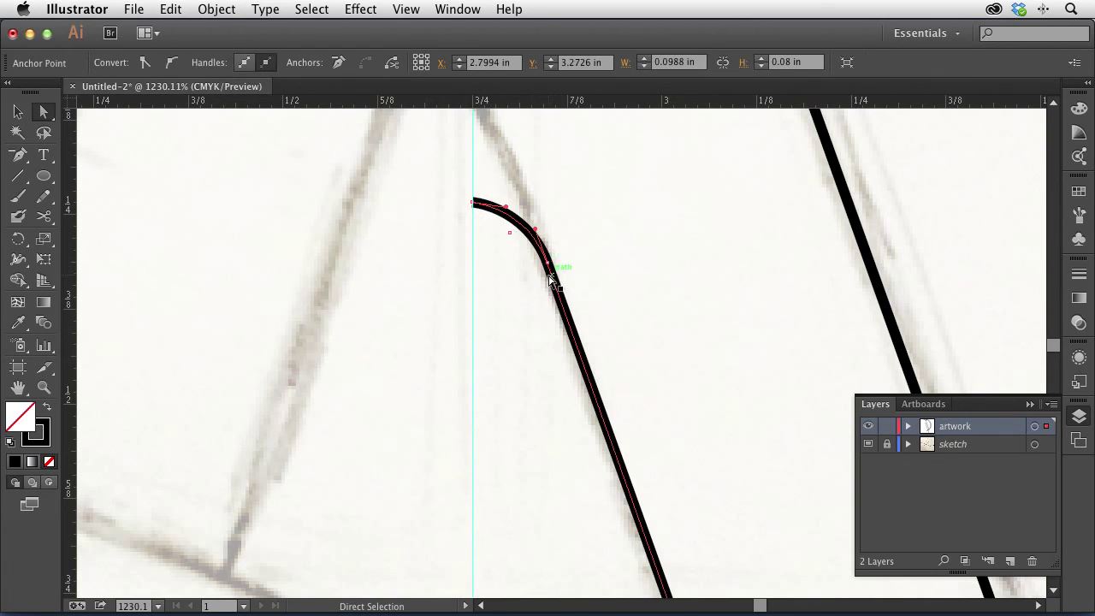
click(518, 260)
drag(518, 259, 590, 287)
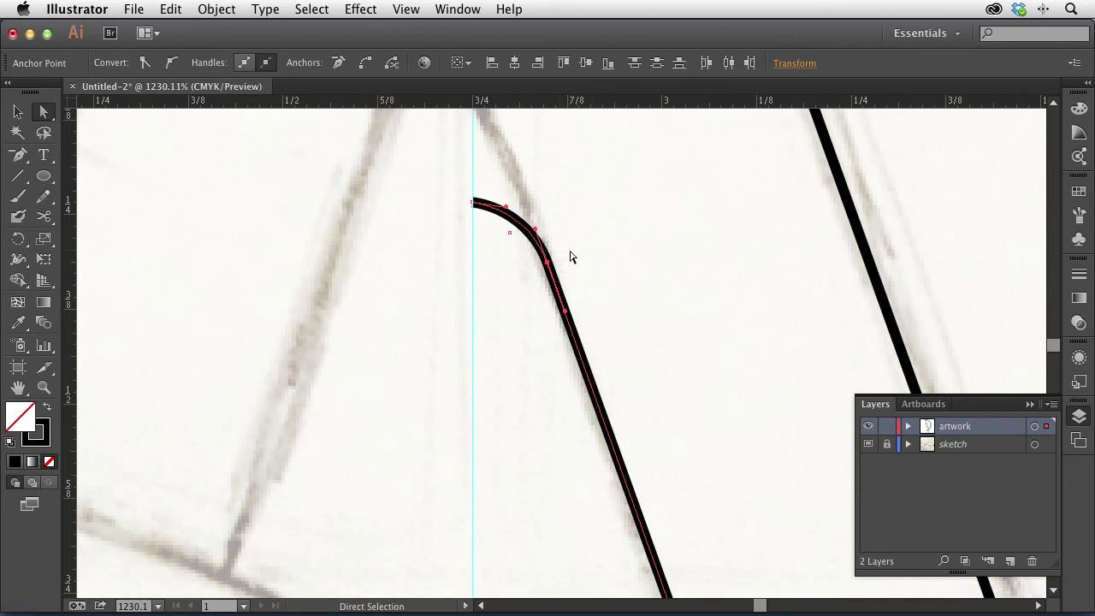
click(523, 253)
click(494, 275)
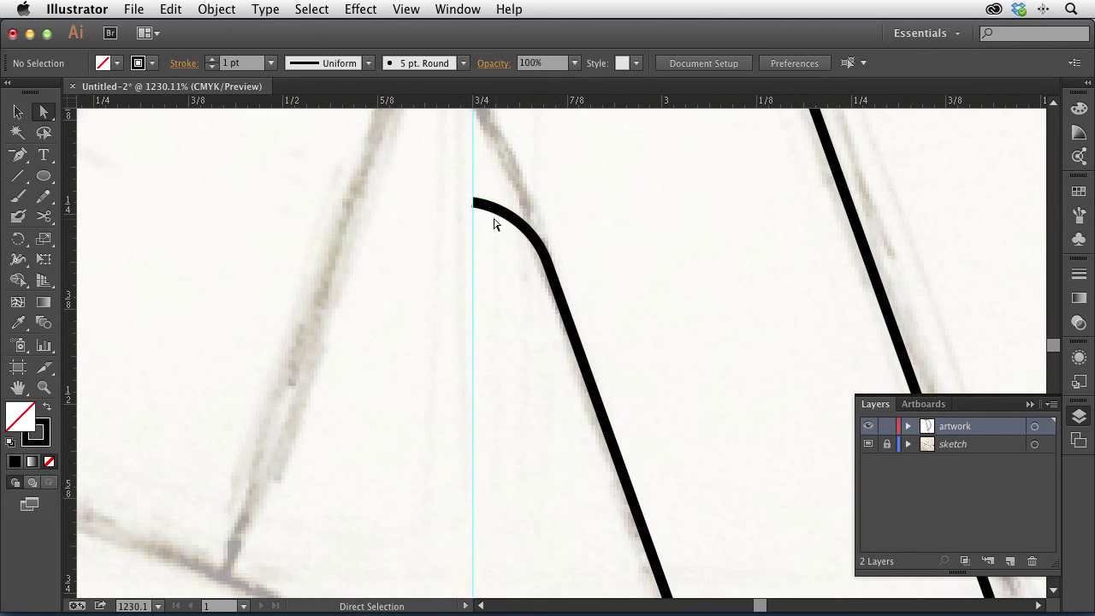
- Trim the overhanging ends of the A's top line and outer diagonal with the Shape Builder to form a clean corner, and deselect
key(super+minus)
key(super+minus)
key(super+minus)
key(super+minus)
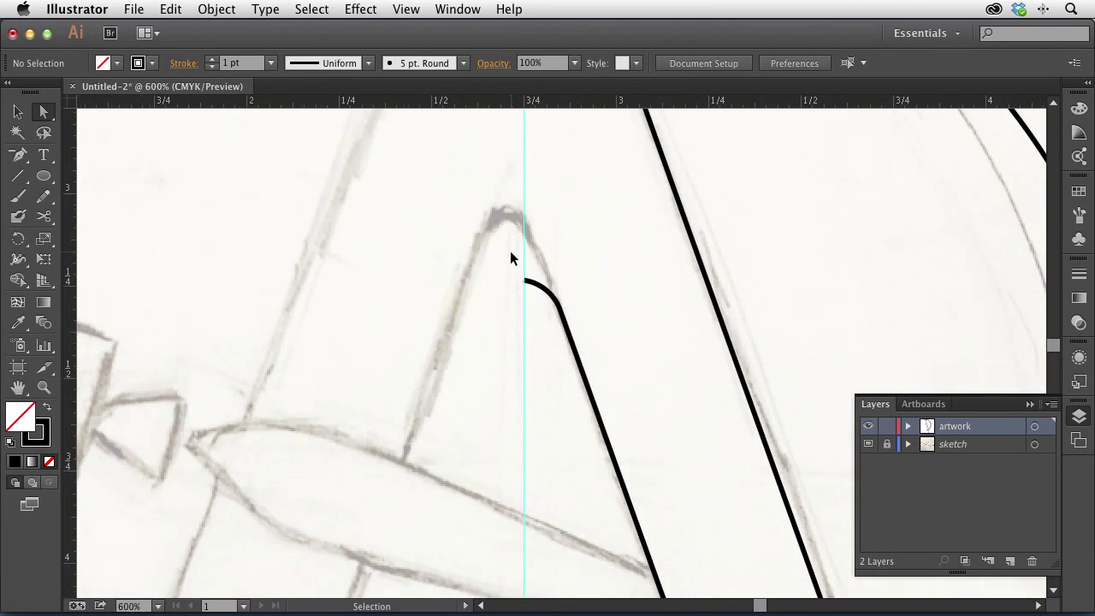
key(super+minus)
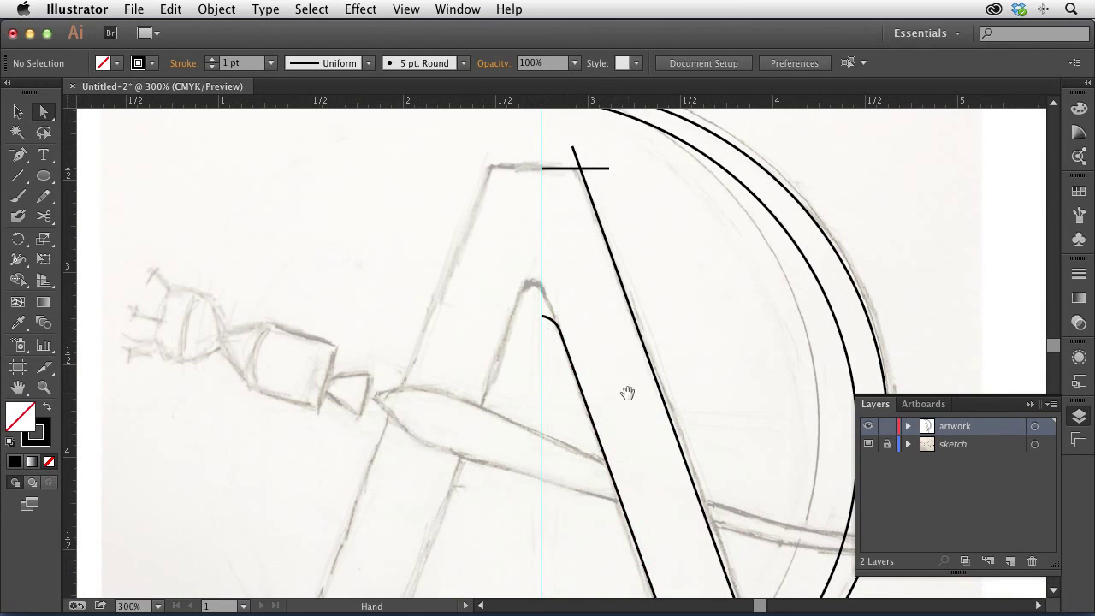
drag(553, 365, 512, 360)
scroll(512, 360, down, 5)
scroll(512, 361, right, 5)
scroll(416, 245, up, 5)
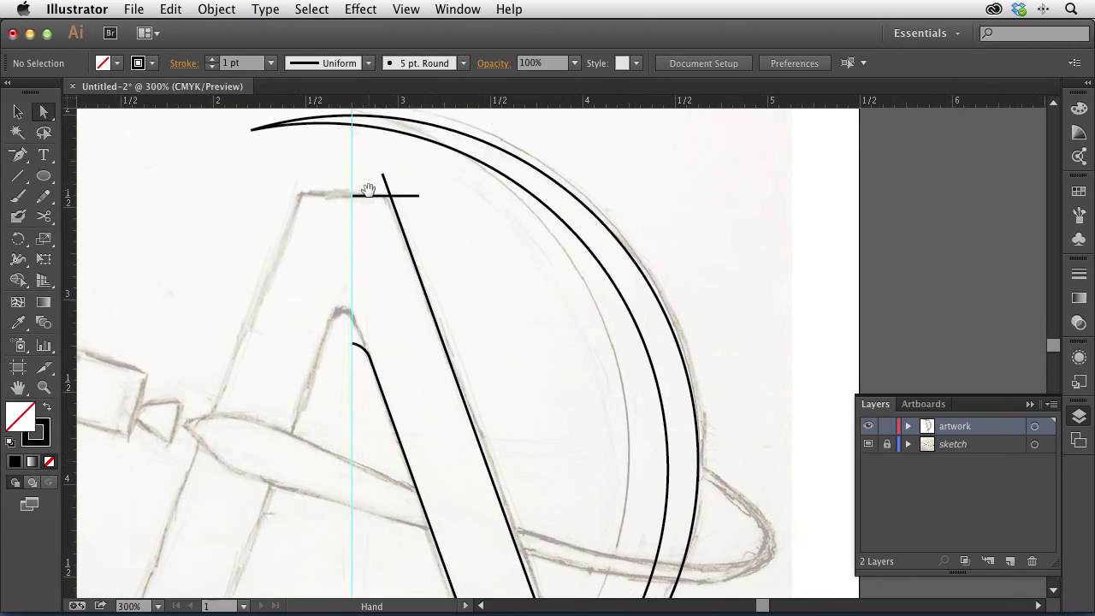
click(18, 112)
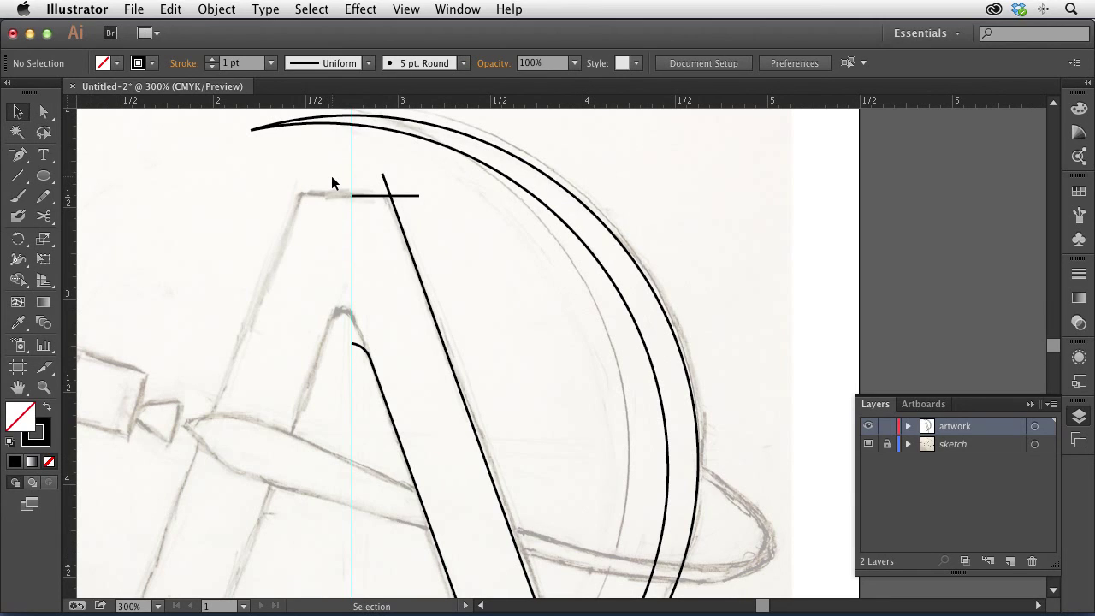
drag(310, 172, 454, 258)
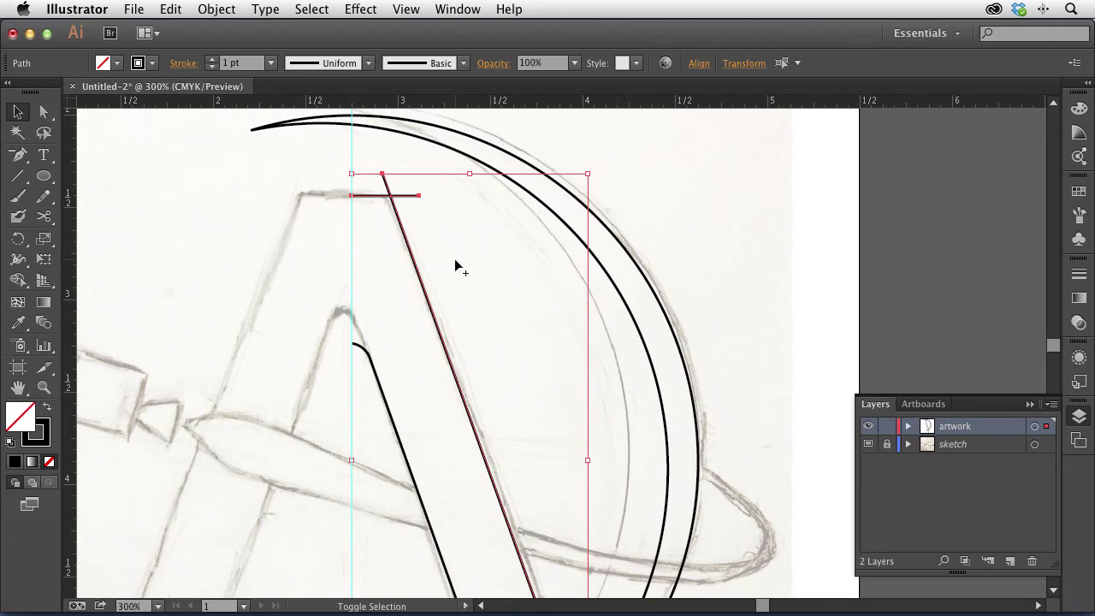
key(shift+m)
mouse_move(357, 180)
mouse_down()
mouse_move(416, 190)
mouse_move(406, 191)
mouse_up()
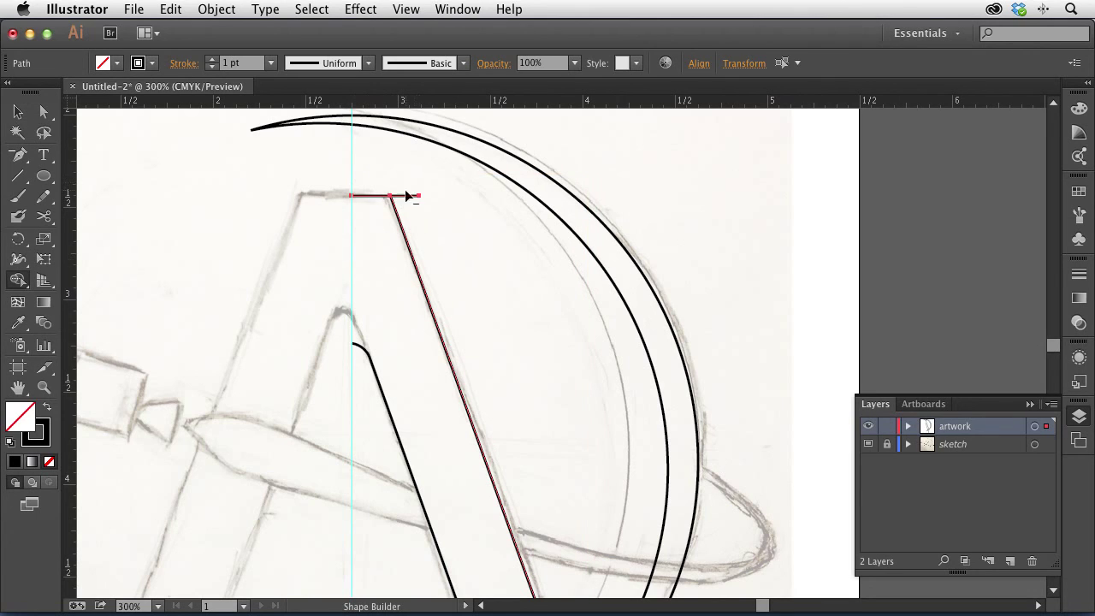
click(44, 111)
click(220, 171)
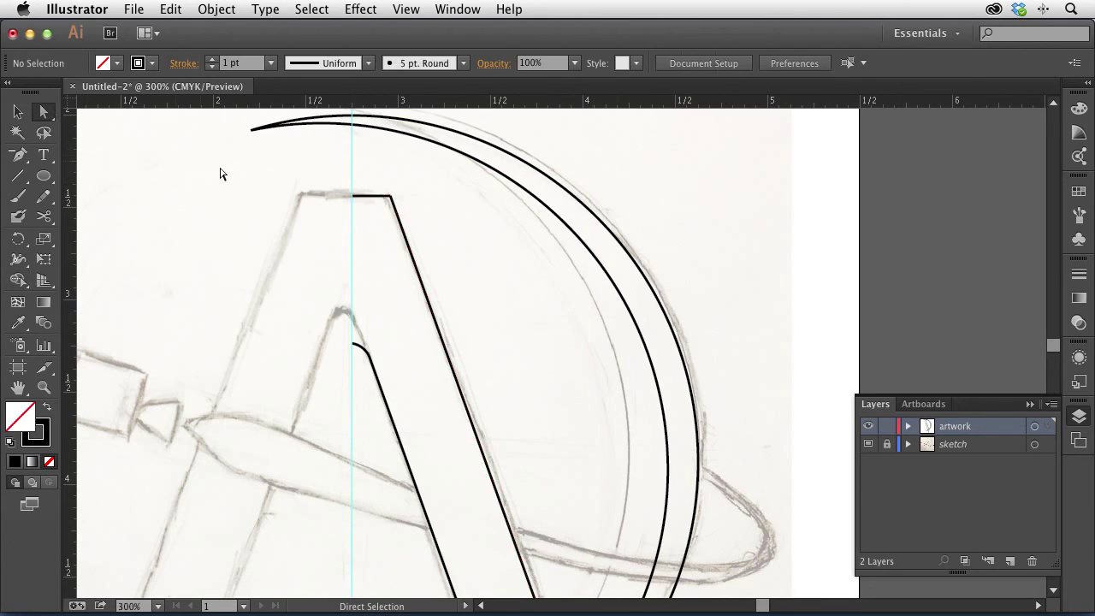
- Join the end anchors of the A's top line and outer diagonal at their shared corner, and deselect
click(380, 197)
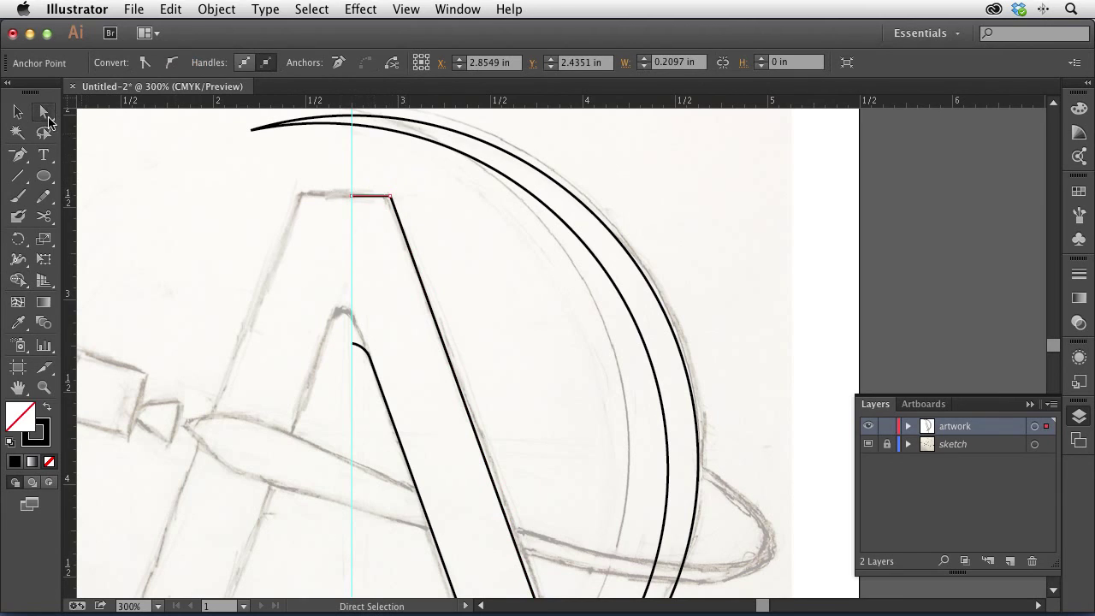
drag(379, 176, 399, 203)
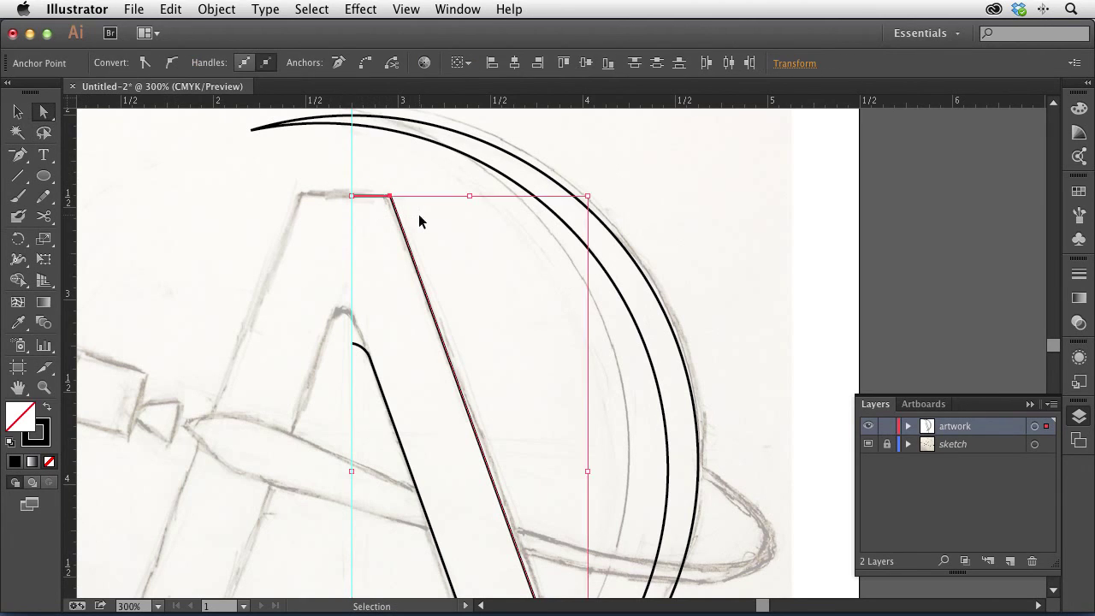
click(287, 209)
- Start the A's foot with the Pen tool as a short horizontal segment running inward from the outer diagonal along the sketched base
drag(464, 442, 425, 196)
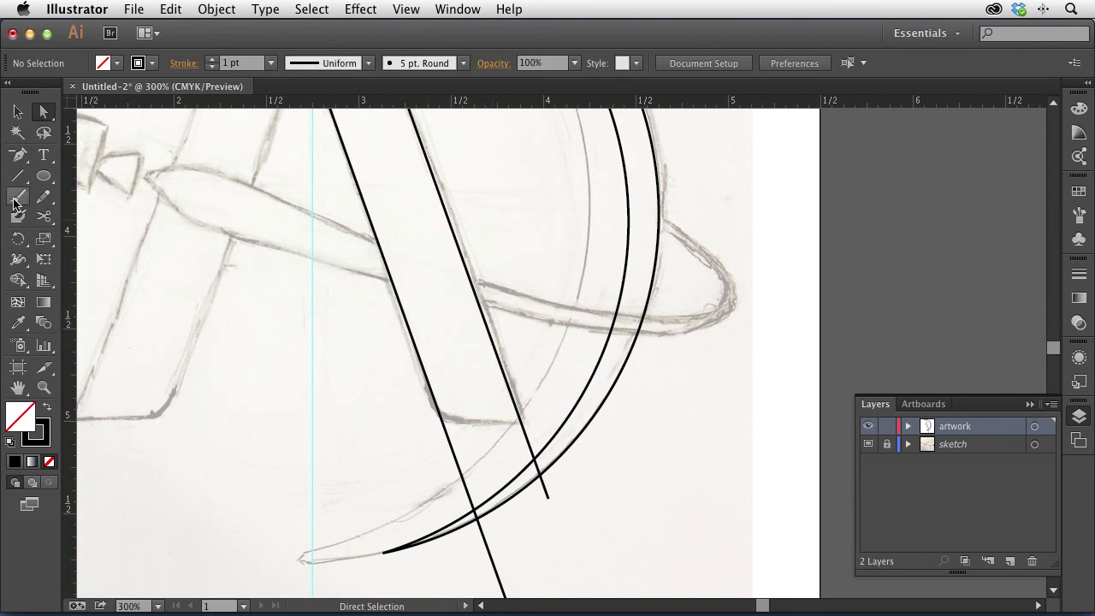
click(23, 157)
drag(23, 156, 67, 155)
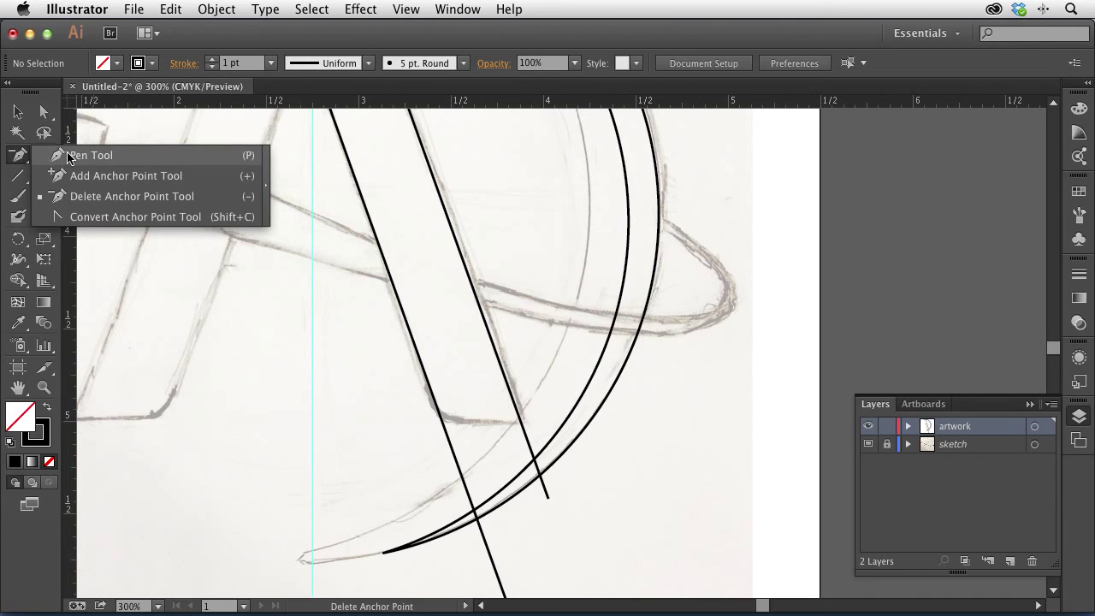
drag(67, 155, 67, 155)
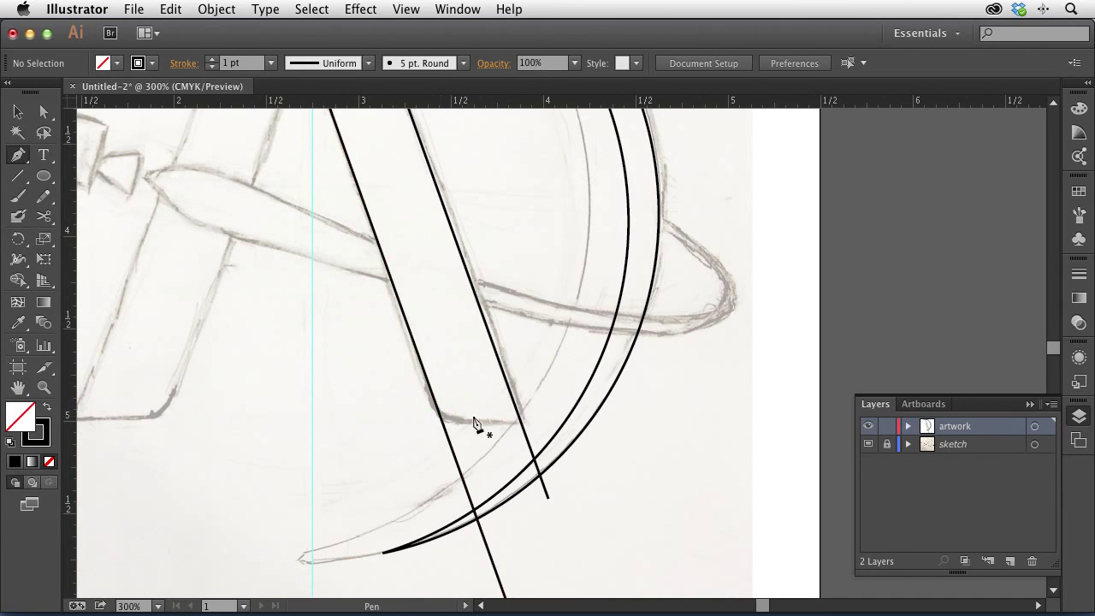
drag(521, 423, 480, 427)
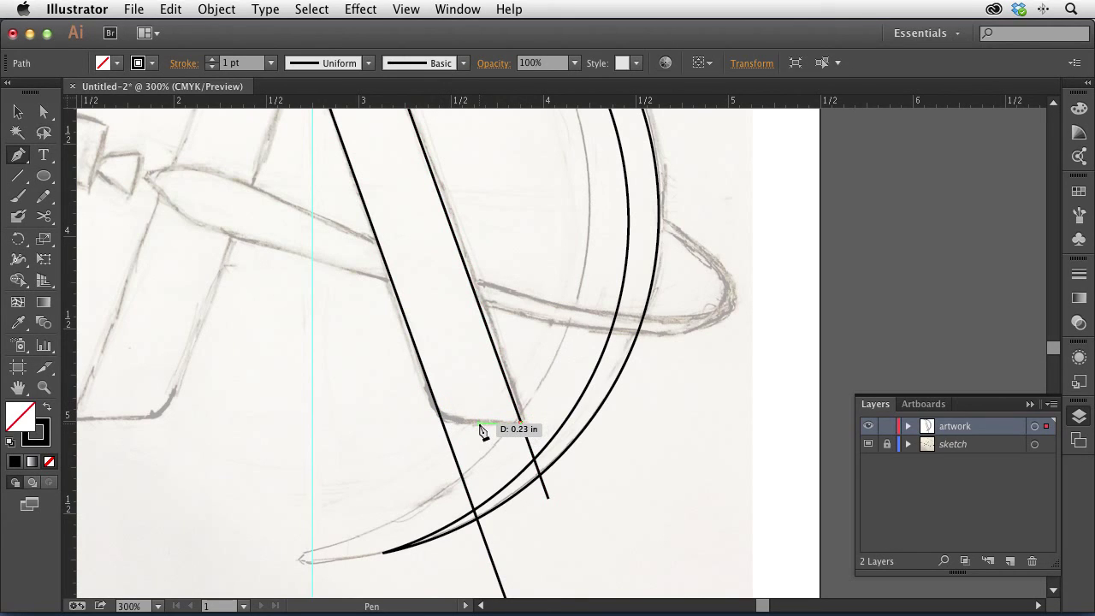
drag(481, 428, 487, 429)
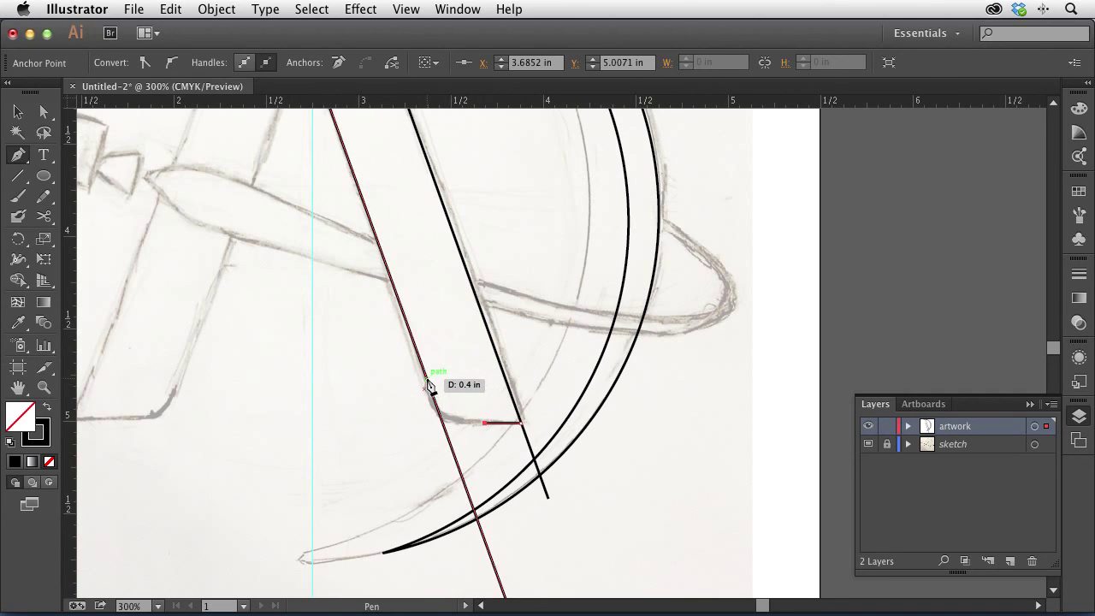
- Continue the foot path as a rounded corner curving up into the inner diagonal, with its handle aligned to that line, and deselect
drag(427, 385, 413, 342)
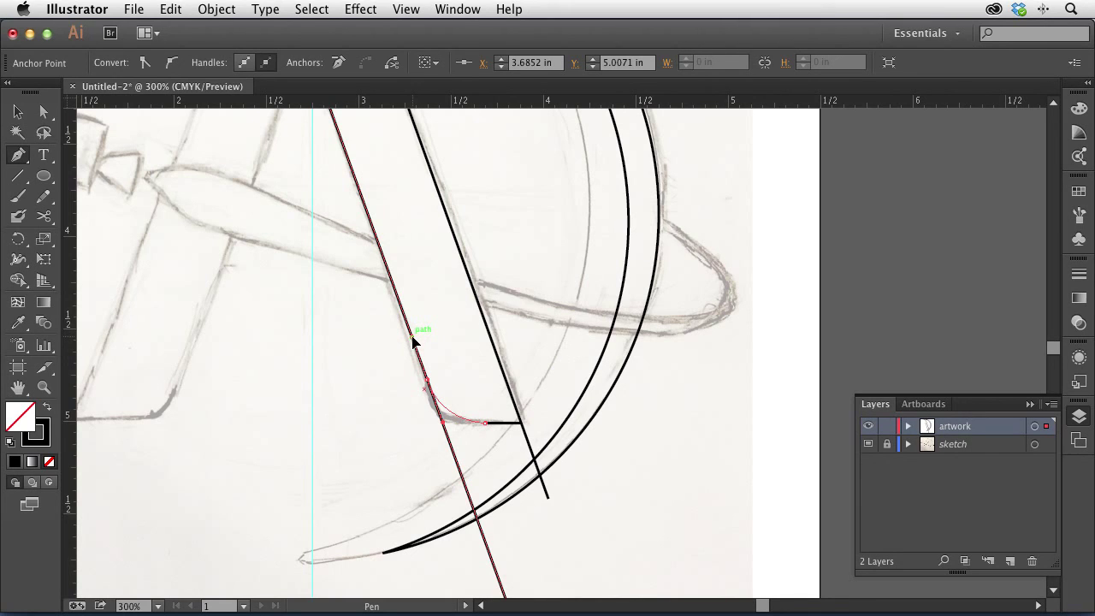
click(411, 336)
click(44, 111)
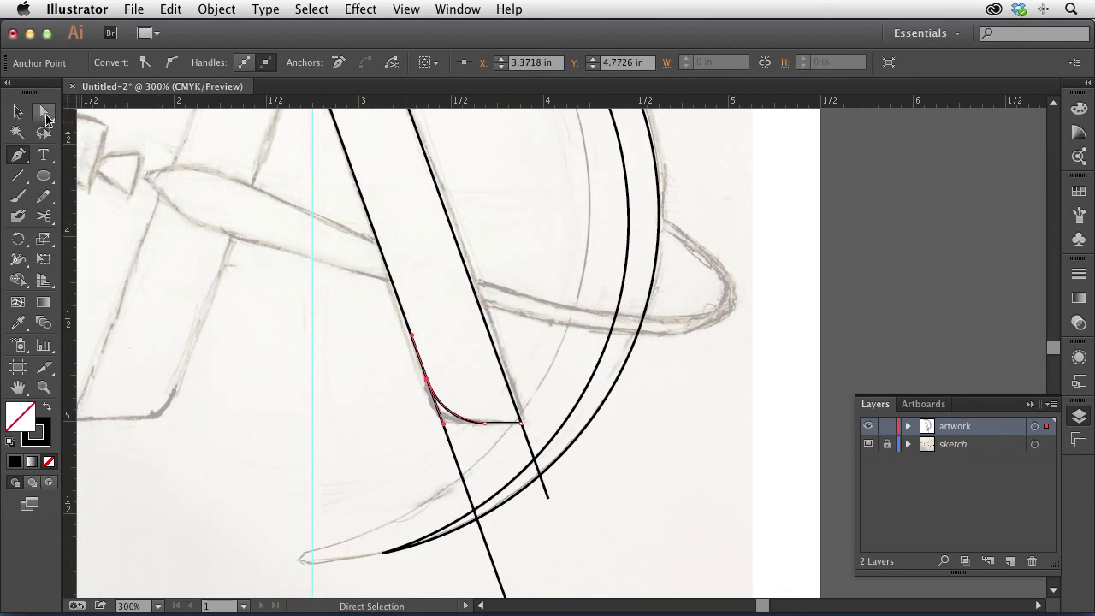
click(390, 377)
- Select both diagonals and the foot path and trim the line ends overhanging below the foot with the Shape Builder
click(17, 111)
drag(363, 353, 540, 434)
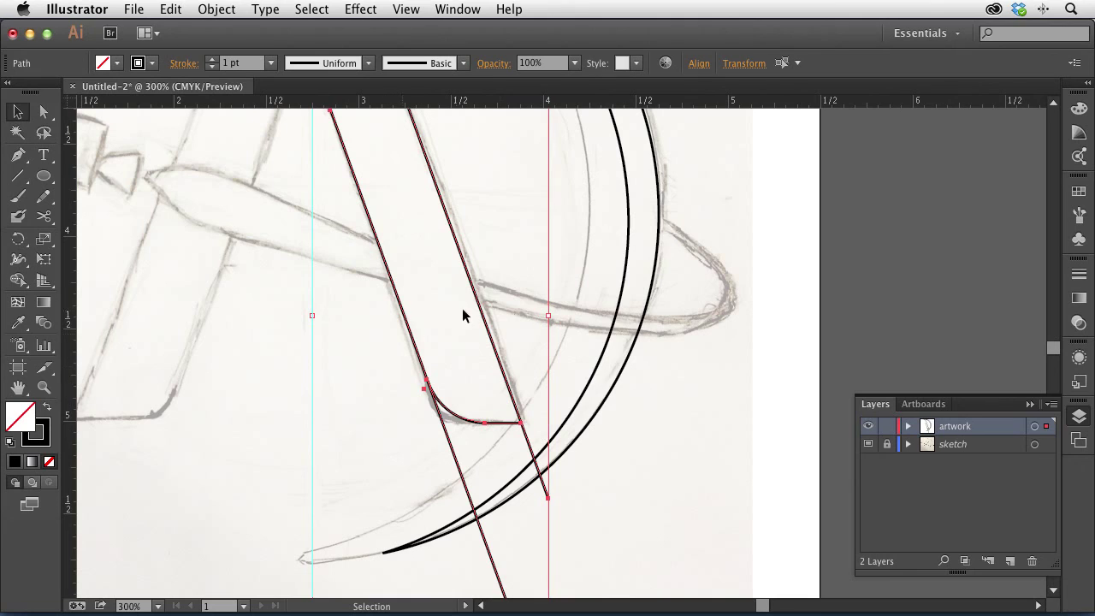
shift+click(589, 425)
shift+click(589, 425)
key(shift+m)
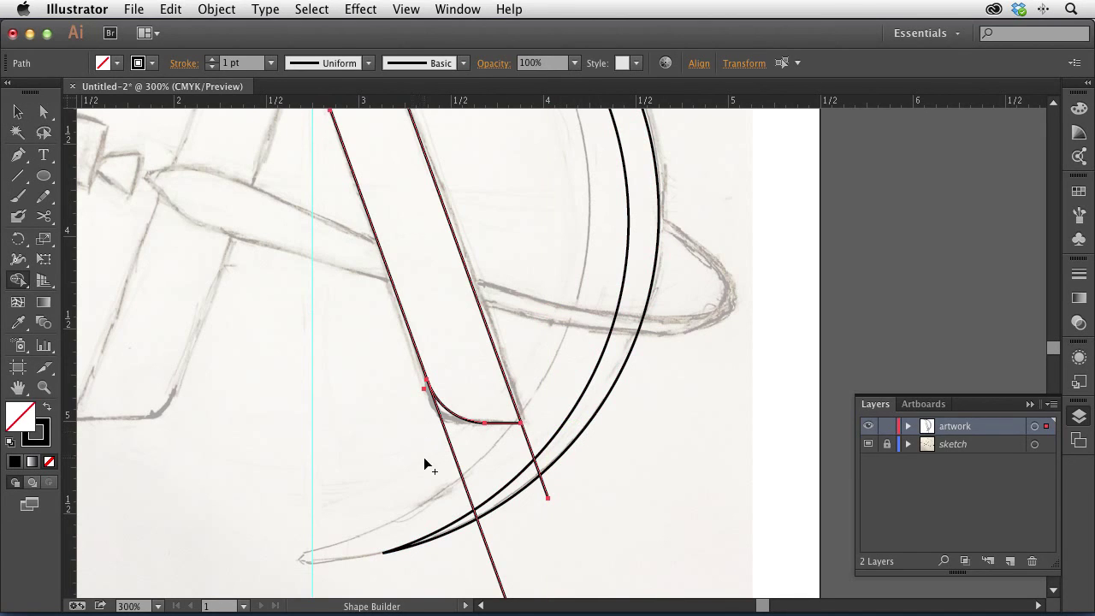
drag(477, 462, 566, 423)
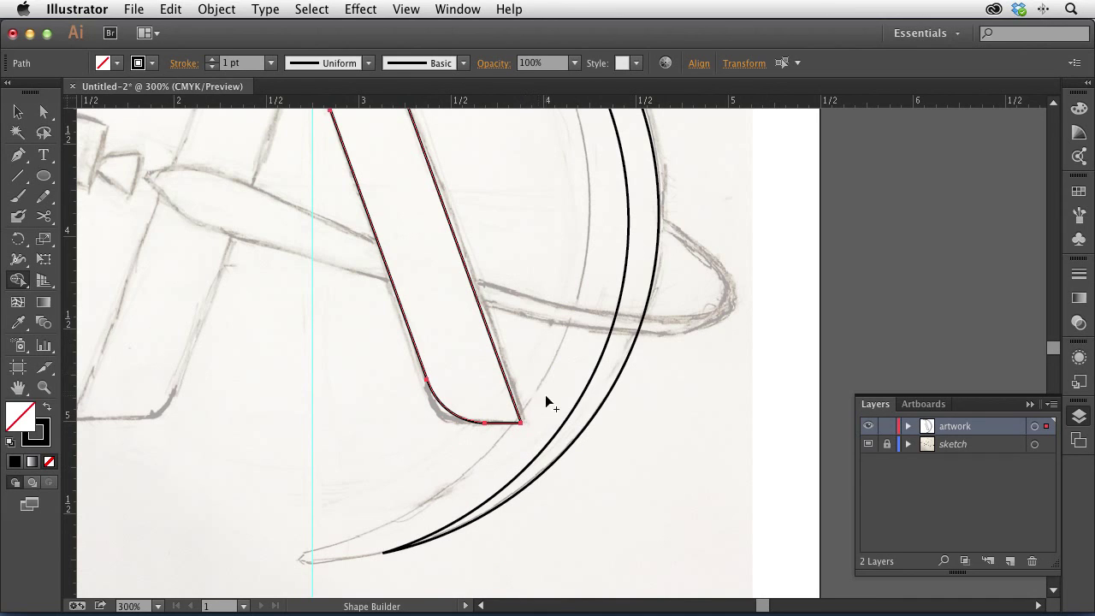
- Move the half A off the artboard to inspect it away from the sketch, and undo the move
drag(535, 436, 335, 221)
key(super+minus)
key(super+minus)
key(v)
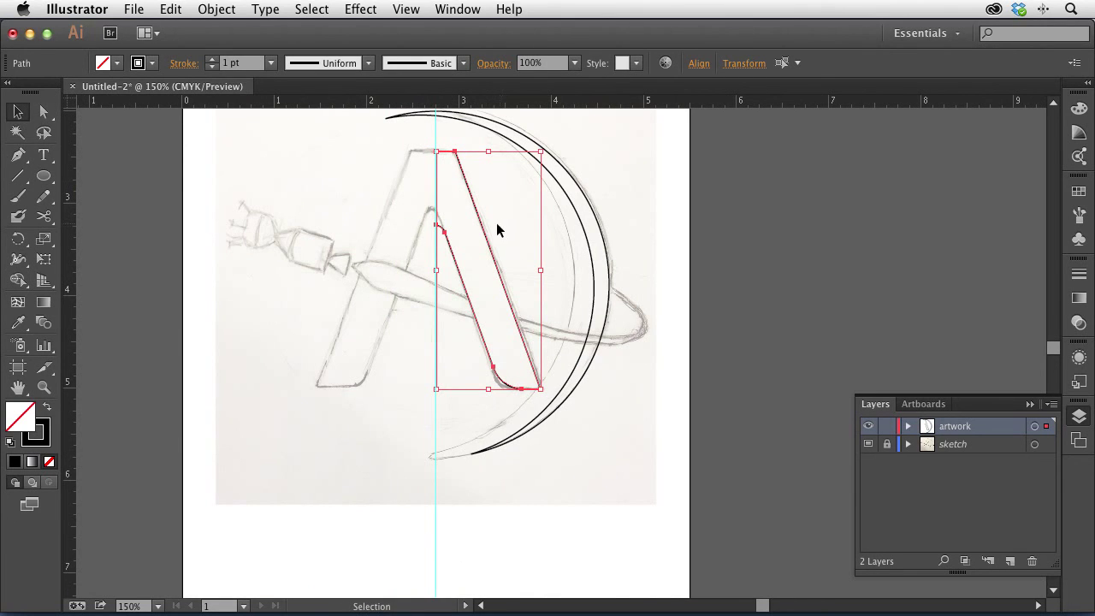
drag(488, 233, 788, 243)
click(858, 236)
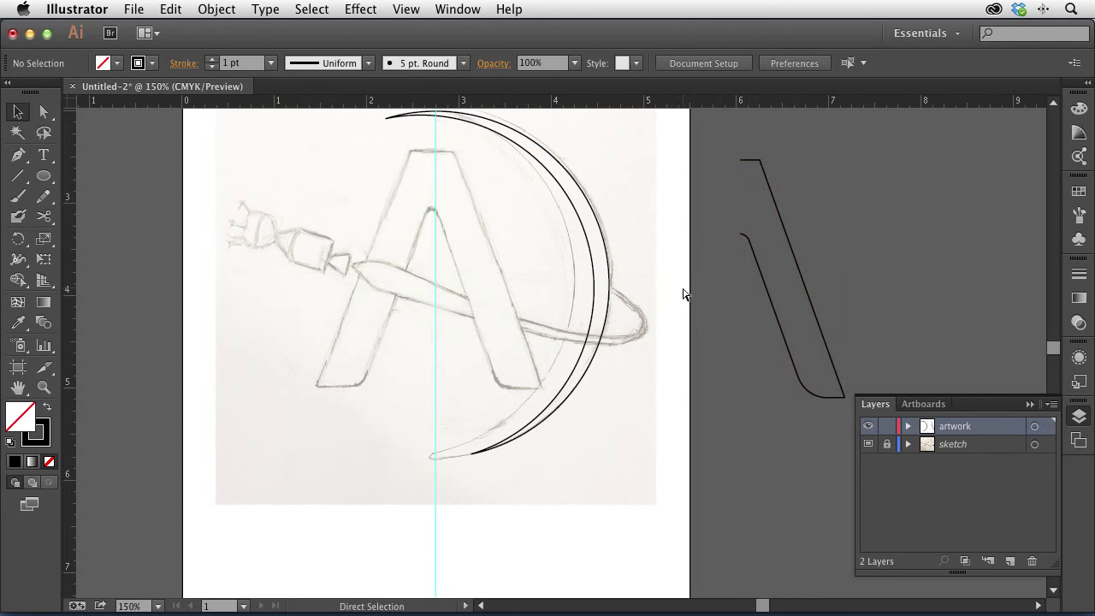
key(super+z)
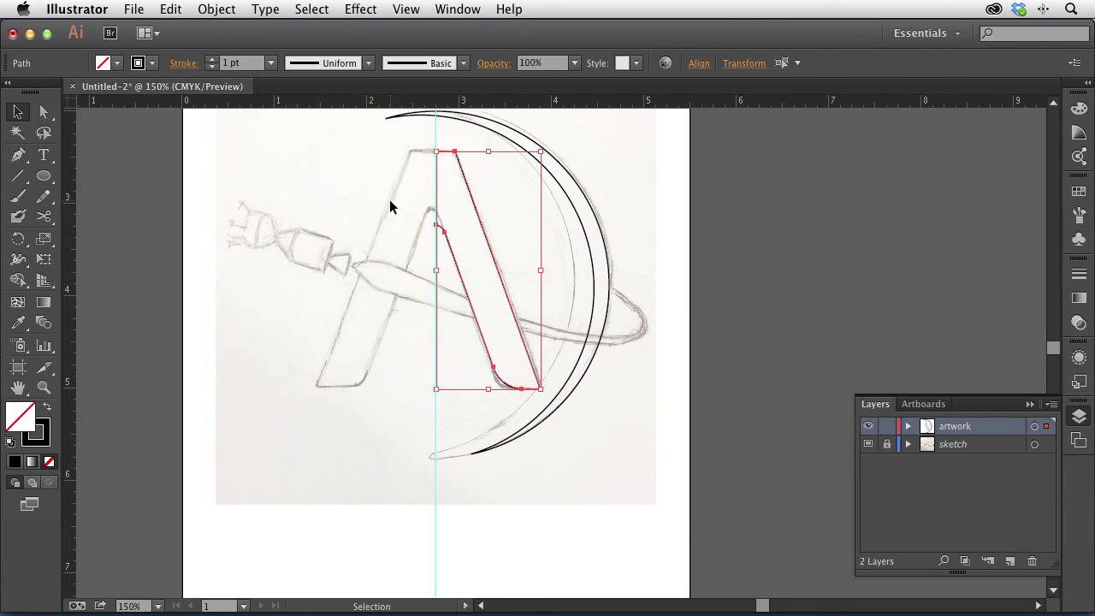
- Try to reflect the half A itself across the vertical guide from its top end anchor, and undo the reflection
key(o)
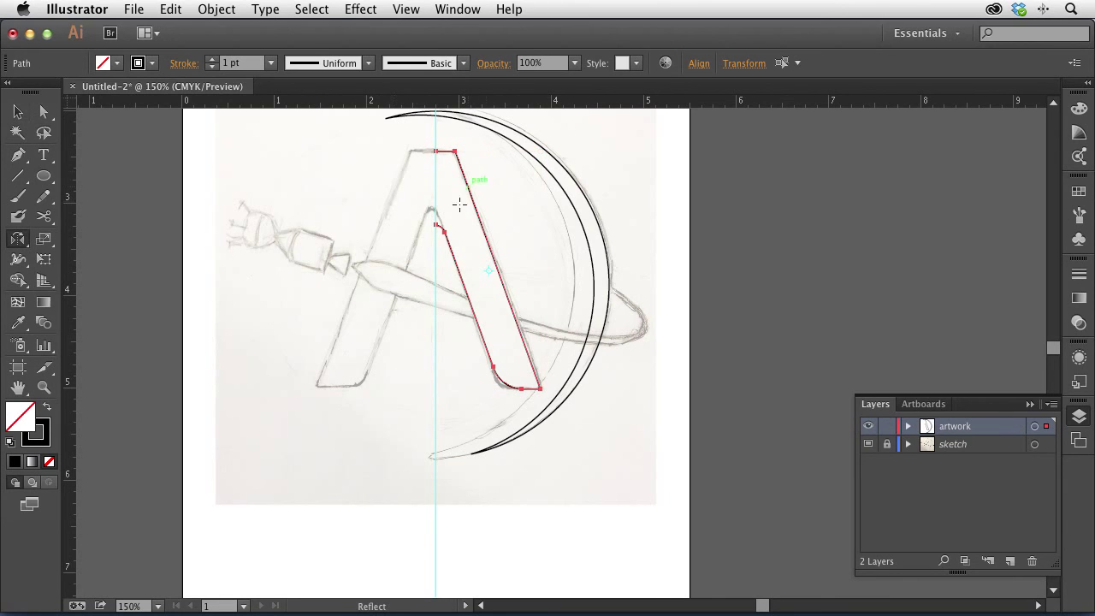
key(super+equal)
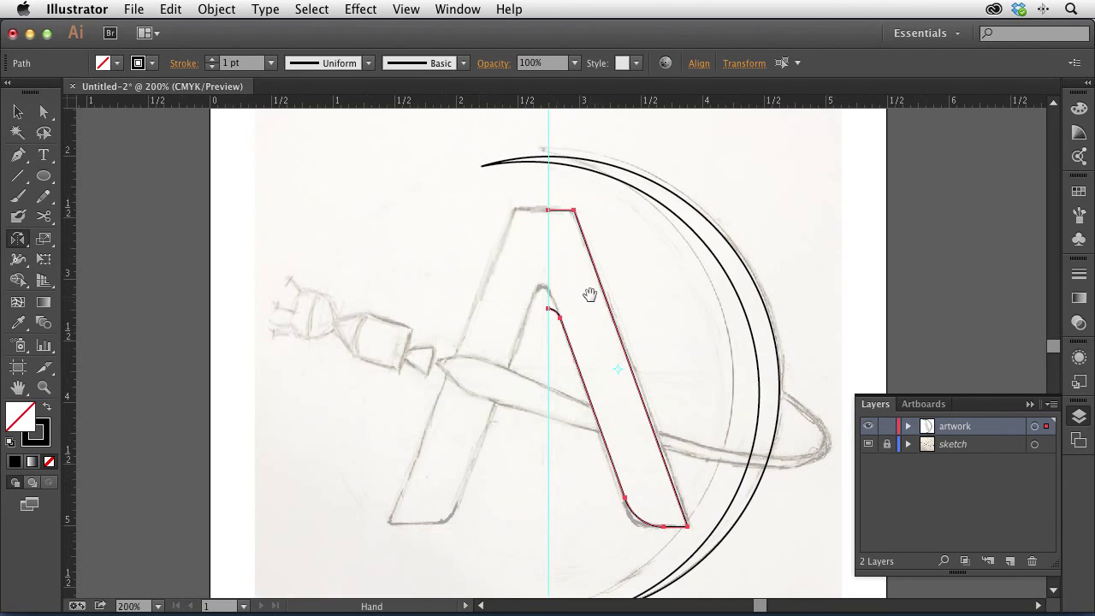
click(548, 209)
drag(405, 401, 693, 530)
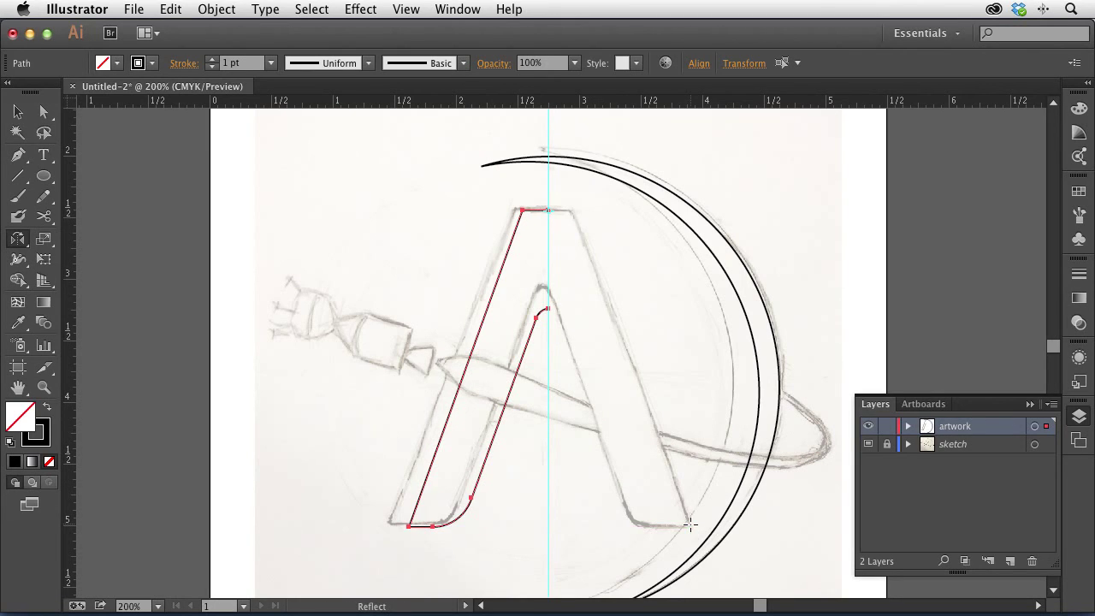
key(super+z)
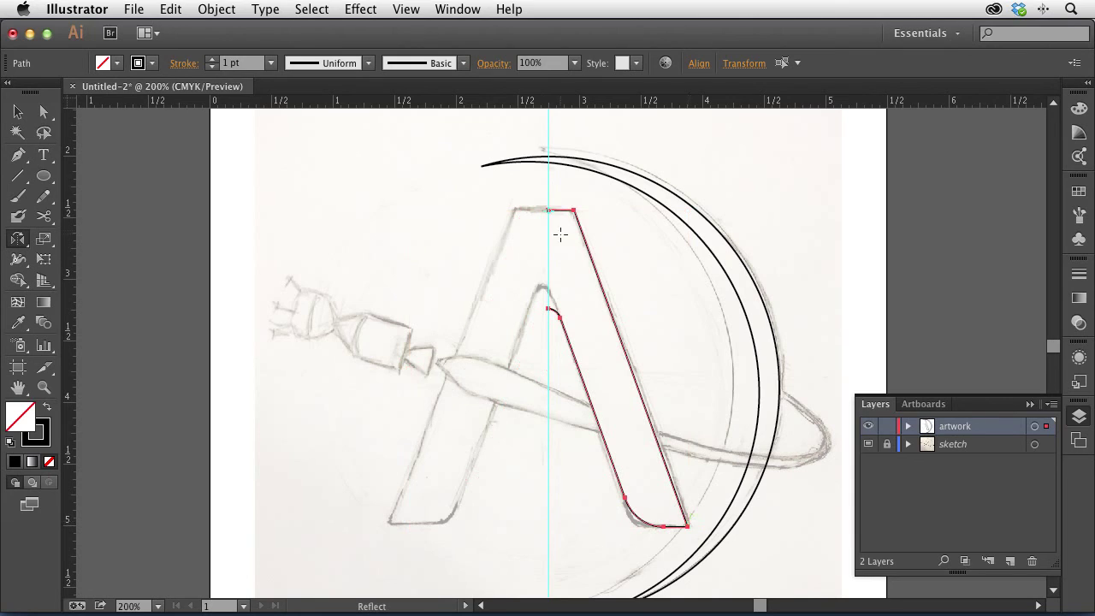
- Reflect a copy of the half A by 90° across the vertical guide, check both outer outlines by selecting them, and deselect
click(548, 209)
drag(475, 498, 526, 543)
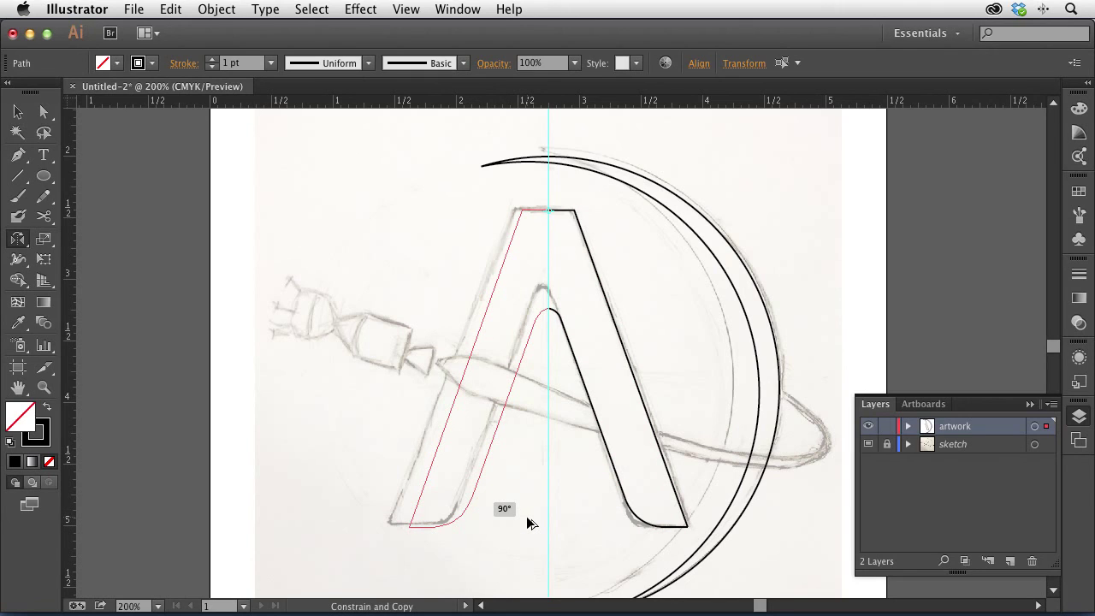
drag(529, 523, 527, 465)
drag(526, 465, 526, 464)
click(17, 112)
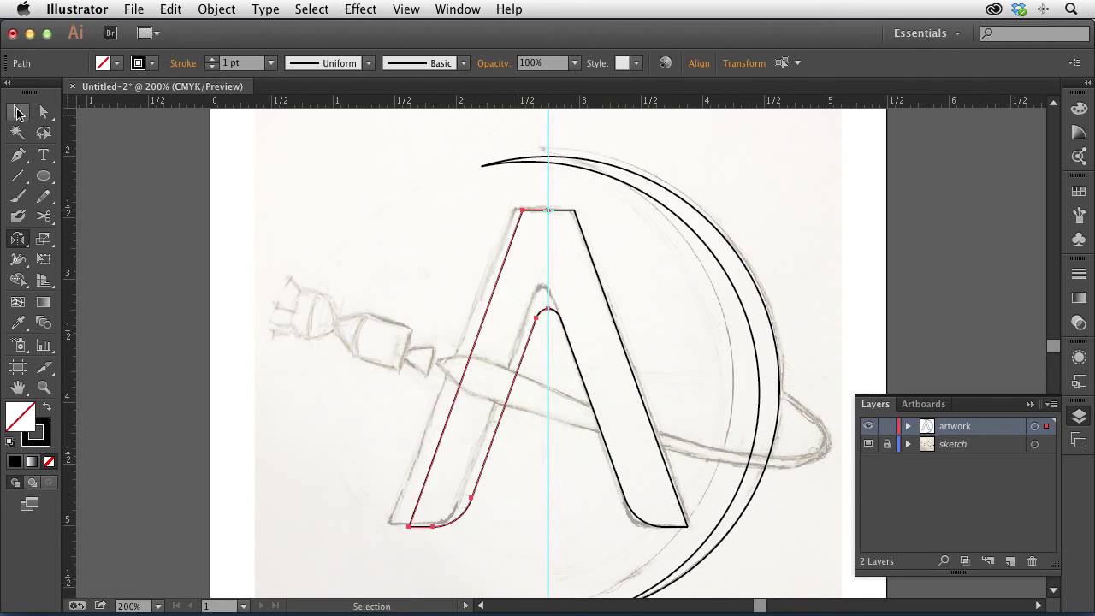
click(418, 179)
drag(465, 230, 647, 291)
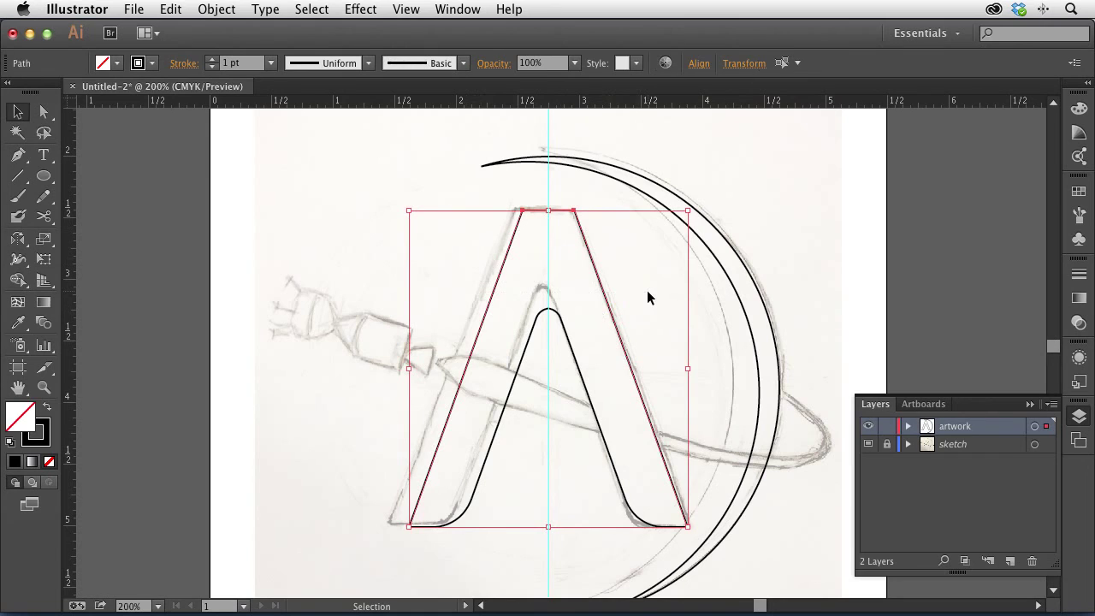
click(709, 306)
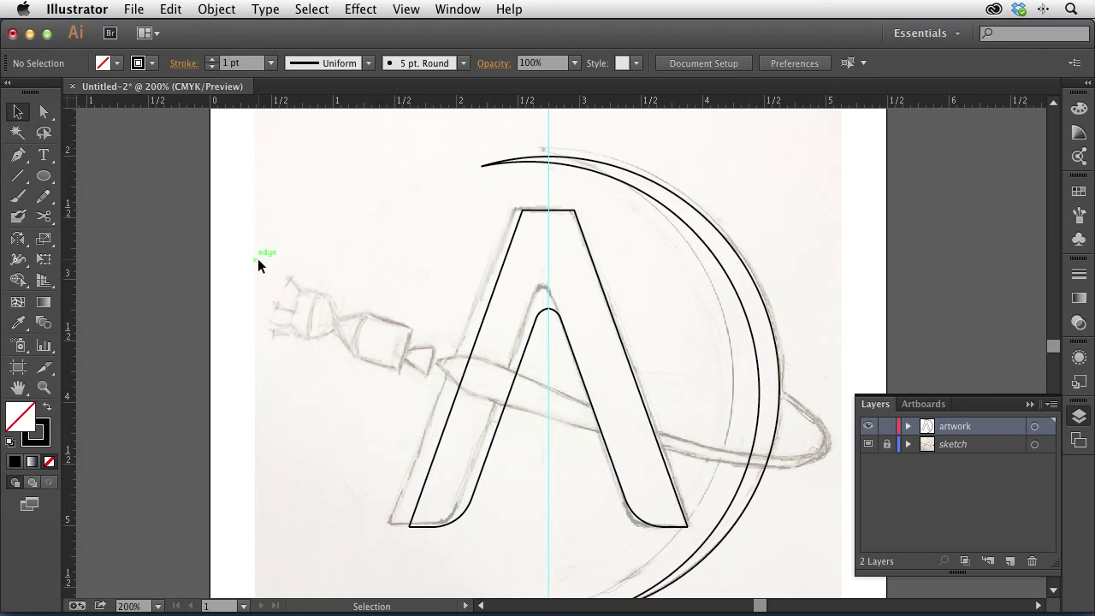
- Draw a wide, flat ellipse centred on the vertical guide at the A's mid-height and rotate it clockwise to match the sketched orbit's slant
click(44, 176)
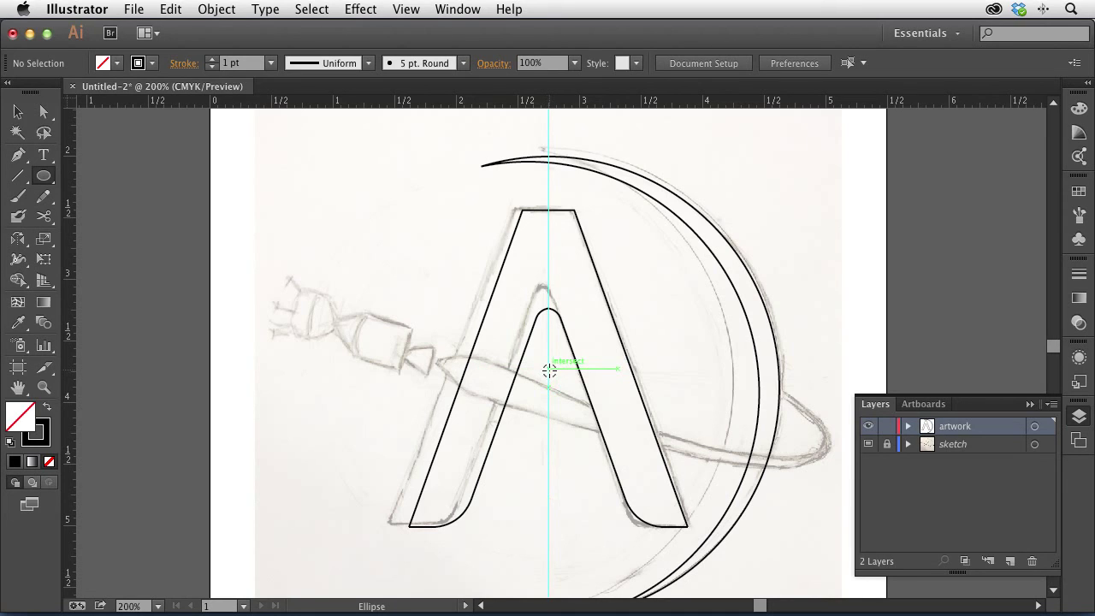
drag(548, 368, 835, 444)
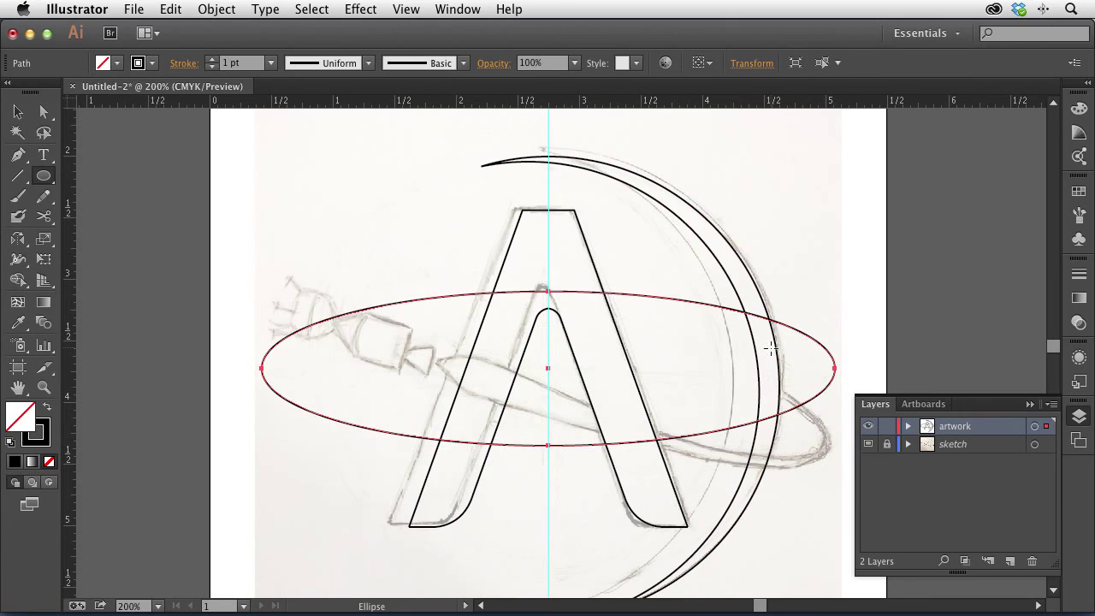
key(r)
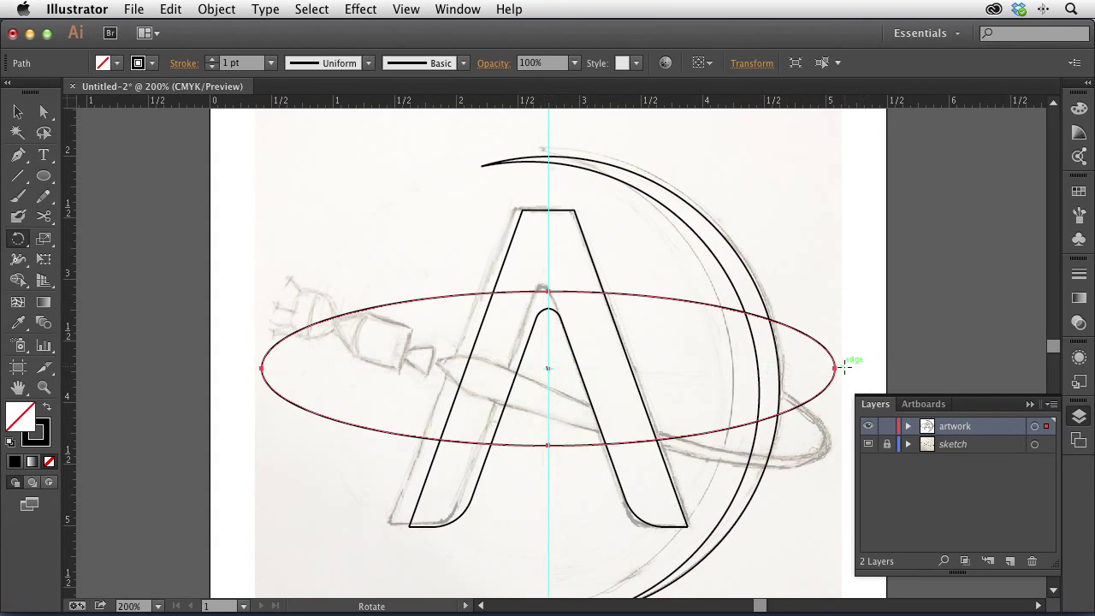
drag(850, 362, 850, 467)
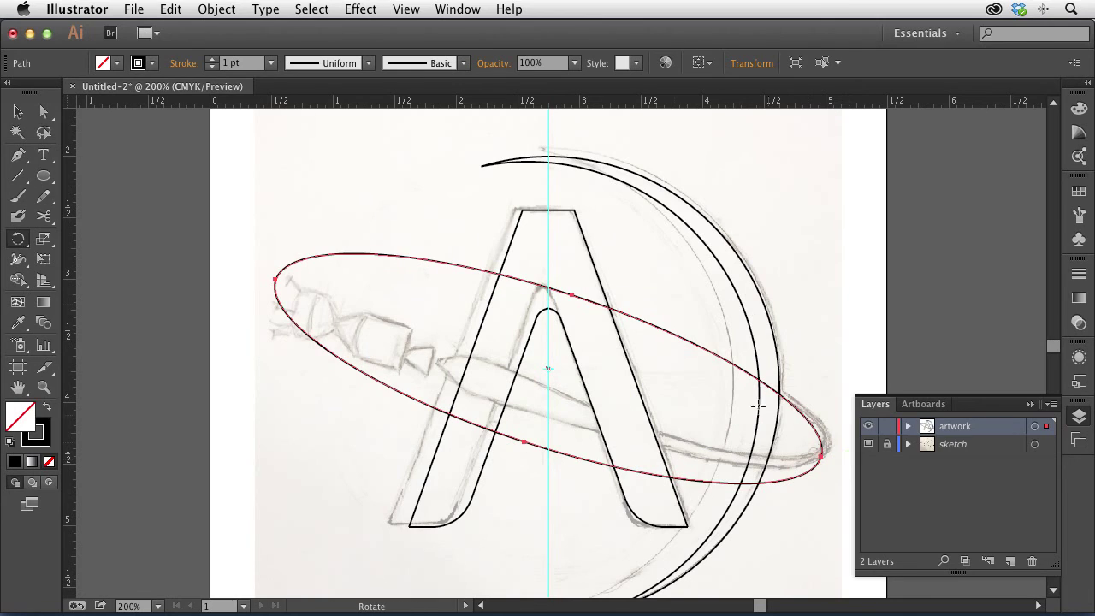
- Nudge the rotated ellipse up until its lower edge fits the sketched orbit's outer tip, and collapse the layer list
key(Up)
key(Up)
key(Up)
key(Up)
key(Up)
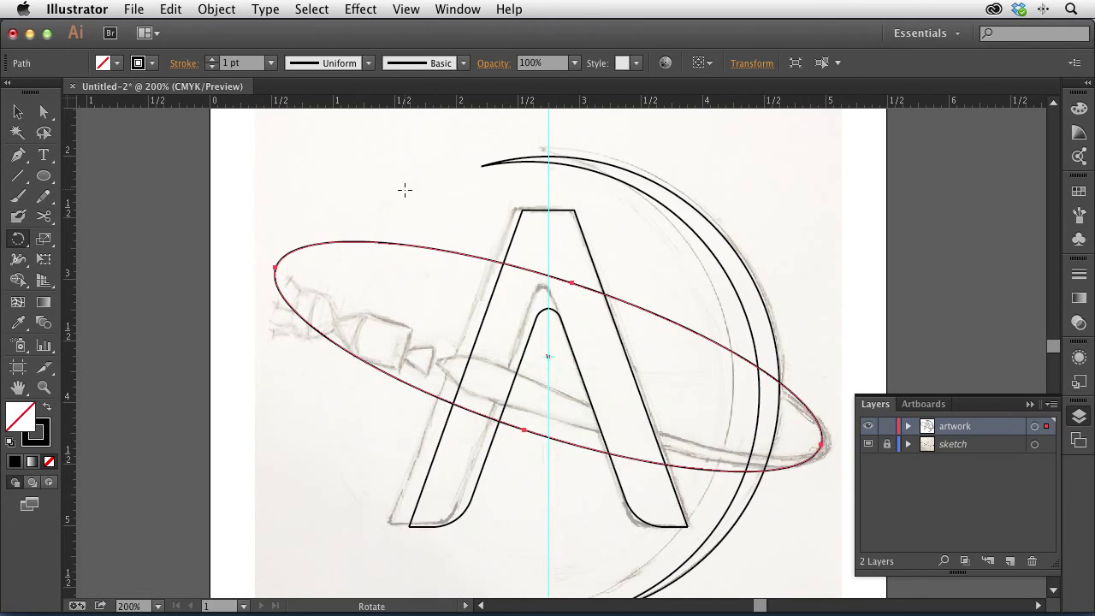
key(Up)
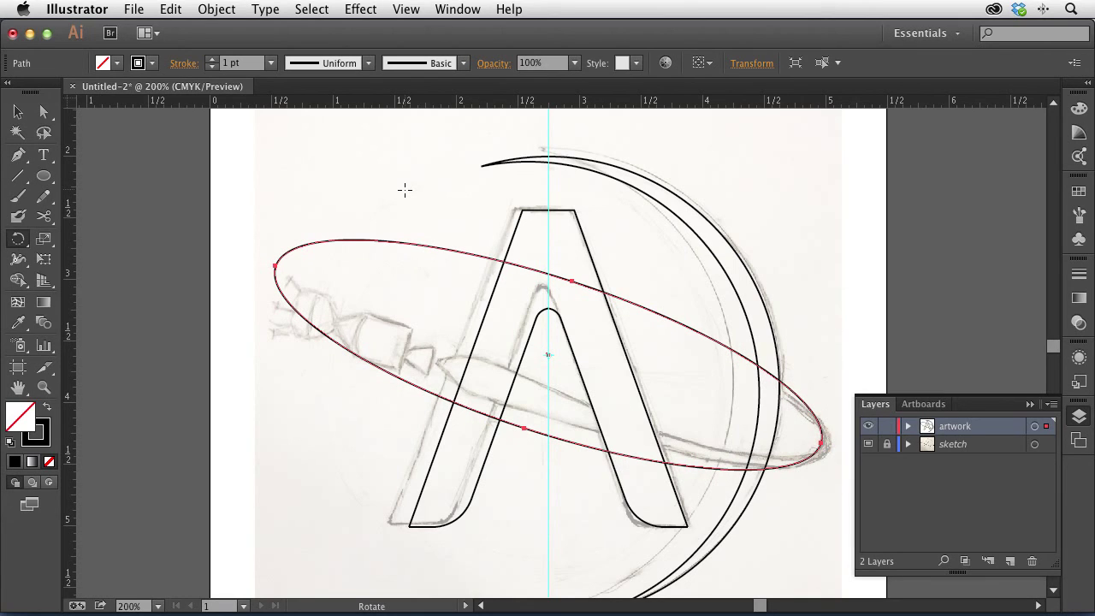
key(Up)
key(Up)
key(Up)
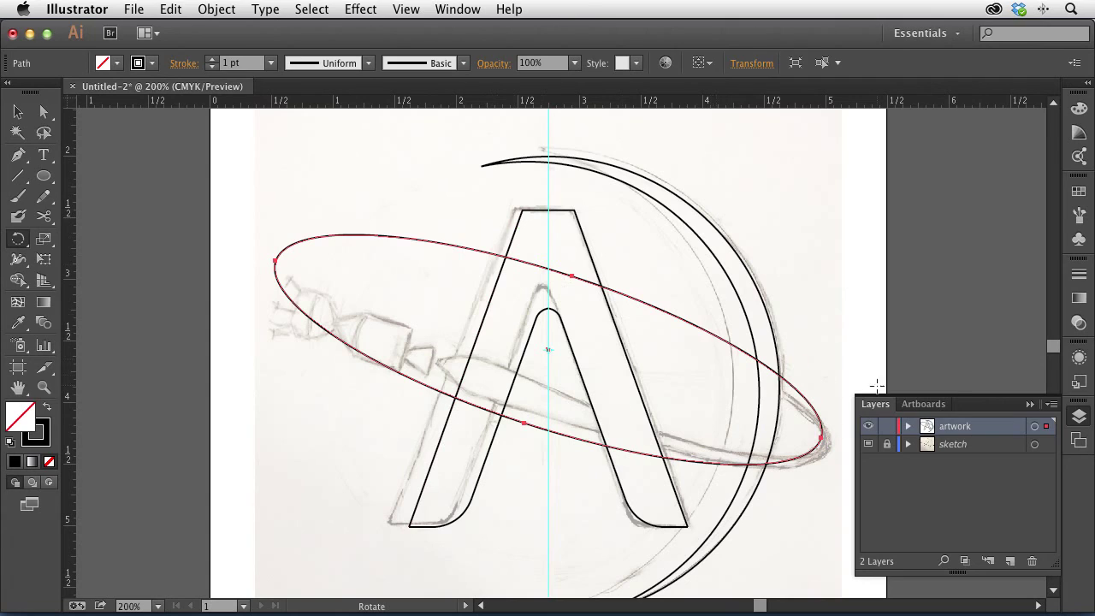
click(1029, 403)
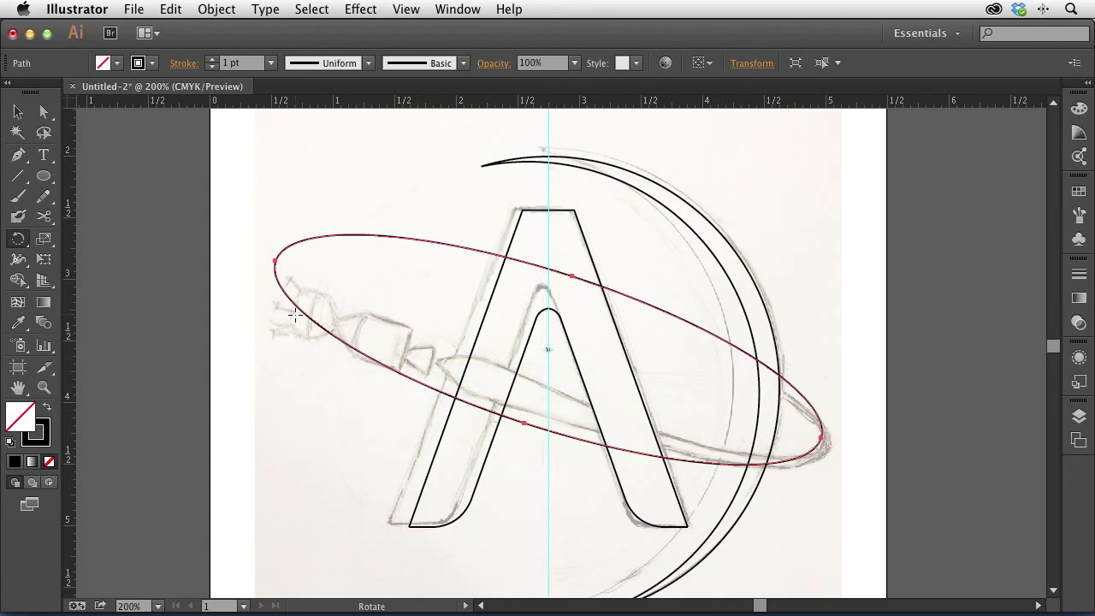
- Rotate a copy of the ellipse about 3° clockwise around the anchor at the orbit's outer tip to form the tapering swoosh
click(17, 114)
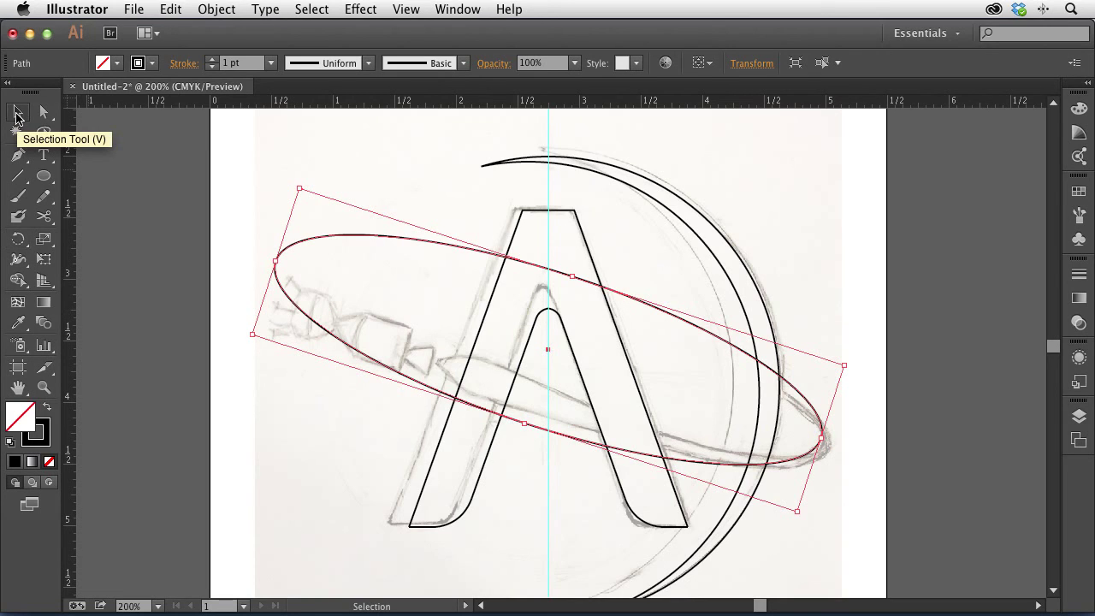
key(r)
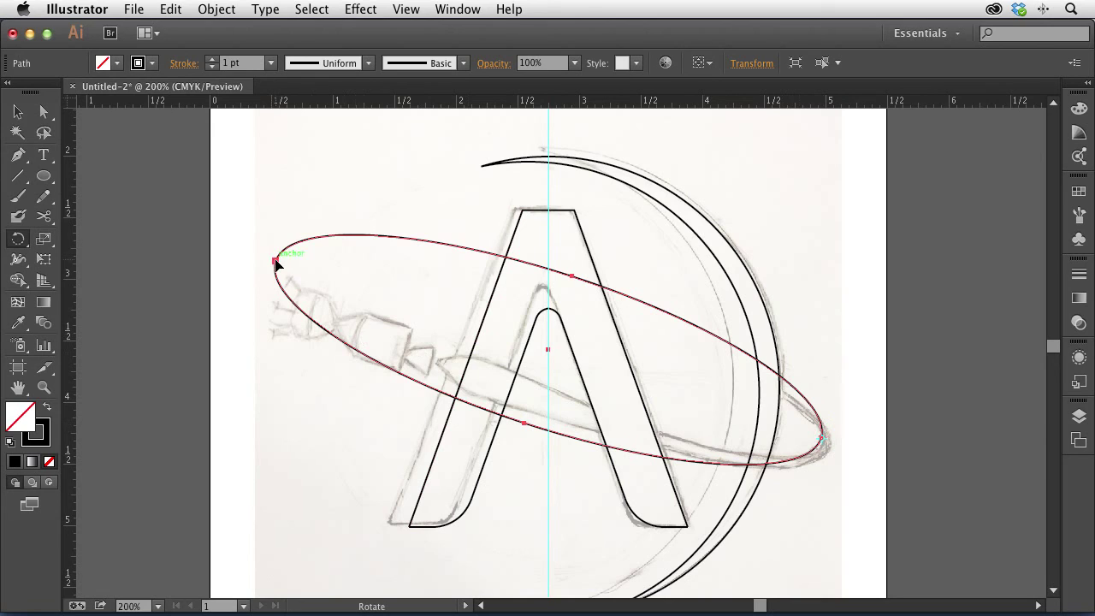
drag(276, 265, 290, 242)
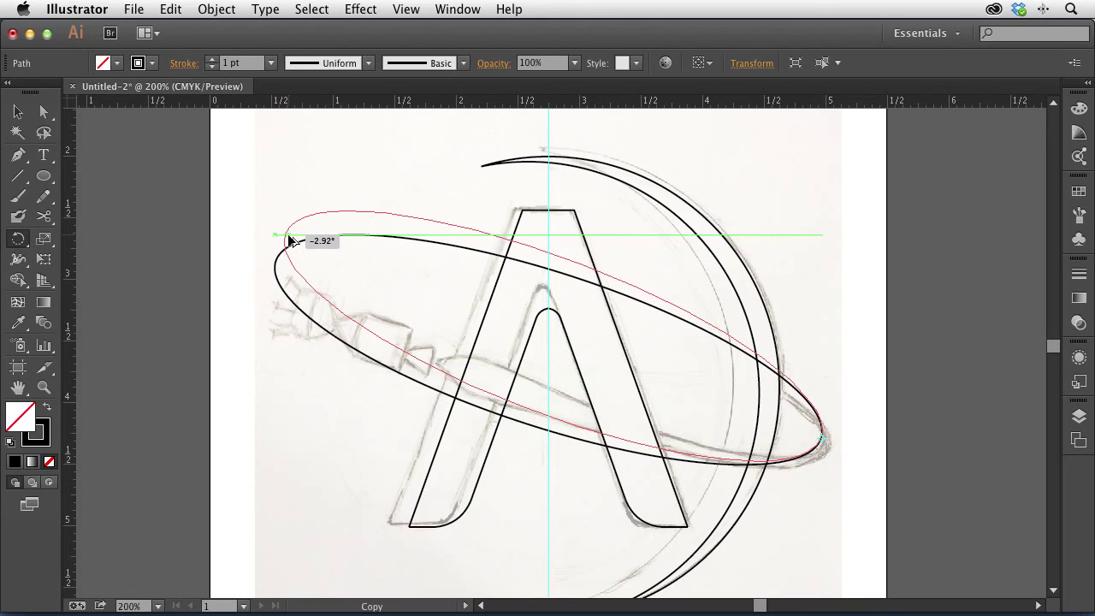
mouse_move(290, 242)
mouse_down()
mouse_move(300, 211)
mouse_move(285, 235)
mouse_up()
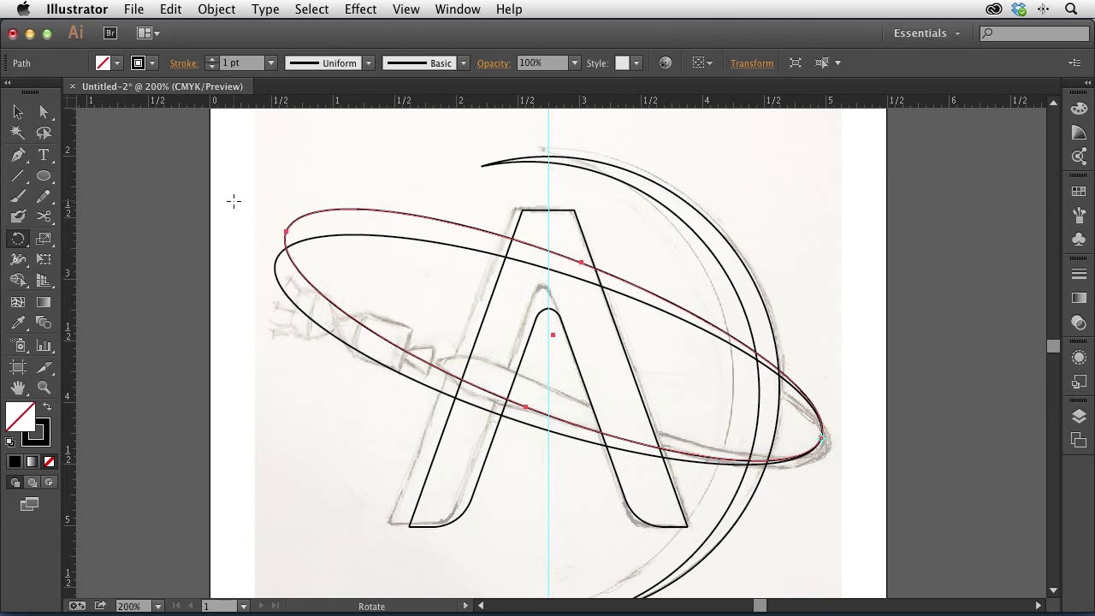
- Repeat the last rotated copy to add a third ellipse pivoting around the orbit's outer tip
key(ctrl+d)
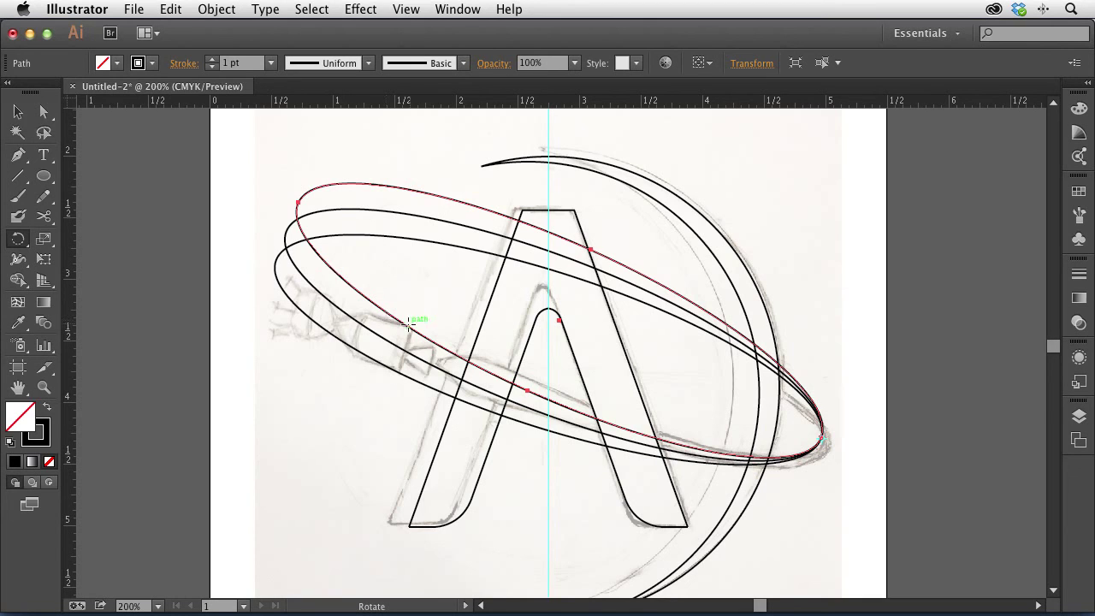
shift+click(441, 366)
shift+click(441, 366)
shift+click(456, 391)
shift+click(456, 390)
- Draw an open V-shaped path with the Pen tool across the ellipses at the swoosh's wide end, and deselect it
click(18, 155)
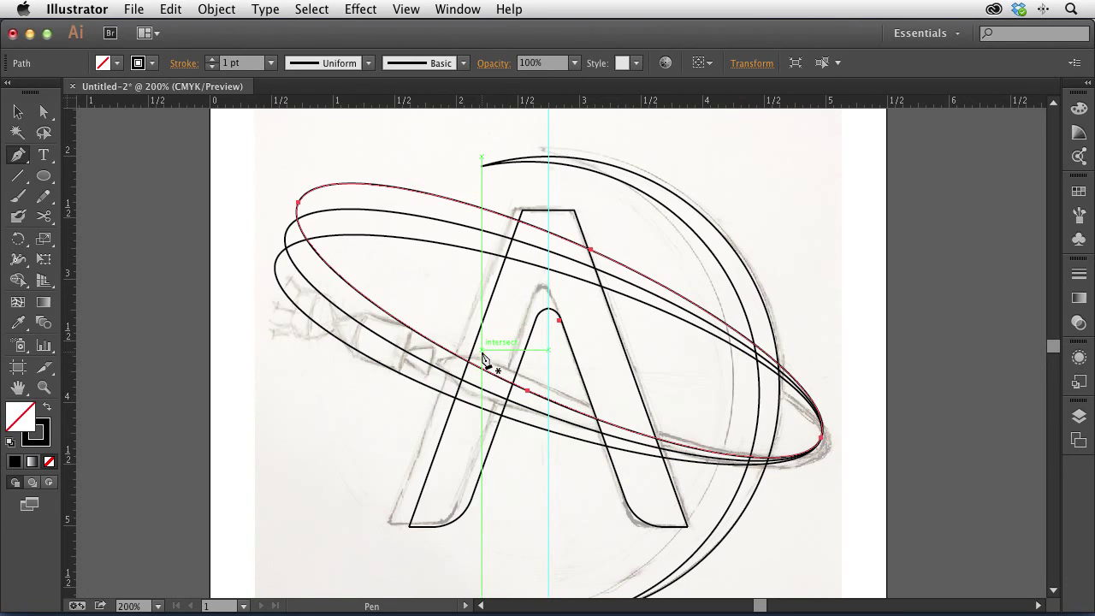
drag(483, 358, 436, 366)
click(455, 419)
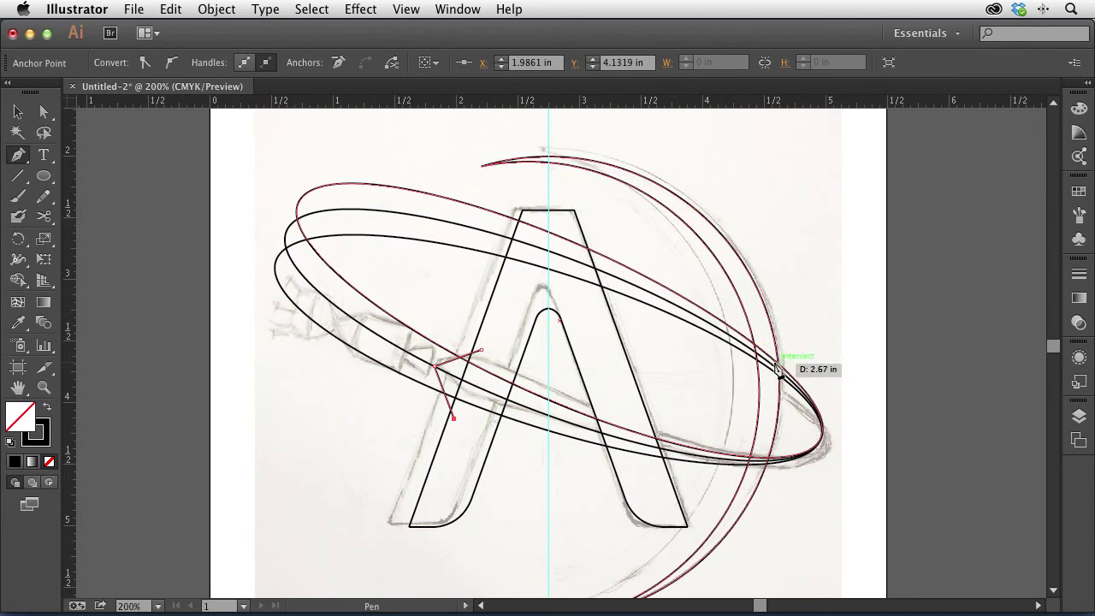
drag(764, 340, 771, 378)
key(super+z)
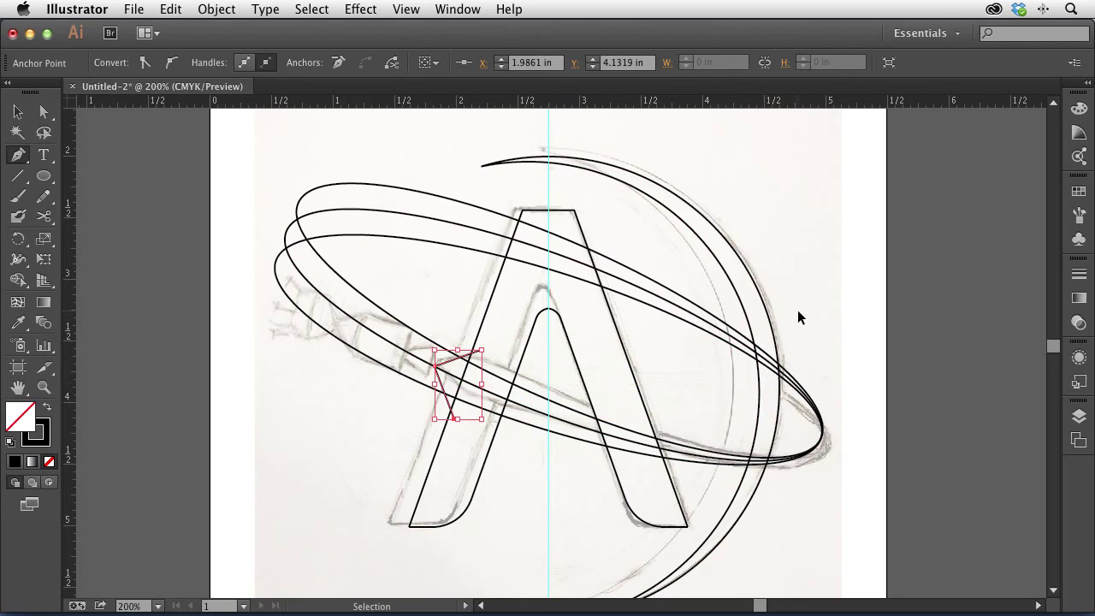
super+click(806, 309)
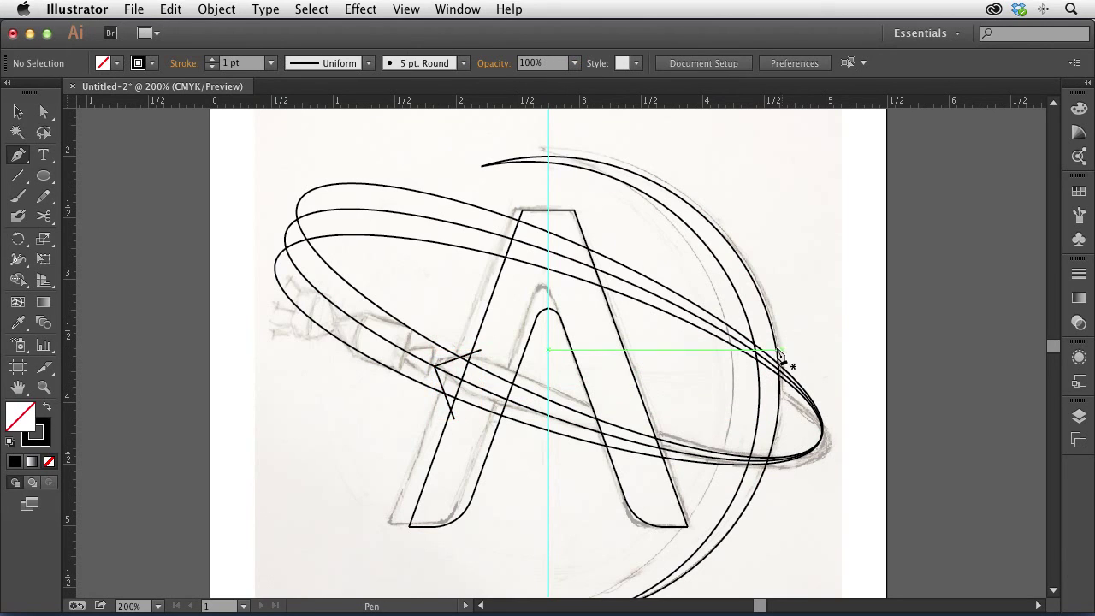
- Draw a short line across the ellipses where they cross the crescent and another at the orbit's outer tip, and deselect
drag(767, 342, 769, 386)
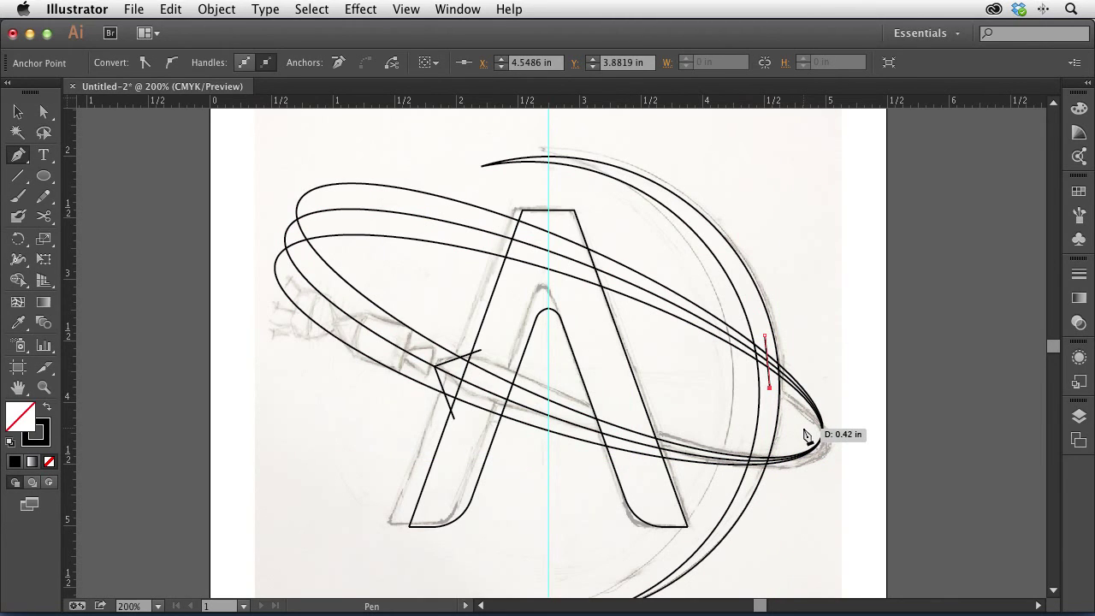
drag(803, 430, 758, 333)
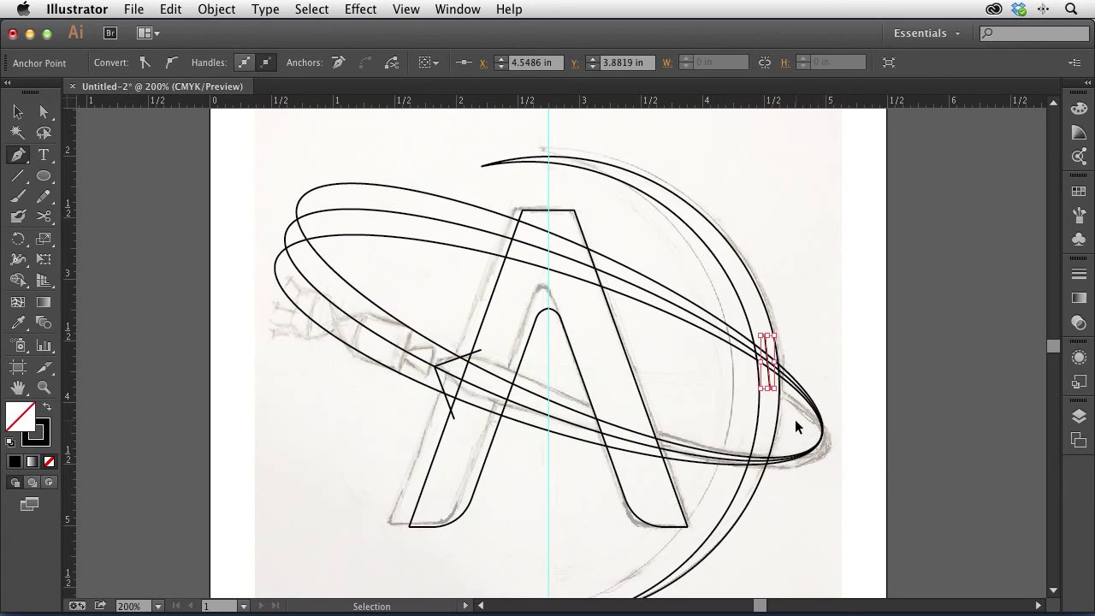
super+click(795, 425)
drag(823, 432, 837, 439)
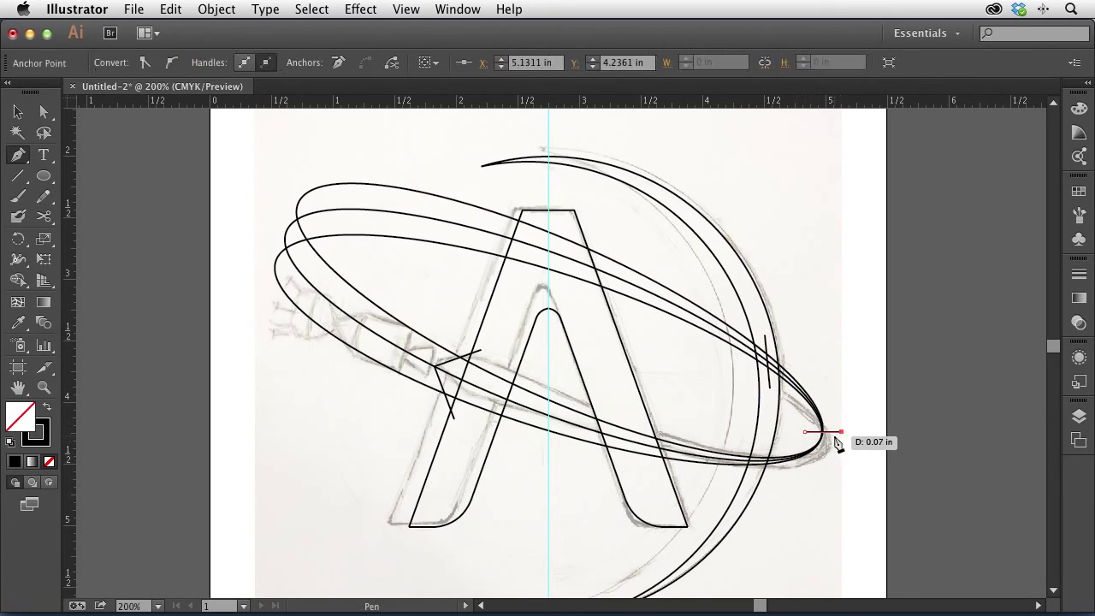
click(17, 112)
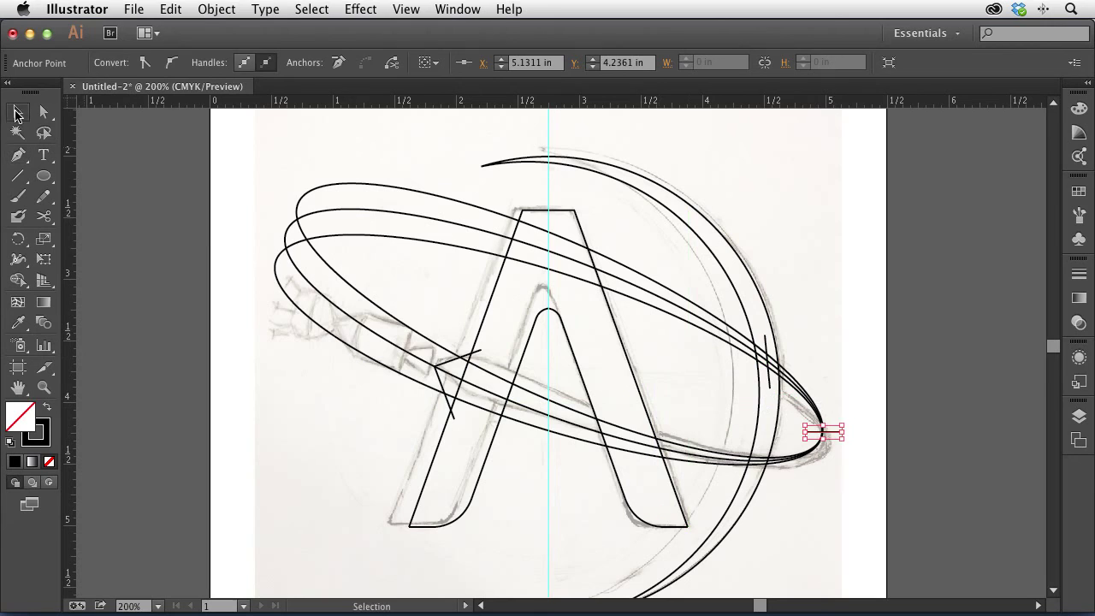
click(184, 238)
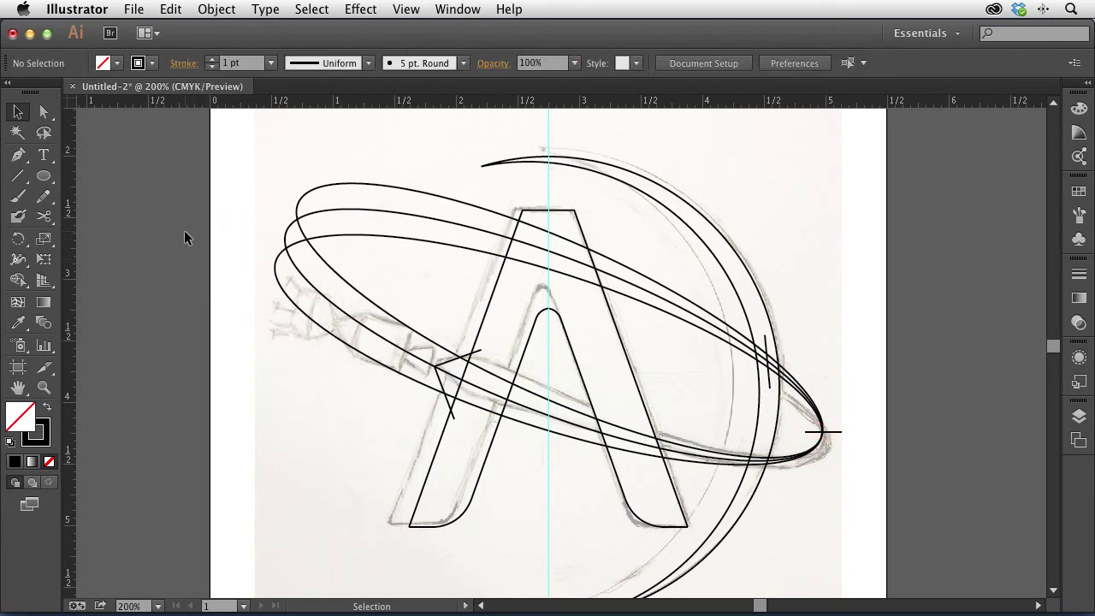
- Select the three ellipses and three cutting paths, and remove everything outside the swoosh with Shape Builder
click(835, 428)
shift+click(768, 384)
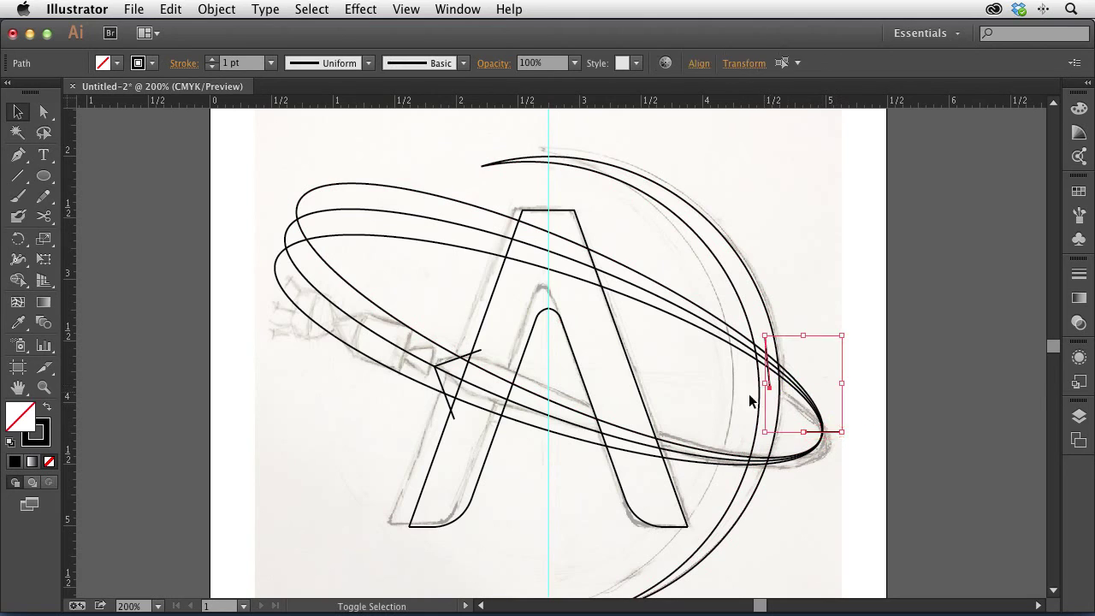
shift+click(444, 369)
drag(234, 191, 375, 292)
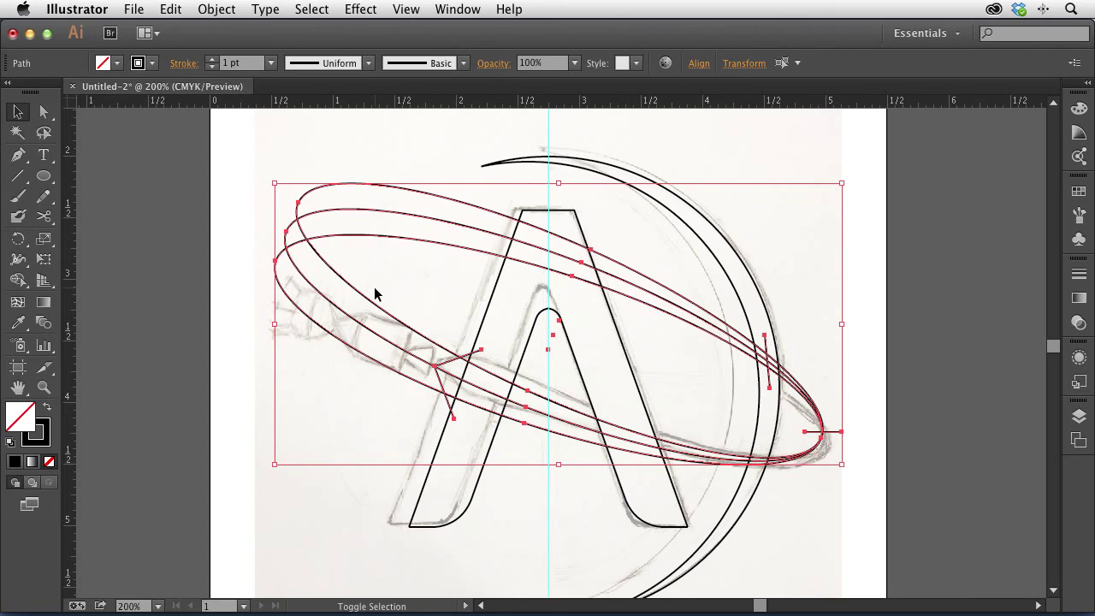
key(shift+m)
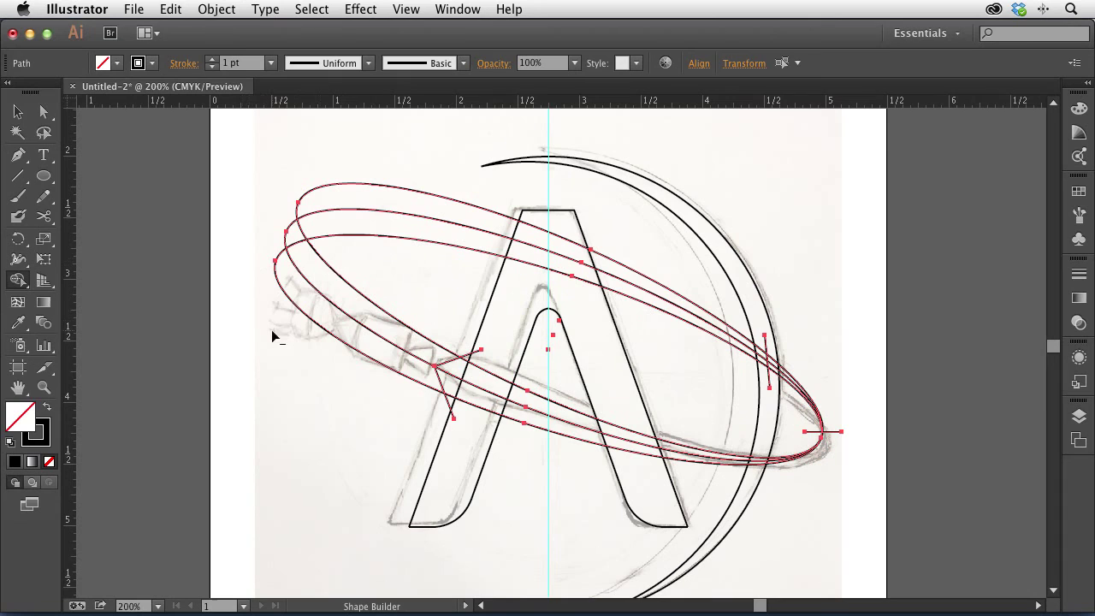
mouse_move(255, 374)
mouse_down()
mouse_move(521, 215)
mouse_move(380, 165)
mouse_move(415, 152)
mouse_move(433, 166)
mouse_move(350, 176)
mouse_move(288, 221)
mouse_move(415, 171)
mouse_move(394, 197)
mouse_move(434, 151)
mouse_move(406, 154)
mouse_up()
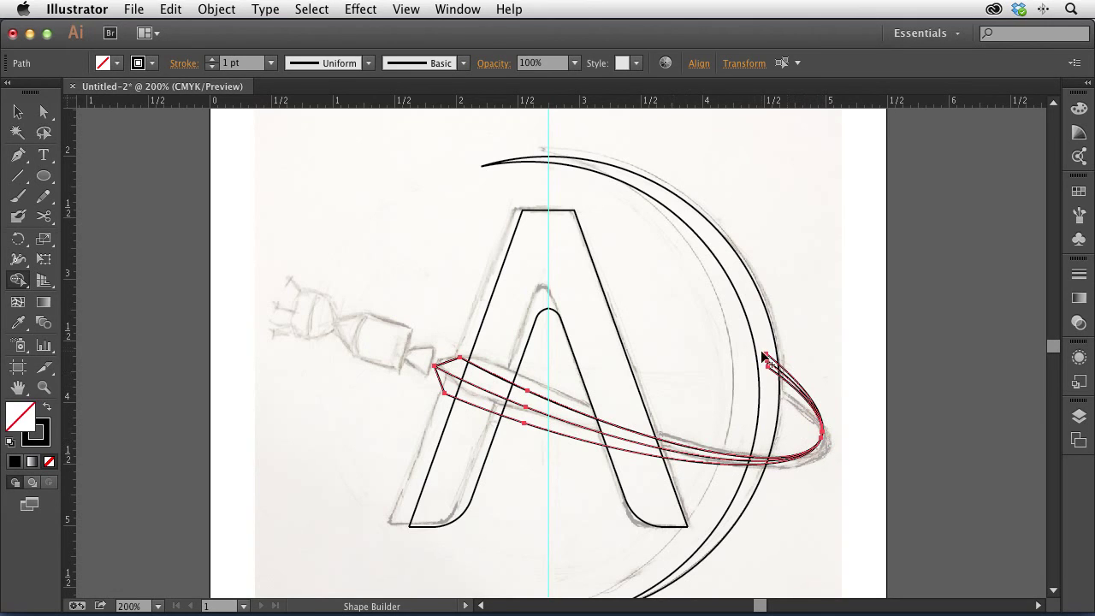
- Merge the swoosh's remaining slices into one outline with Shape Builder, and deselect it
drag(798, 339, 798, 432)
mouse_move(506, 478)
mouse_down()
mouse_move(679, 410)
mouse_move(696, 370)
mouse_up()
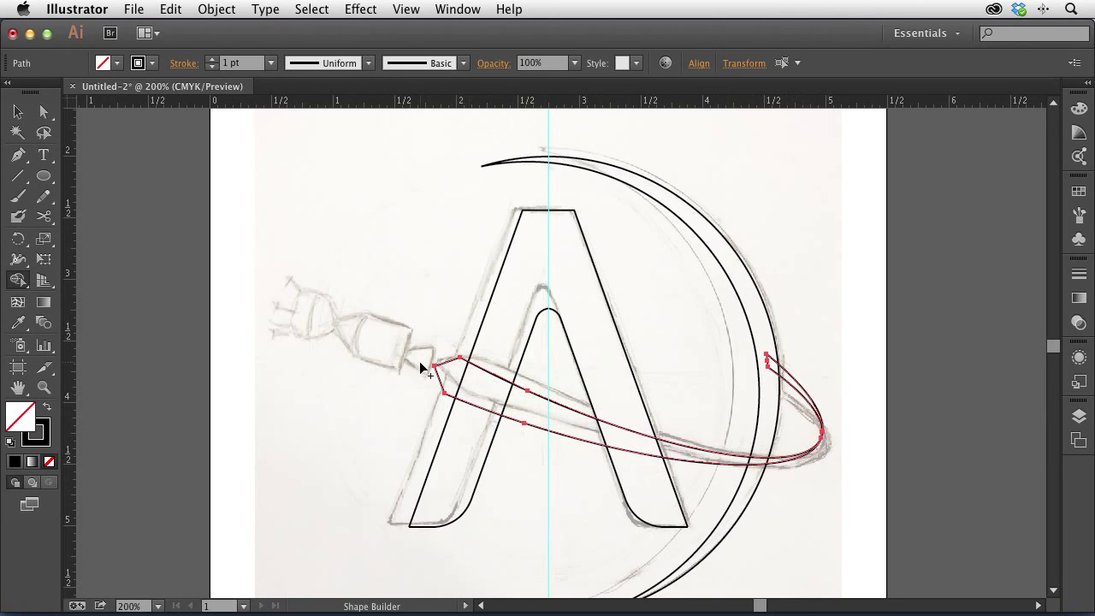
click(43, 111)
click(239, 225)
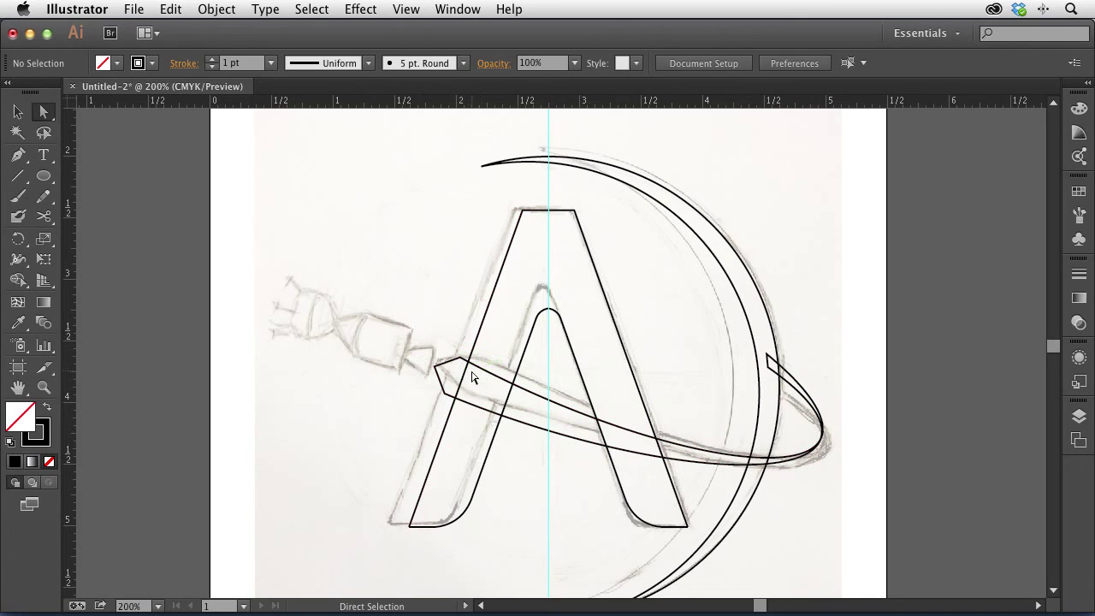
- Round the upper and lower corners of the swoosh's wide end with the Smooth tool
key(super+space)
drag(376, 323, 557, 443)
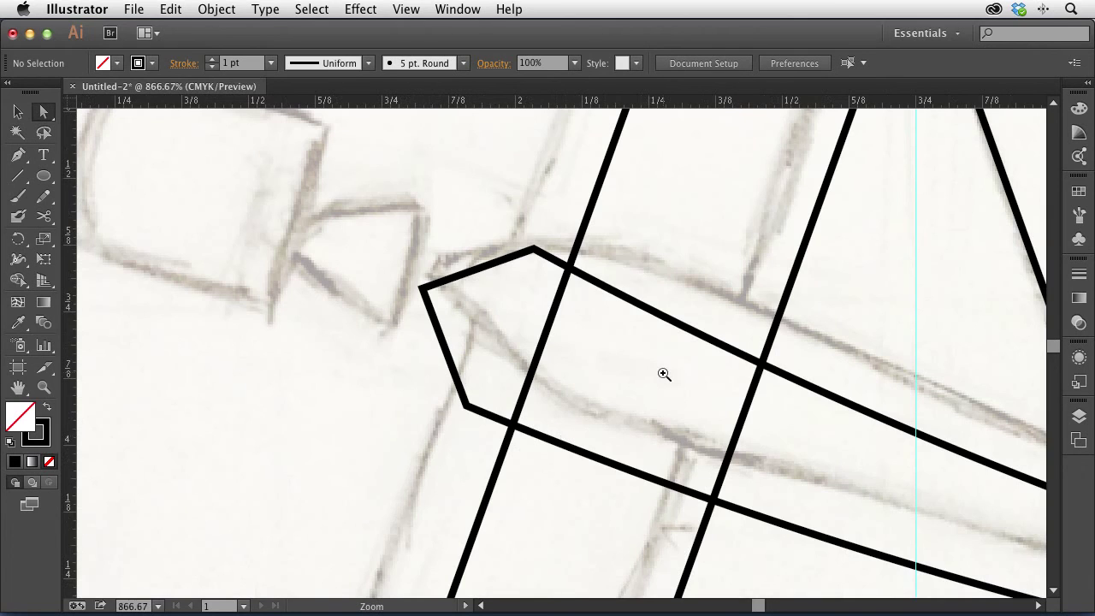
click(534, 249)
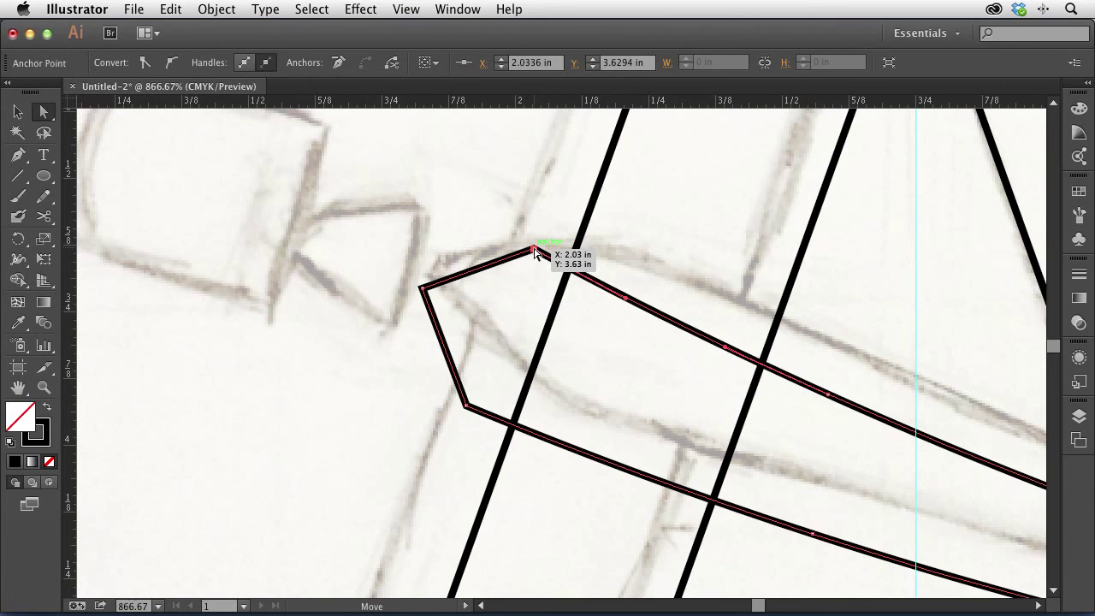
click(44, 196)
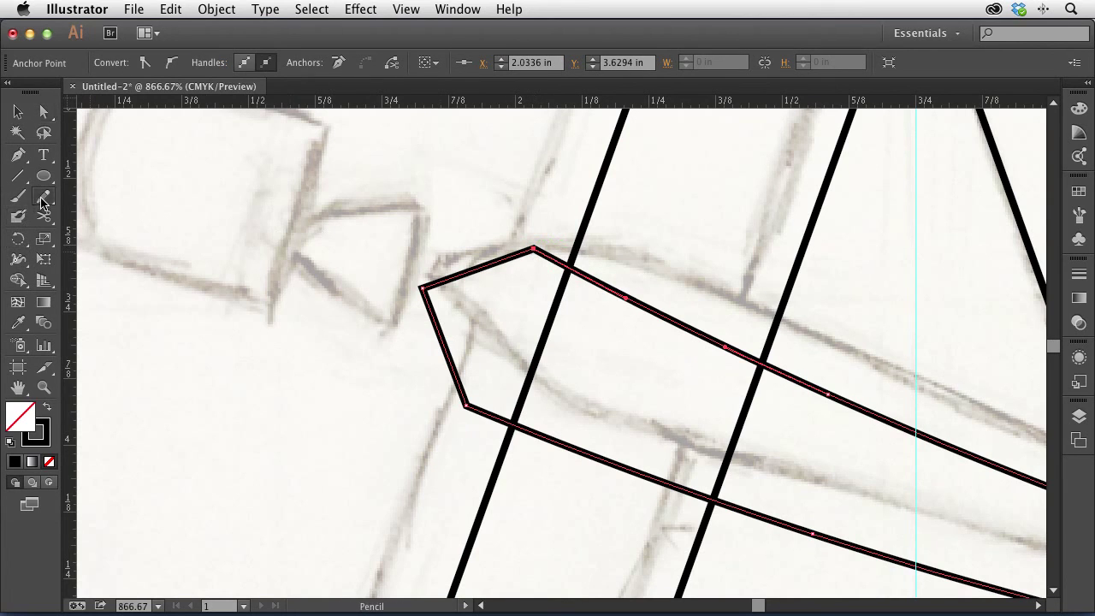
click(118, 217)
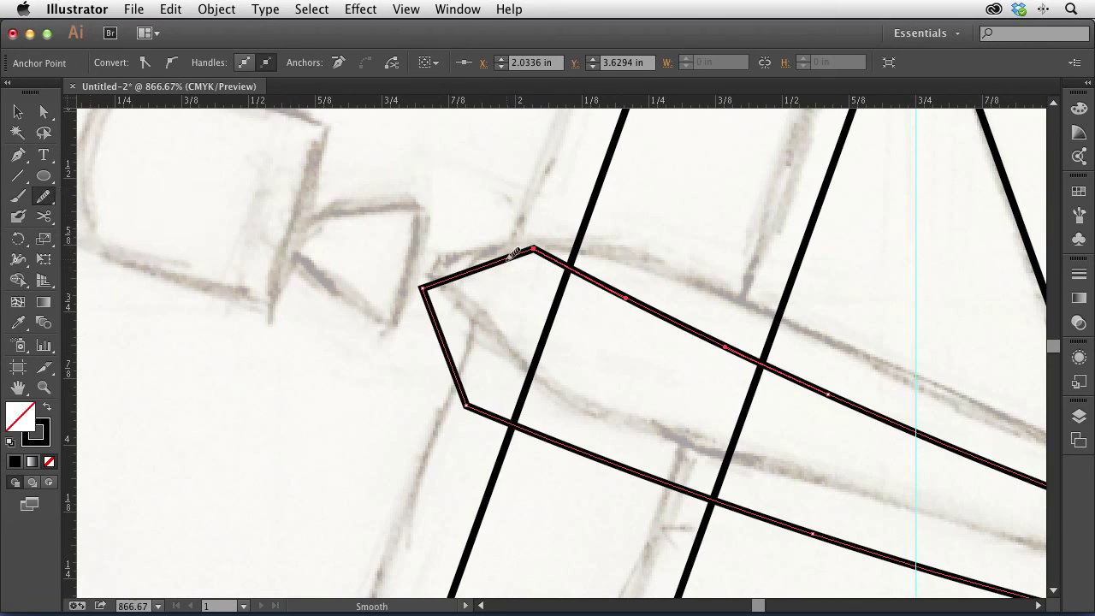
mouse_move(588, 257)
mouse_down()
mouse_move(495, 260)
mouse_move(599, 270)
mouse_up()
mouse_move(447, 379)
mouse_down()
mouse_move(436, 373)
mouse_move(567, 434)
mouse_move(531, 429)
mouse_up()
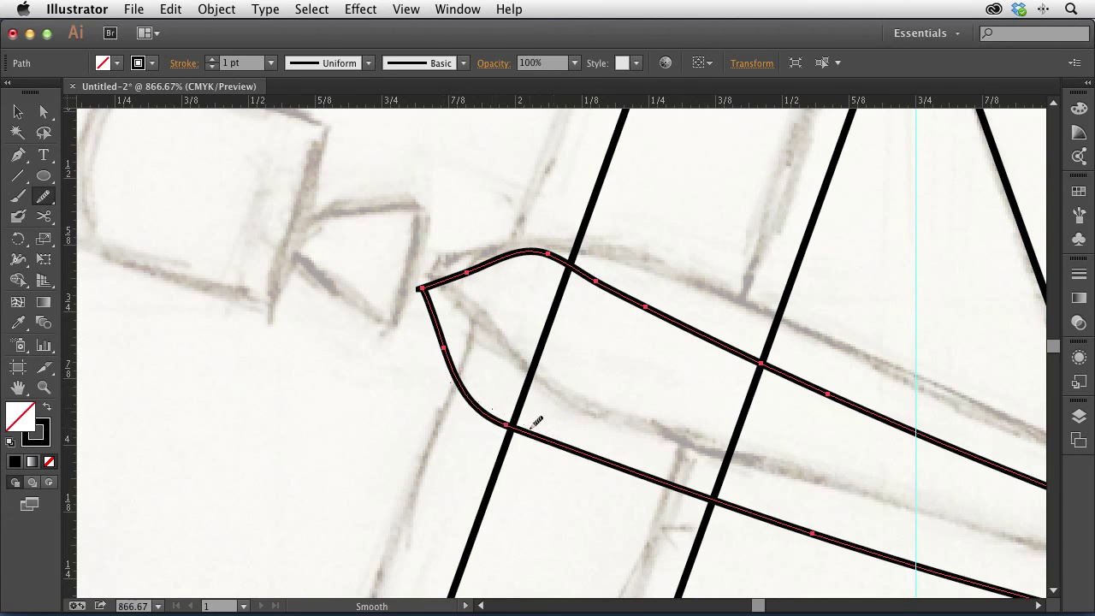
mouse_move(506, 249)
mouse_down()
mouse_move(587, 282)
mouse_move(489, 254)
mouse_move(600, 277)
mouse_move(479, 258)
mouse_move(628, 288)
mouse_move(512, 273)
mouse_move(589, 298)
mouse_move(470, 272)
mouse_move(633, 297)
mouse_move(469, 271)
mouse_move(627, 274)
mouse_up()
- Lower the anchor on the wide end's upper curve and adjust the handles to round the swoosh's pointed nose
click(47, 114)
click(539, 224)
drag(553, 256, 543, 274)
drag(463, 274, 440, 298)
click(421, 289)
drag(441, 299, 413, 308)
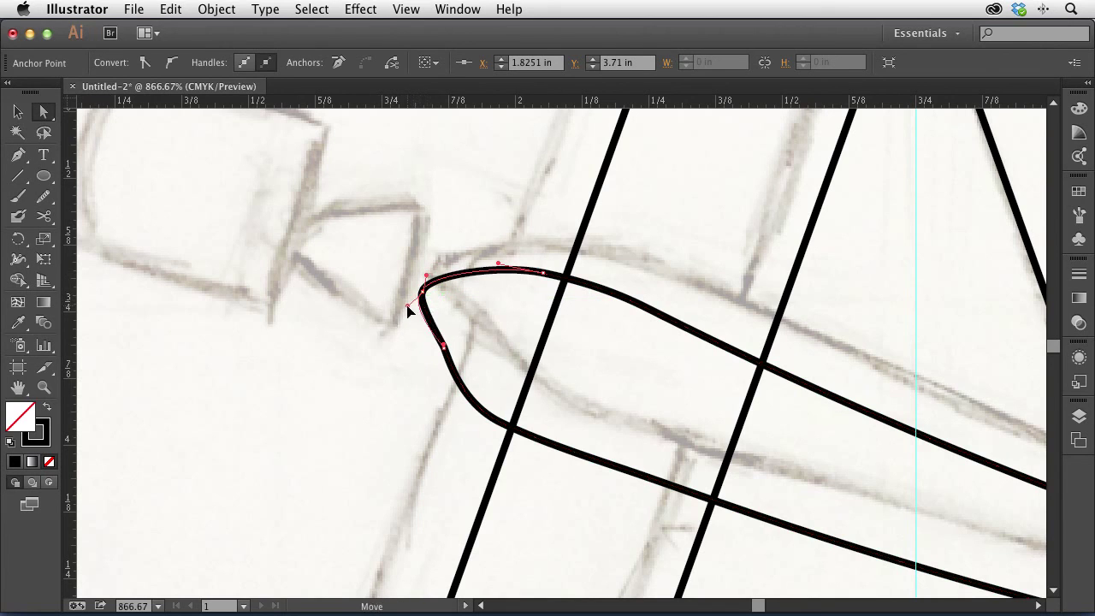
- Smooth the kink below the nose on the swoosh's lower edge
click(444, 347)
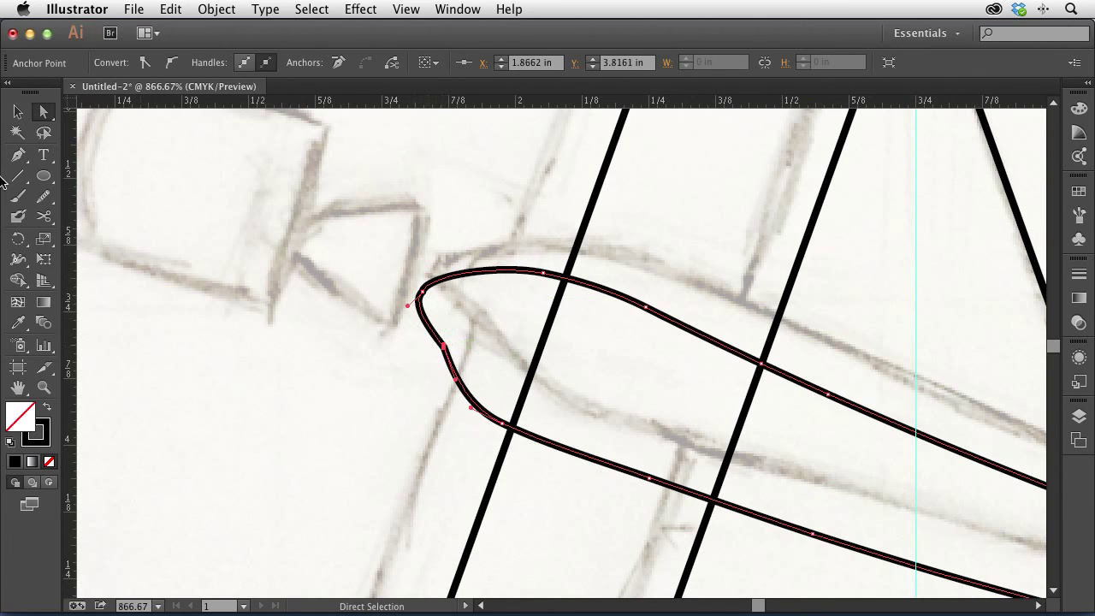
alt+click(44, 196)
mouse_move(444, 327)
mouse_down()
mouse_move(466, 372)
mouse_move(425, 335)
mouse_move(476, 384)
mouse_up()
key(a)
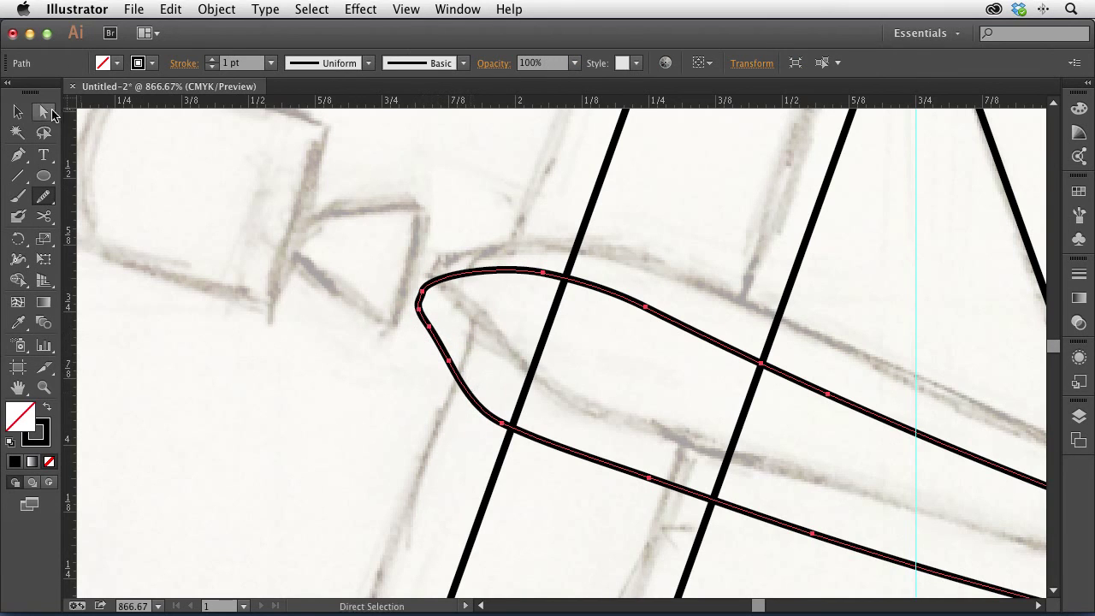
- Reshape the small anchors along the nose and lower edge of the swoosh's wide end, and deselect the path
click(370, 329)
click(431, 332)
drag(431, 331, 478, 381)
drag(421, 298, 426, 304)
click(427, 306)
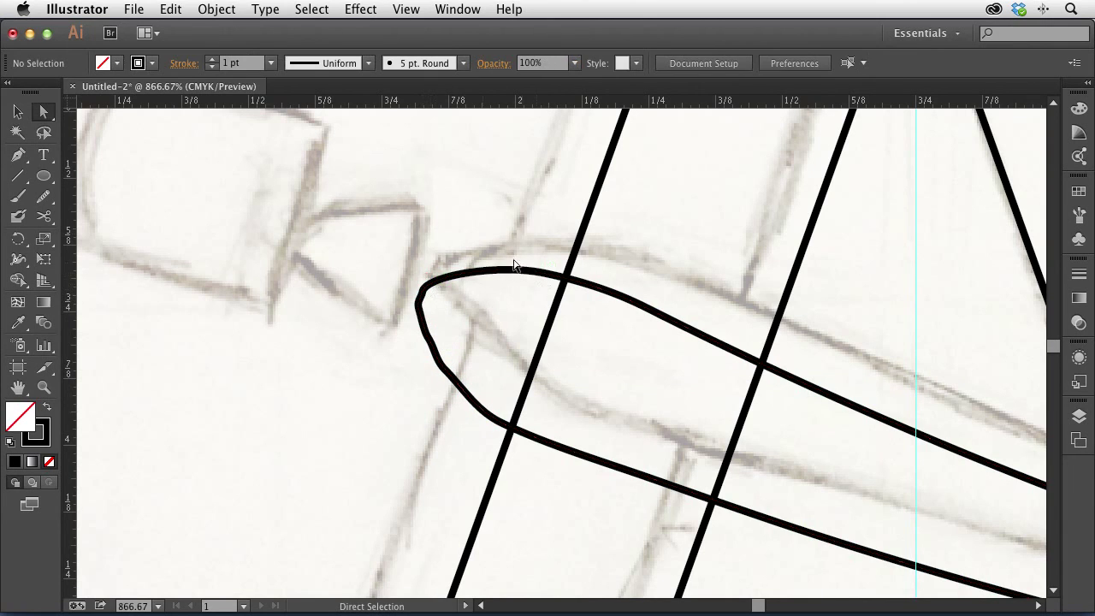
alt+click(427, 322)
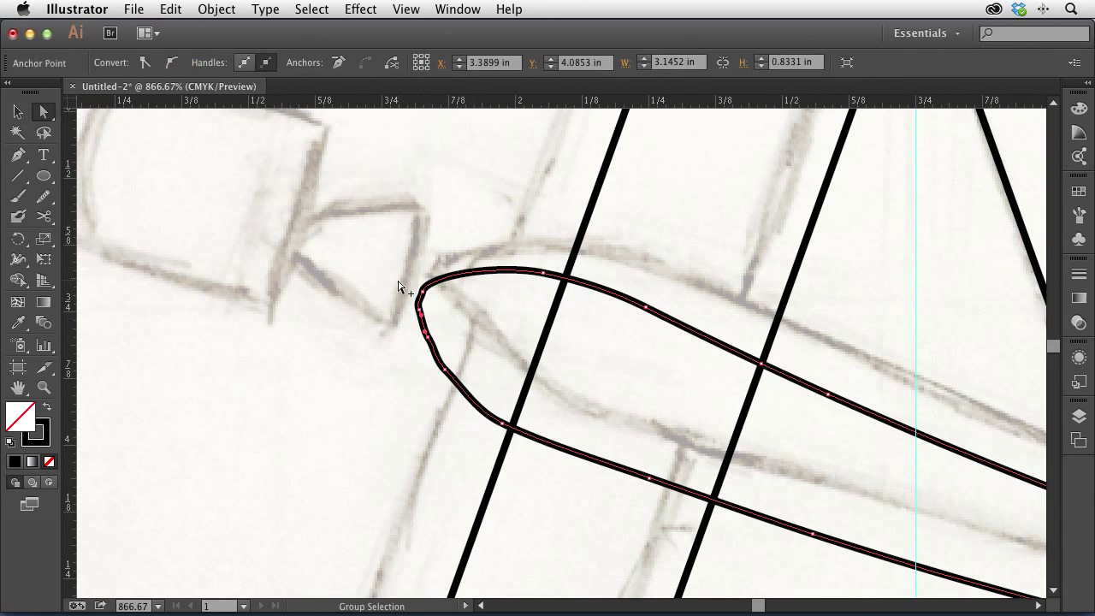
click(374, 253)
- Save the document to the Desktop as apollo_A.ai in Adobe Illustrator format, accepting the Illustrator CC (17.0) options
key(ctrl+minus)
key(ctrl+minus)
key(ctrl+minus)
key(ctrl+minus)
key(ctrl+minus)
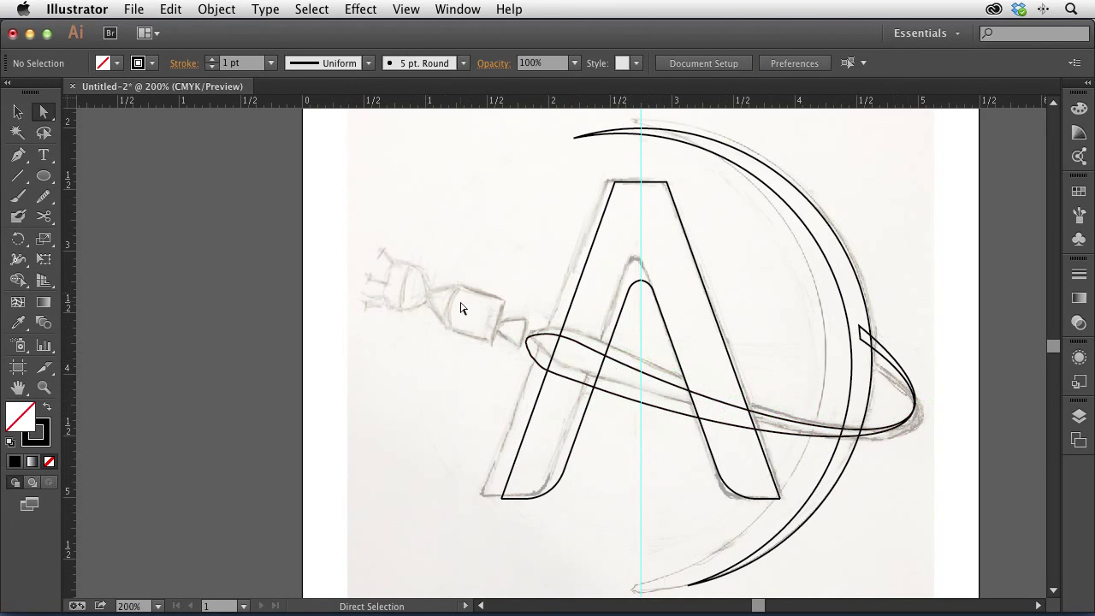
drag(900, 360, 670, 344)
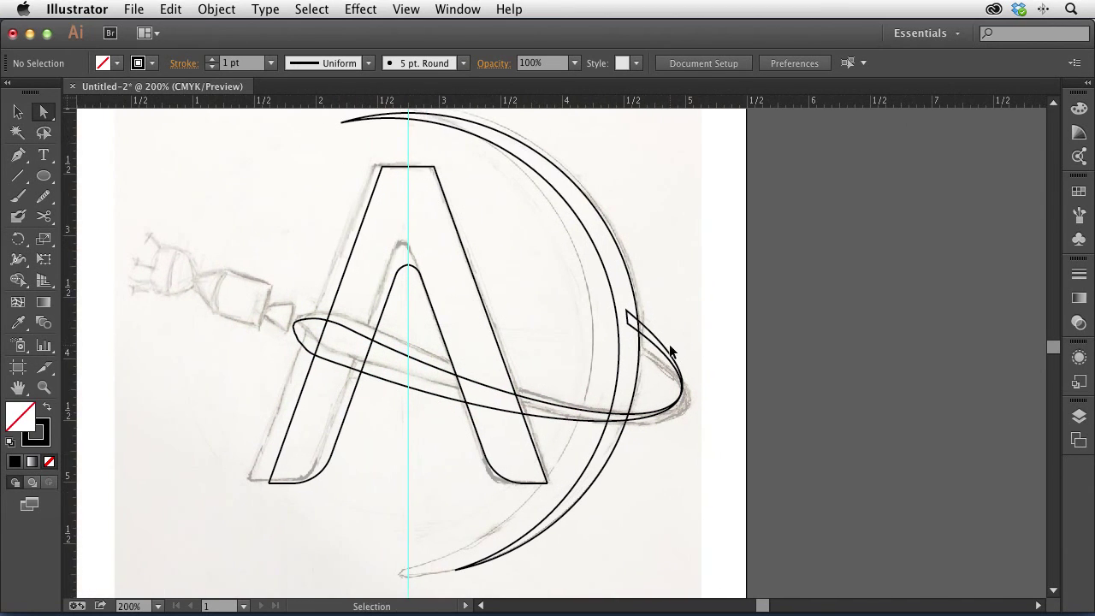
key(ctrl+minus)
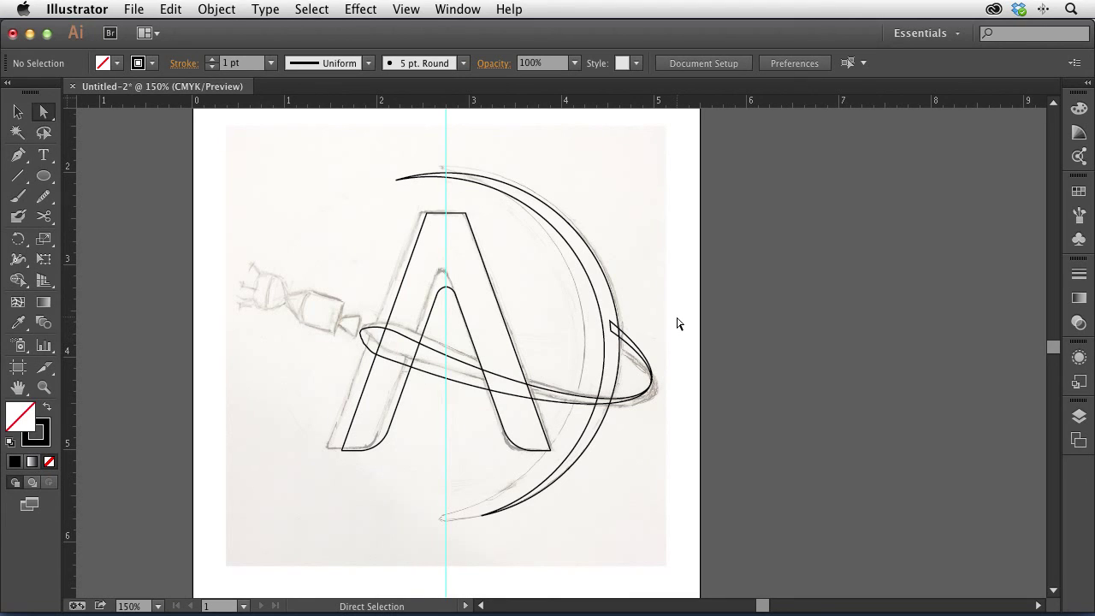
key(super+s)
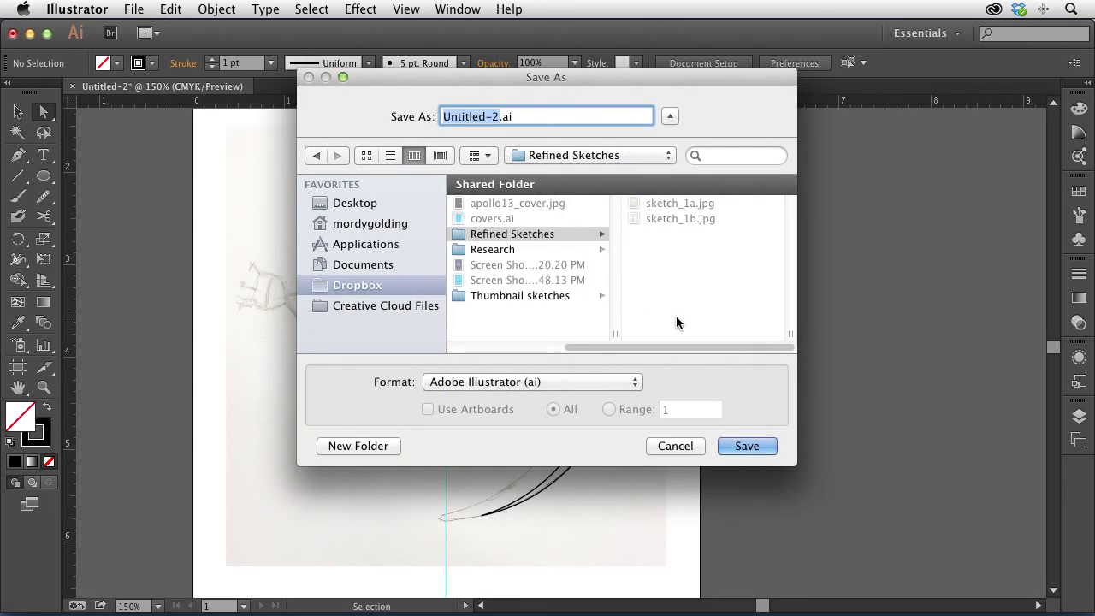
key(super+d)
text(apollo_A)
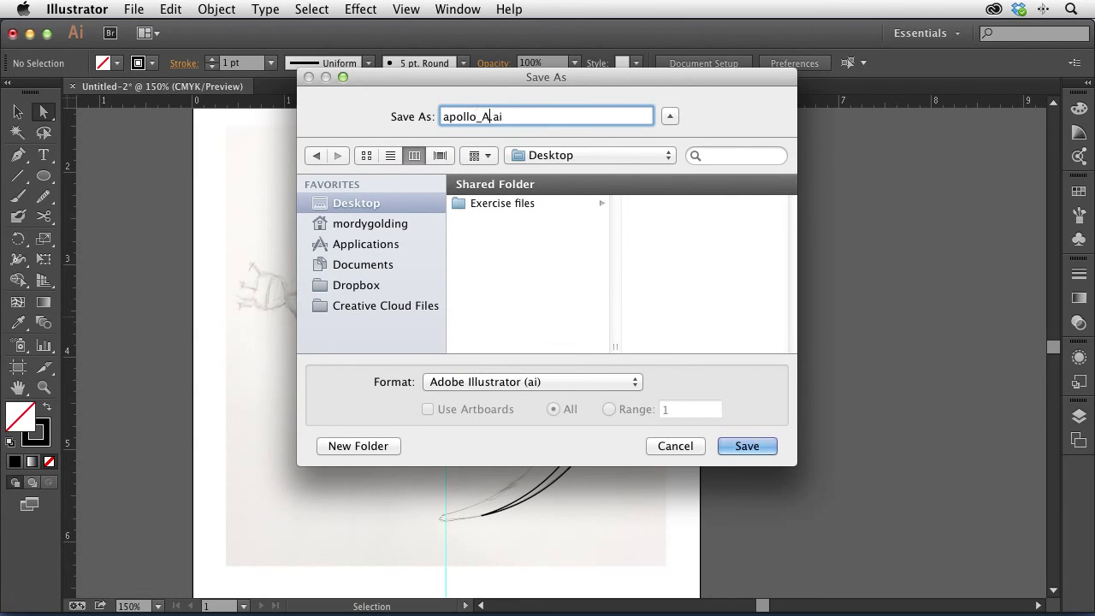
click(745, 445)
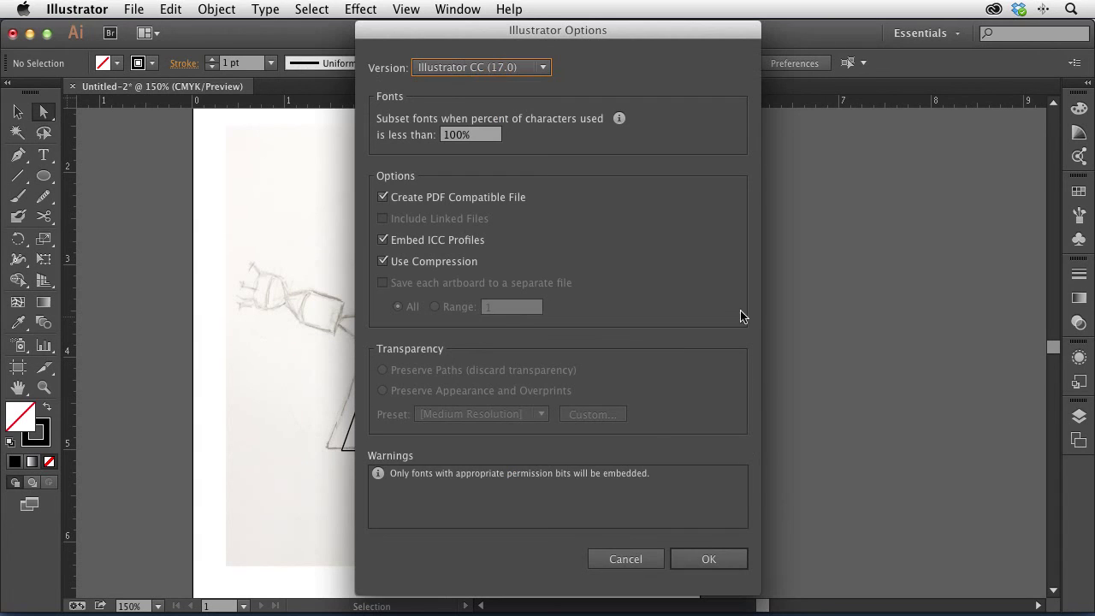
click(708, 558)
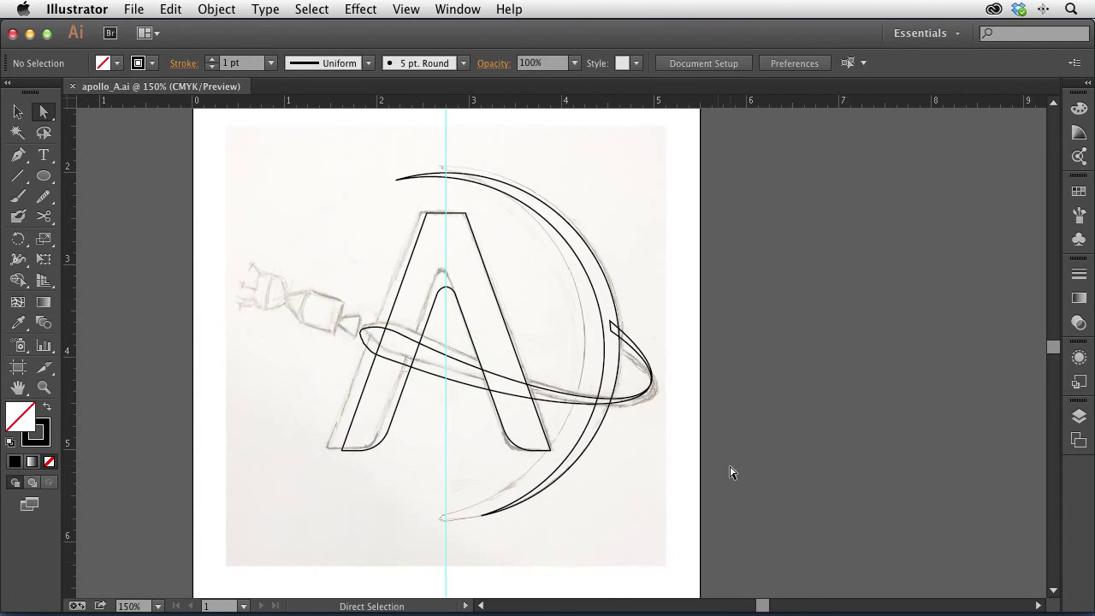
- Add a second artboard beside the sketch artboard and bring it into view
click(1078, 439)
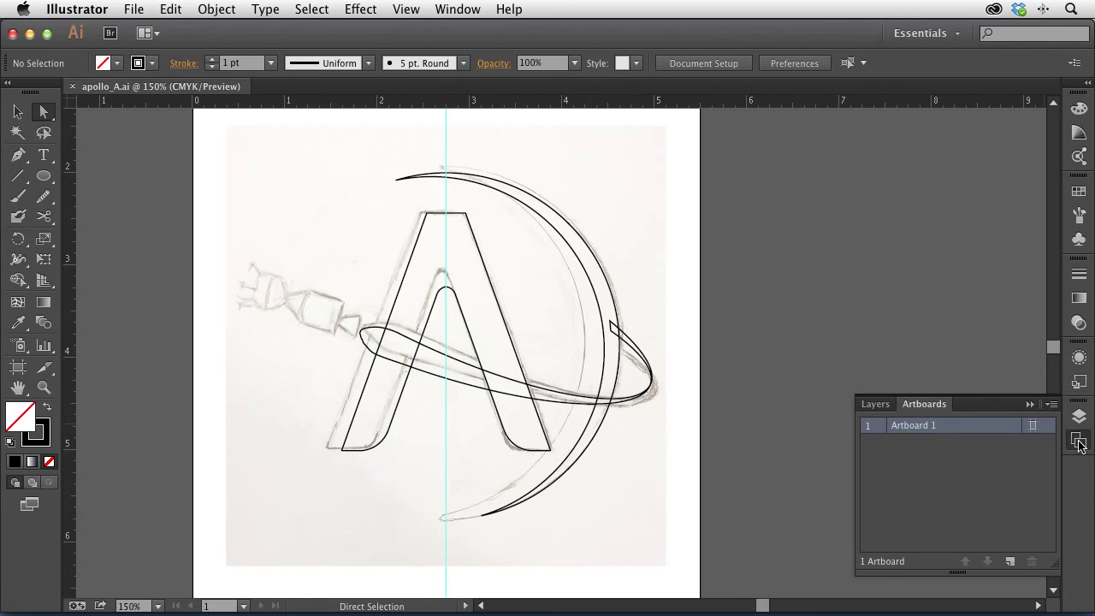
click(1010, 561)
click(1076, 440)
key(space)
drag(819, 413, 616, 416)
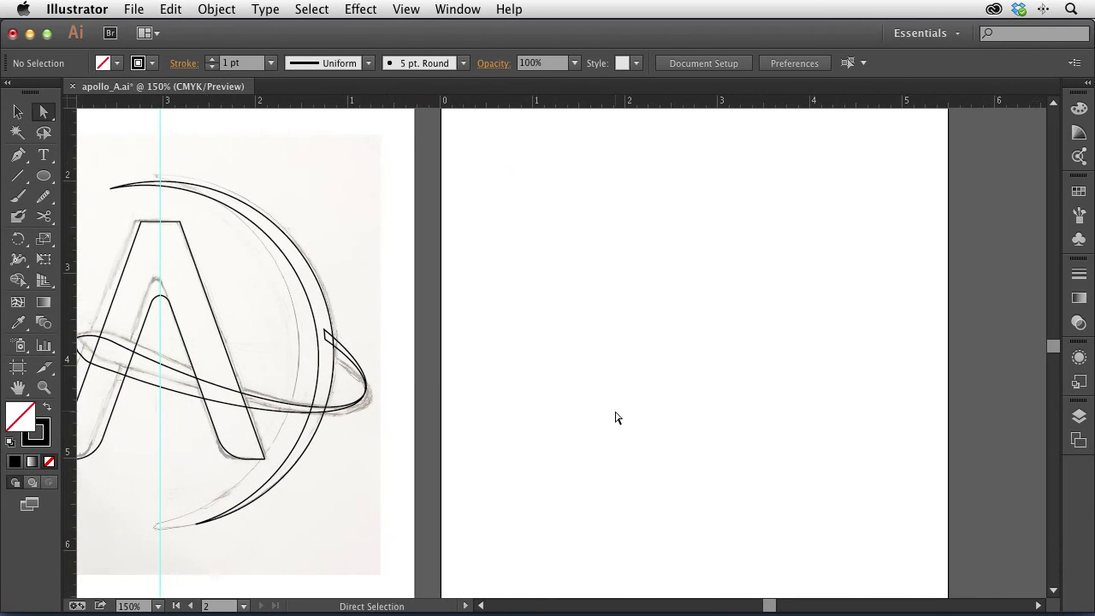
- Add a vertical guide through the centre of the second artboard
key(super+minus)
drag(72, 293, 650, 305)
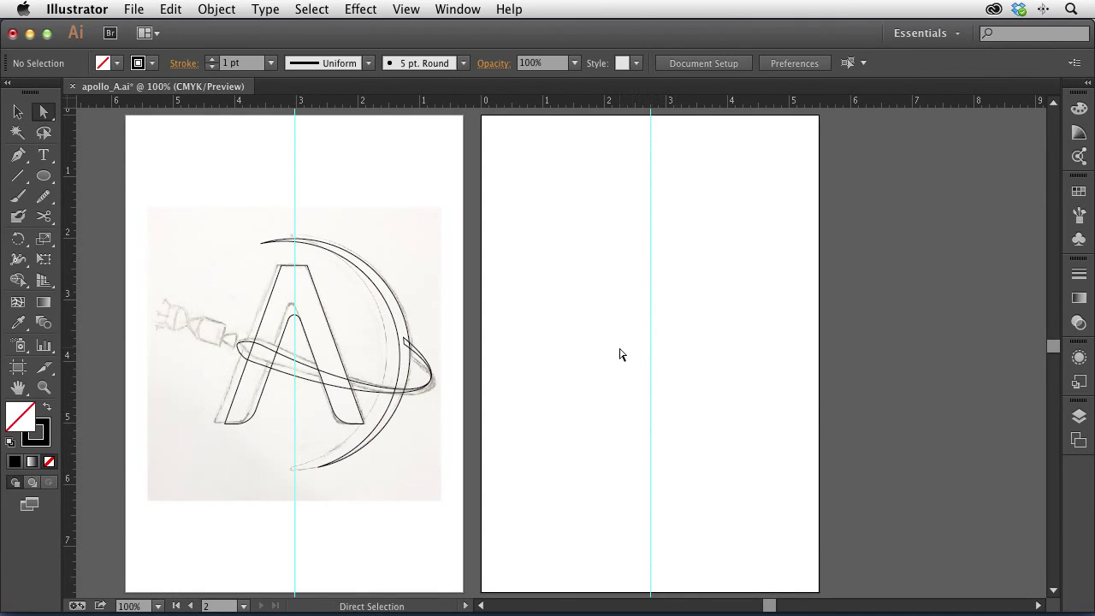
- Place module.jpg from the Dropbox folder Apollo > Research > Spacecraft onto the second artboard
click(135, 8)
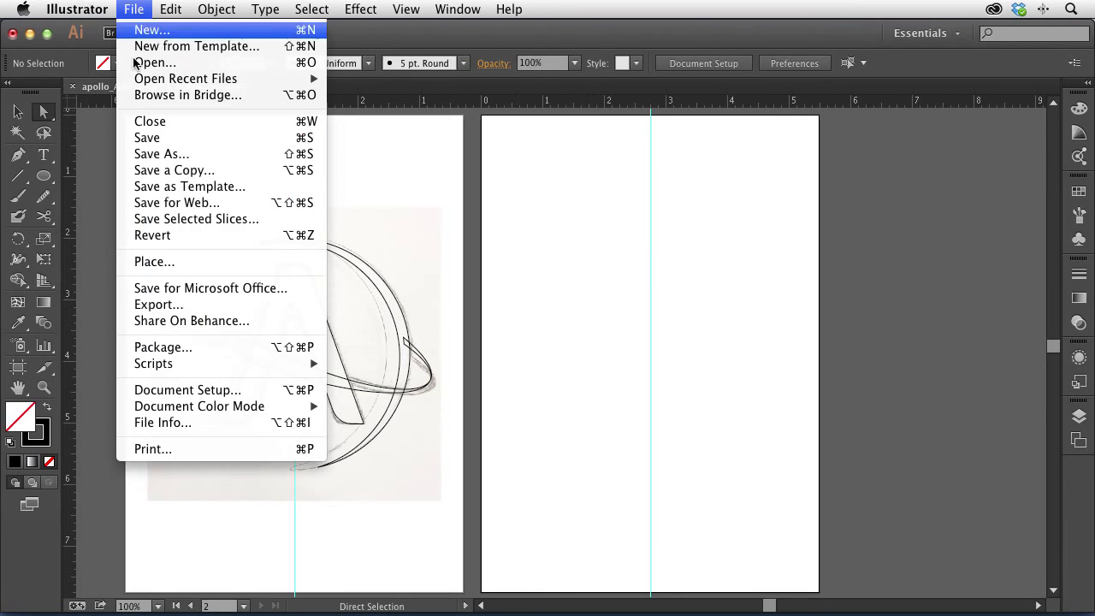
click(190, 263)
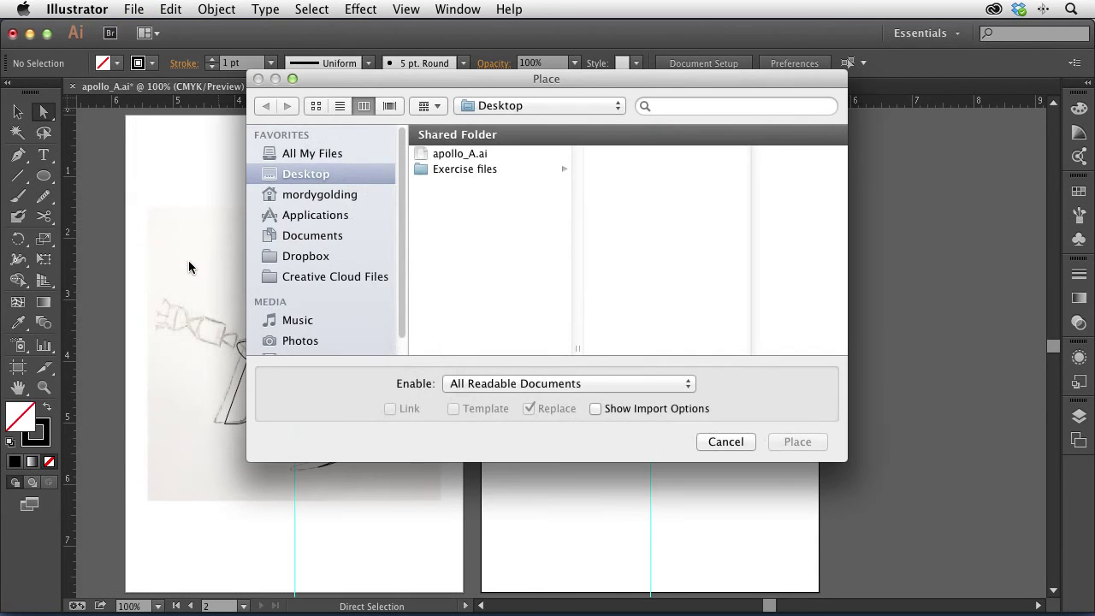
click(481, 169)
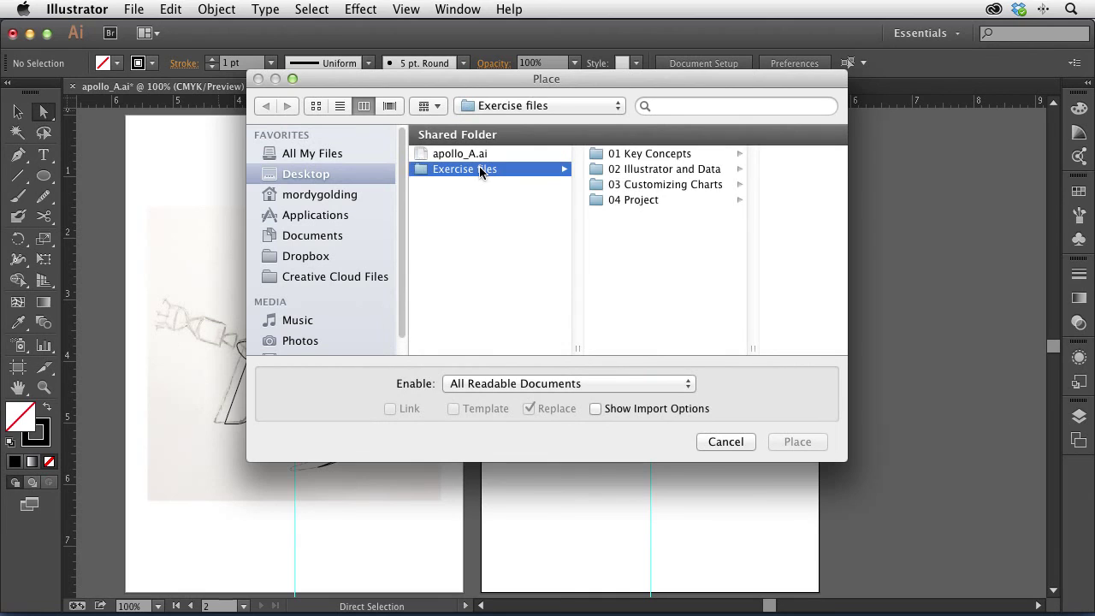
click(459, 155)
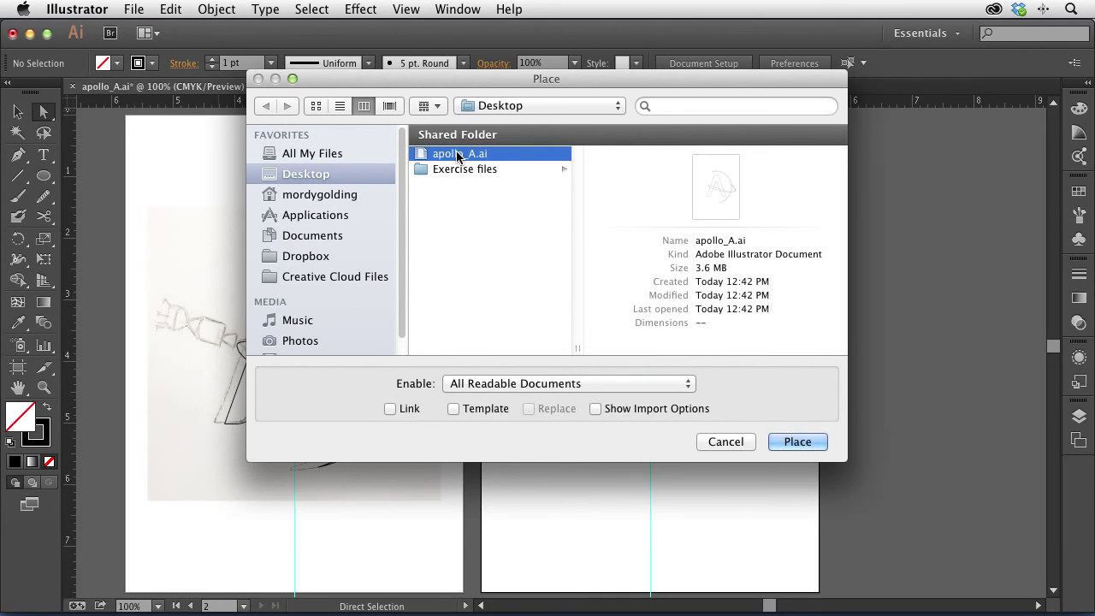
click(346, 255)
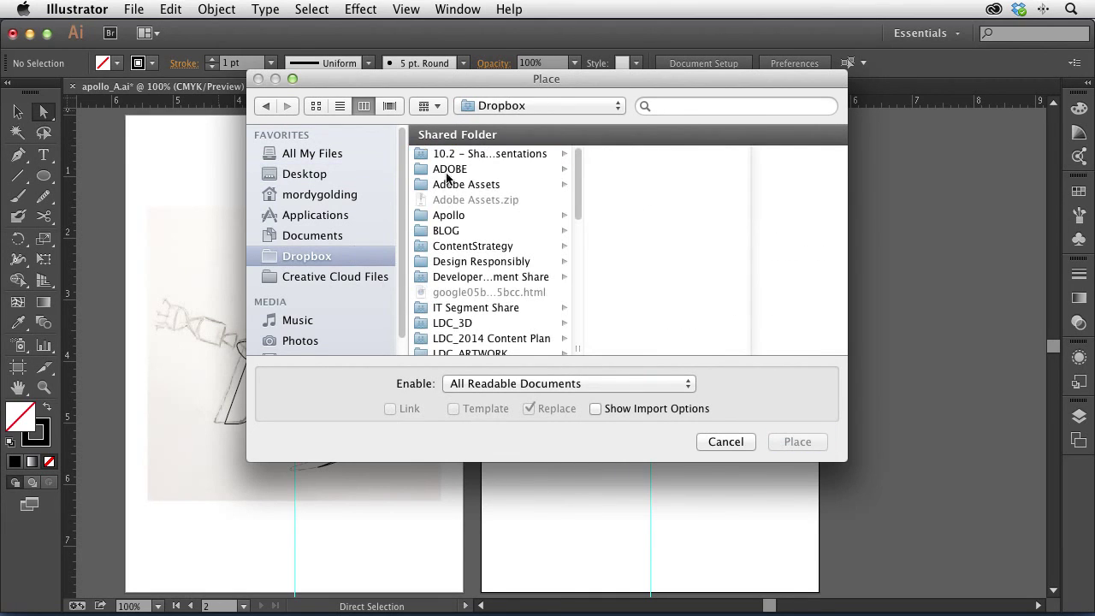
click(448, 187)
click(448, 217)
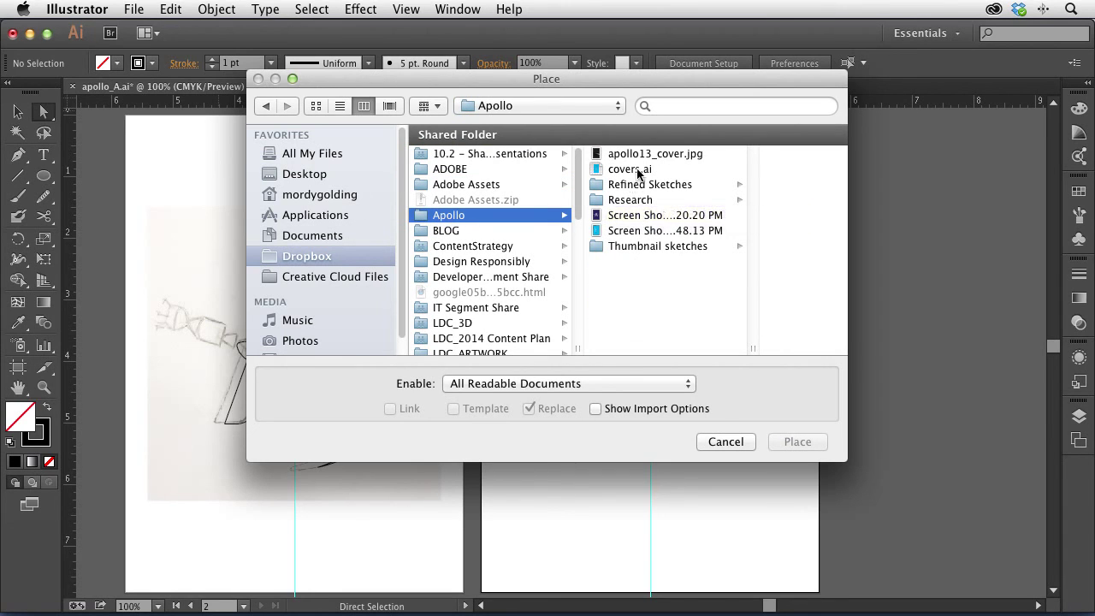
click(634, 202)
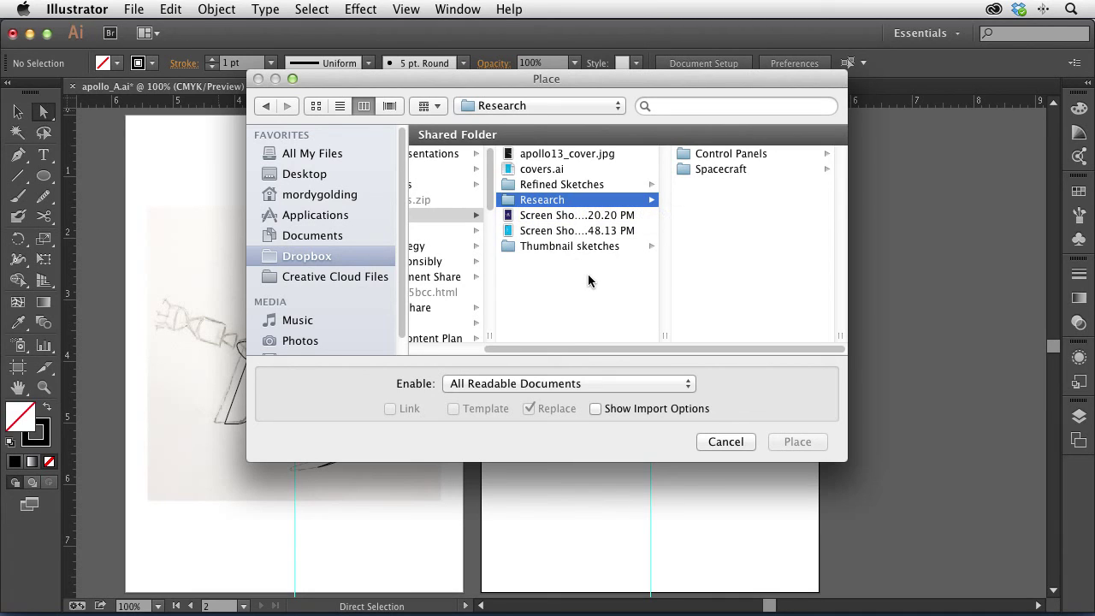
click(719, 169)
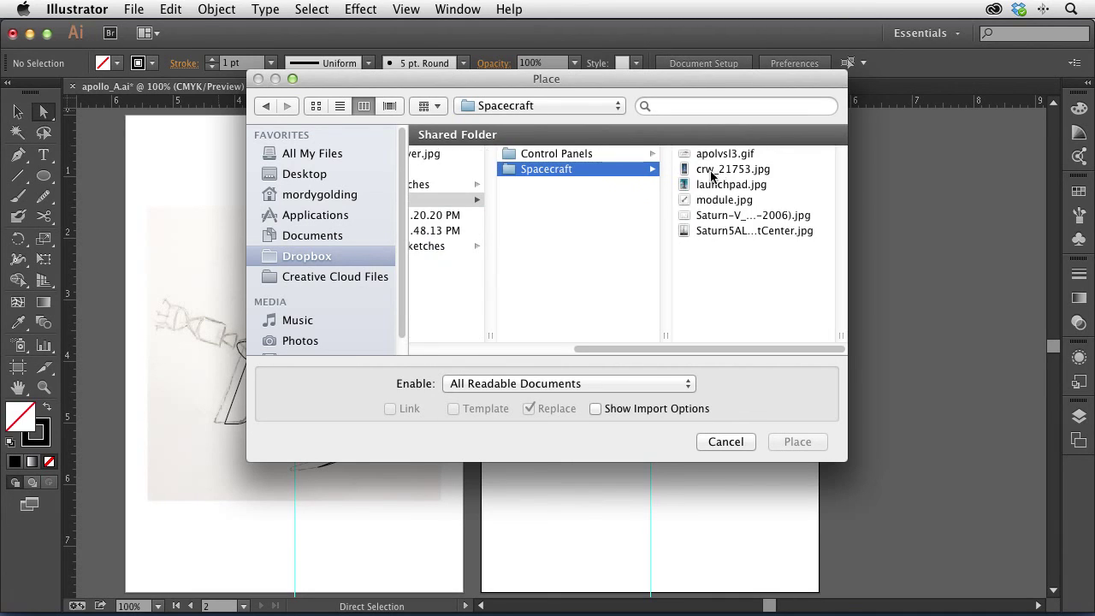
click(727, 200)
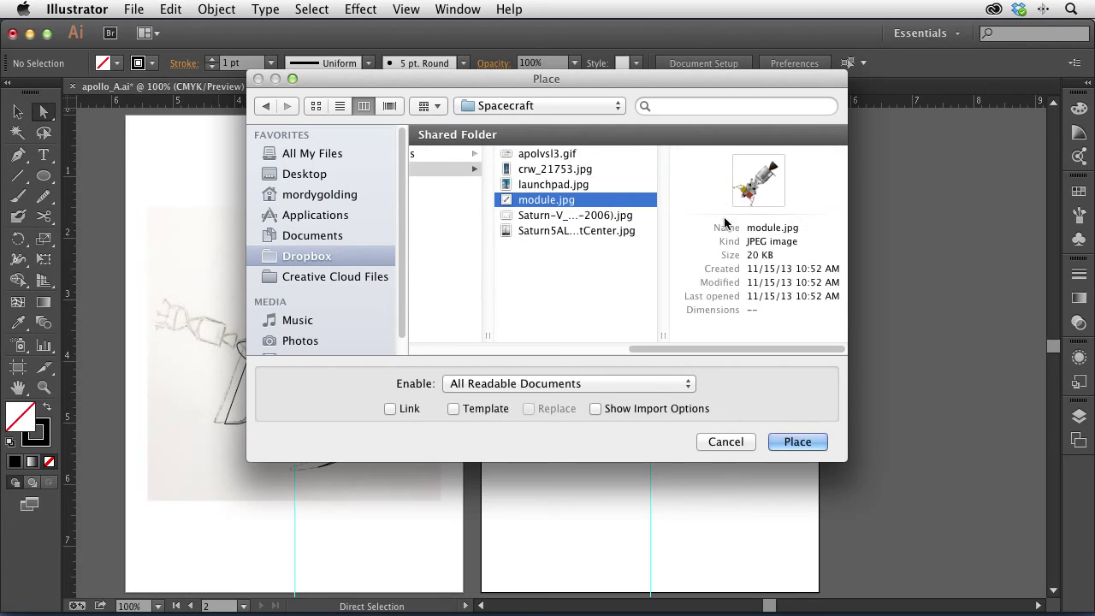
click(797, 441)
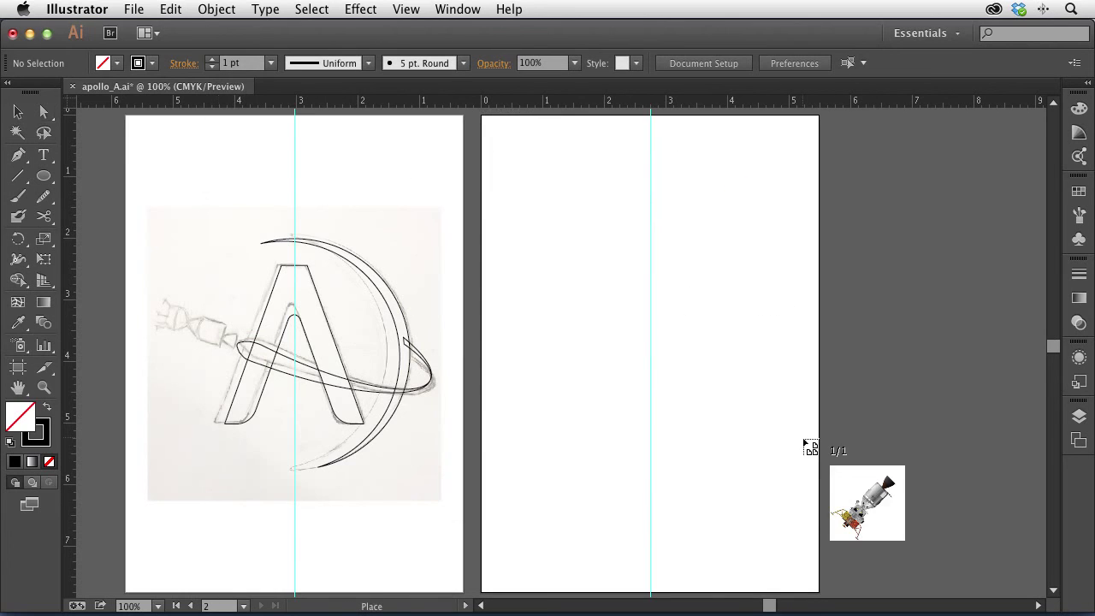
click(530, 214)
- Rotate the placed spacecraft image by 45 degrees and centre the upright craft on the vertical guide
super+click(689, 362)
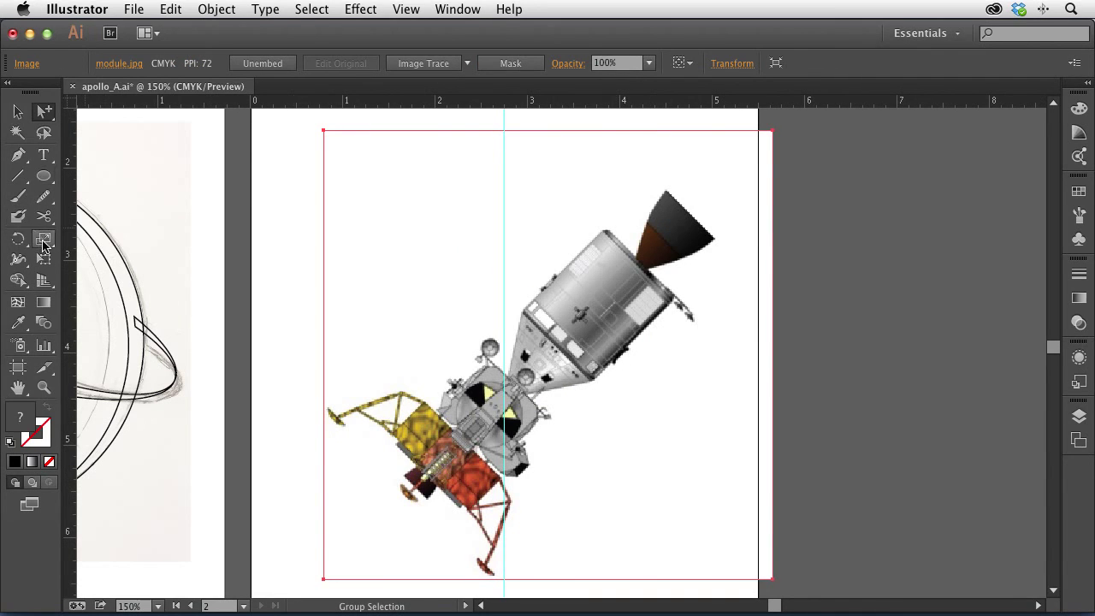
double_click(20, 240)
text(45)
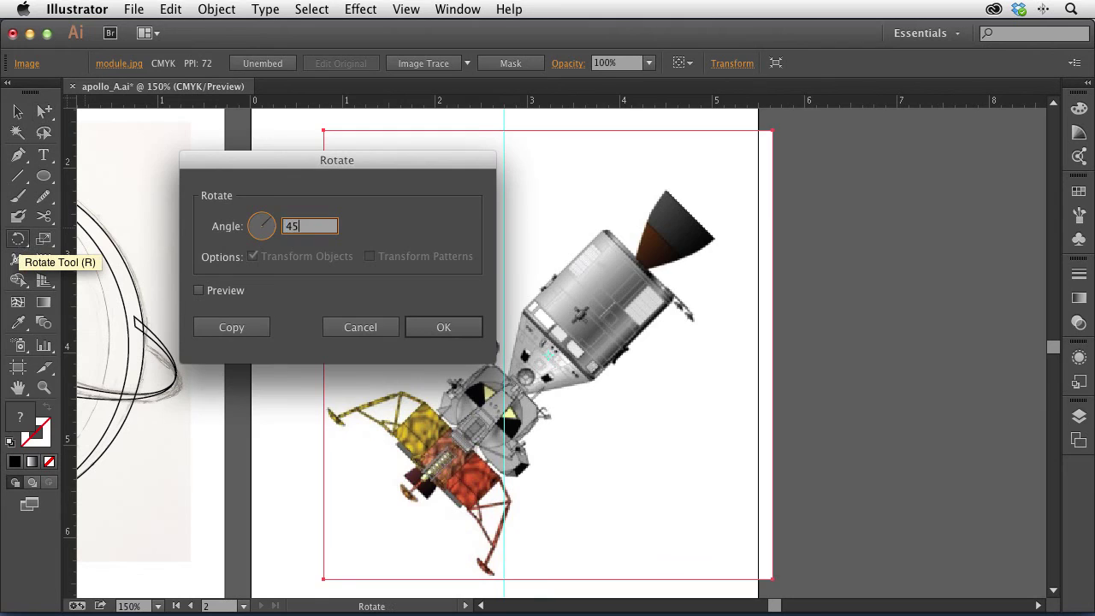
key(Return)
click(17, 111)
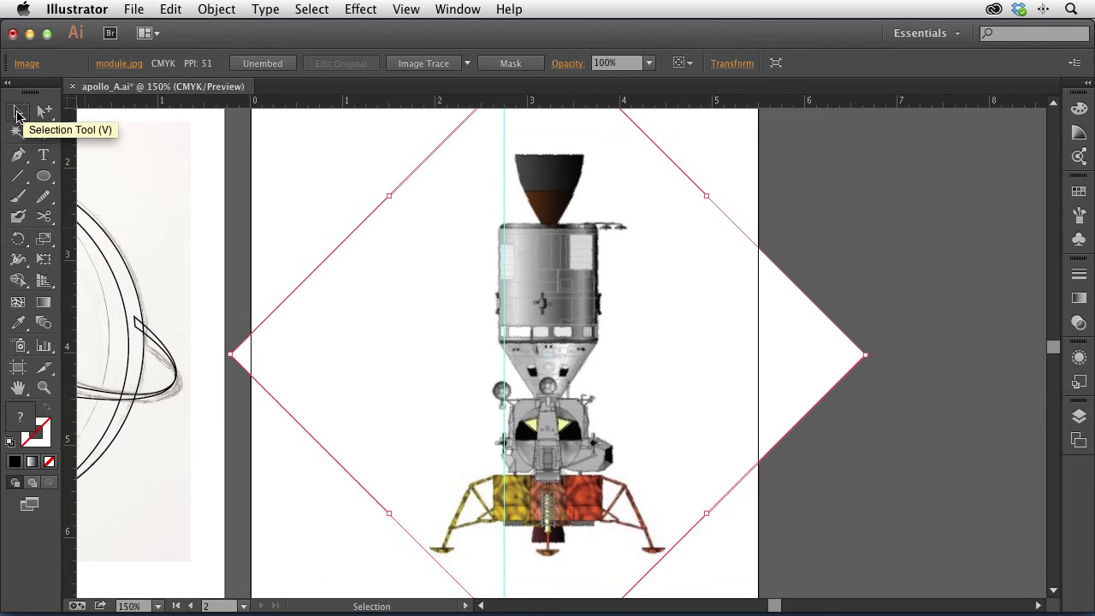
drag(704, 381, 667, 402)
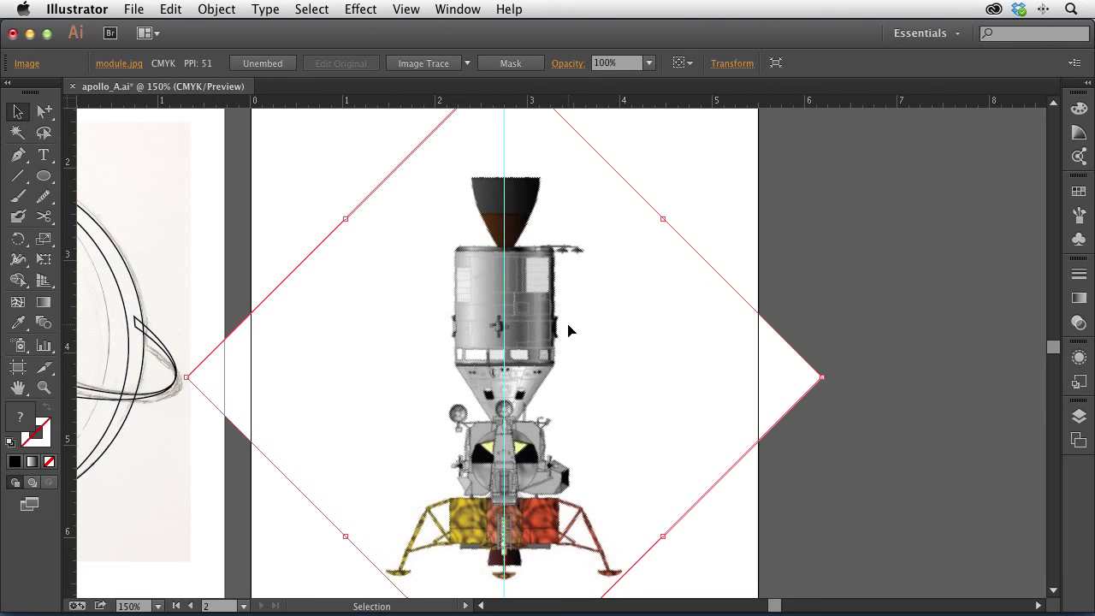
- Turn off the Template option of the sketch layer and move the spacecraft image from the artwork layer onto it
click(1081, 441)
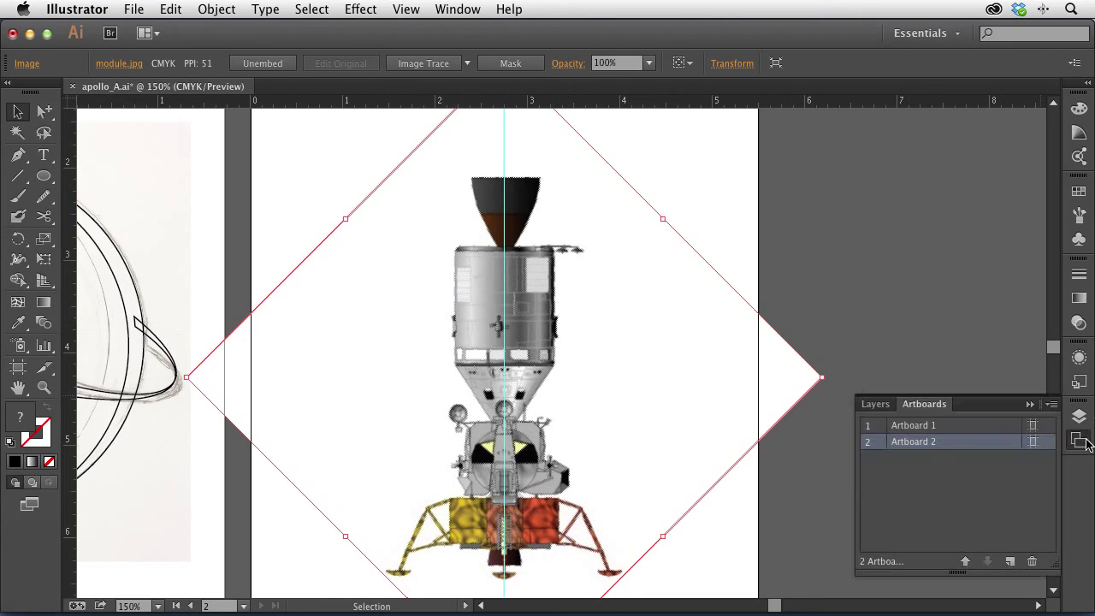
click(1078, 417)
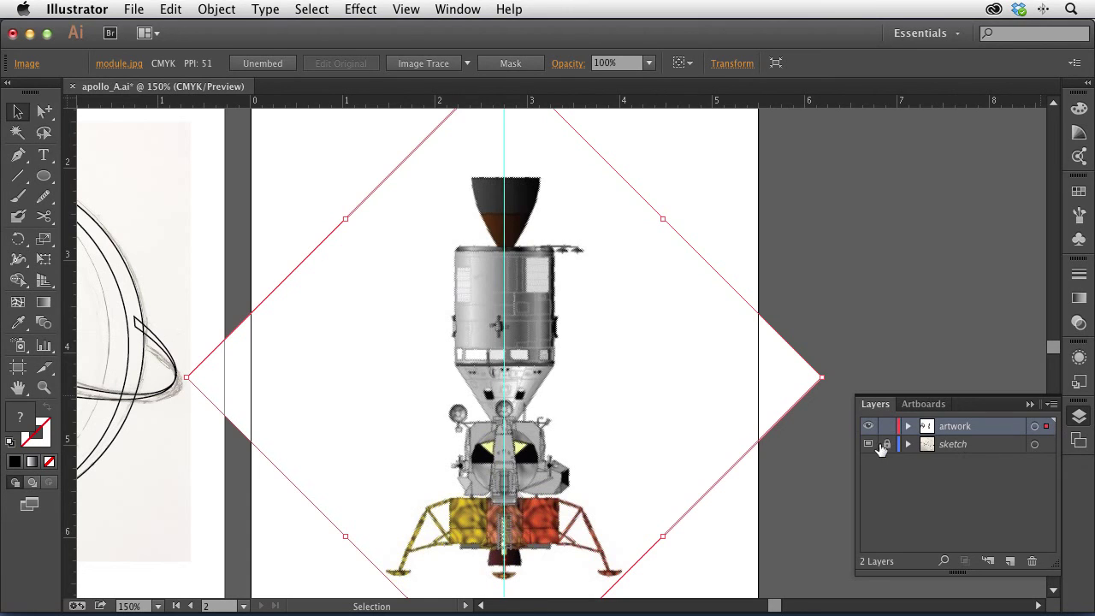
double_click(1004, 444)
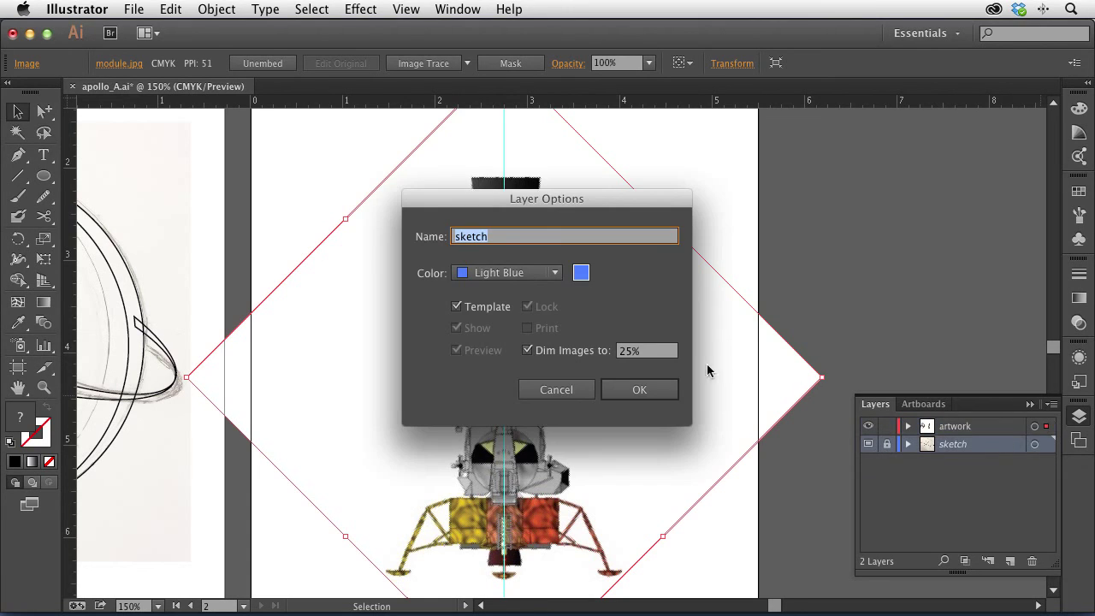
click(458, 306)
click(639, 390)
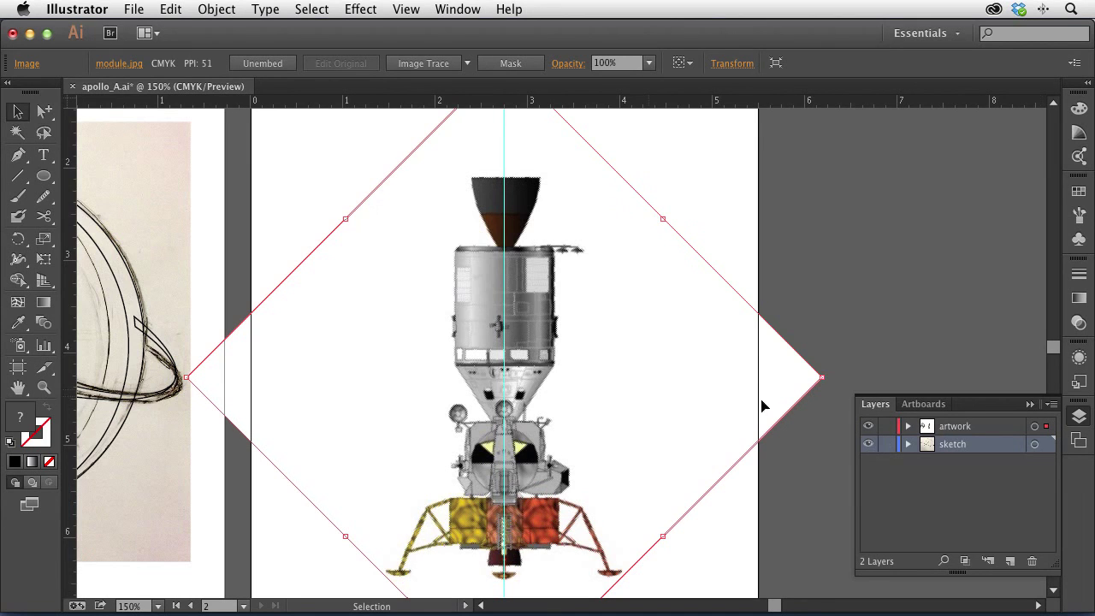
drag(1045, 426, 1046, 445)
- Turn the sketch layer back into a template and make the artwork layer active
double_click(993, 448)
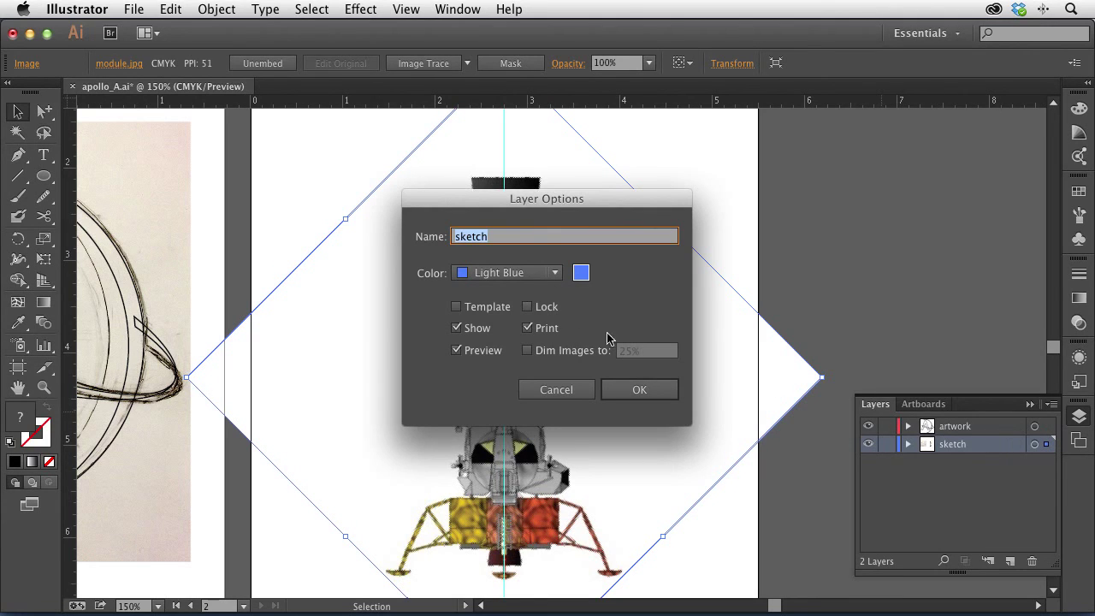
click(481, 308)
click(639, 389)
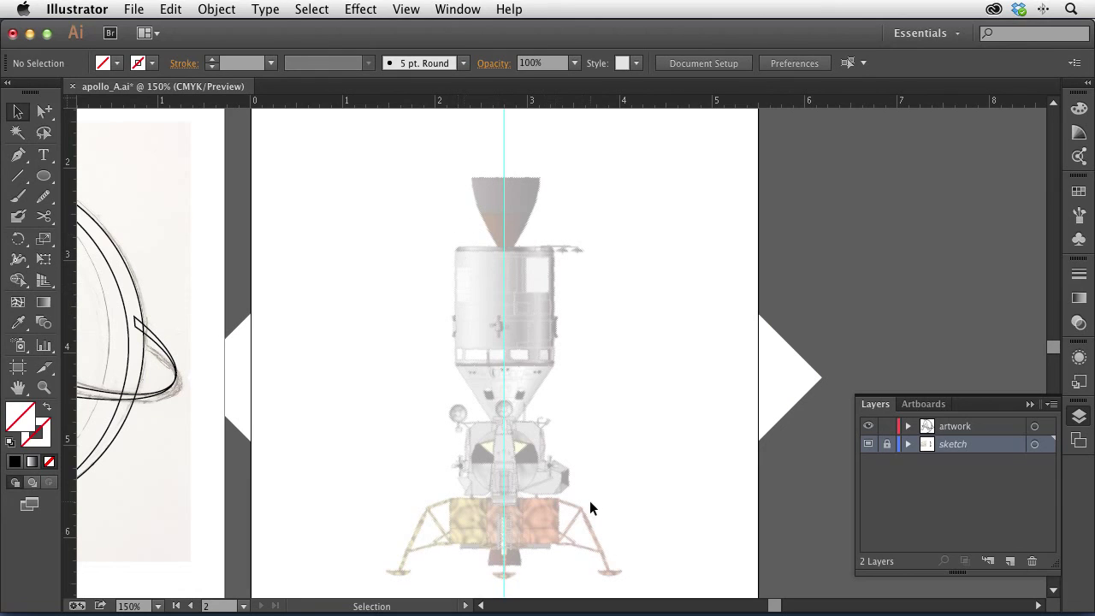
click(991, 426)
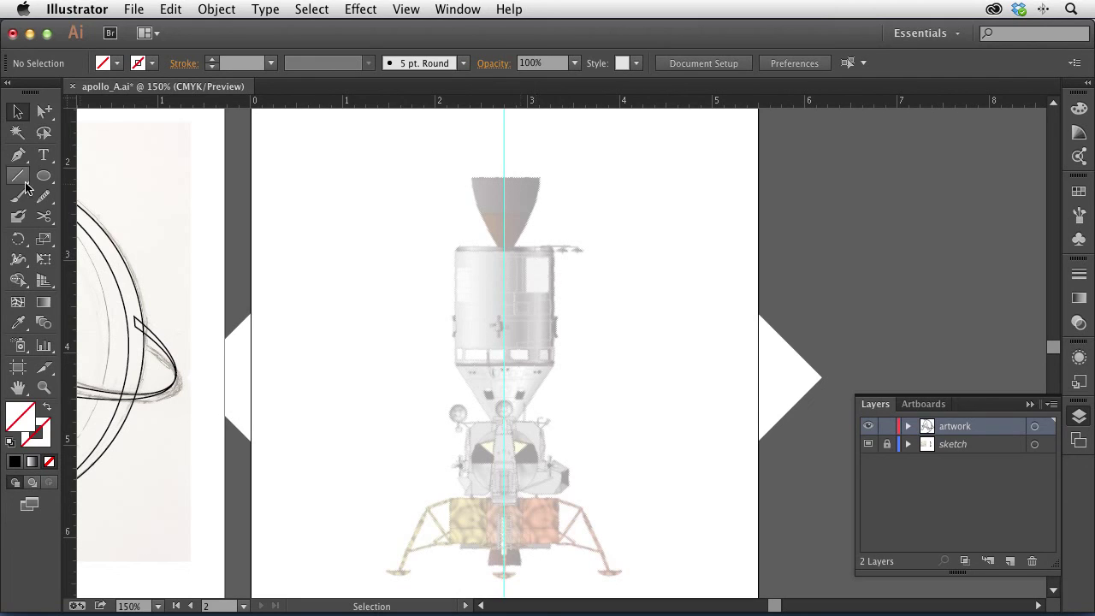
- Trace the right half of the engine nozzle with the Pen tool, from the centre guide along its curved side to the cylinder
click(17, 155)
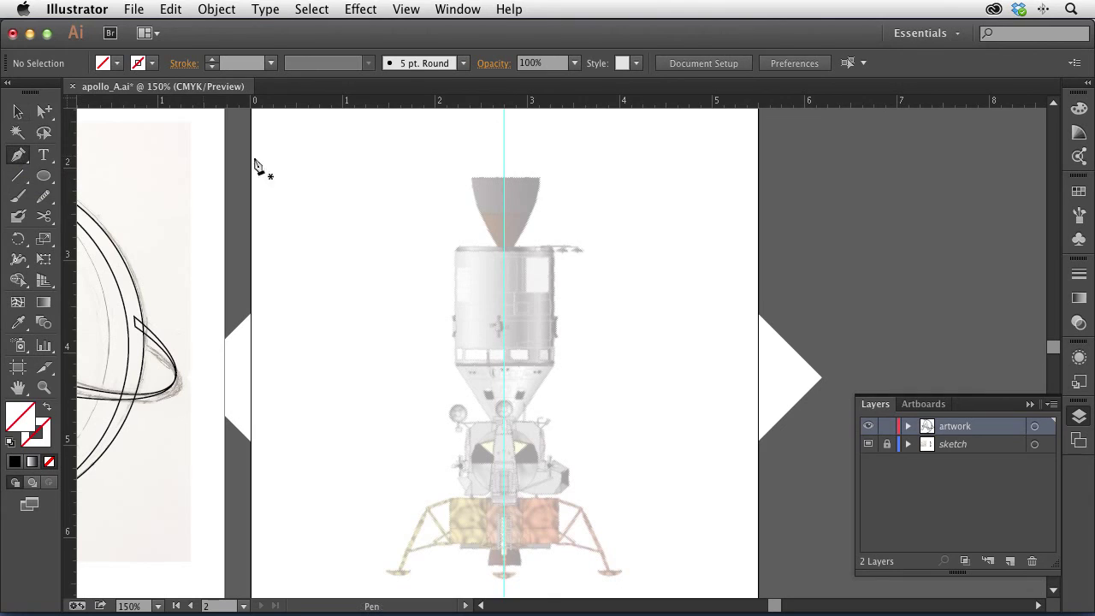
drag(504, 180, 541, 186)
click(539, 179)
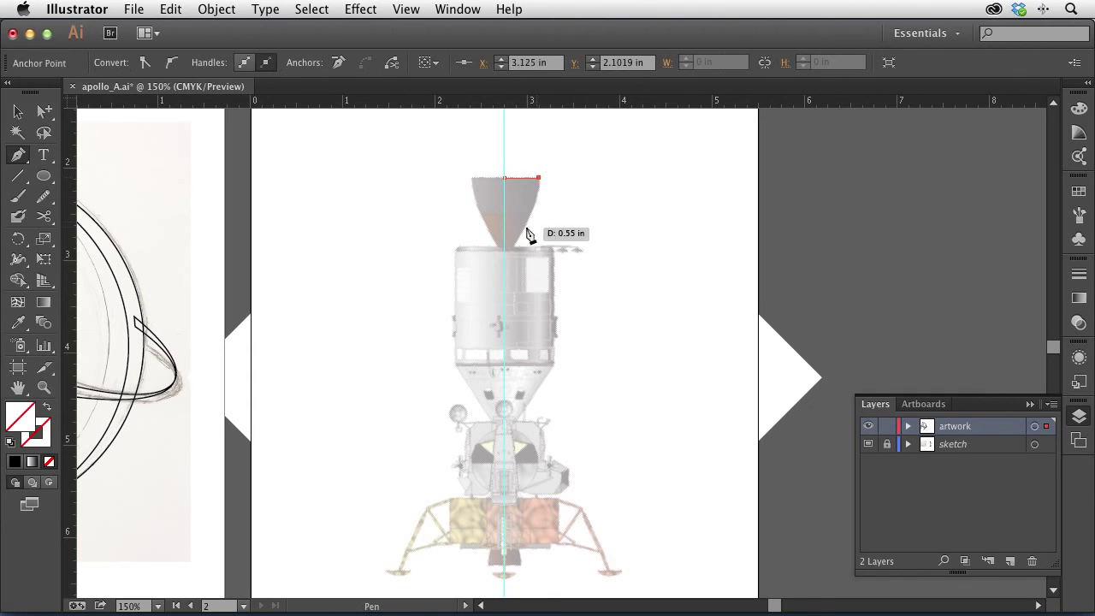
drag(513, 248, 483, 294)
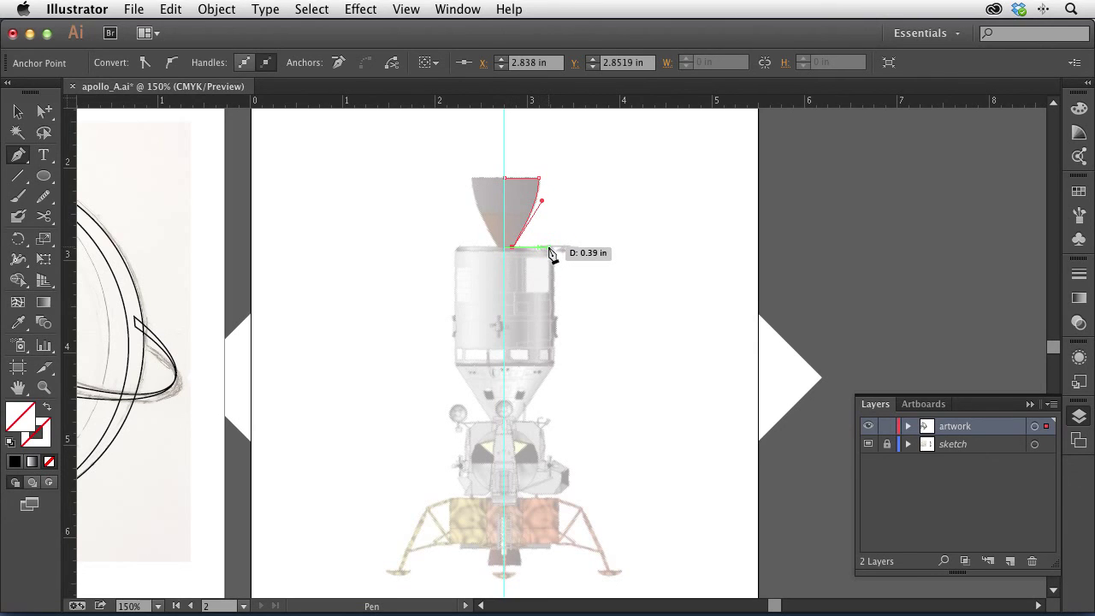
- Continue the path along the cylinder's top edge and right side, including the small thruster bump, down to the cone
click(552, 249)
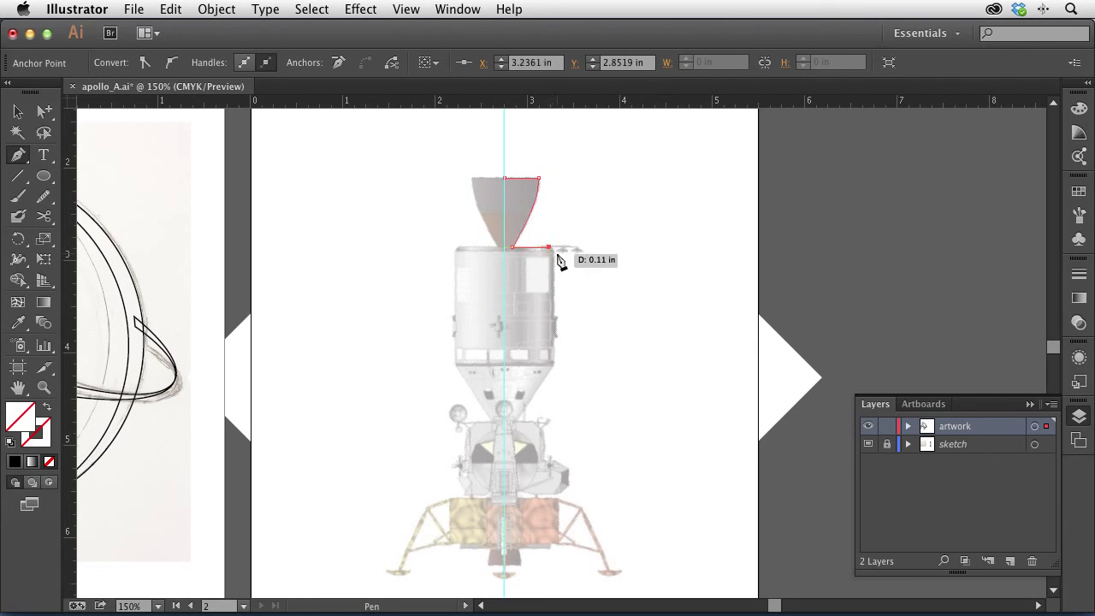
click(554, 316)
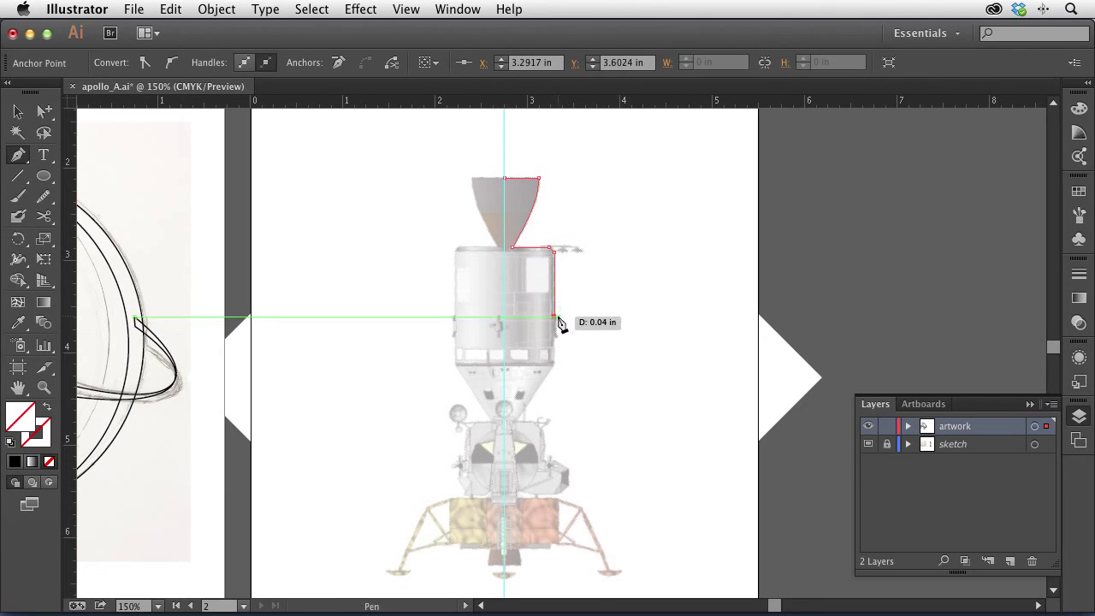
key(super+equal)
key(super+equal)
key(super+equal)
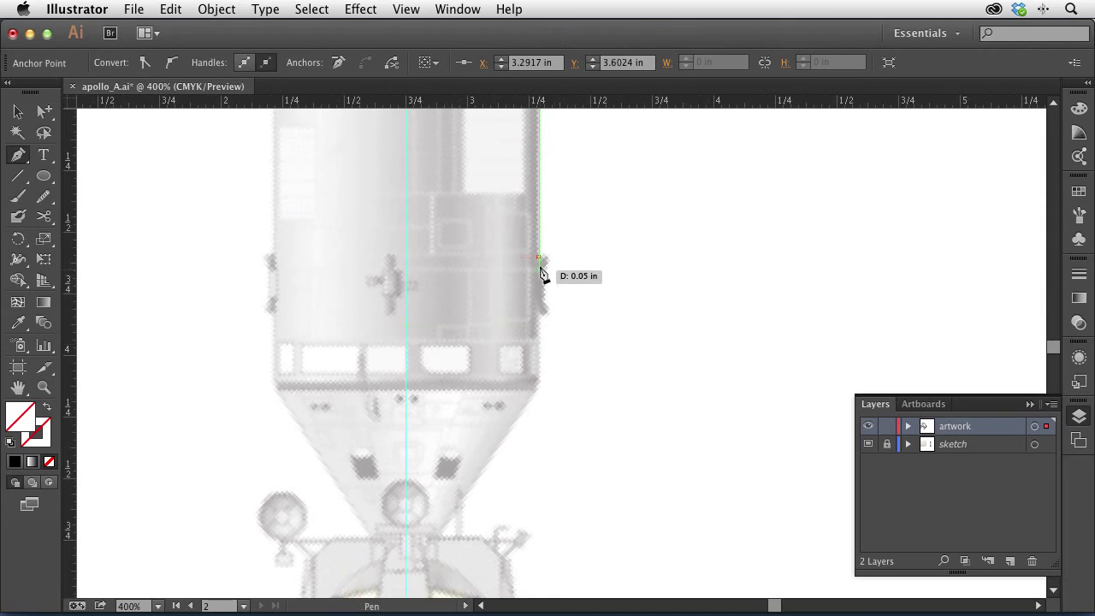
click(544, 257)
click(544, 314)
click(538, 313)
click(538, 387)
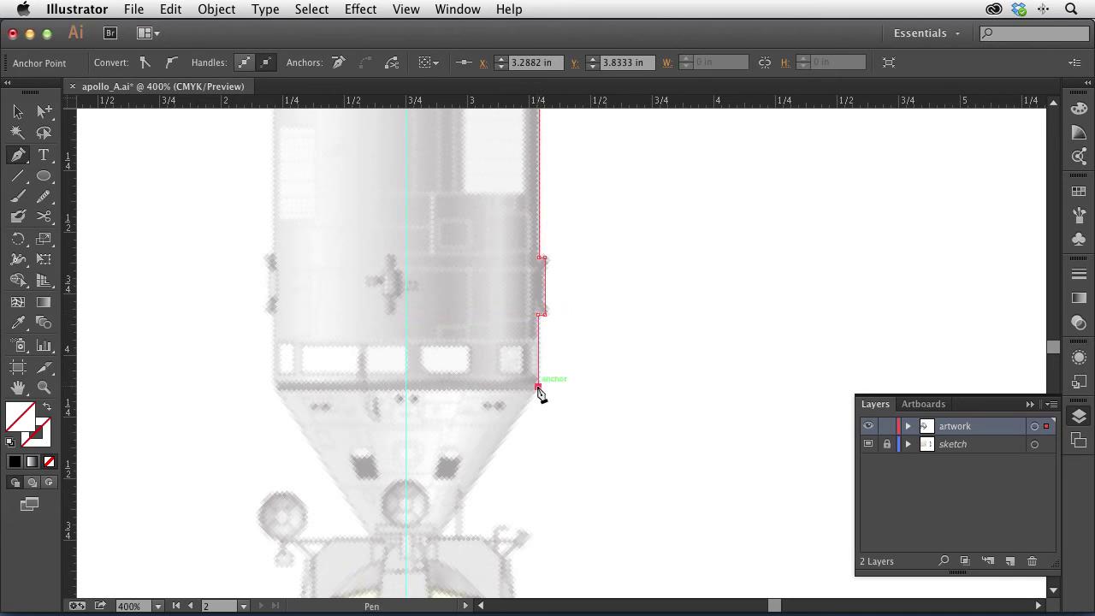
- Trace the cone's slanted right edge down to the lunar module, and give the path the default black stroke with no fill
drag(503, 416, 604, 162)
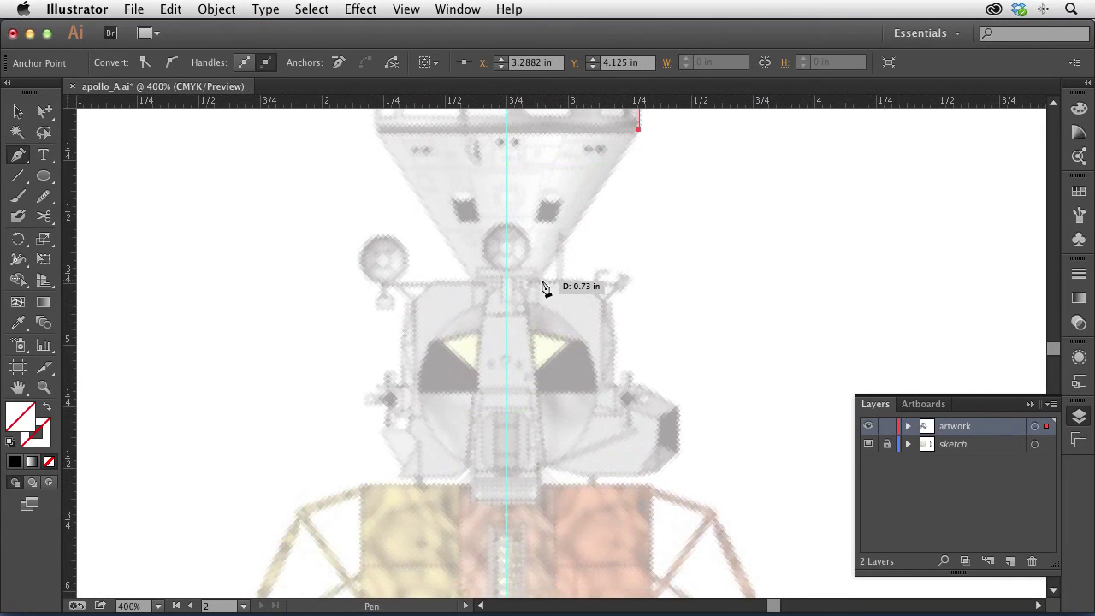
click(538, 280)
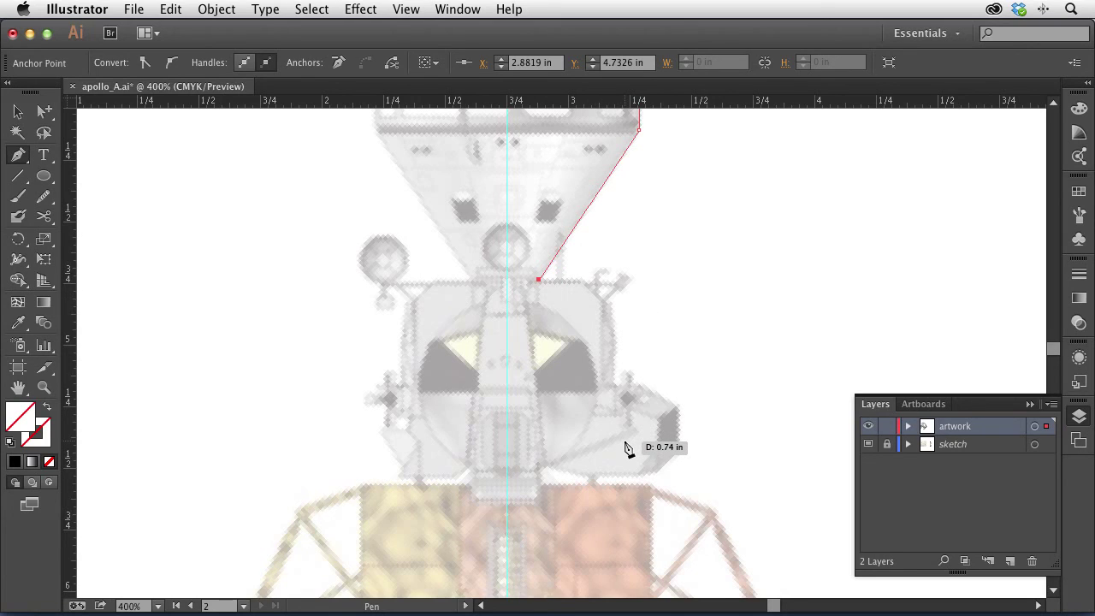
key(d)
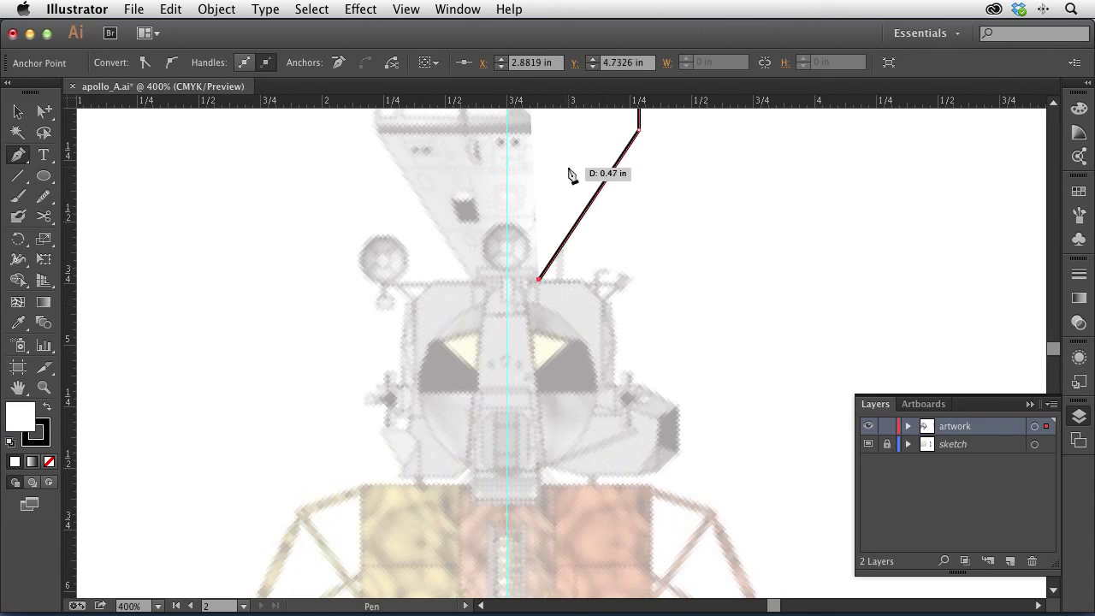
key(slash)
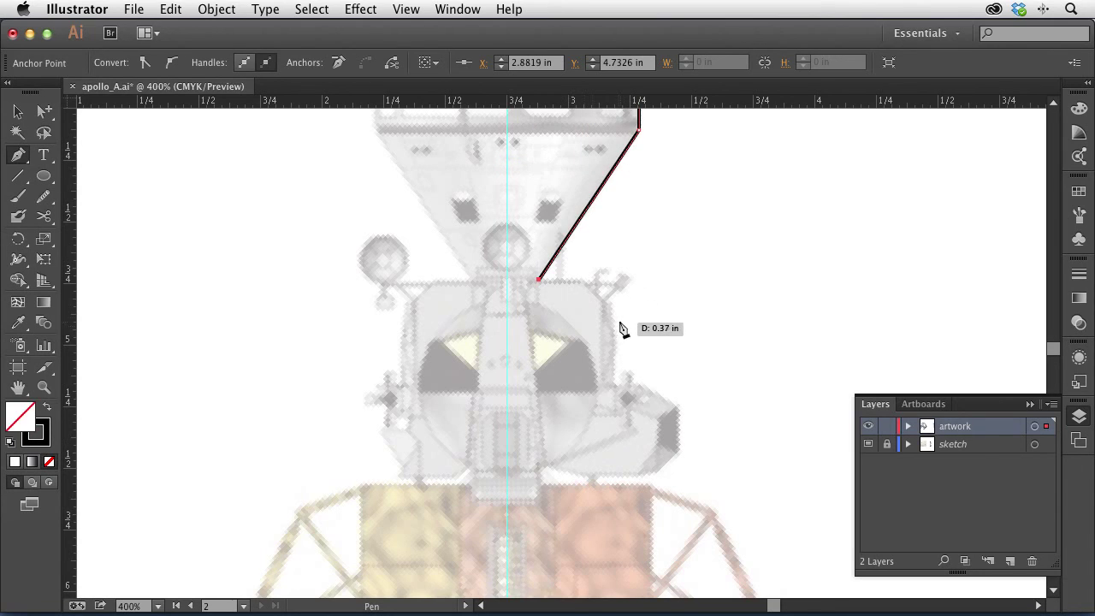
- Continue the path along the lunar module's top edge, across its angled right corner and straight down the body's side
shift+click(581, 279)
click(606, 305)
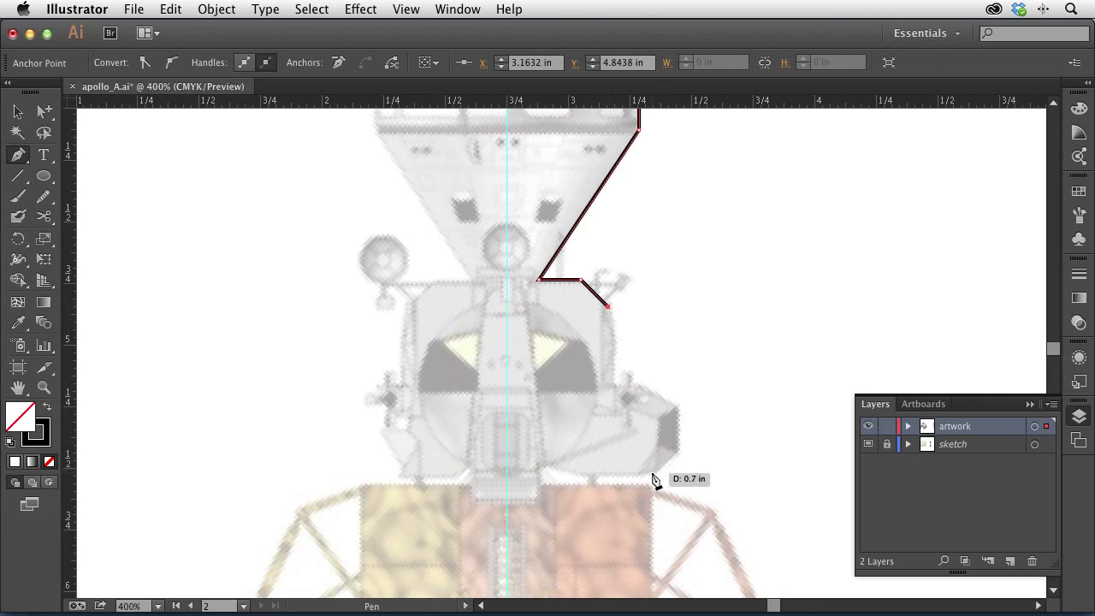
click(610, 475)
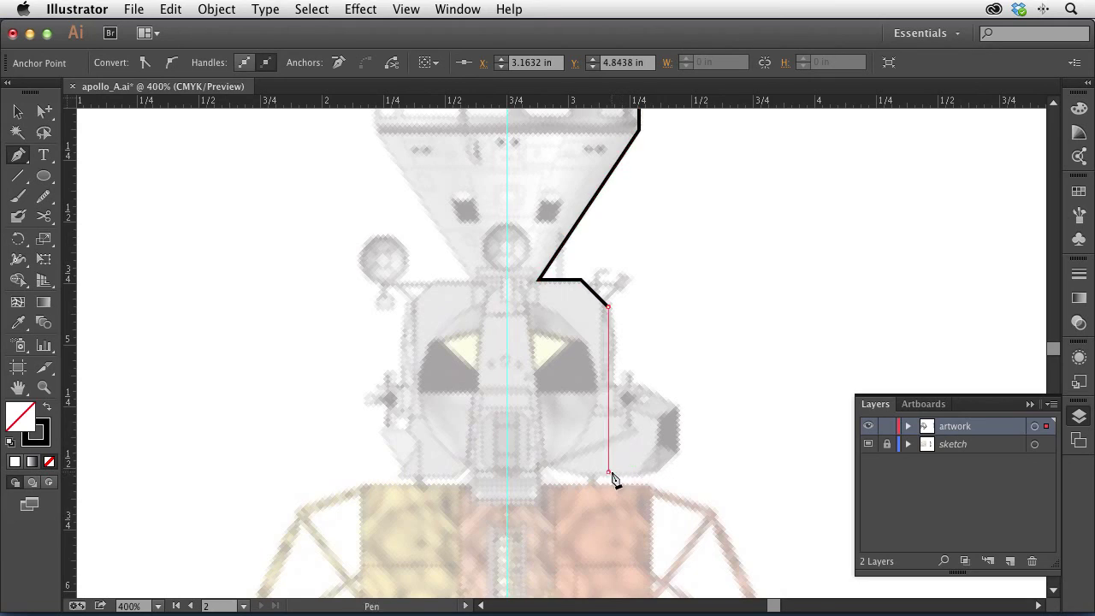
- Continue the path inward along the lunar module body's underside, down the short neck and out along the descent stage's top edge
click(543, 473)
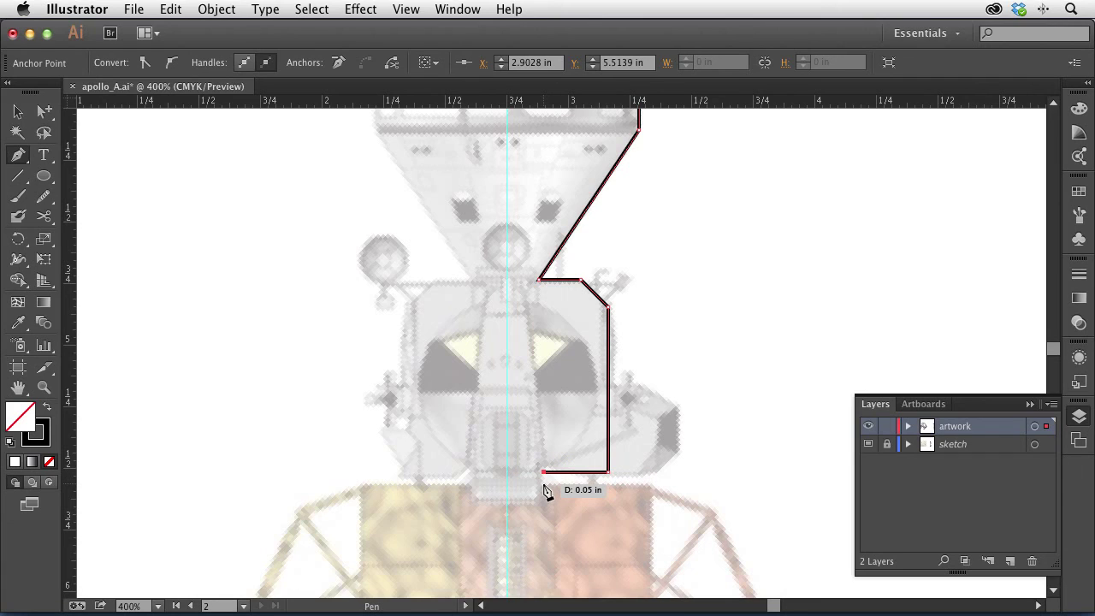
click(544, 486)
click(653, 492)
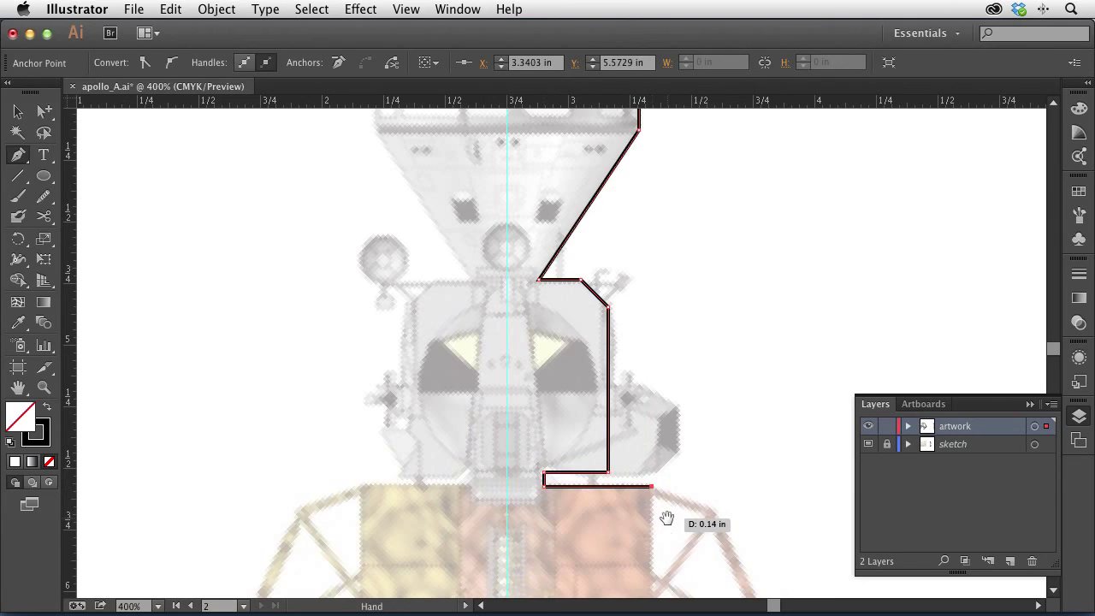
- Trace the descent stage's right side, stepped underside and small engine bell, ending the path on the centre guide
scroll(664, 521, down, 5)
click(655, 320)
click(630, 320)
click(631, 333)
click(548, 333)
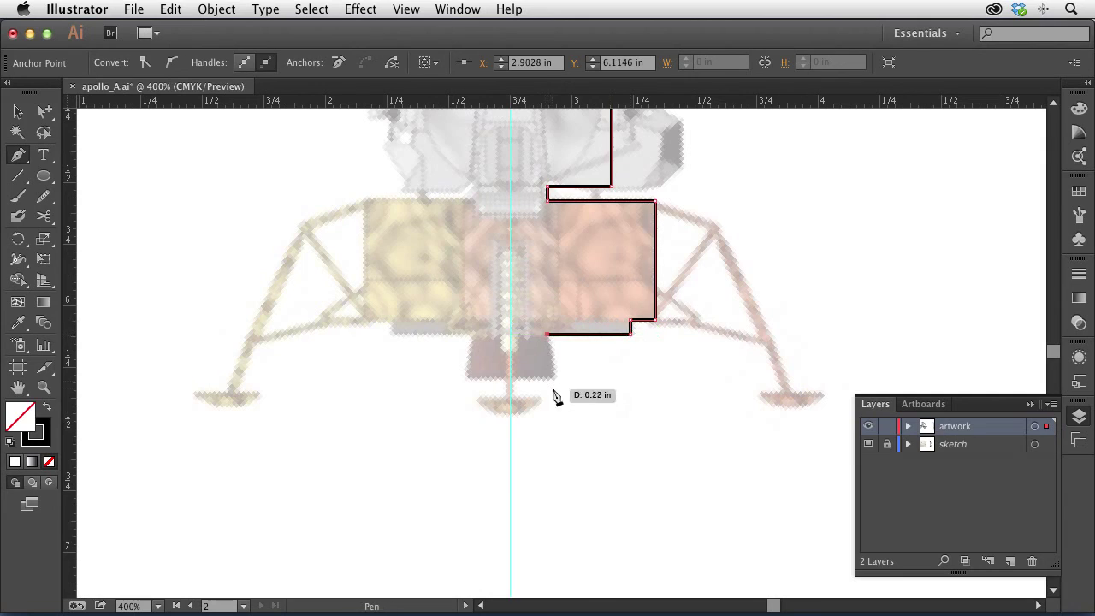
click(553, 377)
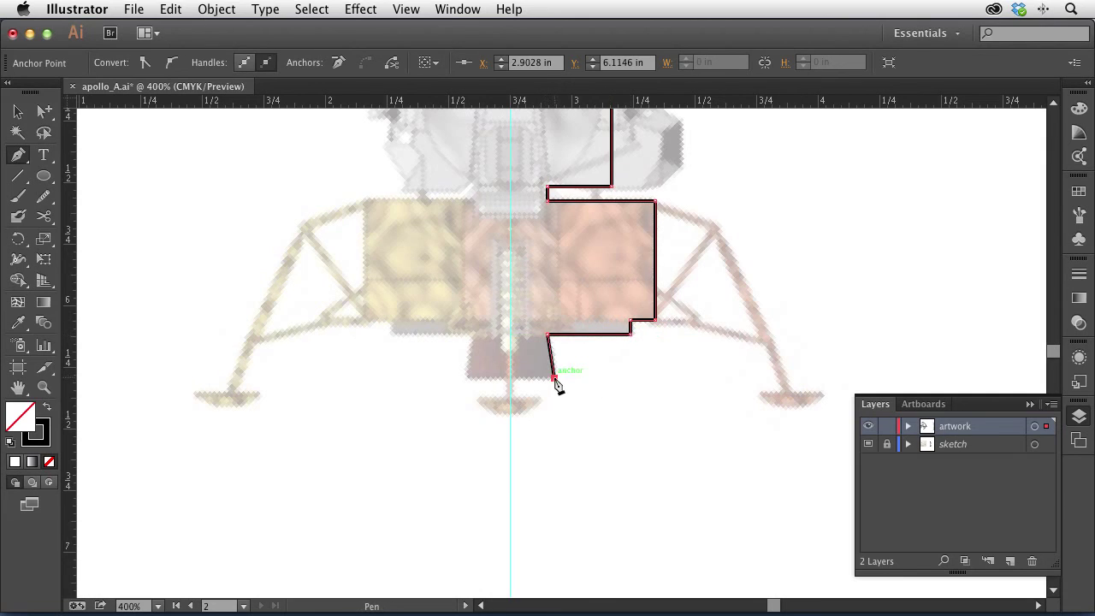
click(510, 378)
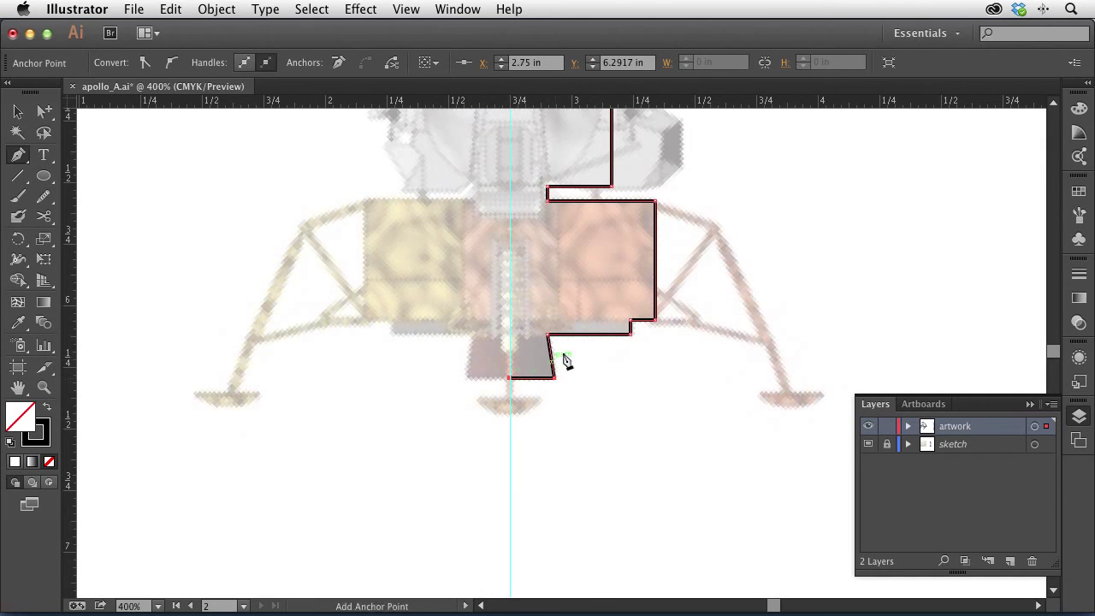
- Reflect a copy of the finished right-half spacecraft outline across the centre guide to form the left half
key(space)
drag(557, 220, 568, 449)
drag(565, 344, 572, 452)
drag(609, 359, 610, 504)
drag(630, 206, 614, 460)
drag(617, 299, 611, 442)
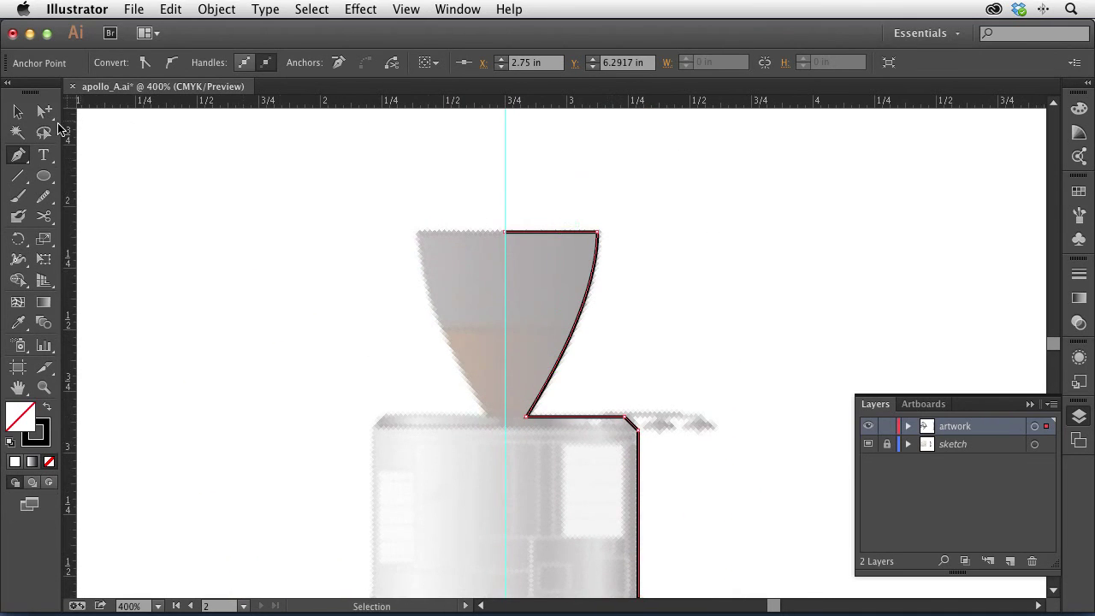
key(super+1)
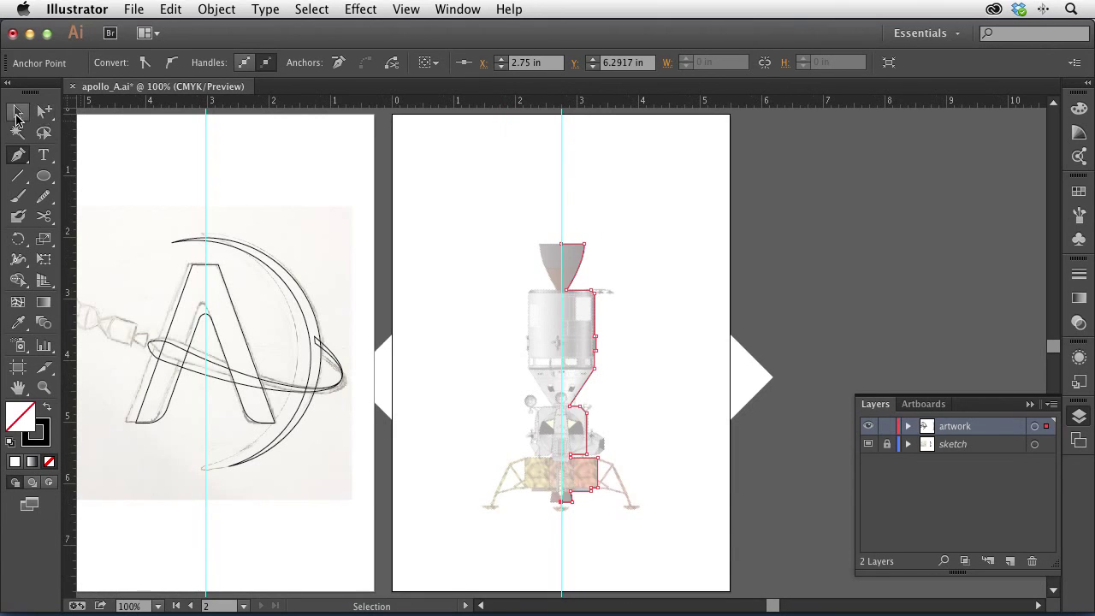
key(v)
click(594, 278)
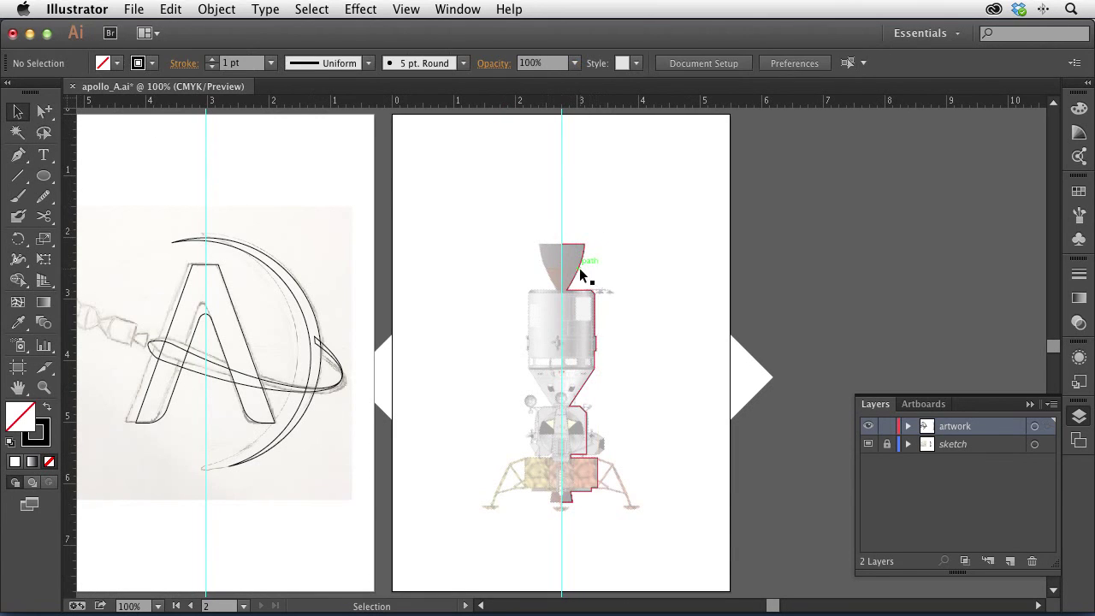
click(579, 254)
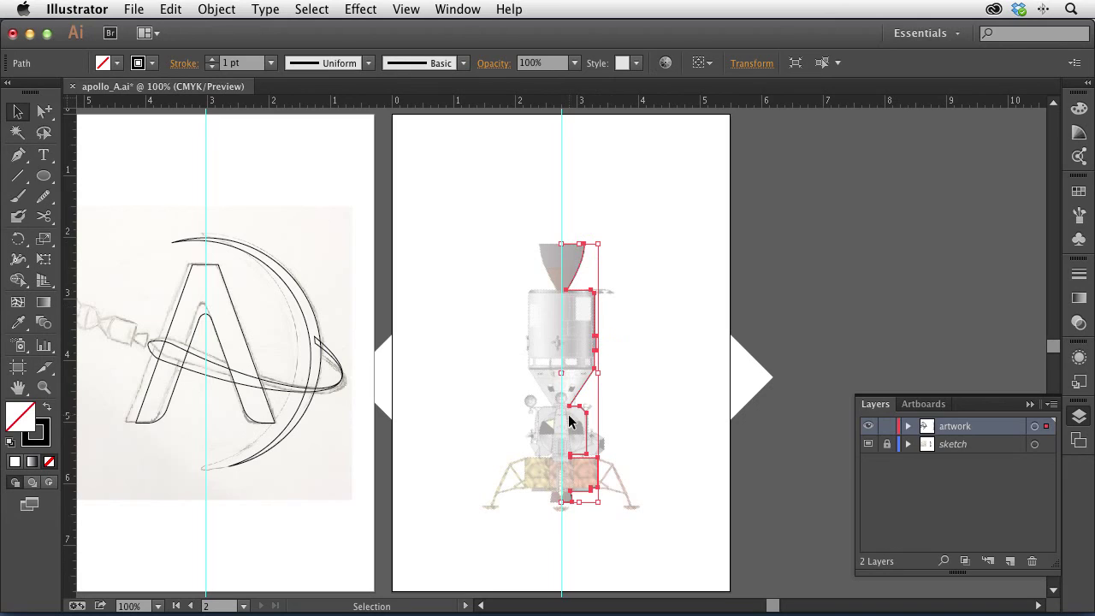
key(o)
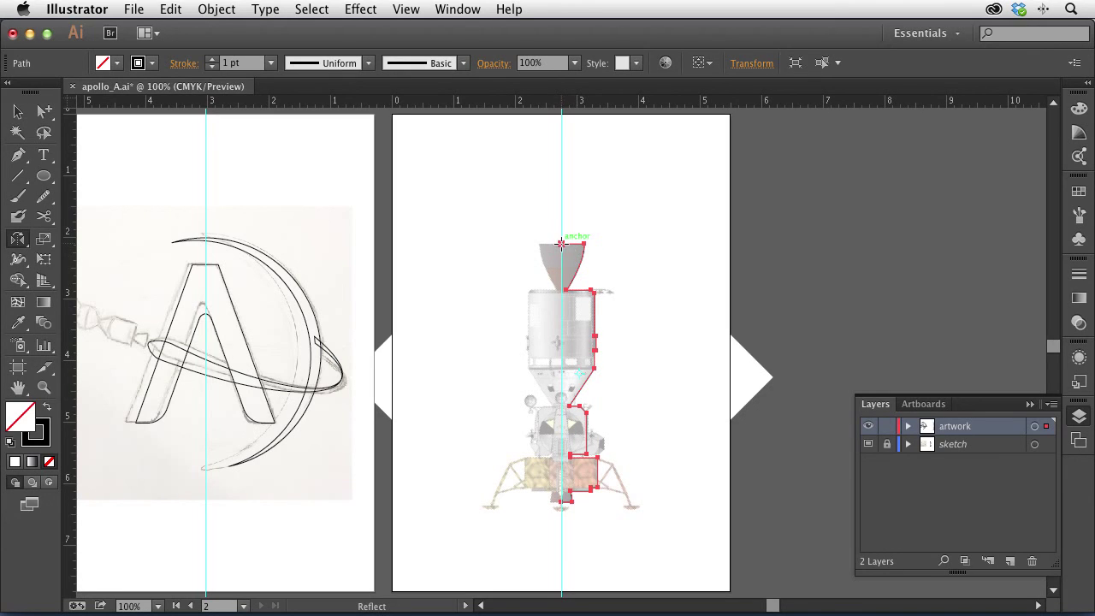
drag(588, 395, 631, 448)
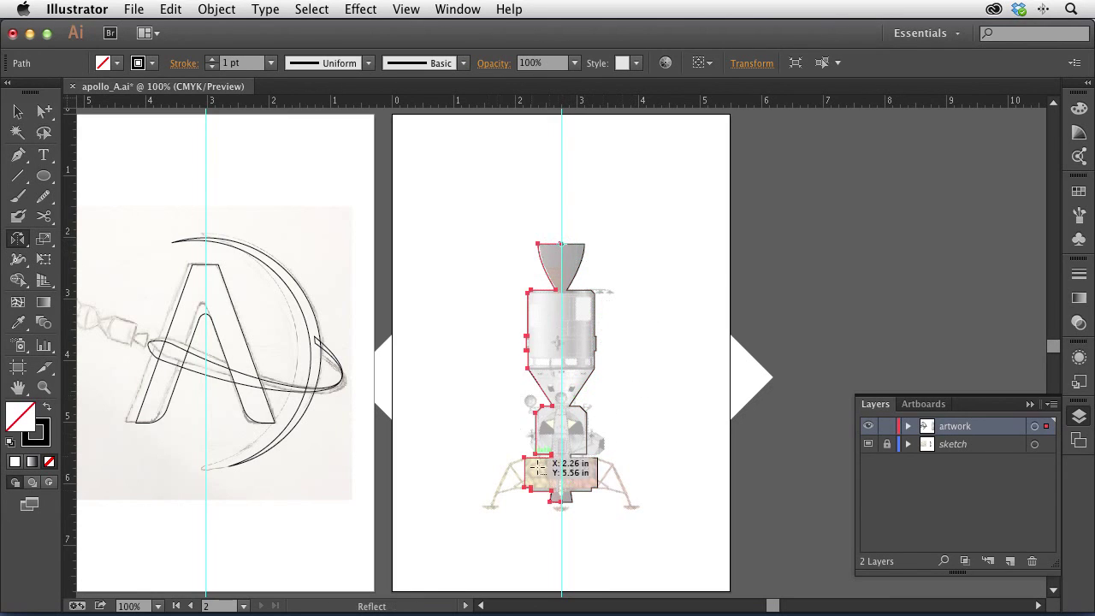
- Select the left and right halves of the spacecraft outline together
key(v)
drag(499, 198, 537, 255)
click(580, 336)
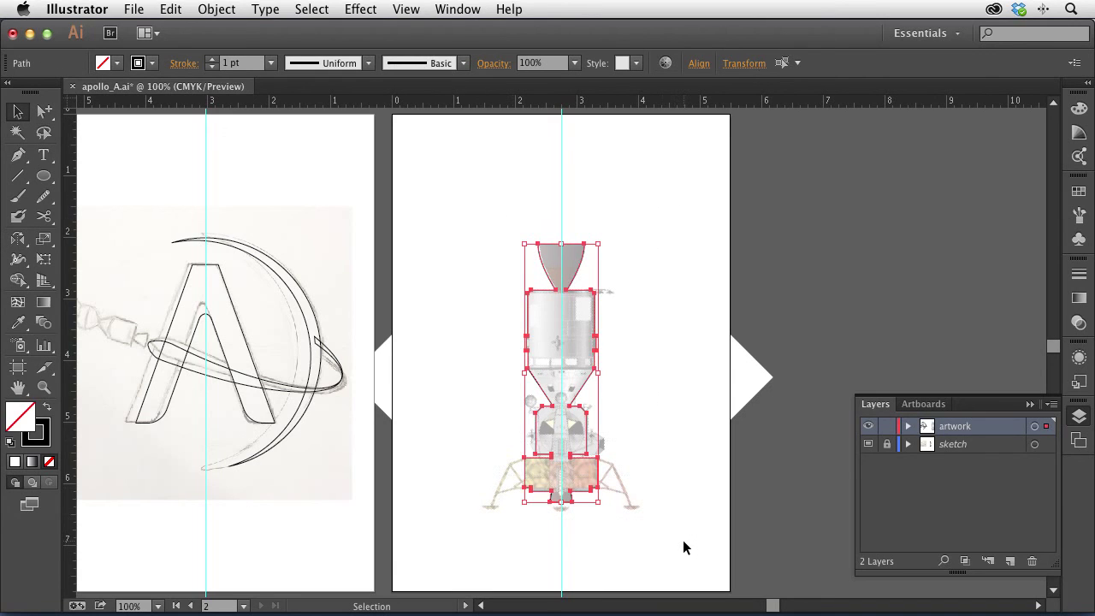
key(super+alt)
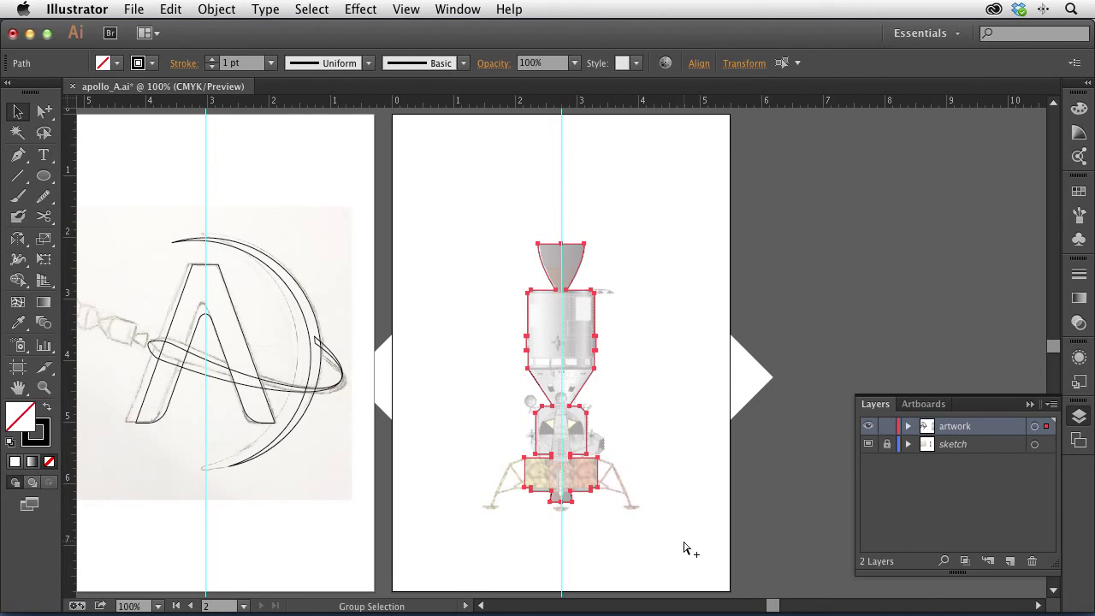
click(673, 390)
- Draw a closed triangle with the Pen tool around the lunar module's left yellow window
key(super+space)
click(581, 395)
click(552, 362)
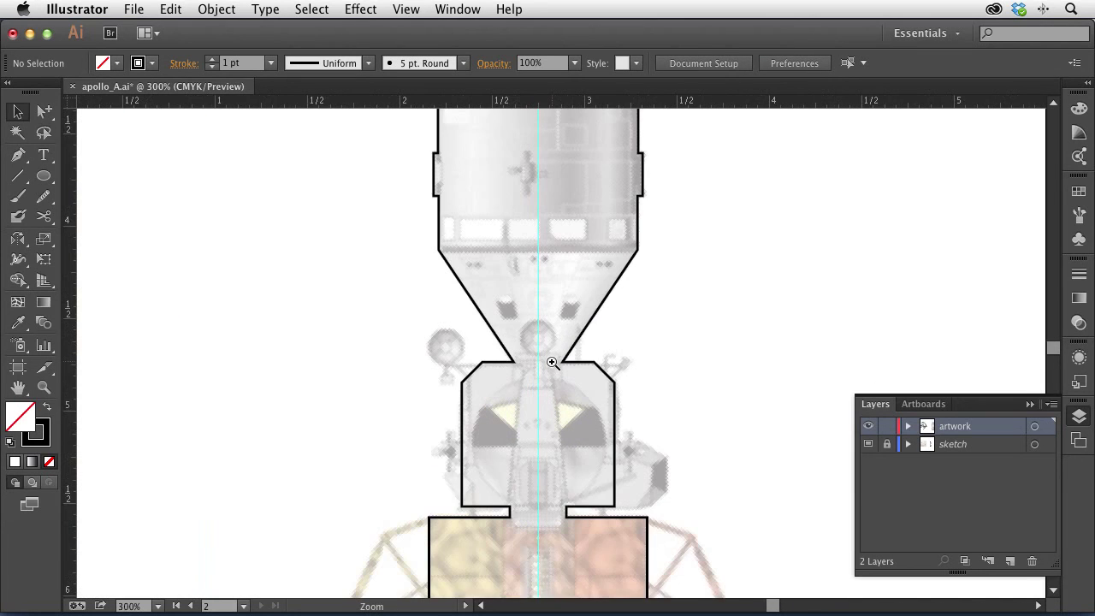
click(551, 362)
click(552, 321)
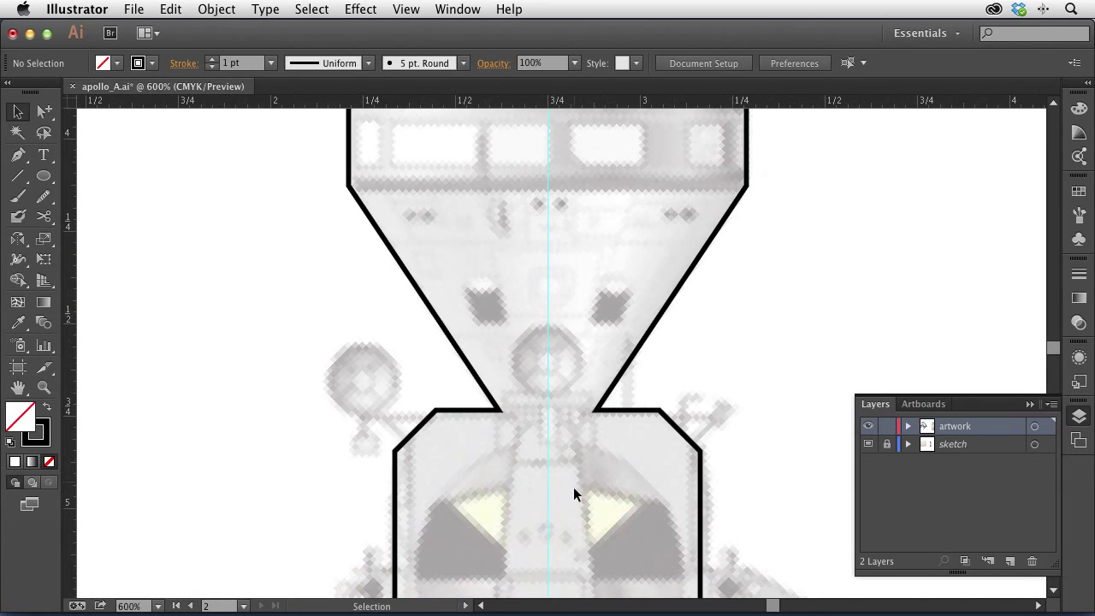
scroll(573, 486, down, 5)
click(18, 154)
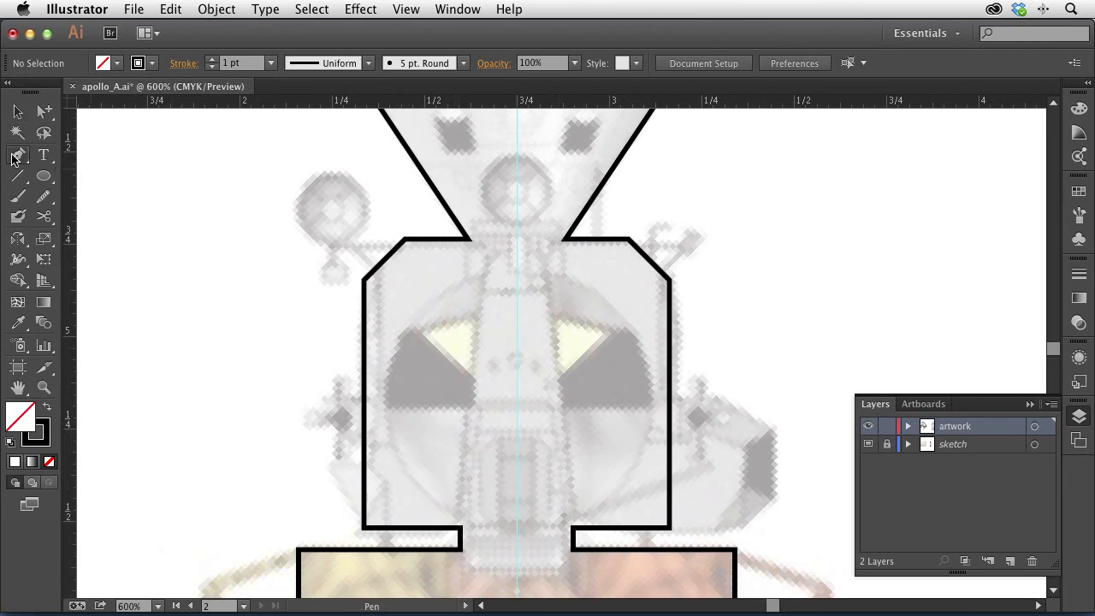
click(416, 332)
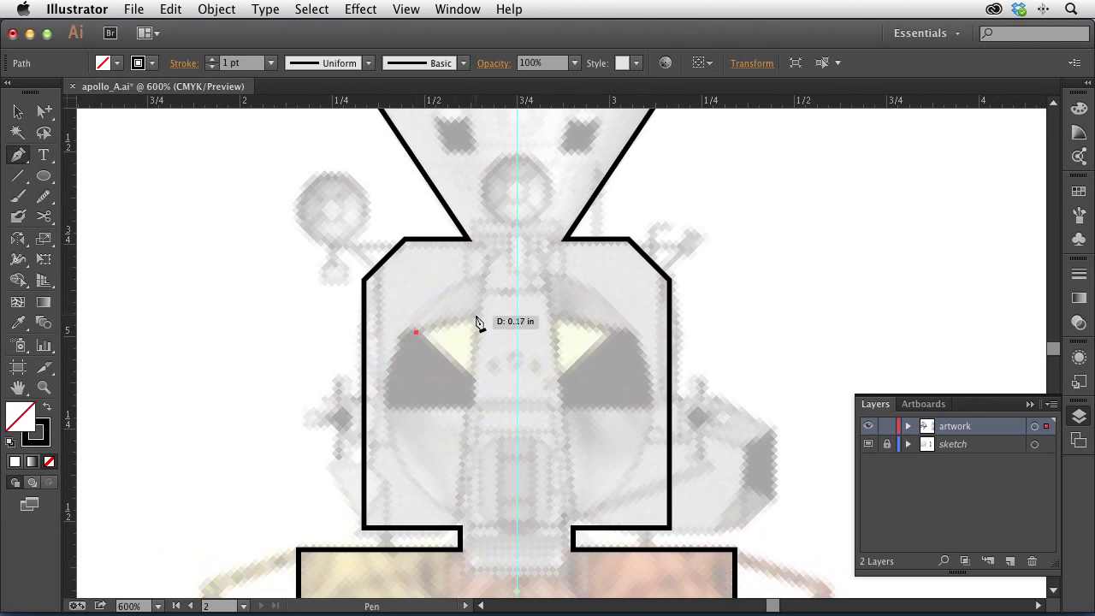
click(479, 314)
click(469, 377)
click(415, 332)
key(v)
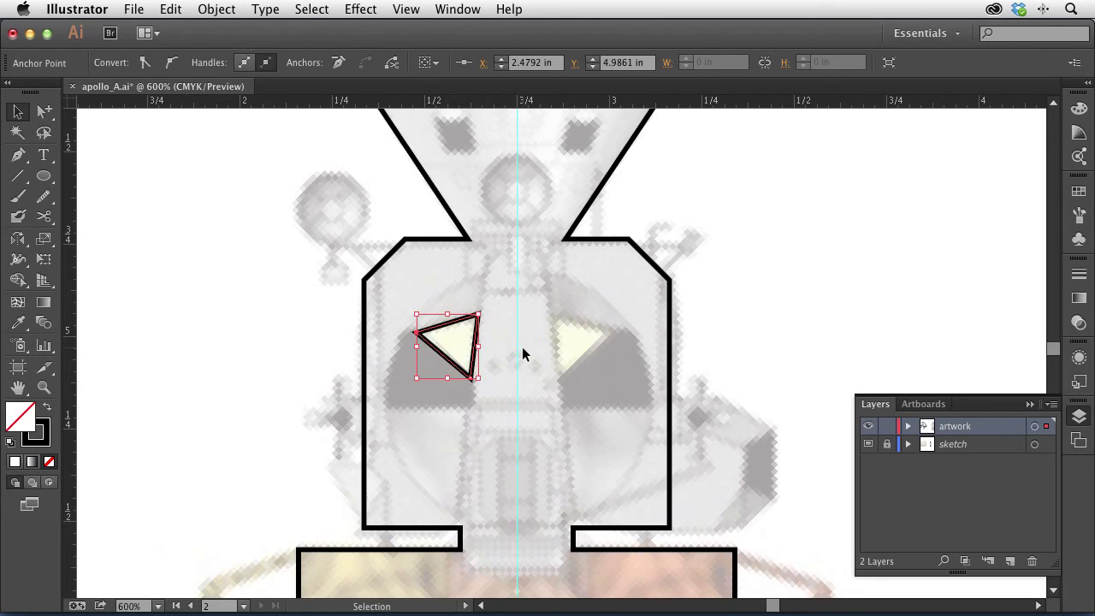
key(o)
drag(561, 358, 581, 384)
key(super+z)
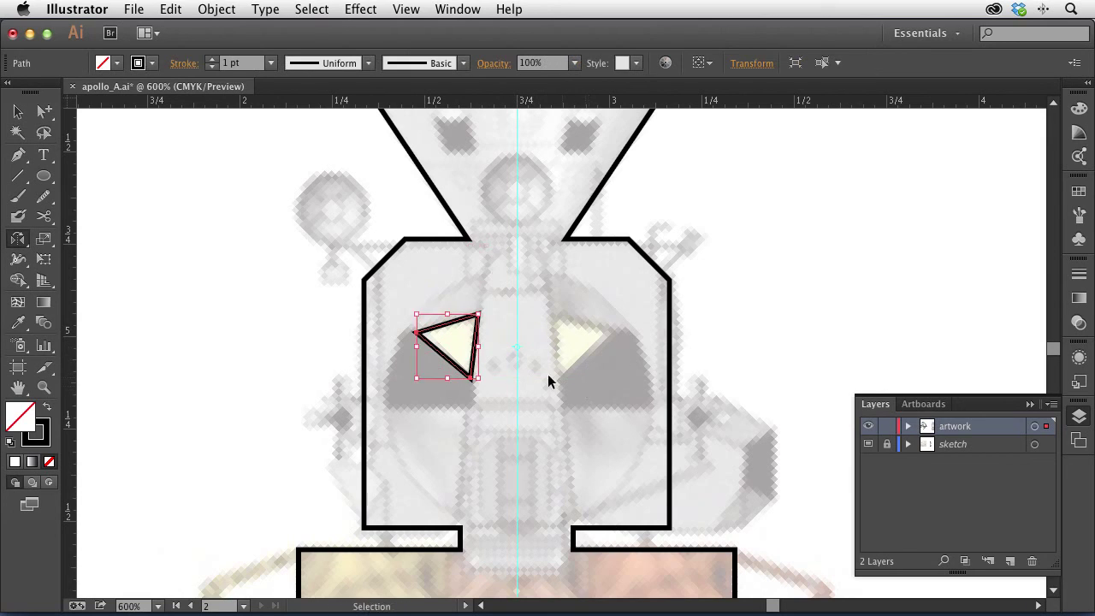
click(17, 111)
click(163, 245)
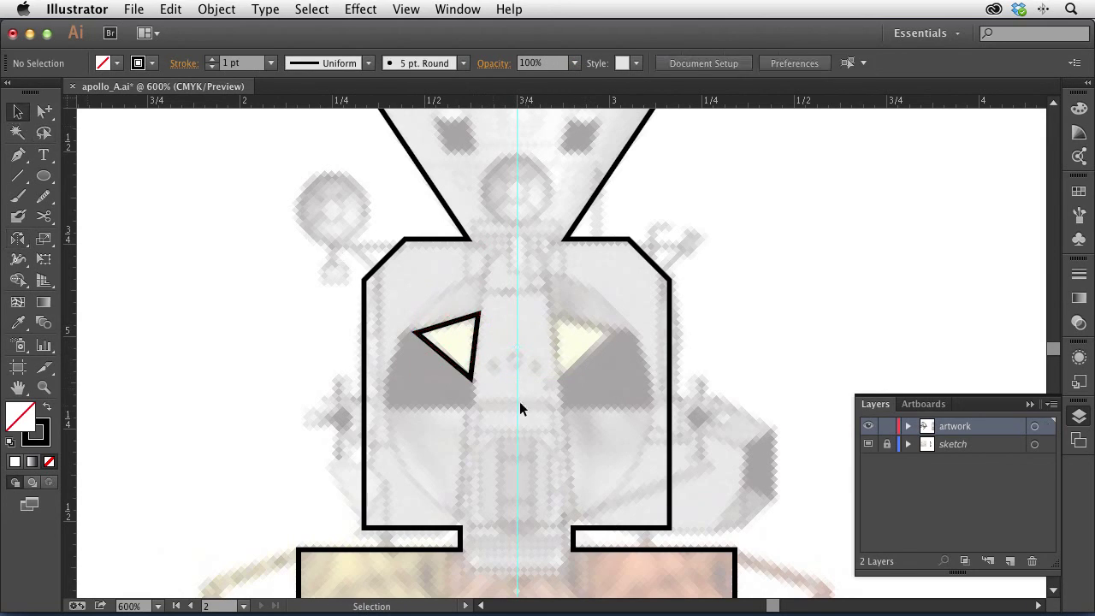
- Reflect a copy of the triangular window across the centre guide onto the lunar module's right yellow window
click(460, 372)
key(o)
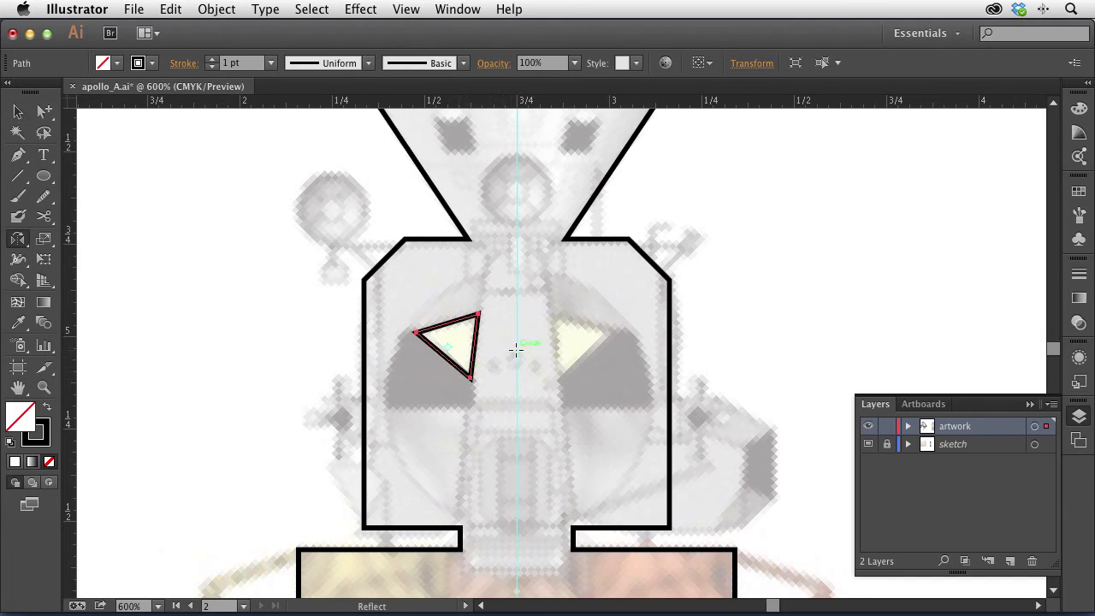
click(517, 350)
drag(574, 384, 520, 389)
click(17, 112)
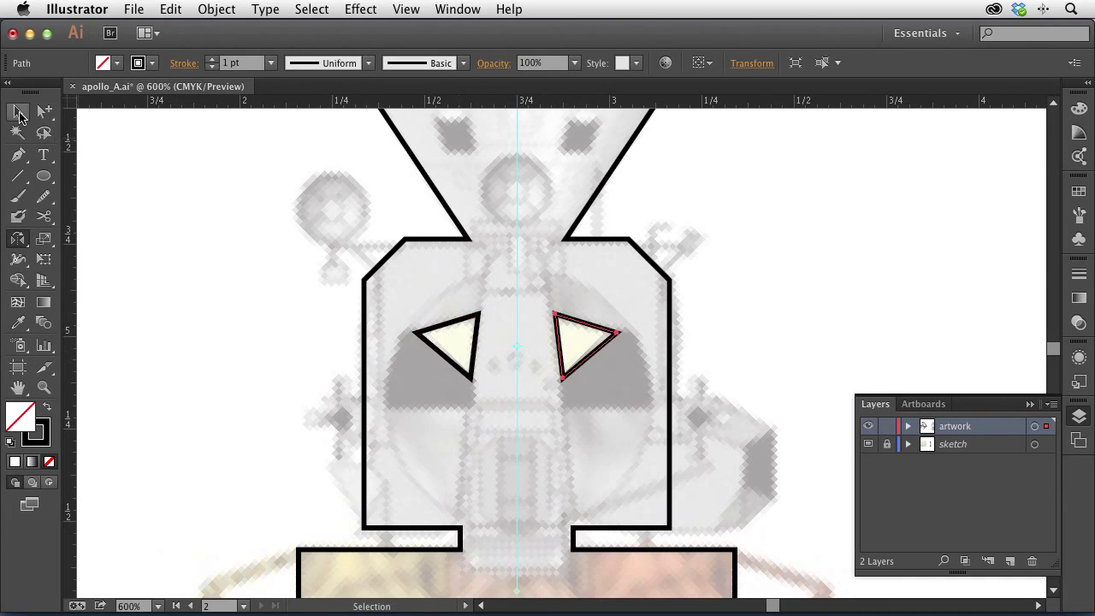
click(245, 227)
- Draw a small rectangle over the cone's left dark window and shear it to slant along the cone's edge
key(space)
drag(501, 234, 498, 415)
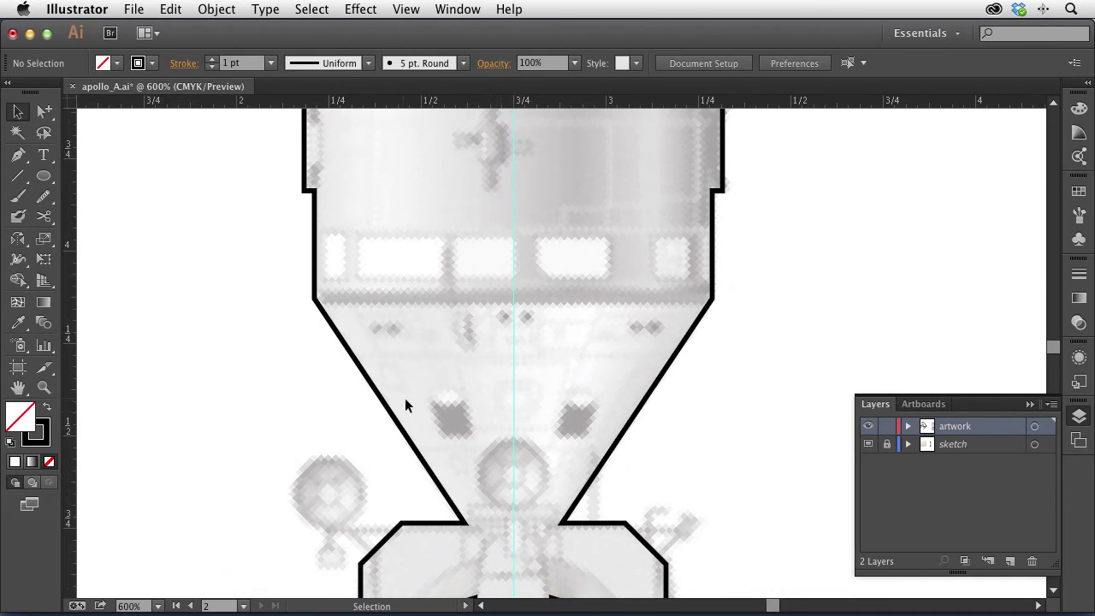
drag(47, 177, 115, 182)
drag(431, 397, 476, 450)
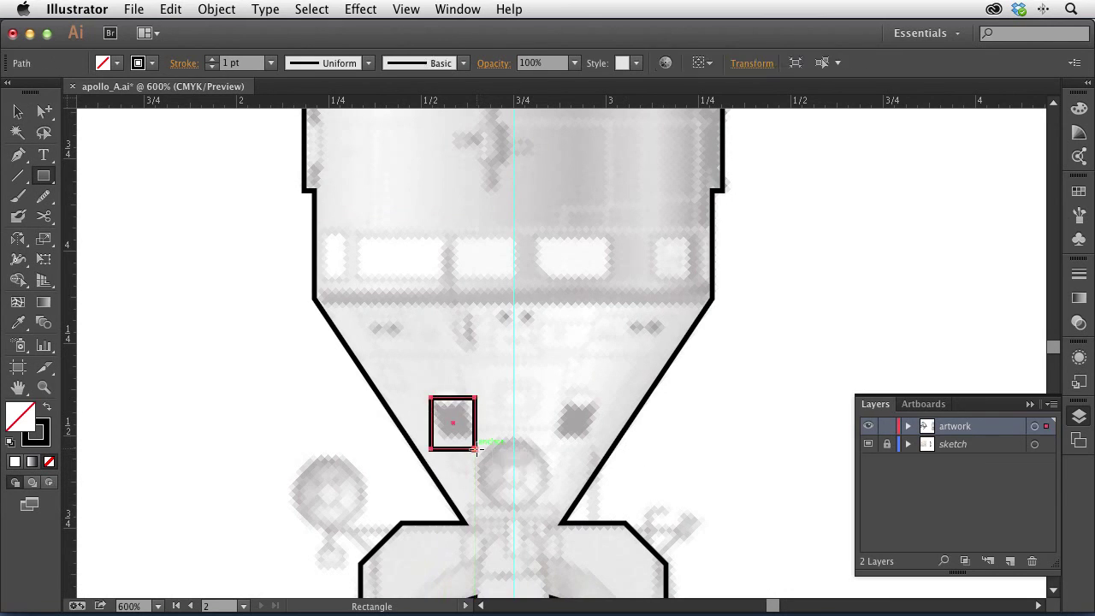
drag(15, 241, 85, 259)
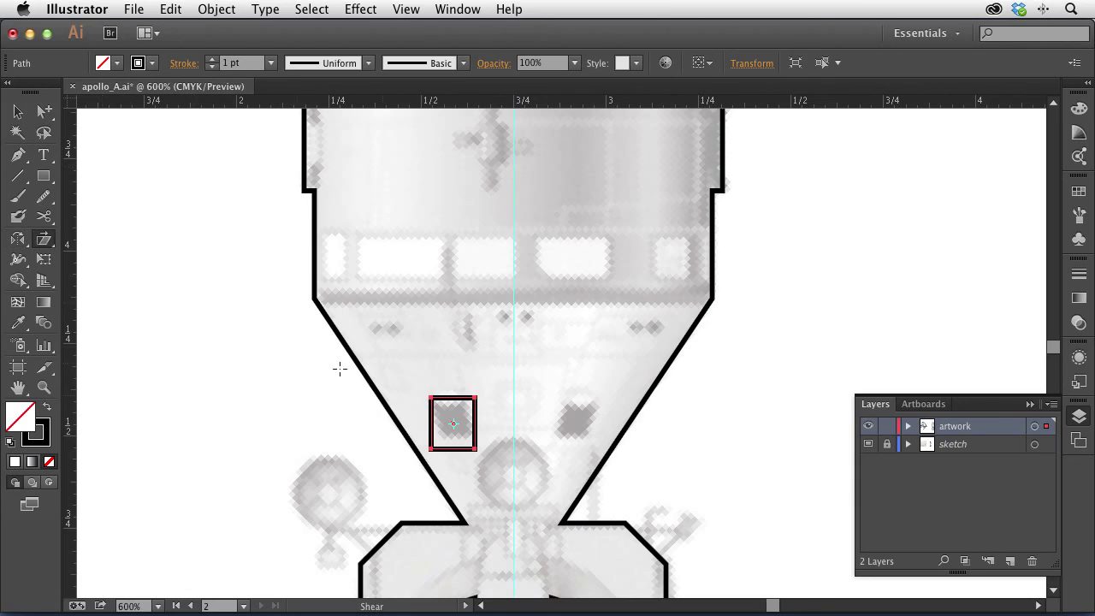
mouse_move(509, 462)
mouse_down()
mouse_move(528, 464)
mouse_move(525, 453)
mouse_up()
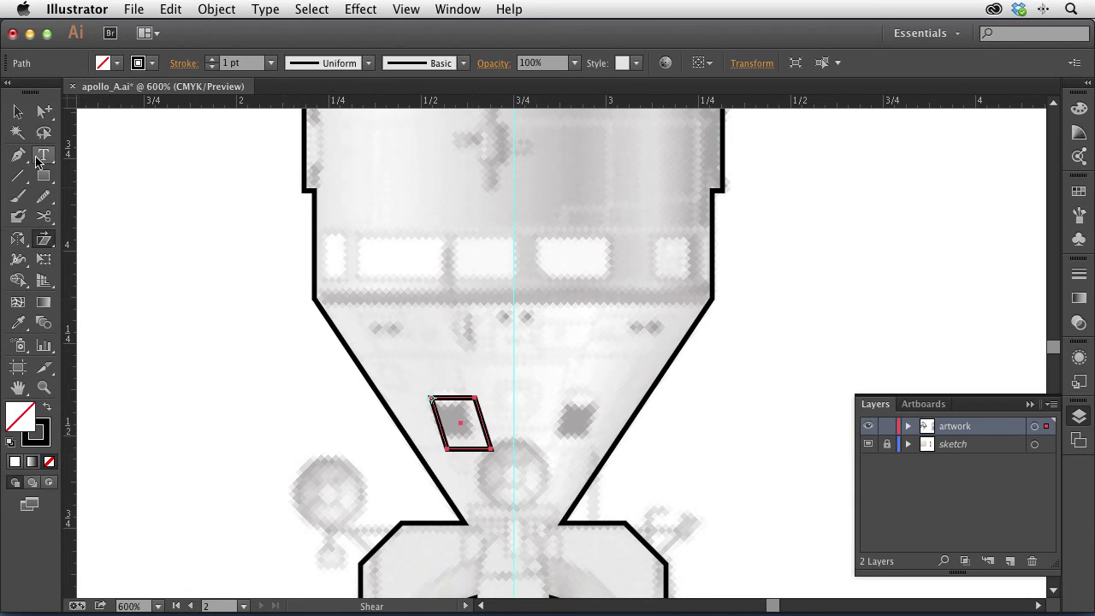
- Reshape the slanted window by moving its bottom edge up and its right corners inward to fit the dark window
click(47, 118)
drag(47, 118, 107, 115)
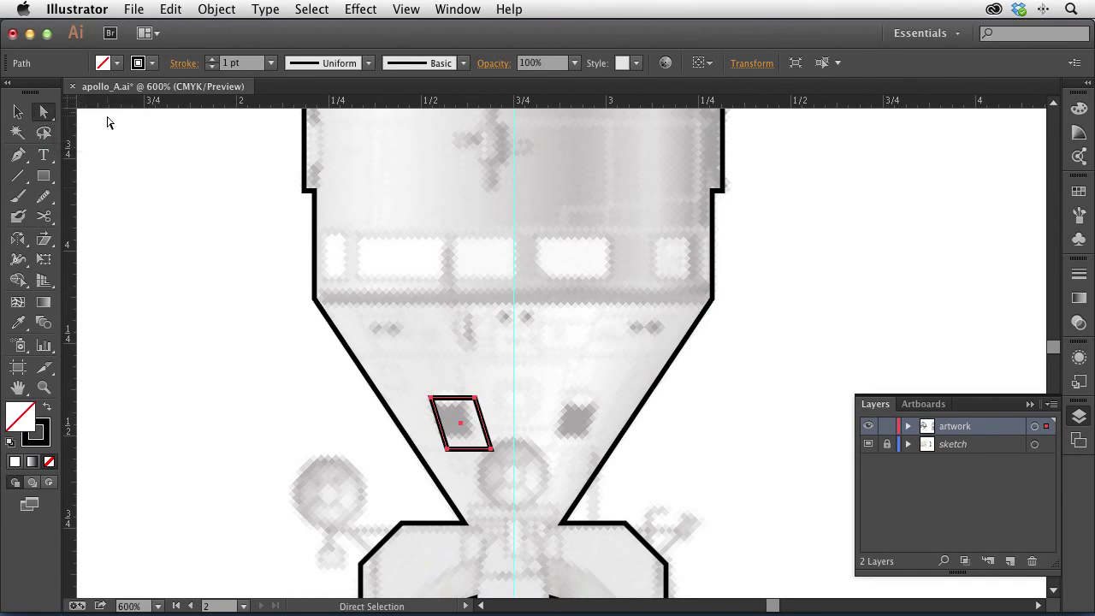
click(466, 463)
mouse_move(474, 448)
mouse_down()
mouse_move(486, 425)
mouse_move(470, 440)
mouse_up()
click(483, 465)
click(490, 454)
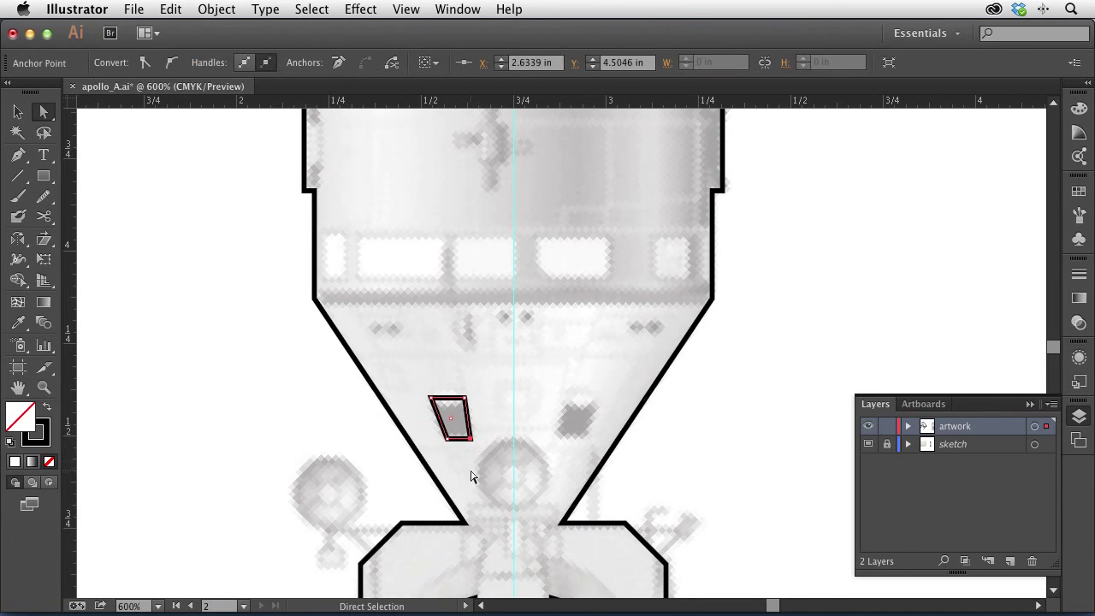
click(321, 460)
- Reflect the whole left cone window shape across the centre guide
alt+click(456, 437)
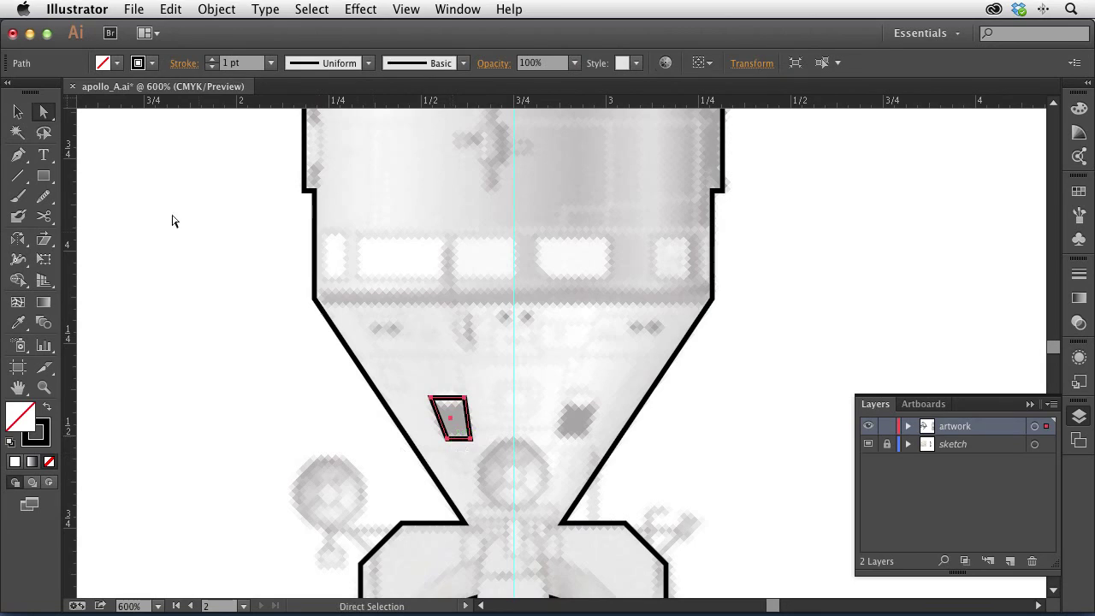
key(o)
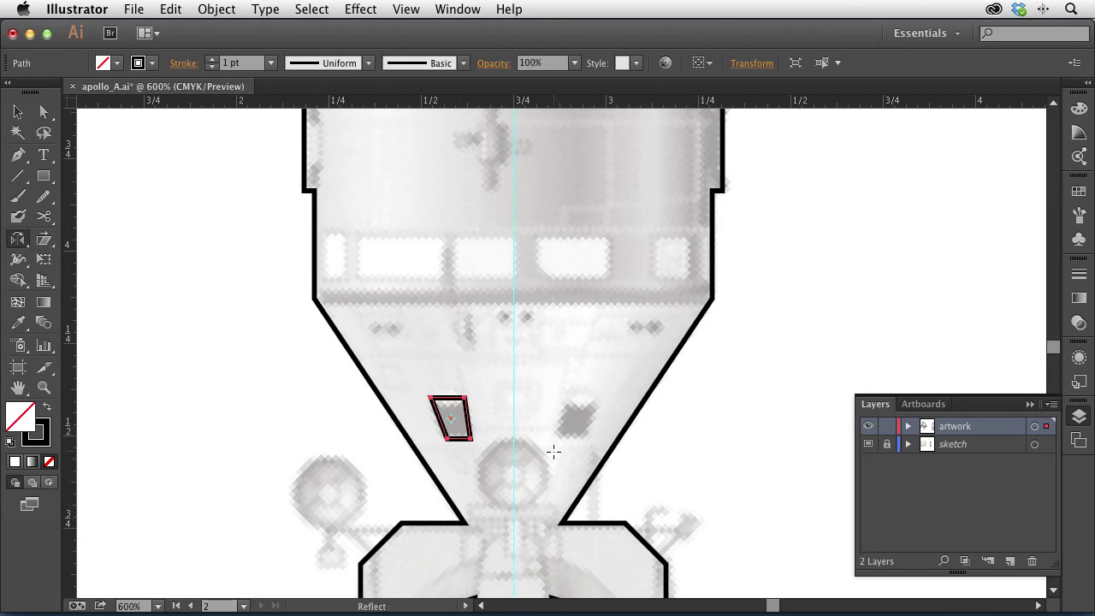
- Reflect a copy of the slanted window across the vertical centre guide to form the matching window
click(514, 419)
drag(556, 428, 496, 423)
key(a)
click(17, 112)
click(475, 265)
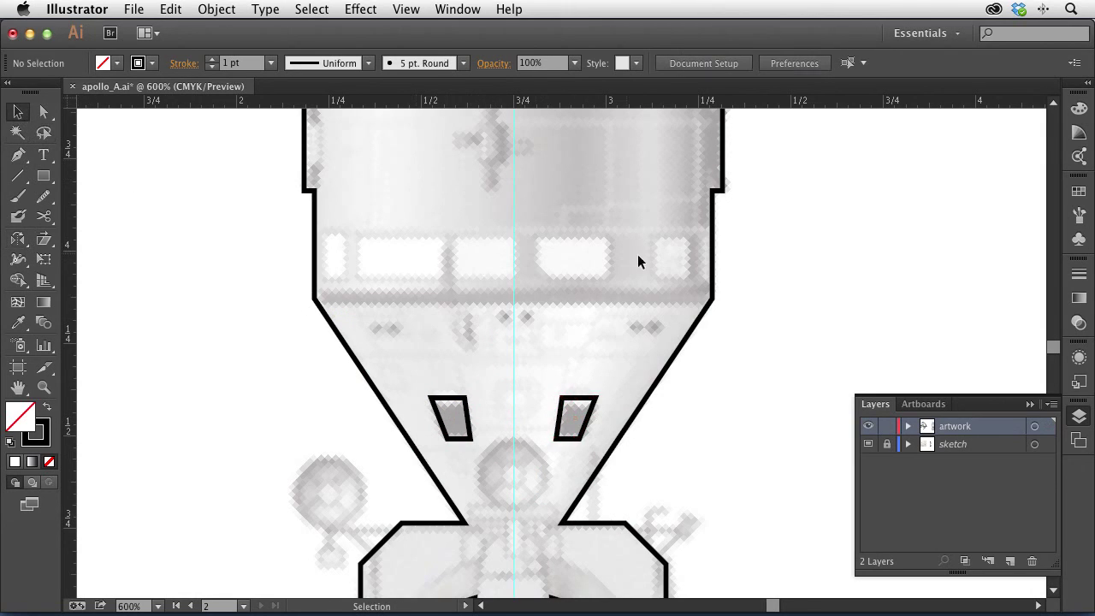
- Draw the row of five rectangular windows above the cone with rectangles and duplicates that follow the sketch
click(44, 176)
mouse_move(328, 237)
mouse_down()
mouse_move(353, 282)
mouse_move(341, 262)
mouse_move(433, 256)
mouse_up()
click(17, 111)
drag(385, 244, 555, 245)
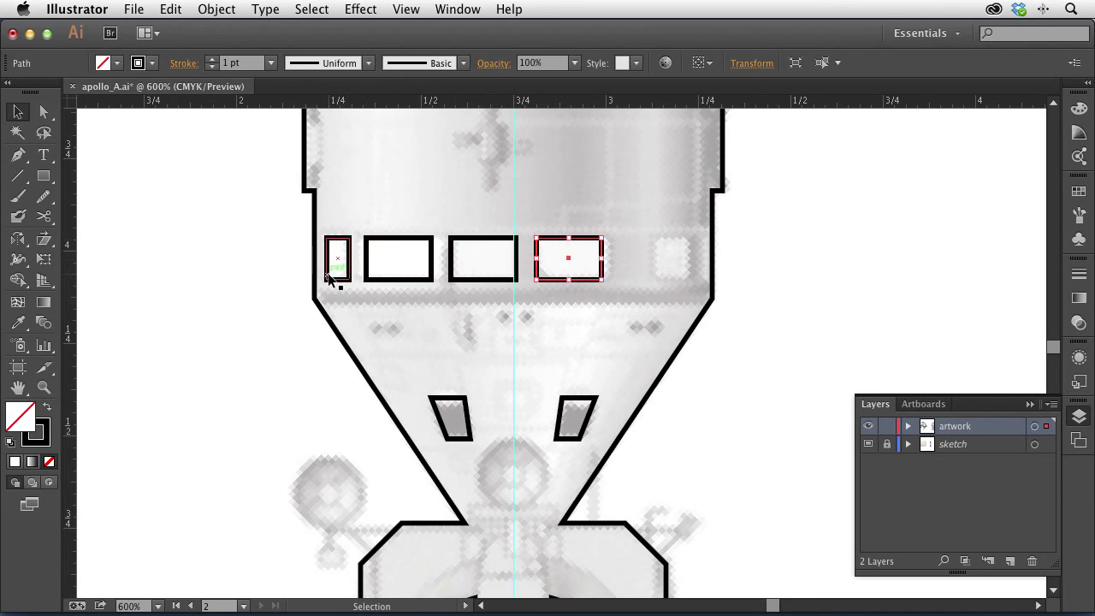
drag(554, 246, 655, 258)
click(791, 249)
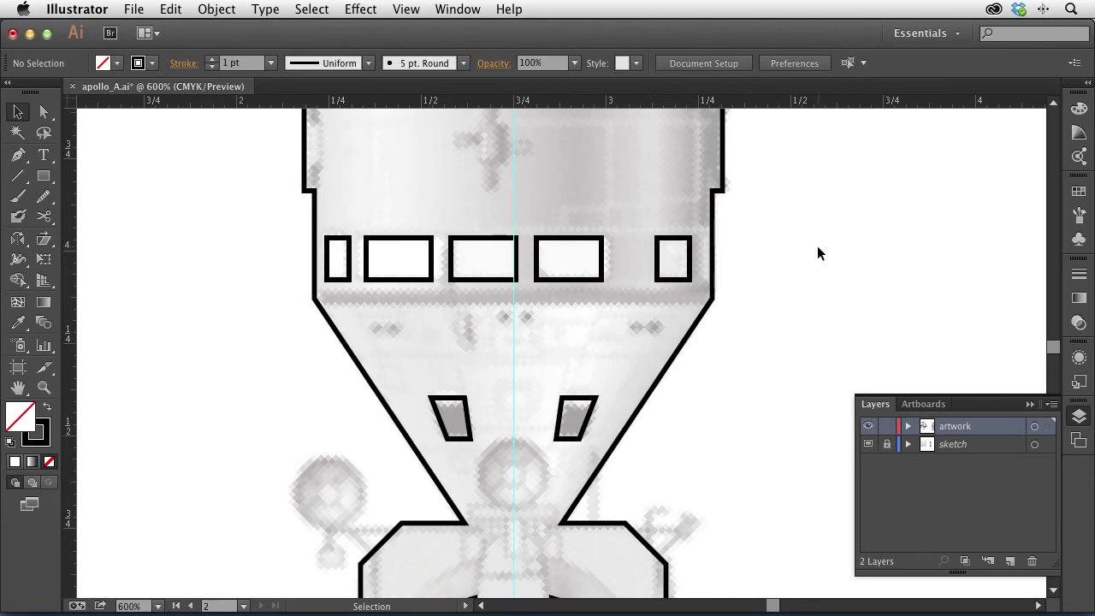
- Draw a closed five-sided Pen outline over the pod on the lunar module's left side, overlapping the body outline
key(super+minus)
key(super+minus)
key(super+minus)
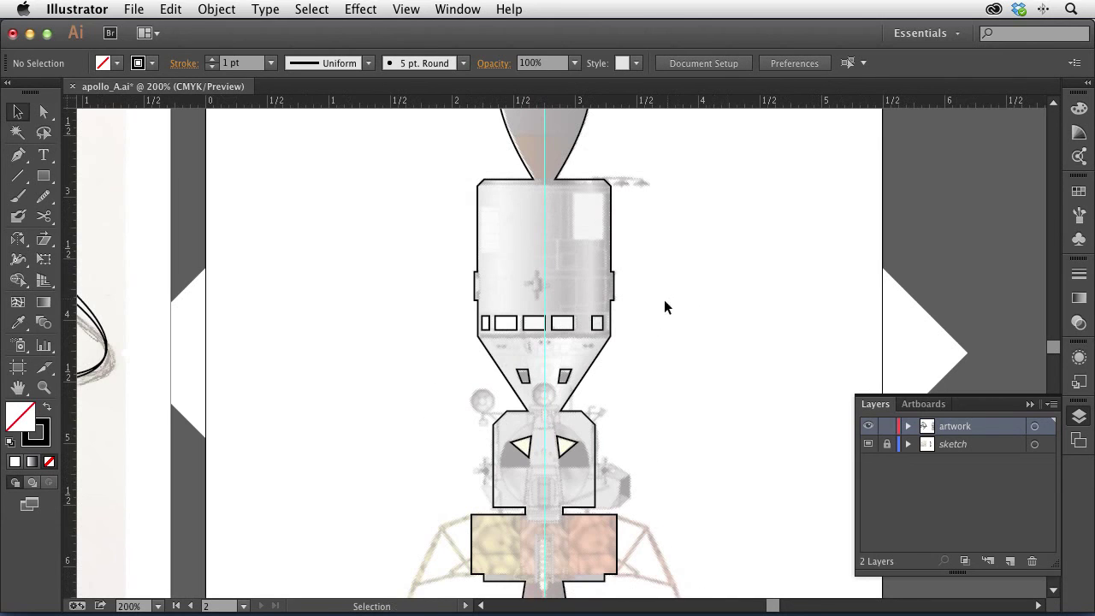
drag(614, 276, 640, 264)
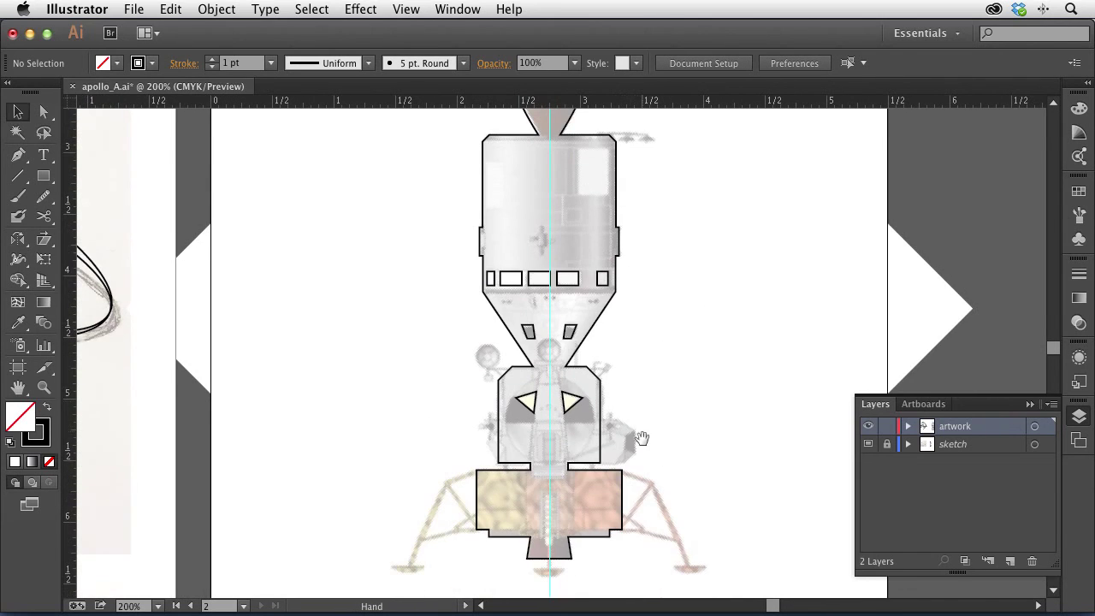
drag(642, 438, 631, 339)
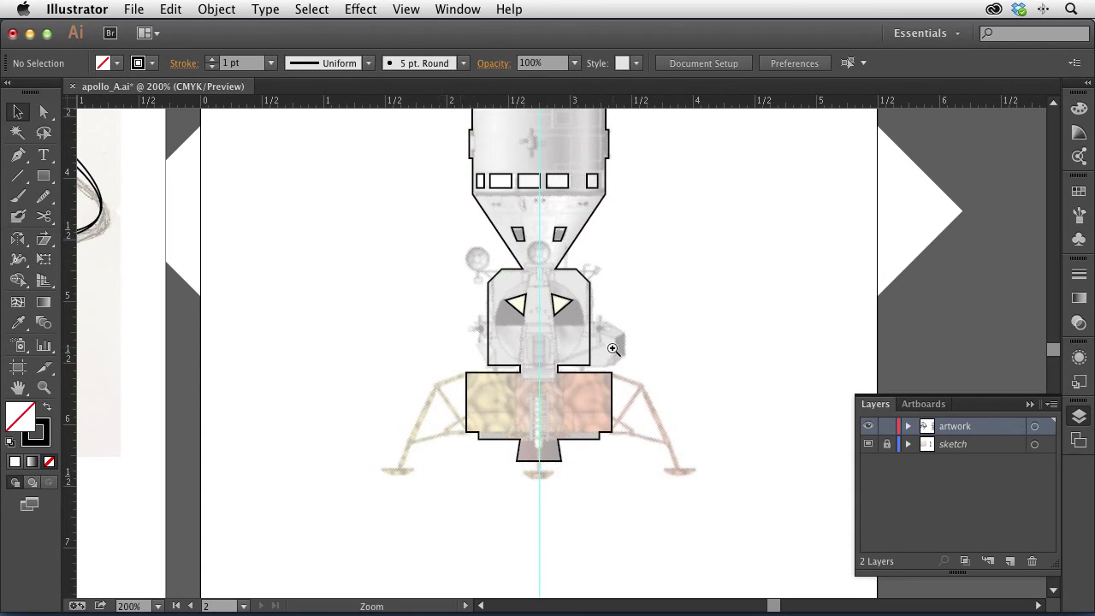
click(551, 342)
click(21, 159)
drag(437, 315, 441, 327)
click(437, 350)
click(460, 376)
click(479, 361)
click(479, 315)
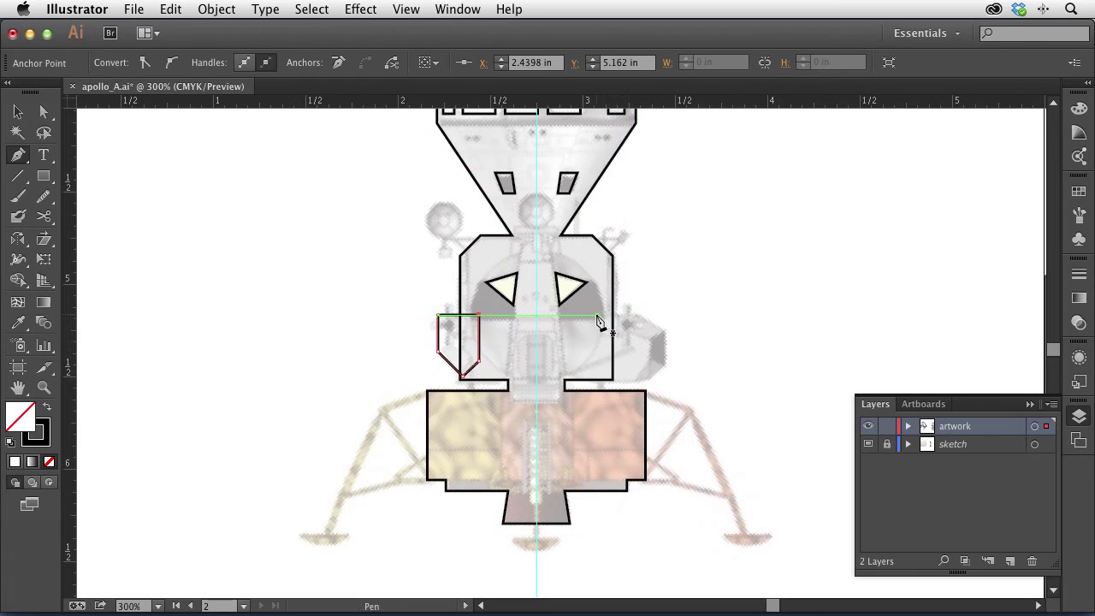
- Draw a closed six-sided Pen outline over the larger pod on the module's right side, overlapping the body, and deselect it
click(596, 316)
click(636, 315)
click(656, 336)
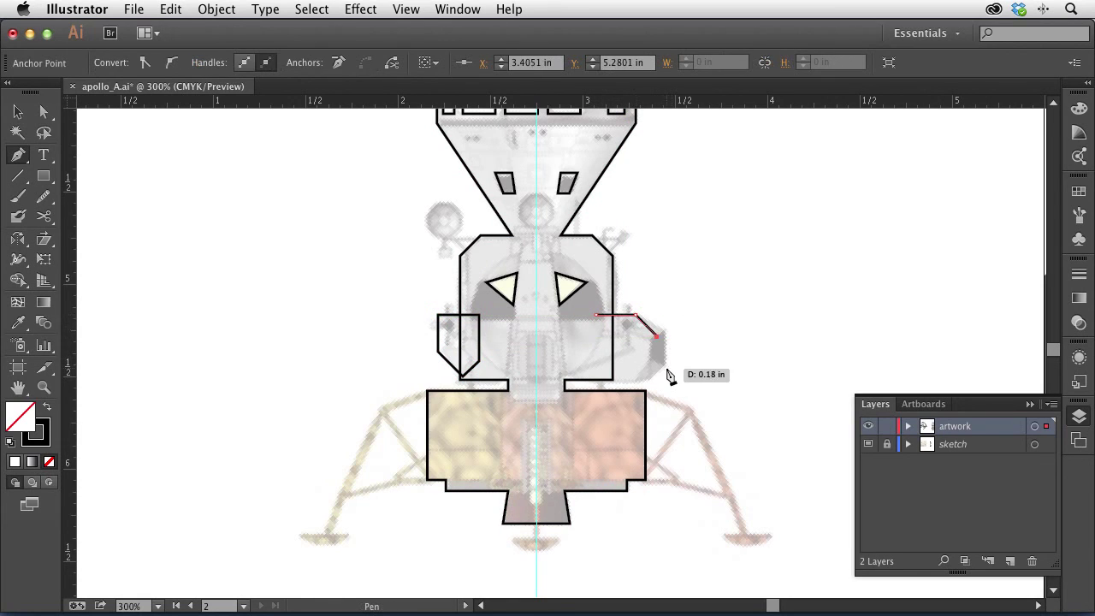
click(662, 360)
click(649, 374)
click(596, 374)
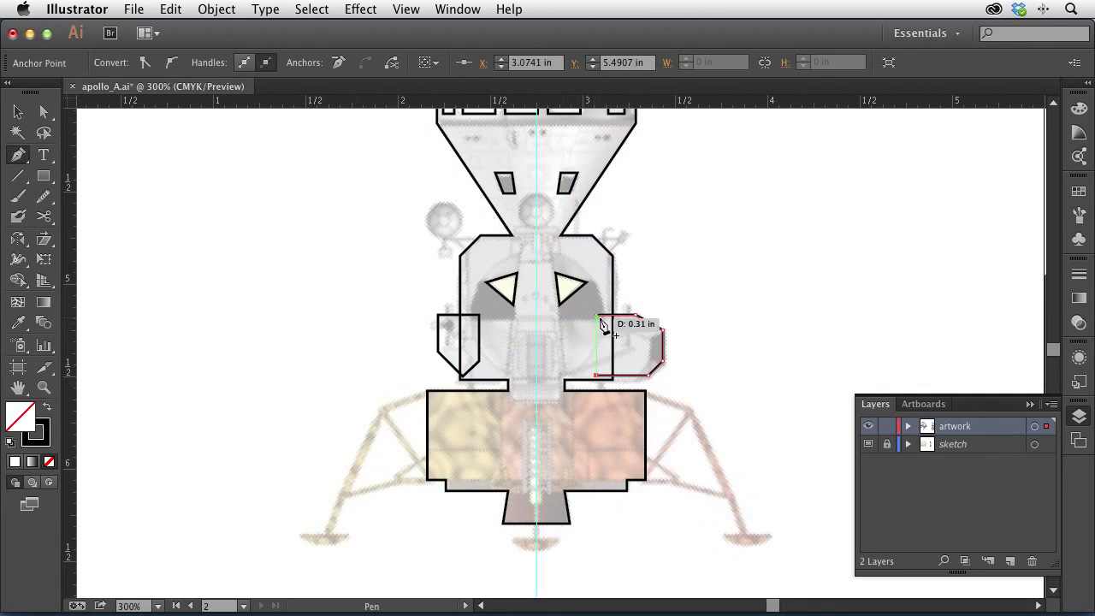
click(596, 315)
click(18, 113)
click(286, 241)
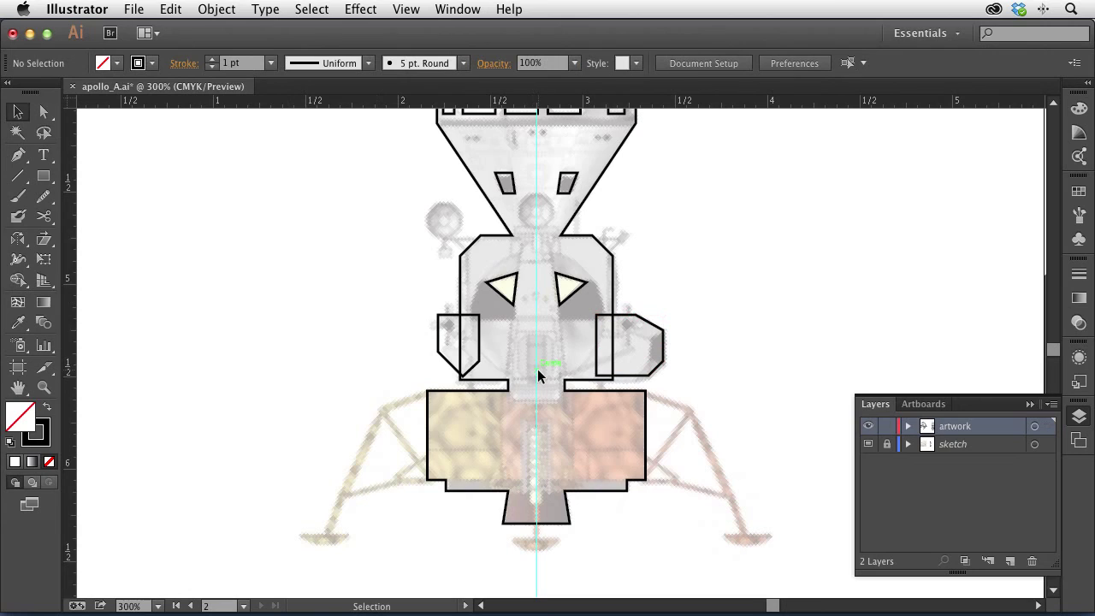
- Merge both side pods with the spacecraft's body outline using the Shape Builder tool
drag(352, 335, 790, 385)
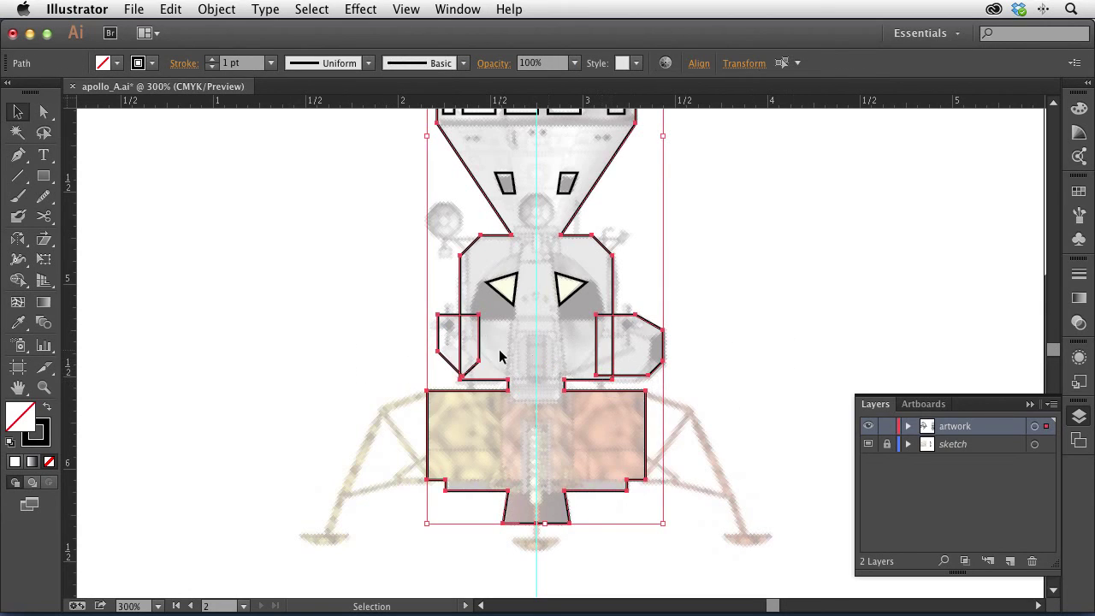
key(shift+m)
drag(381, 335, 749, 384)
click(17, 112)
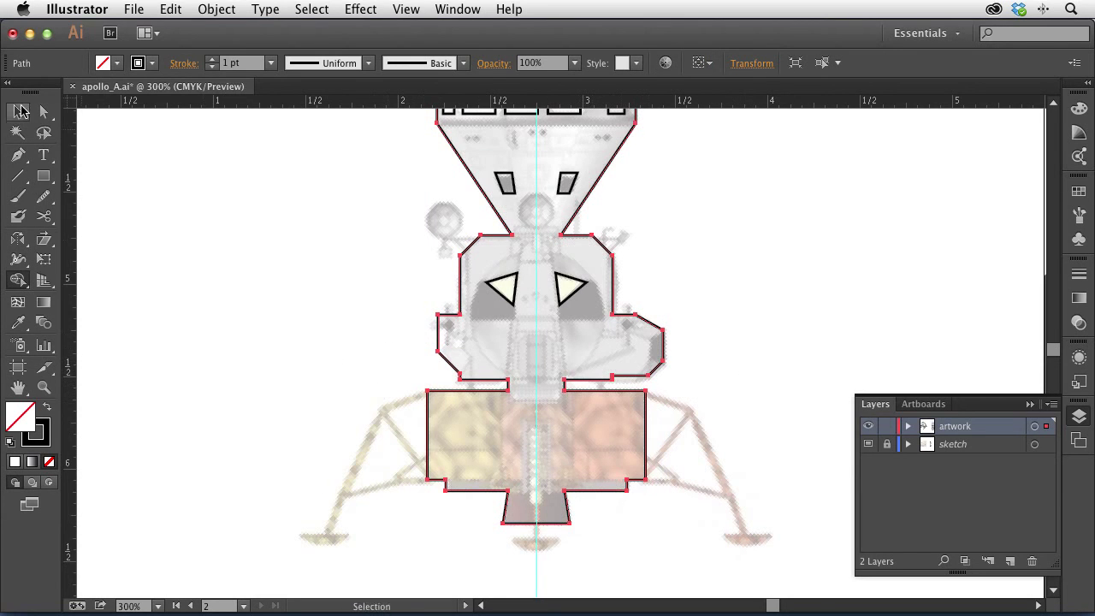
click(377, 341)
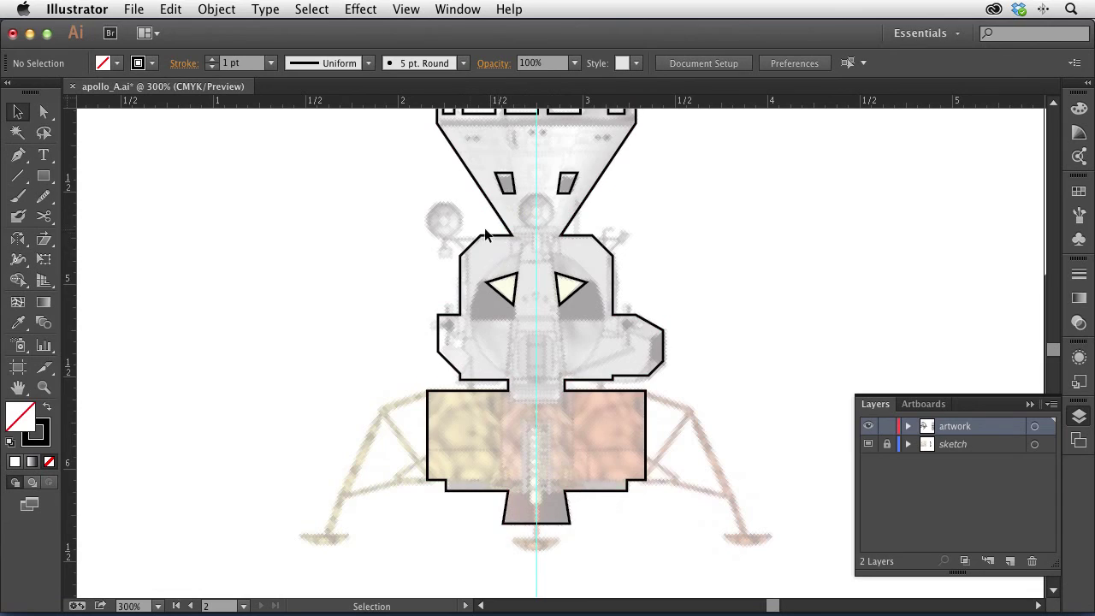
- Draw a circle over the round dish antenna on the left of the module's top
drag(478, 260, 484, 341)
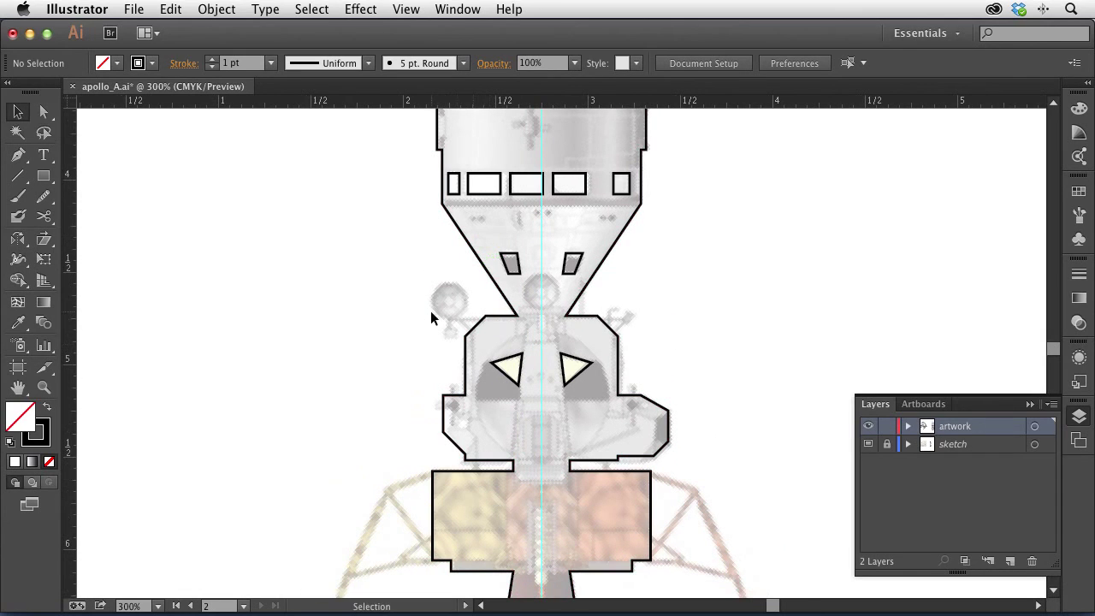
click(44, 175)
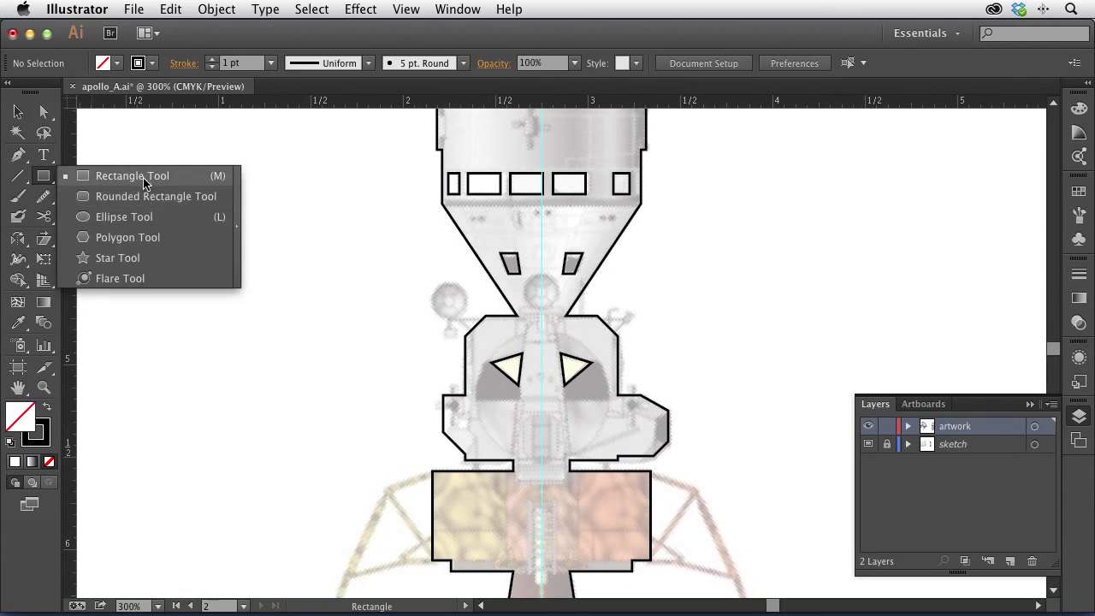
drag(429, 282, 463, 319)
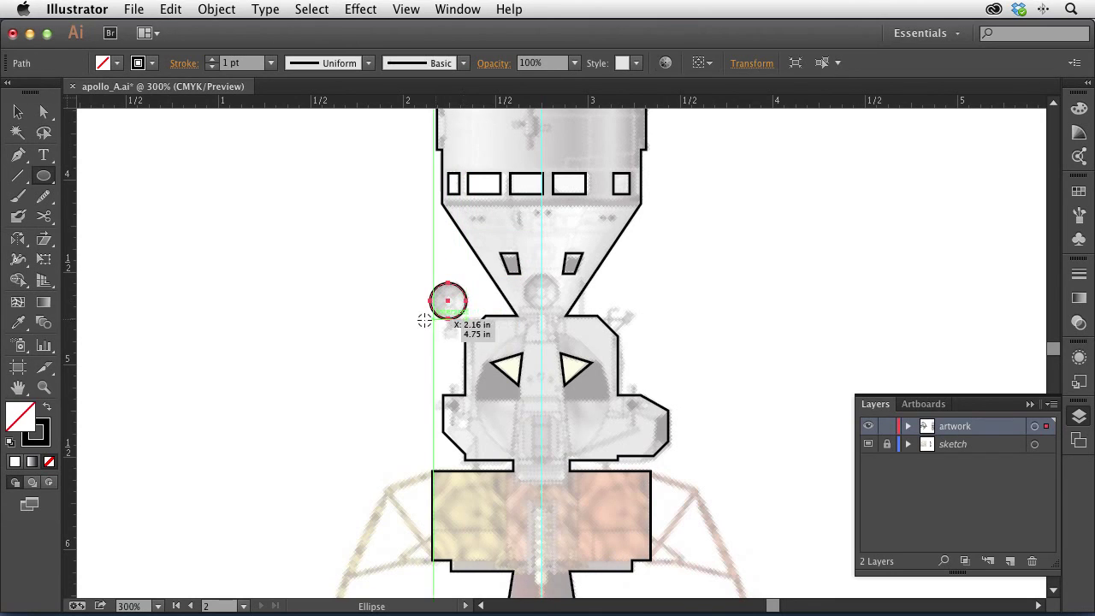
- Draw a diagonal strut from the dish's centre into the module body and a short horizontal strut at the body's corner
key(p)
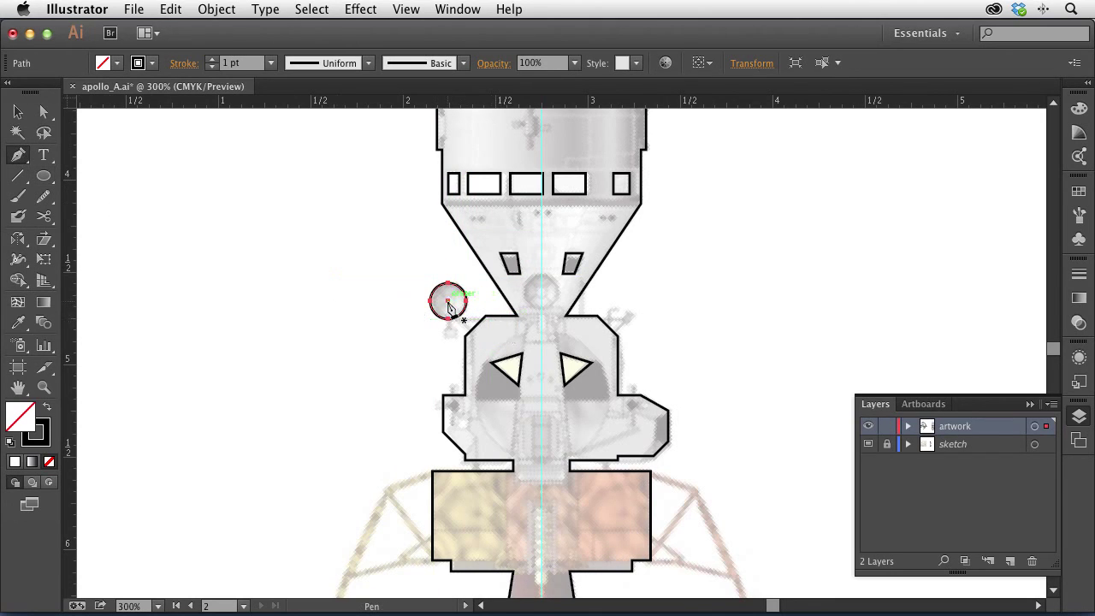
click(448, 301)
click(485, 337)
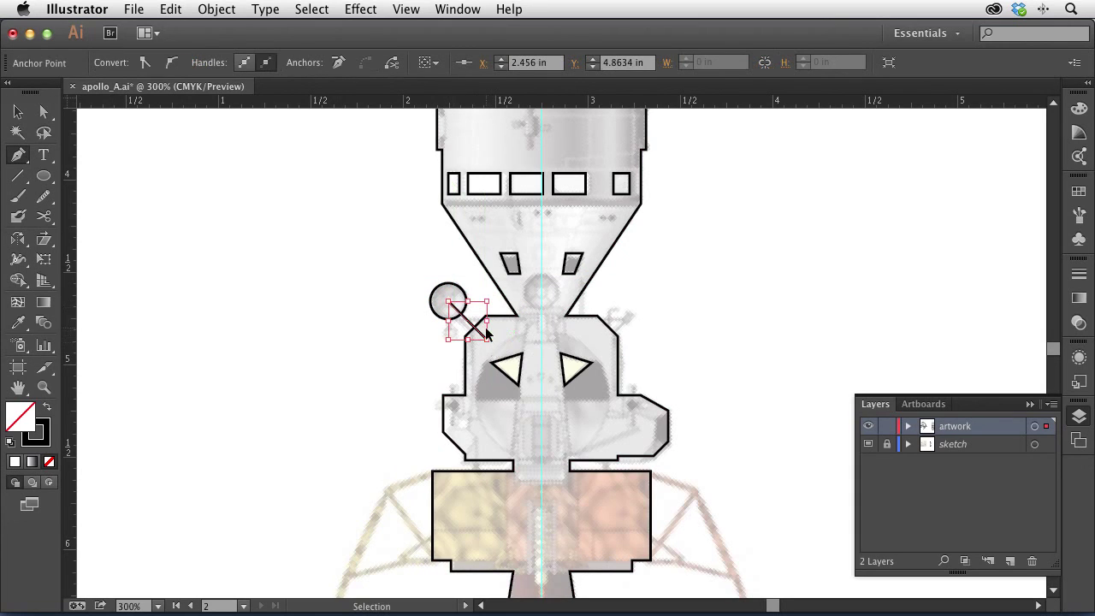
ctrl+click(465, 325)
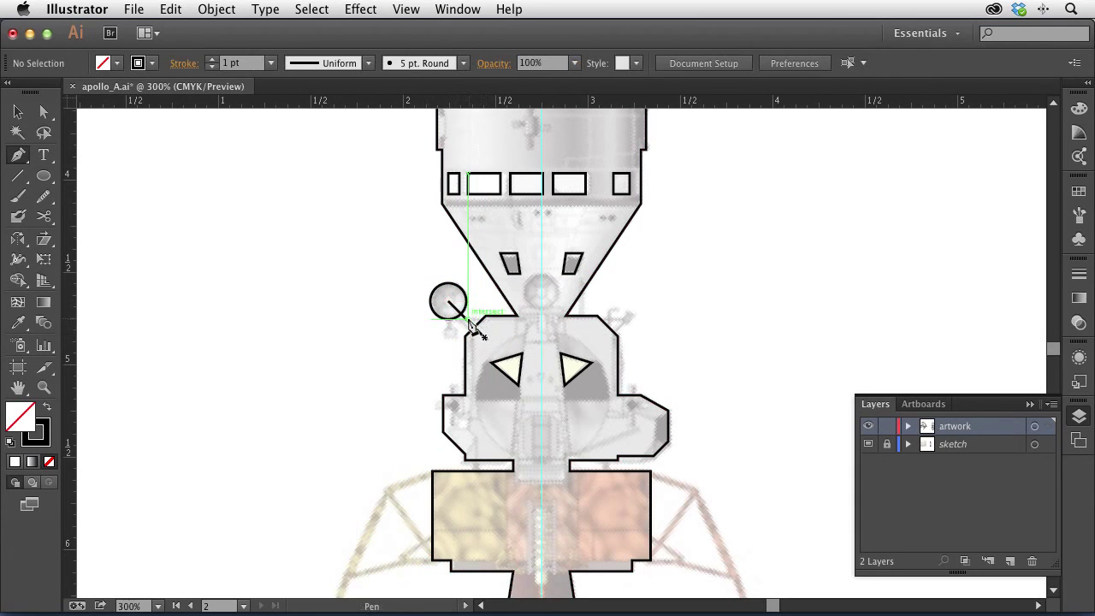
click(486, 318)
click(18, 114)
click(240, 238)
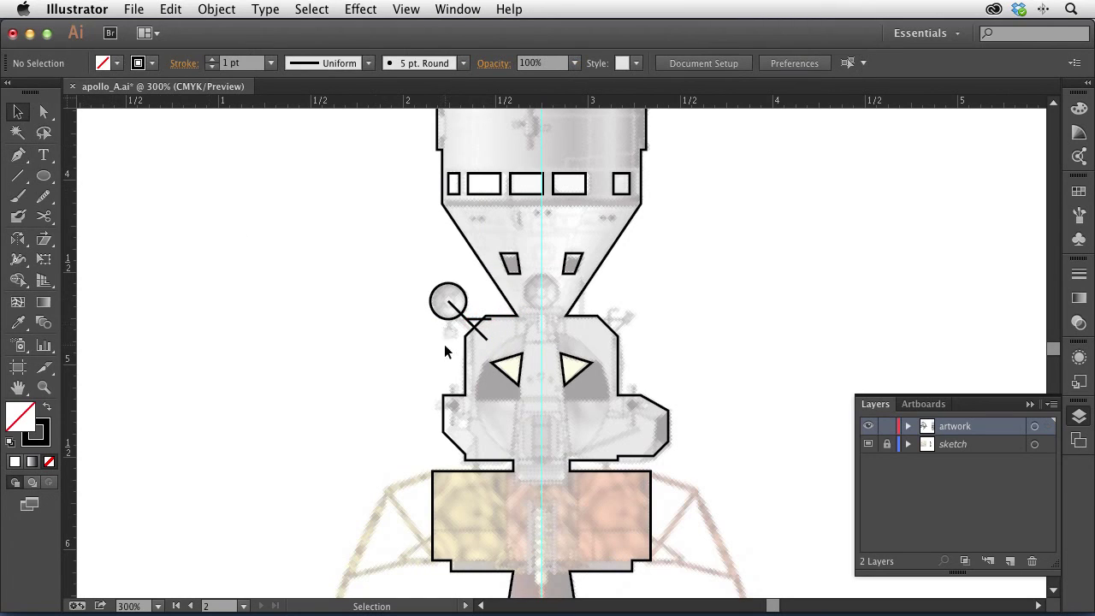
- Remove the excess strut segments inside the dish circle and the module body with the Shape Builder tool
drag(405, 279, 480, 342)
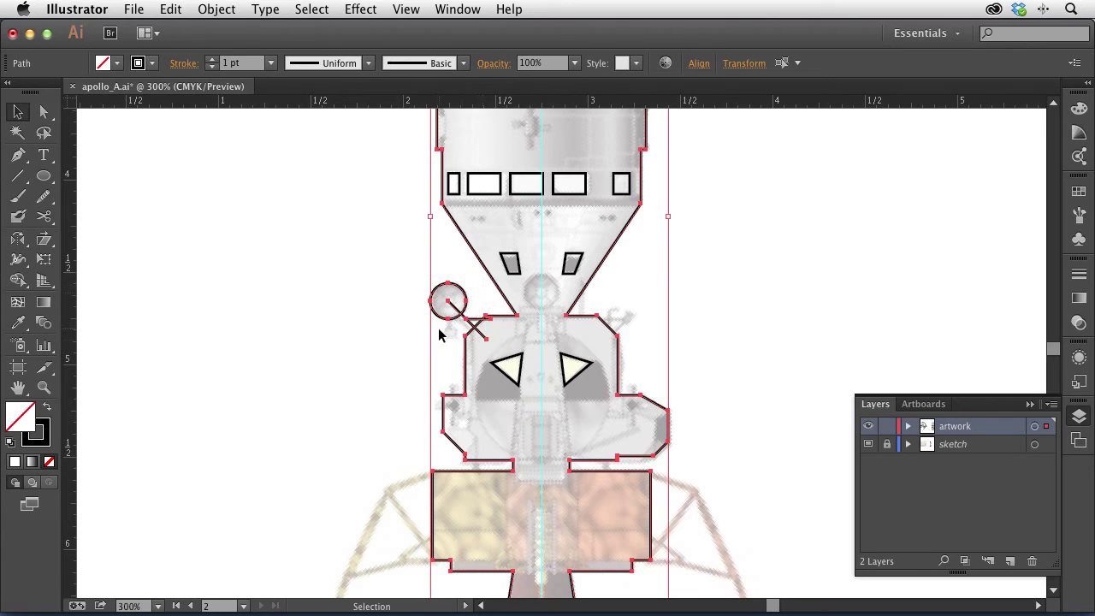
key(shift+m)
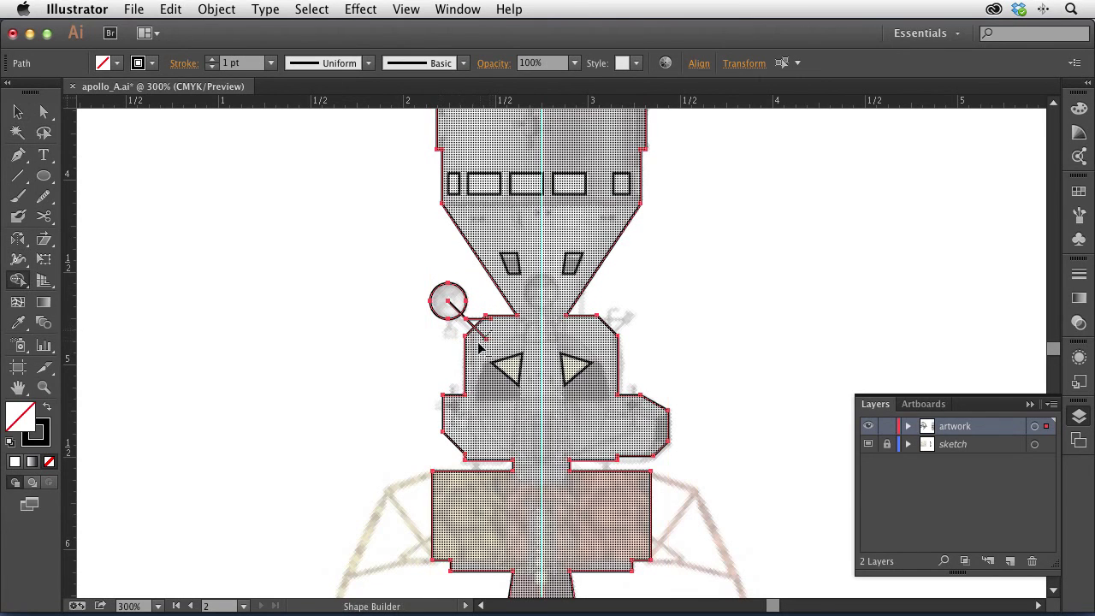
alt+click(477, 351)
key(super+z)
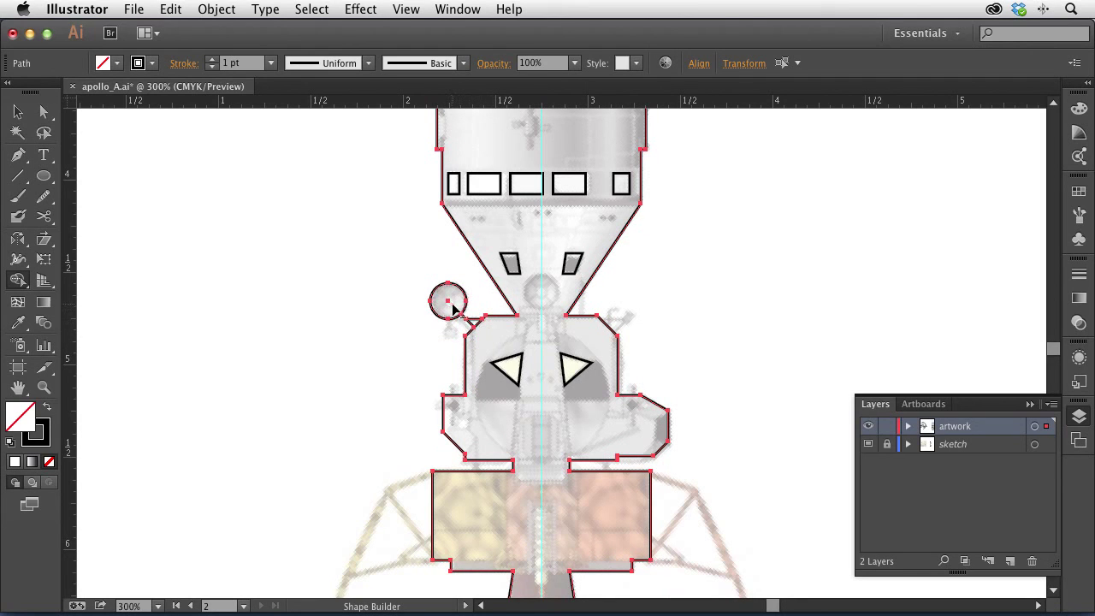
key(v)
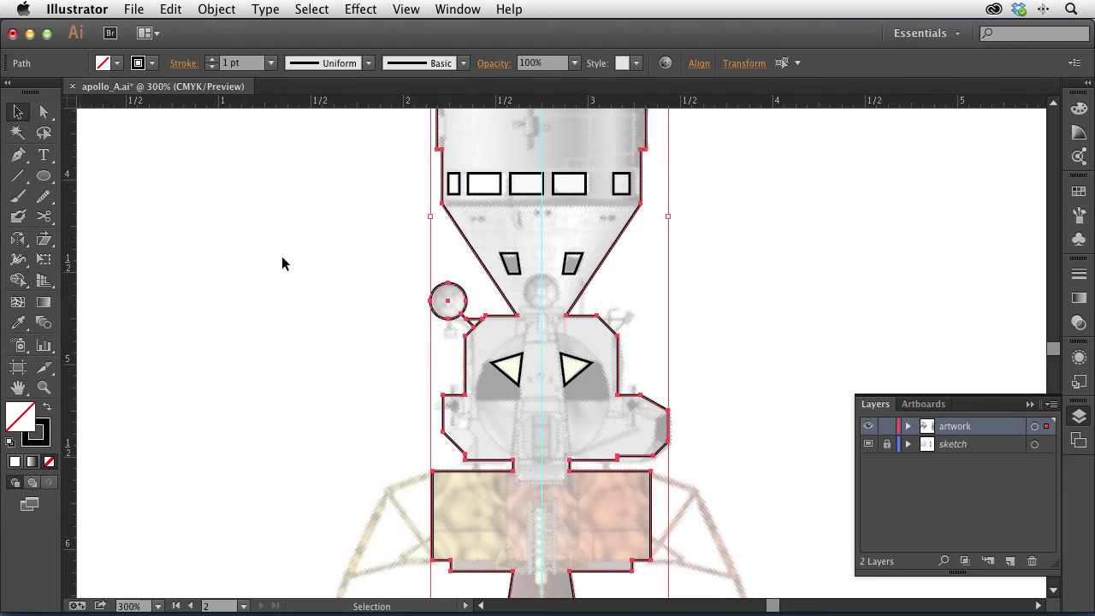
click(281, 256)
- Draw the right landing leg as an open Pen path from the descent stage's upper edge over the knee to the footpad
key(space)
drag(604, 460, 558, 362)
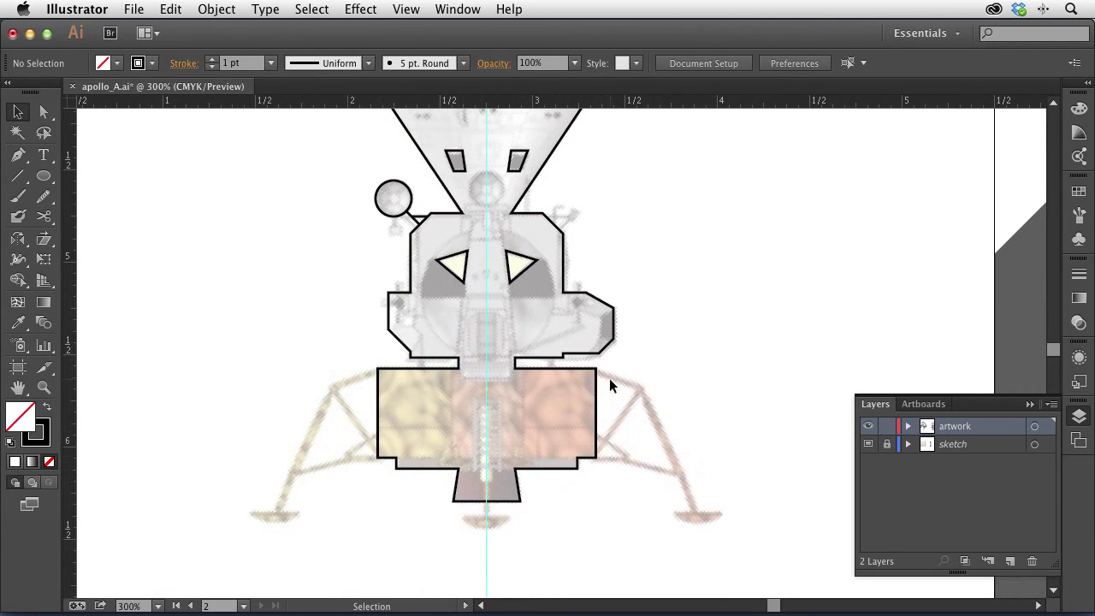
click(18, 155)
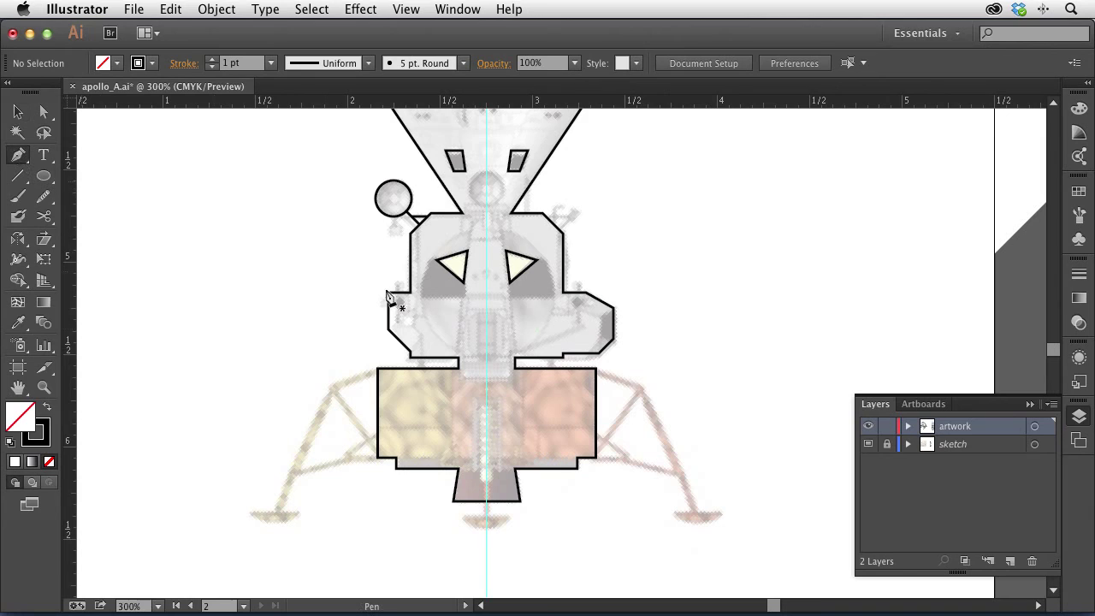
click(596, 373)
click(642, 389)
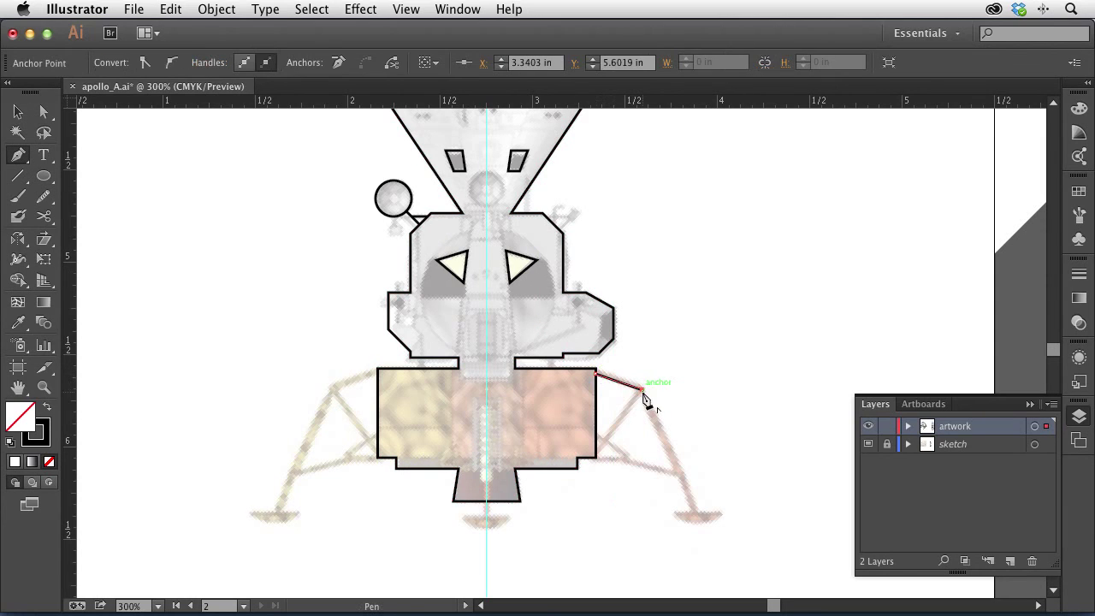
click(698, 516)
key(super)
super+click(715, 436)
- Draw a diagonal brace from the leg's knee to the descent stage's lower corner and a short strut branching off it
click(642, 390)
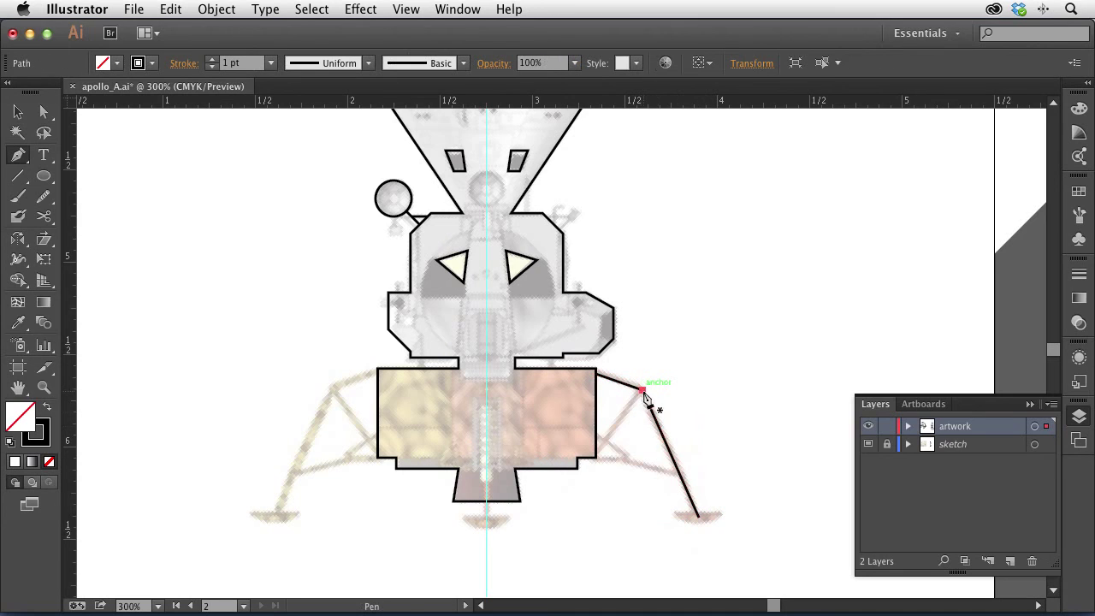
click(597, 455)
super+click(620, 481)
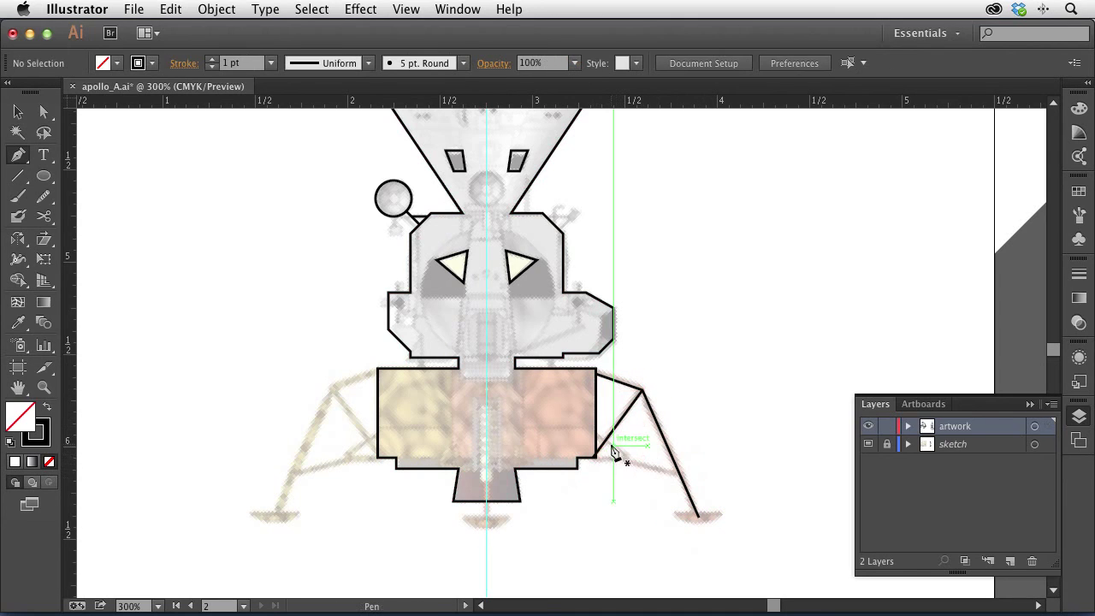
click(606, 443)
click(629, 457)
super+click(625, 479)
- Draw the lower strut from the descent stage's bottom corner through the short brace's end to the landing leg
click(629, 458)
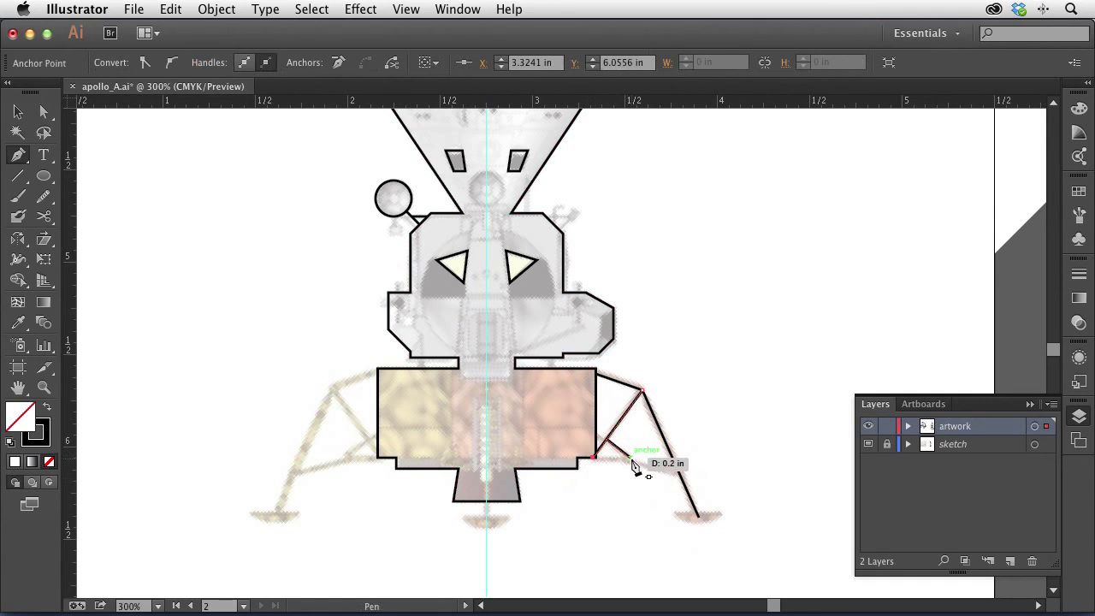
click(689, 494)
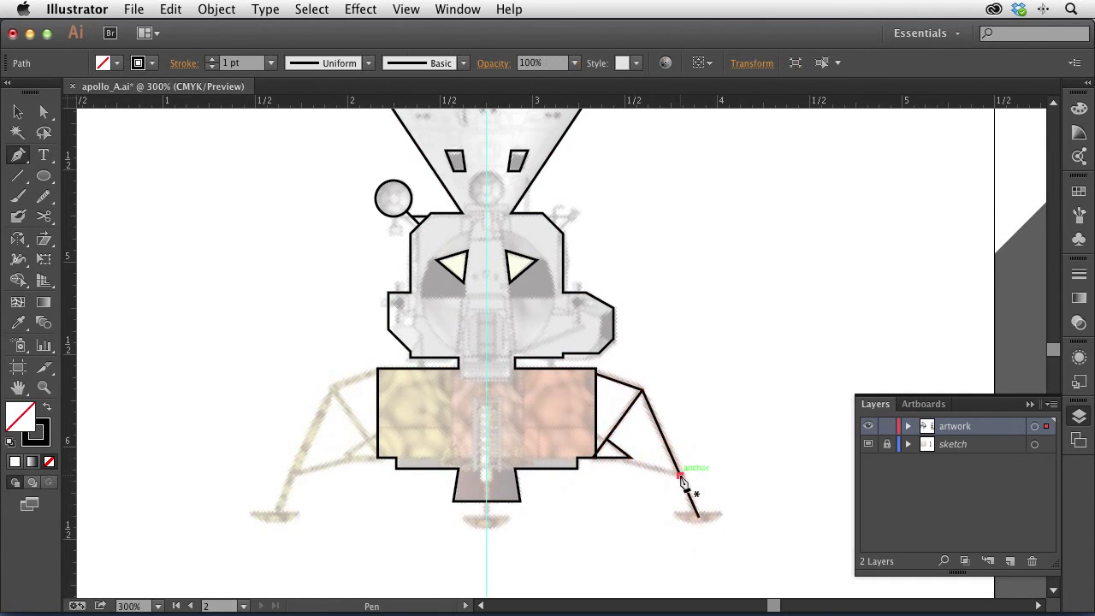
click(680, 473)
super+click(694, 424)
- Set the stroke of the main landing leg path to 2 pt
key(a)
key(alt)
click(664, 432)
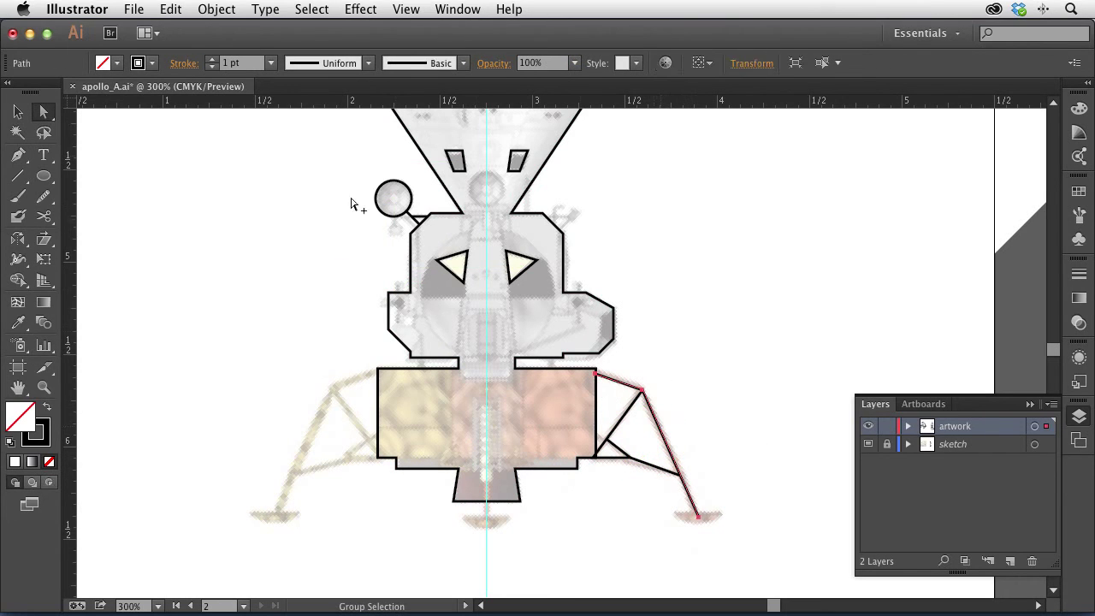
click(212, 60)
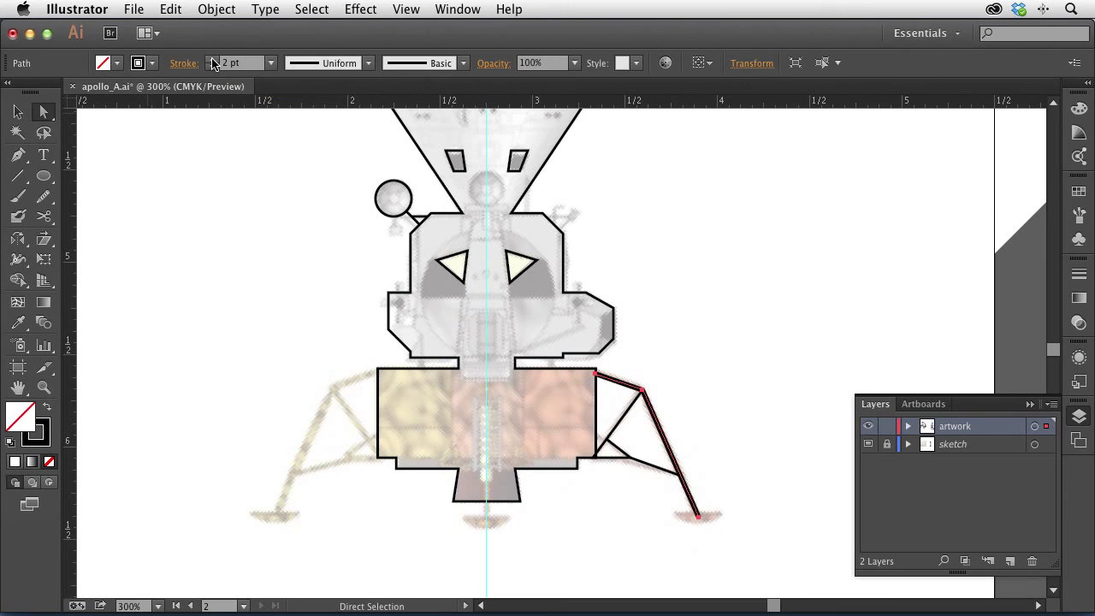
click(729, 352)
- Draw a flat ellipse centred on the lower end of the right landing leg as its footpad
click(47, 176)
drag(47, 175, 119, 216)
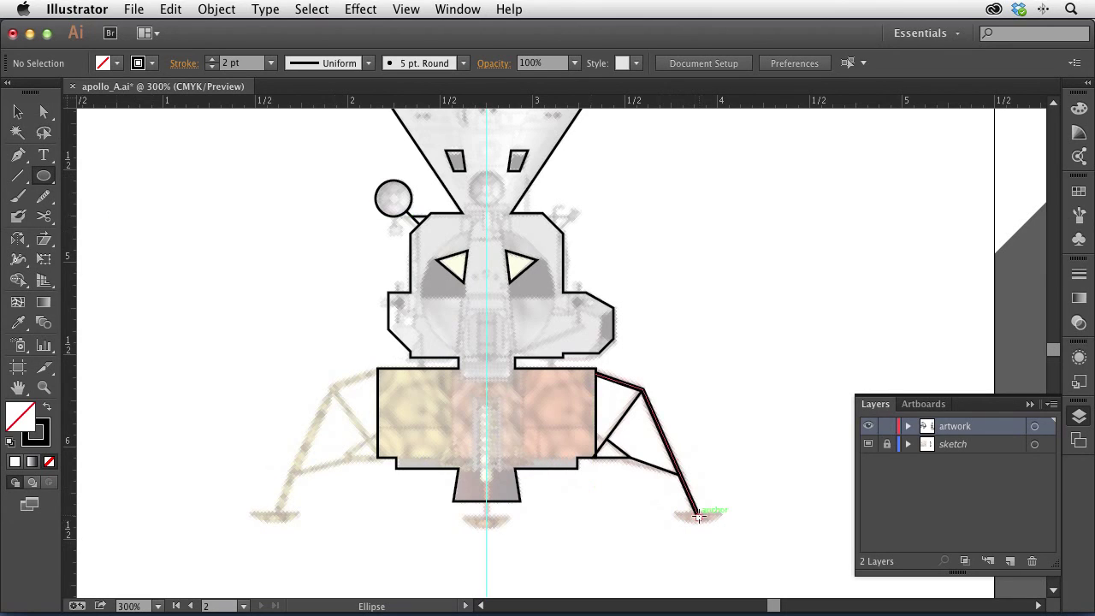
drag(698, 515, 723, 525)
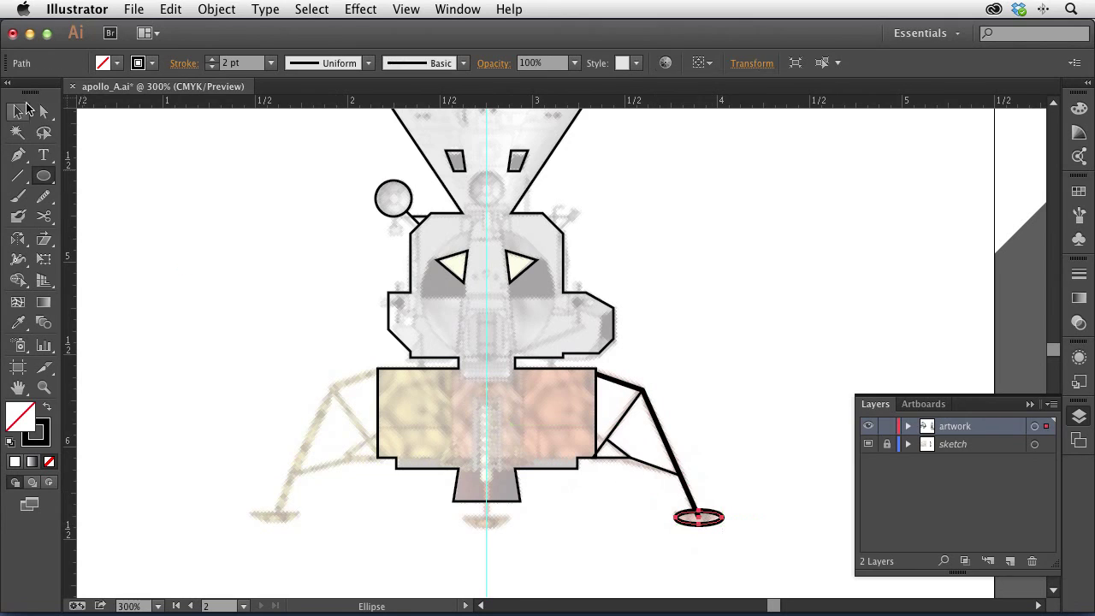
- Delete the top anchor point of the right footpad ellipse and join the open ends into a closed half-ellipse
click(44, 111)
click(213, 236)
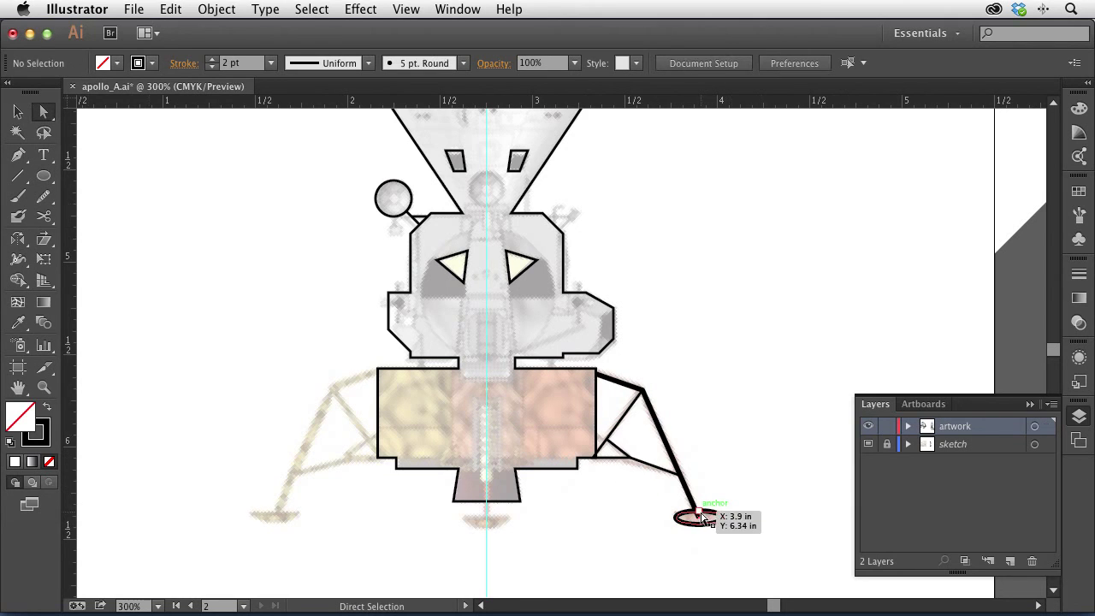
click(706, 515)
key(Delete)
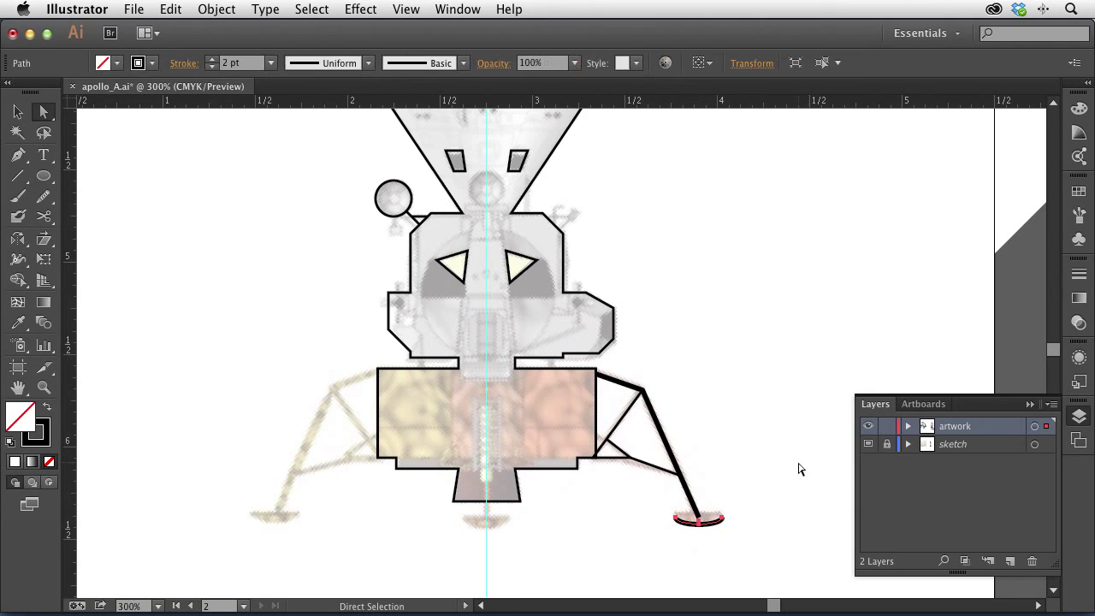
key(ctrl+j)
click(662, 468)
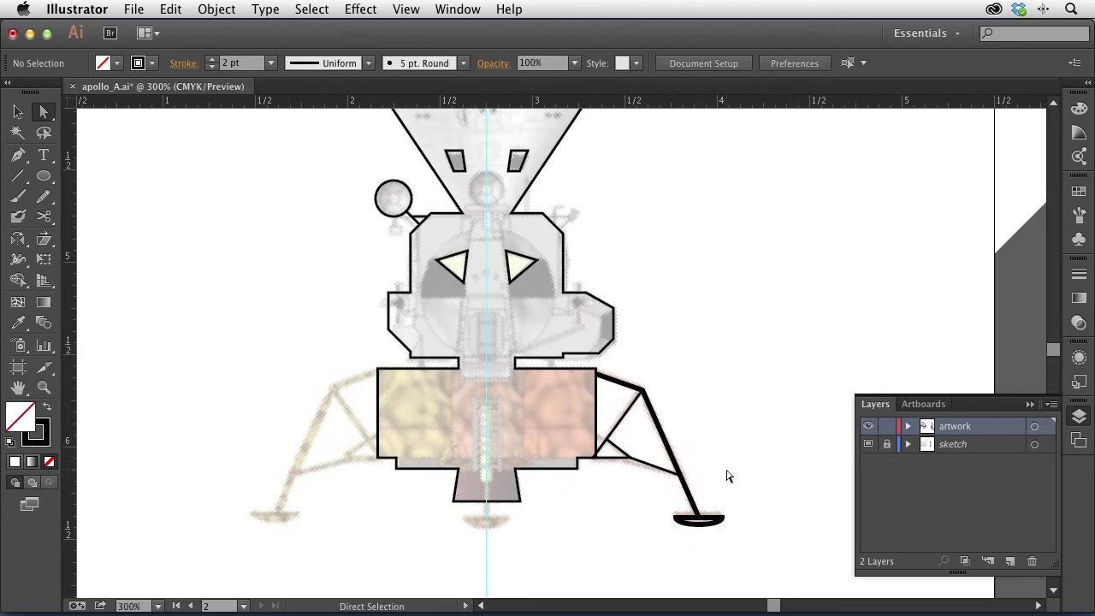
- Swap the right footpad's fill and stroke for a solid black shape without an outline
click(714, 520)
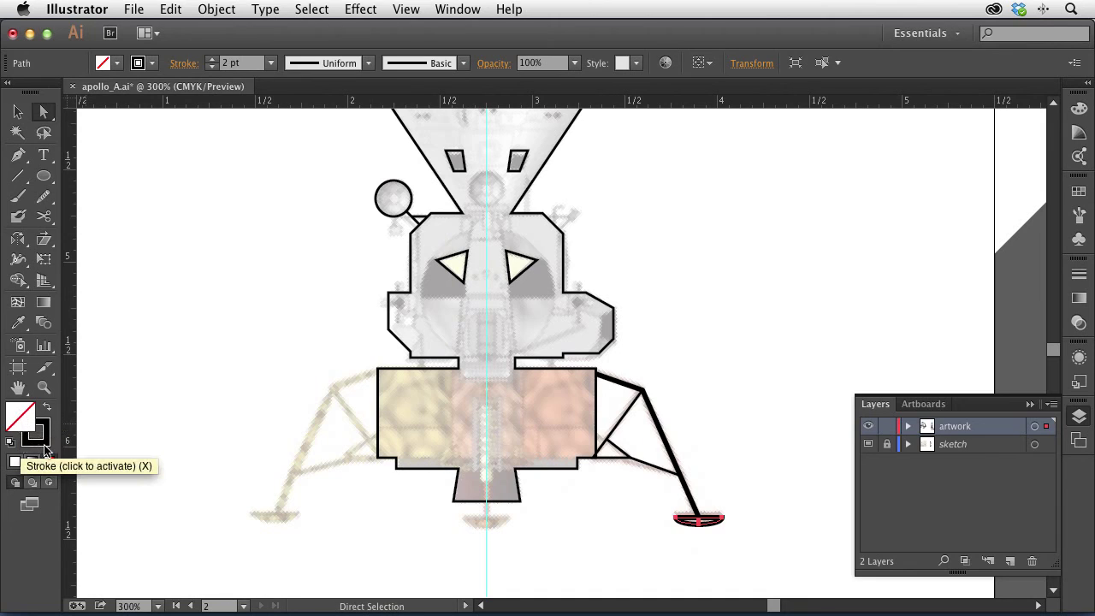
key(x)
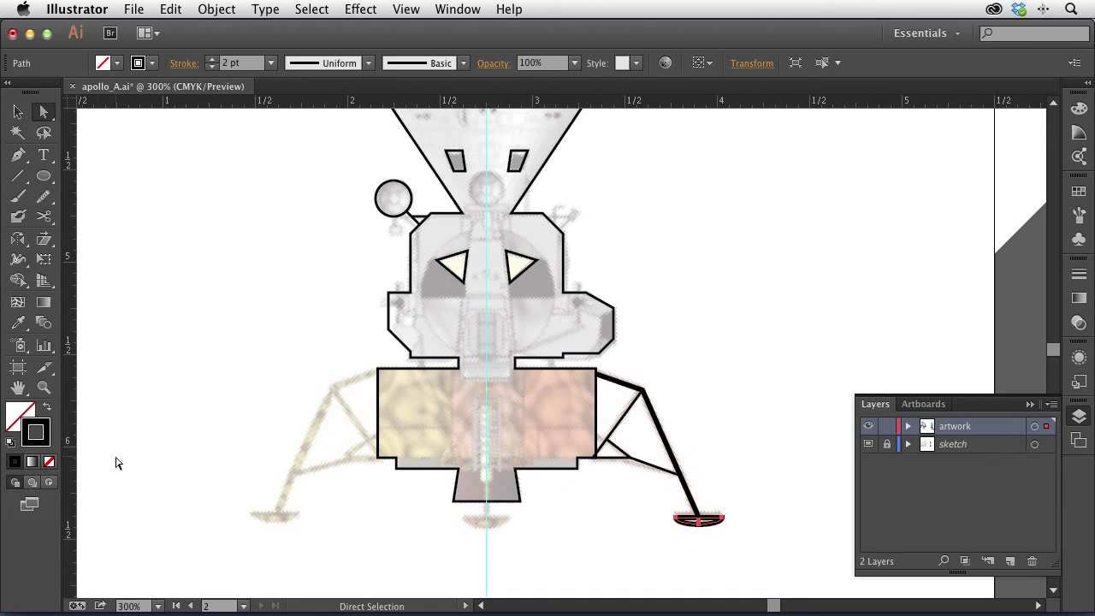
key(super)
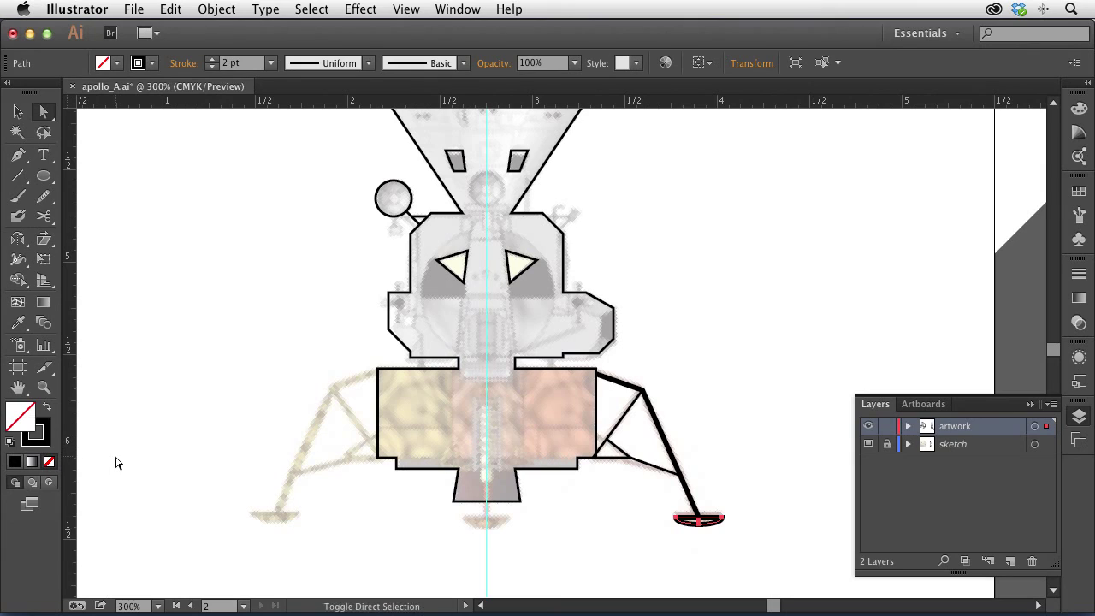
key(shift+x)
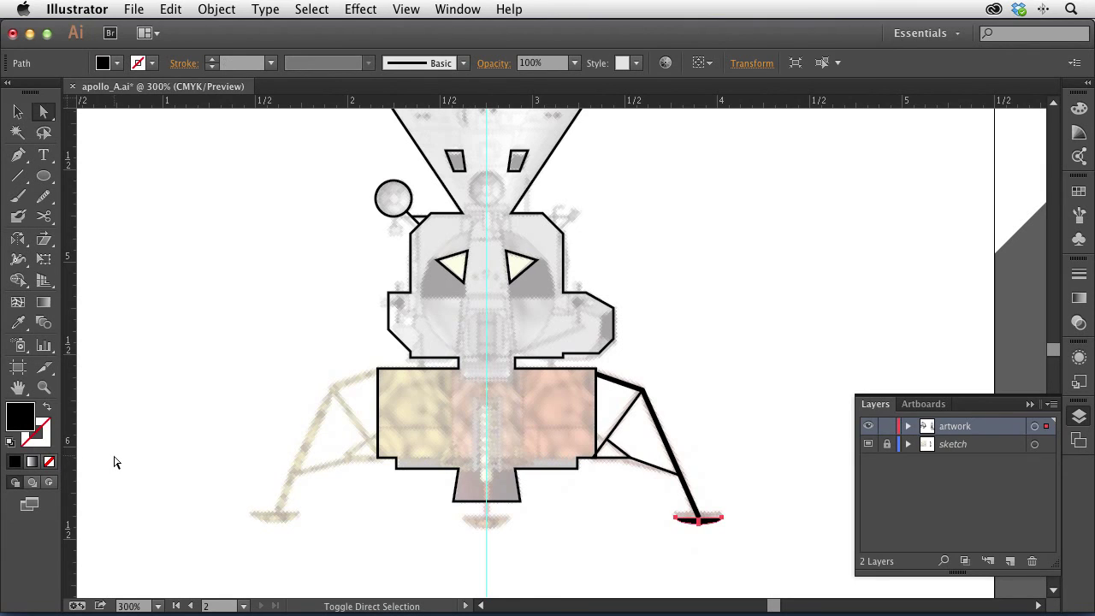
click(742, 516)
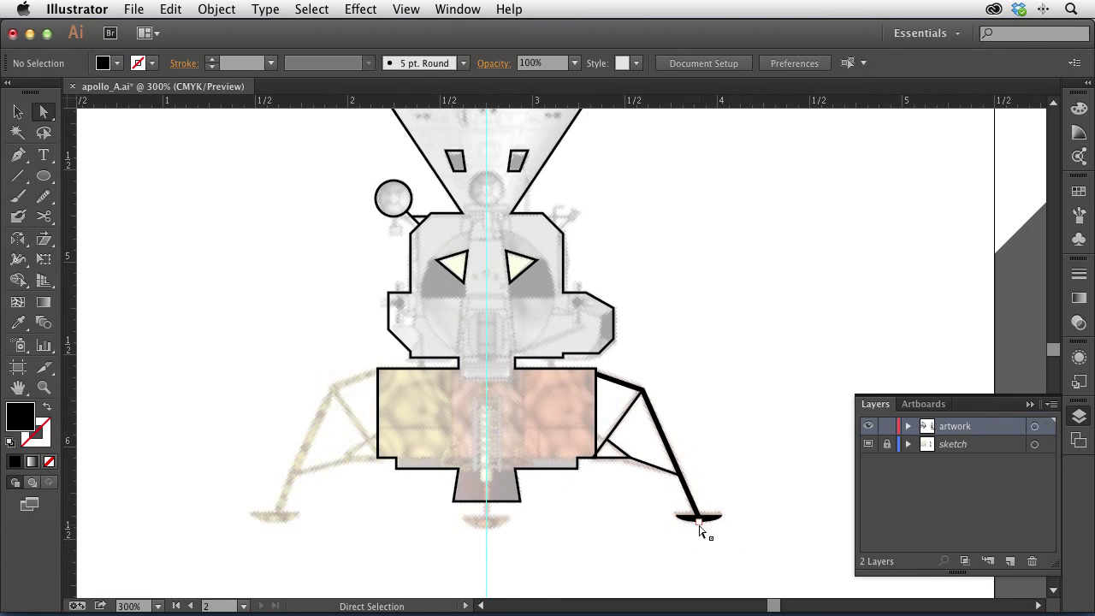
- Duplicate the right footpad onto the centre guide below the engine nozzle
click(17, 112)
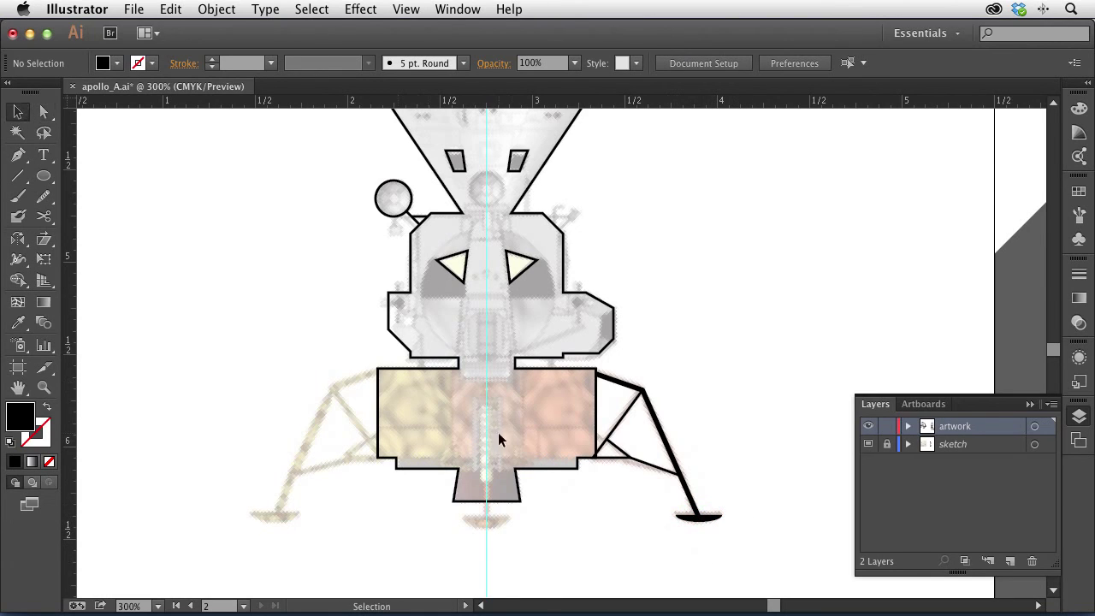
click(713, 520)
drag(715, 520, 493, 517)
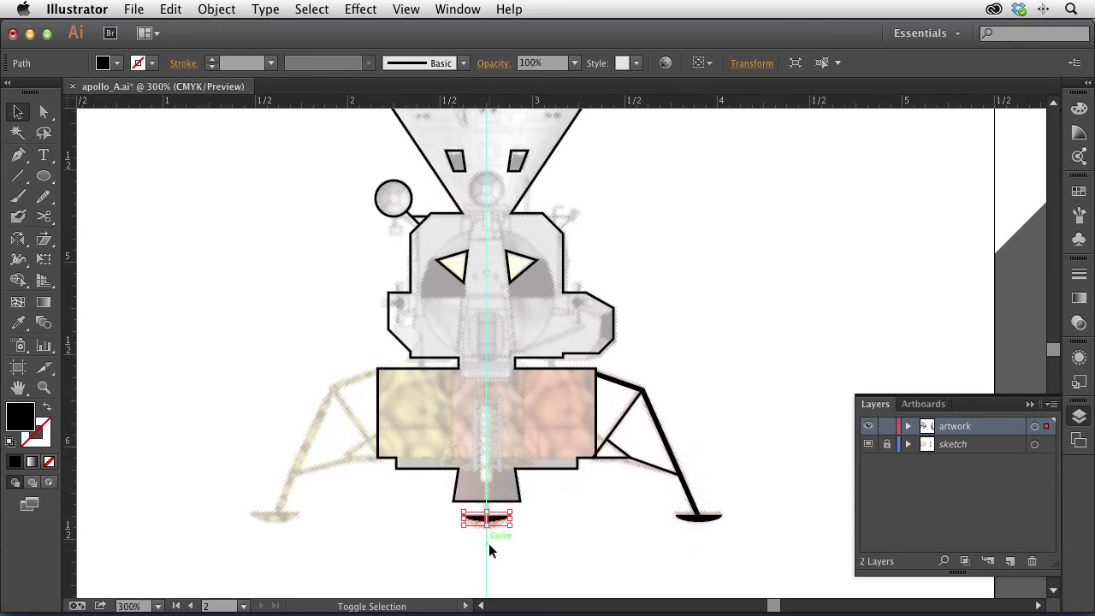
- Draw a short vertical strut from the centre footpad up to the nozzle's lower edge, with a black stroke and no fill
key(p)
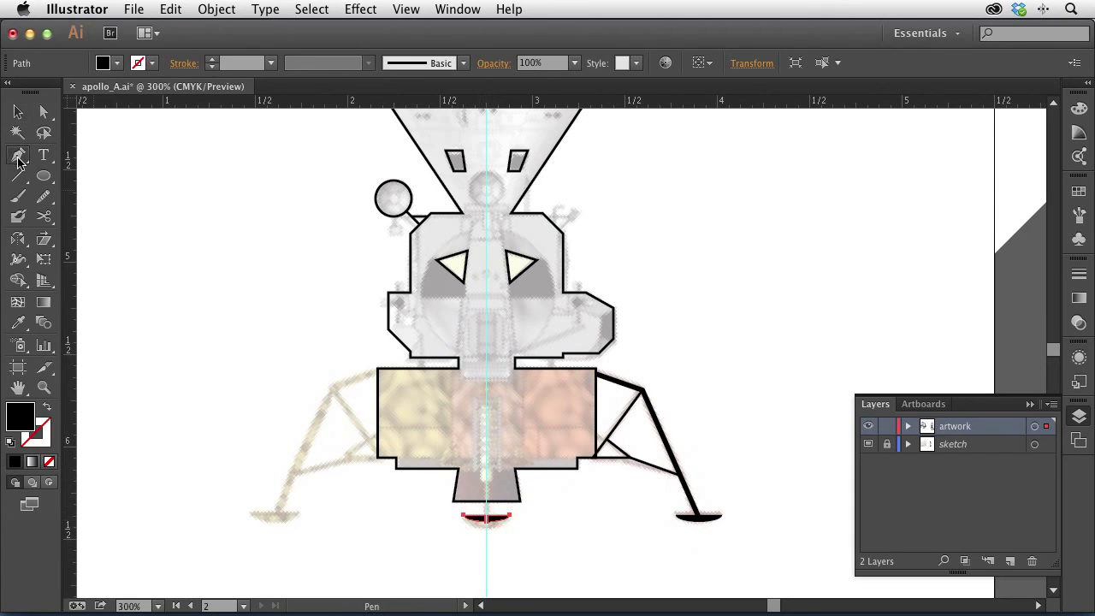
drag(486, 518, 485, 490)
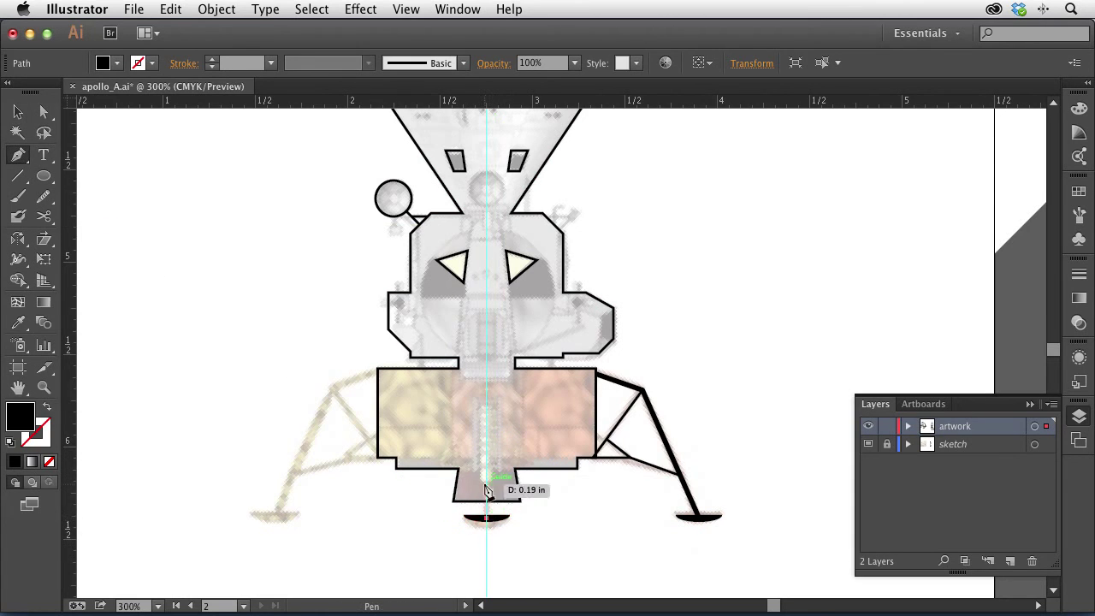
click(486, 485)
click(44, 112)
drag(489, 485, 489, 502)
key(shift+x)
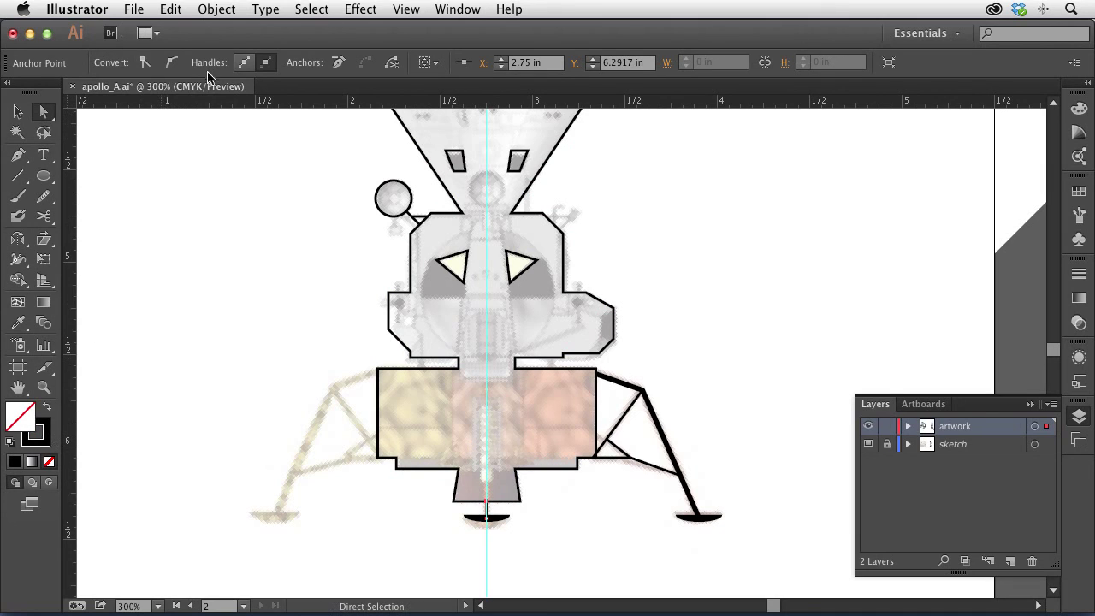
- Set the centre strut's stroke weight to 2 pt
click(17, 112)
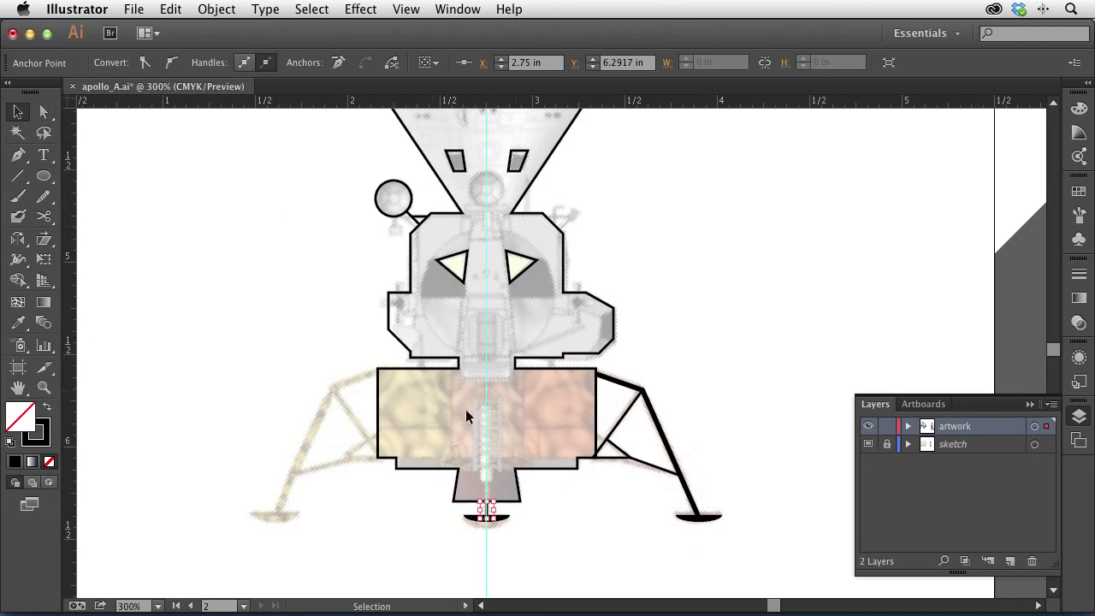
click(553, 526)
click(486, 508)
click(211, 59)
click(361, 265)
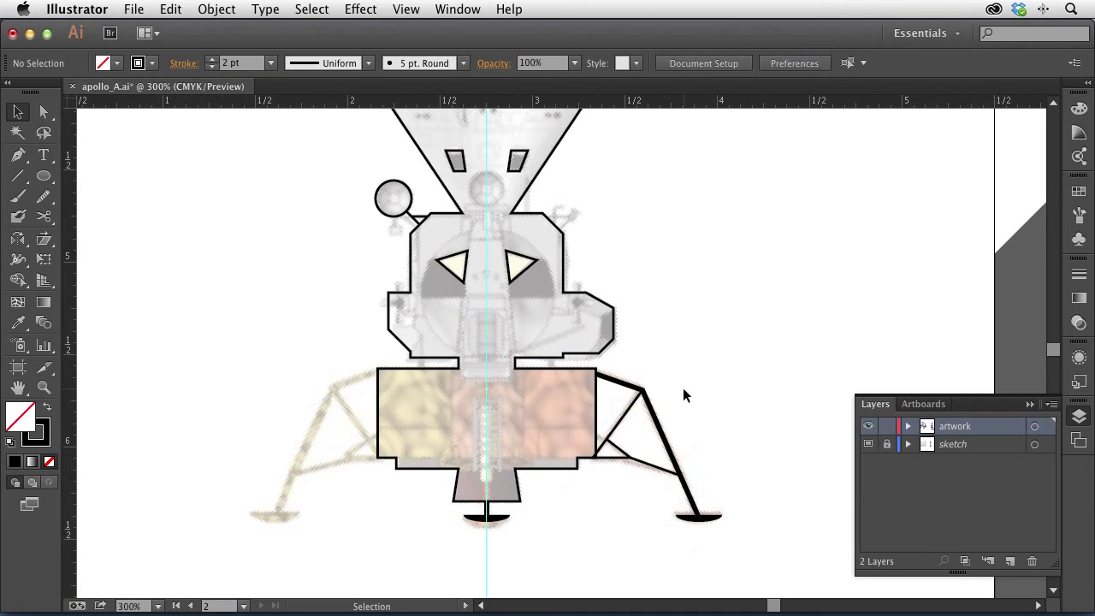
- Reflect a copy of the complete right landing leg, including struts and footpad, across the vertical centre guide
drag(689, 551, 770, 368)
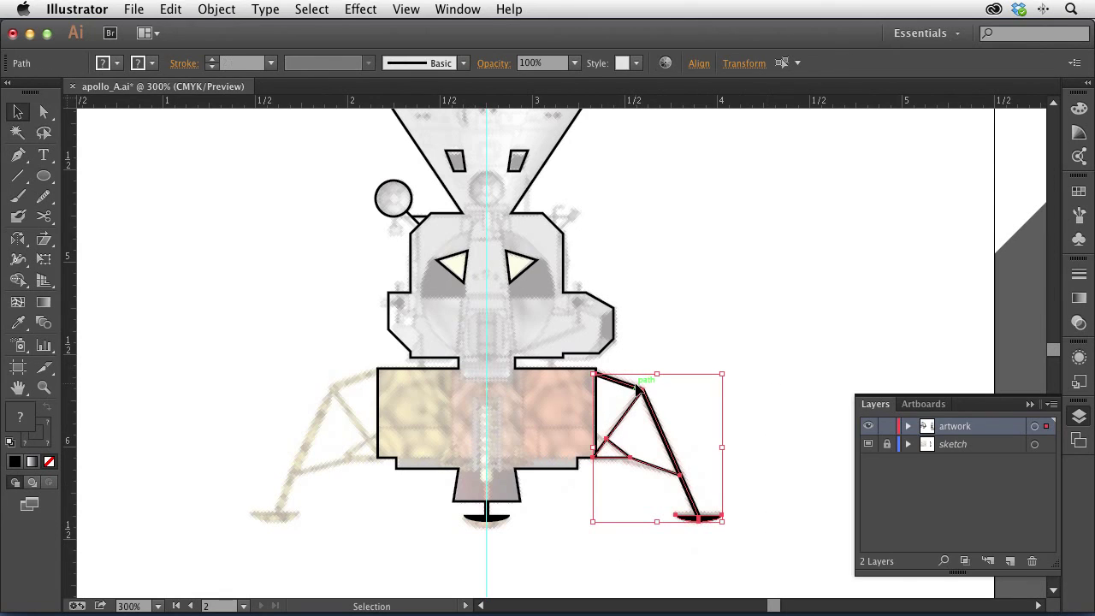
key(o)
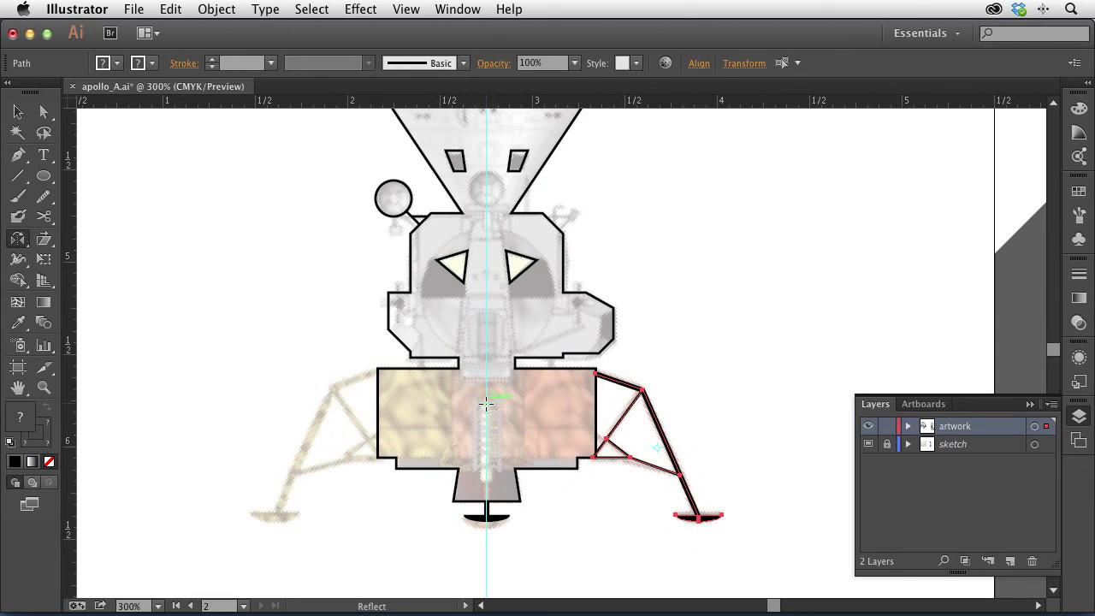
drag(326, 415, 721, 390)
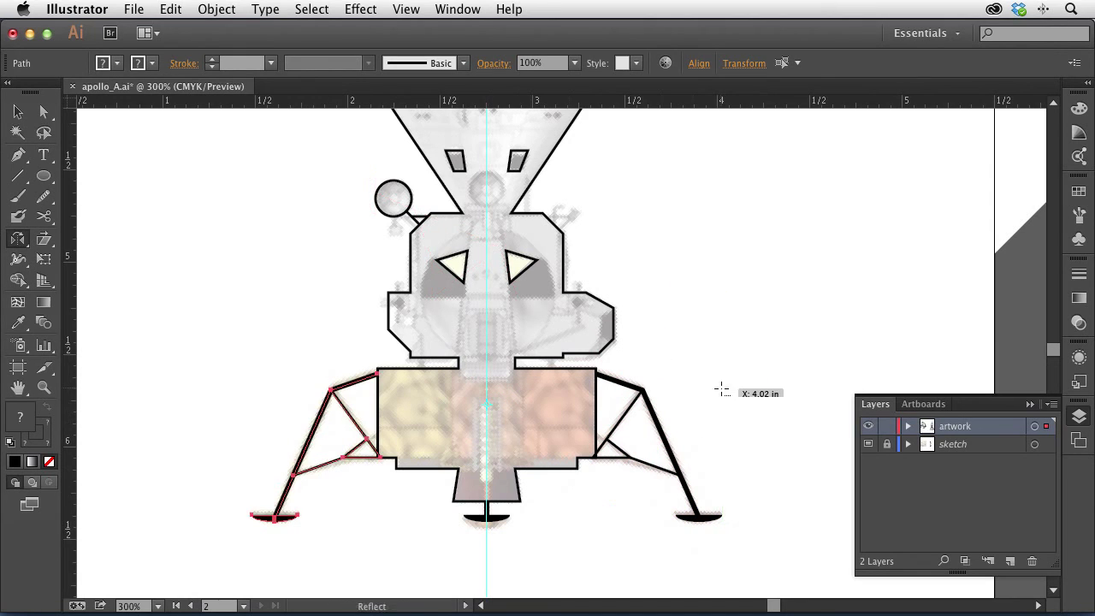
key(v)
click(259, 282)
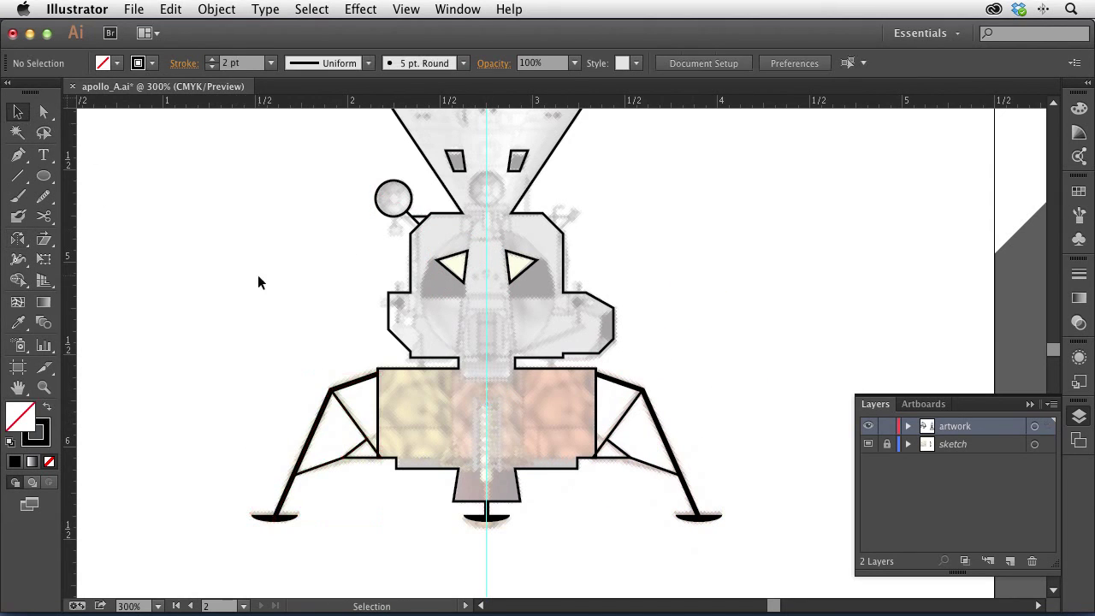
- Select all of the traced spacecraft paths and group them
key(super+minus)
key(super+minus)
drag(432, 280, 490, 401)
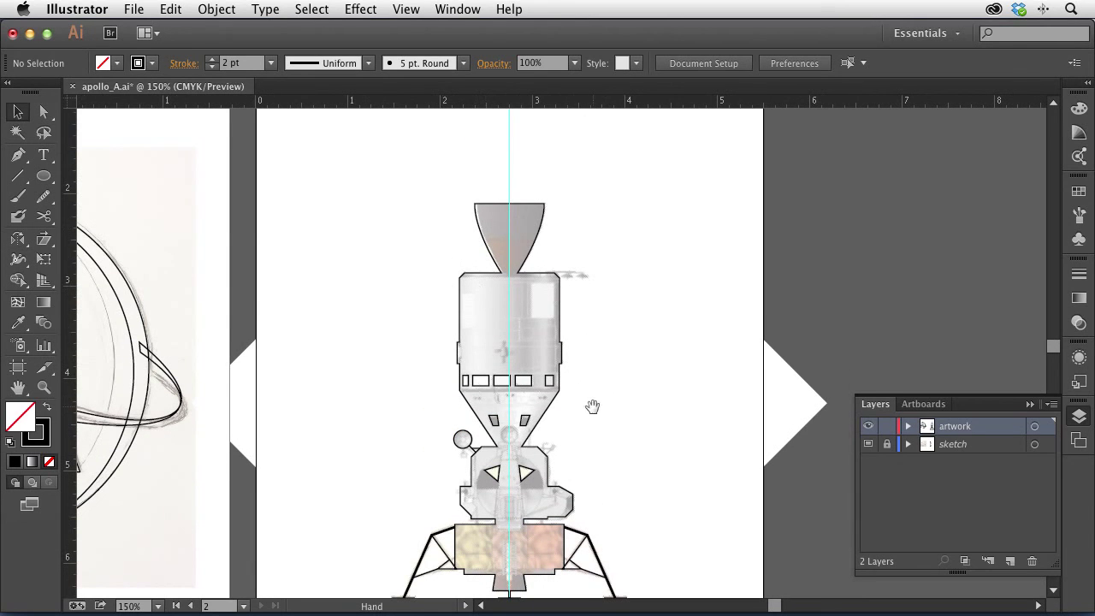
drag(638, 468, 632, 362)
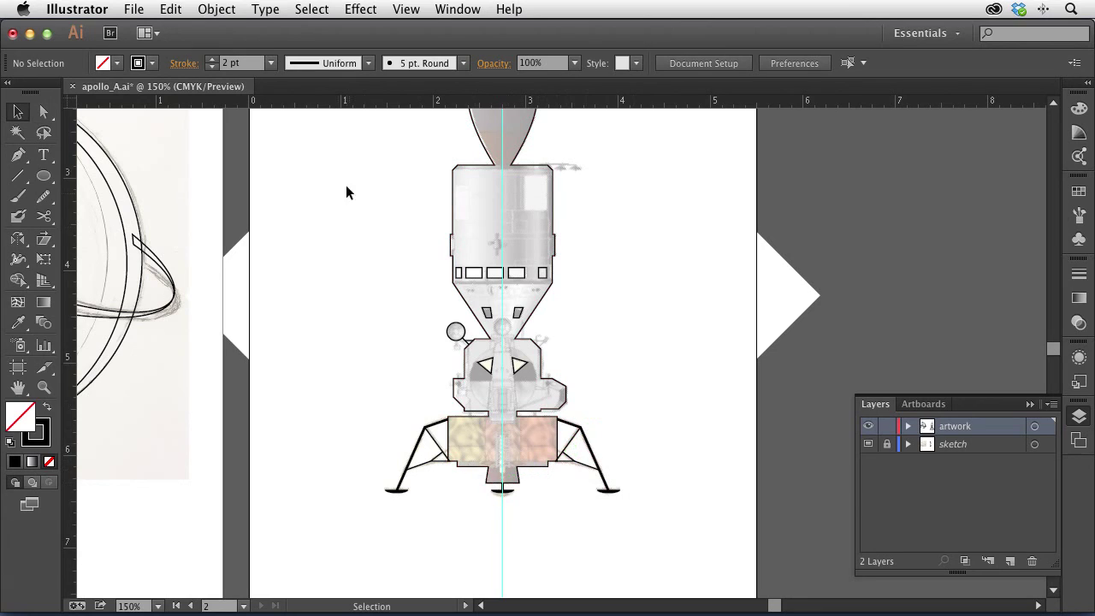
drag(329, 151, 713, 562)
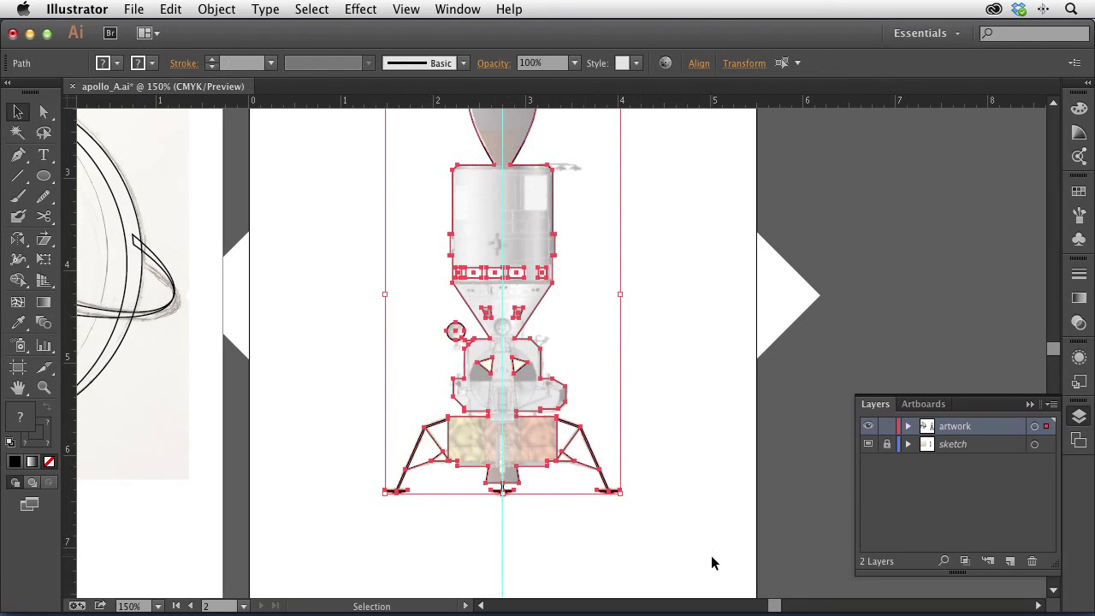
key(a)
key(v)
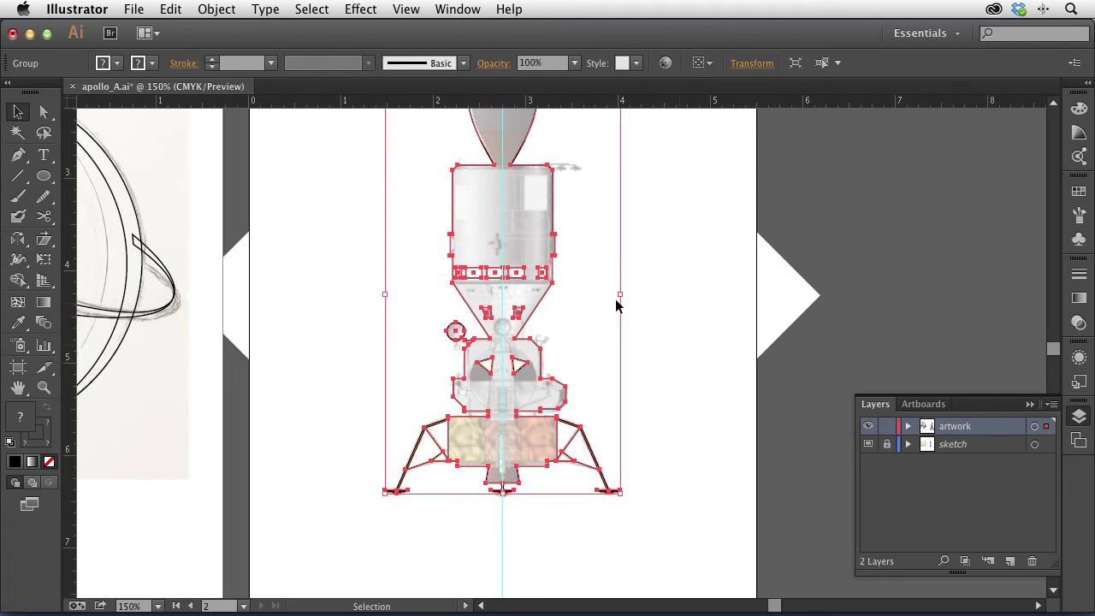
- Move the spacecraft group onto the first artboard, beside the letter A of the logo sketch
click(694, 280)
drag(418, 374, 759, 394)
drag(884, 289, 227, 309)
drag(227, 309, 371, 356)
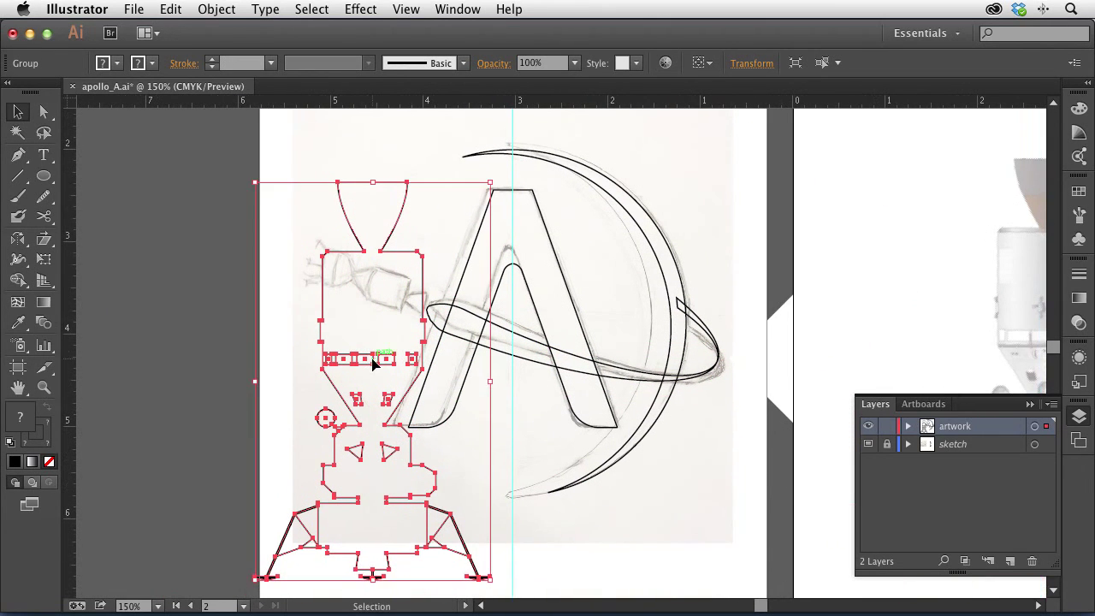
- Rotate the spacecraft group to match the sketched craft's tilt, nozzle towards the orbit ring, and move it over the sketched craft
key(r)
drag(464, 208, 602, 510)
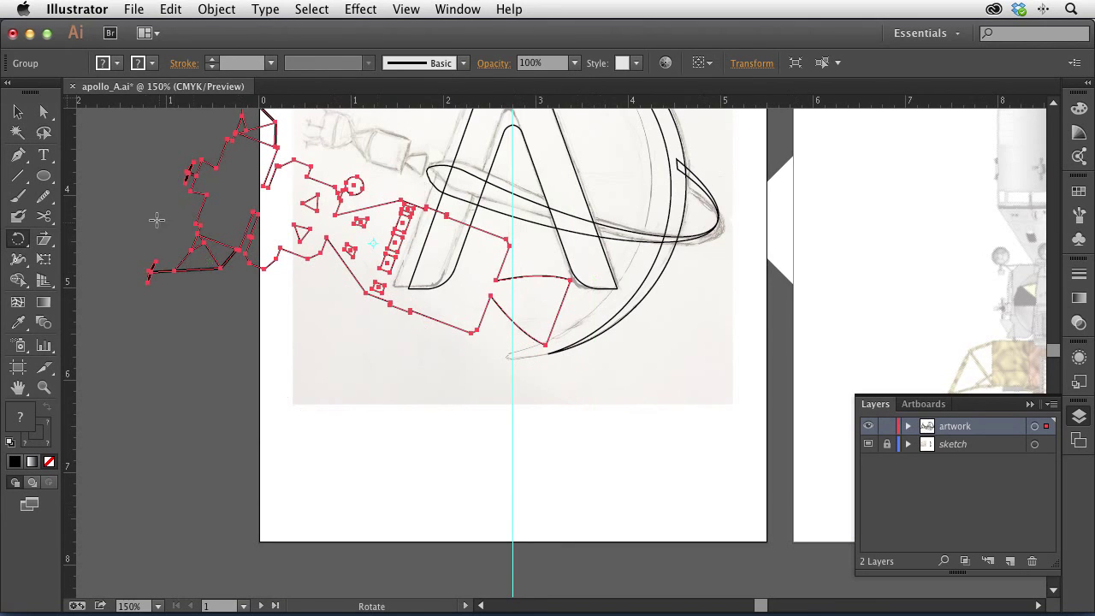
click(17, 111)
drag(329, 276, 444, 527)
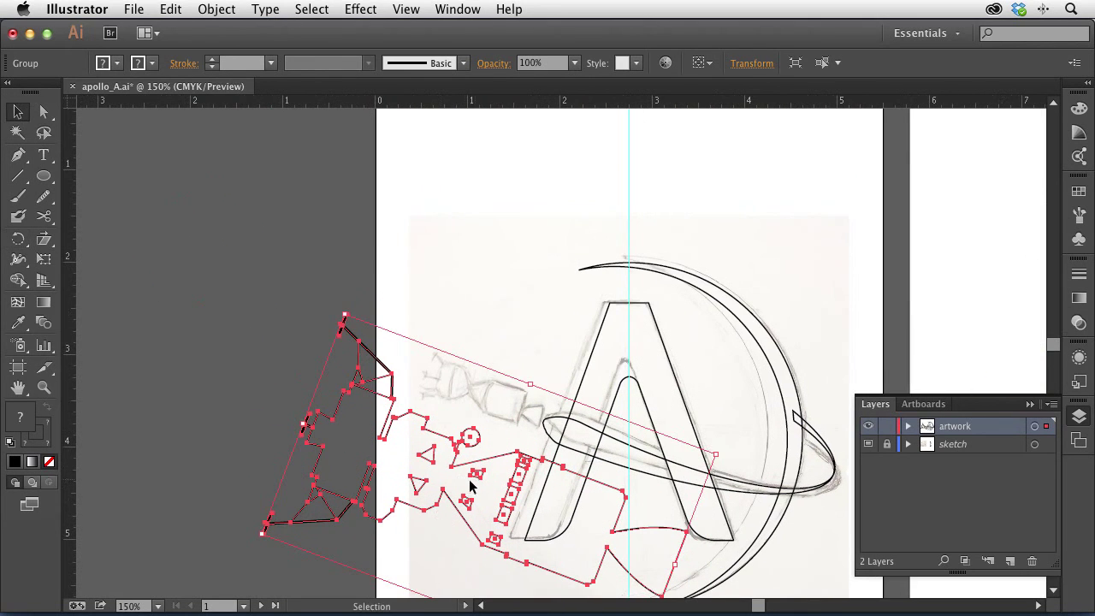
drag(471, 469, 457, 373)
- Try to scale the spacecraft group down to the sketched craft's size and place it over the sketch
key(s)
drag(821, 146, 621, 239)
drag(684, 213, 638, 249)
click(17, 111)
drag(468, 379, 501, 443)
click(472, 302)
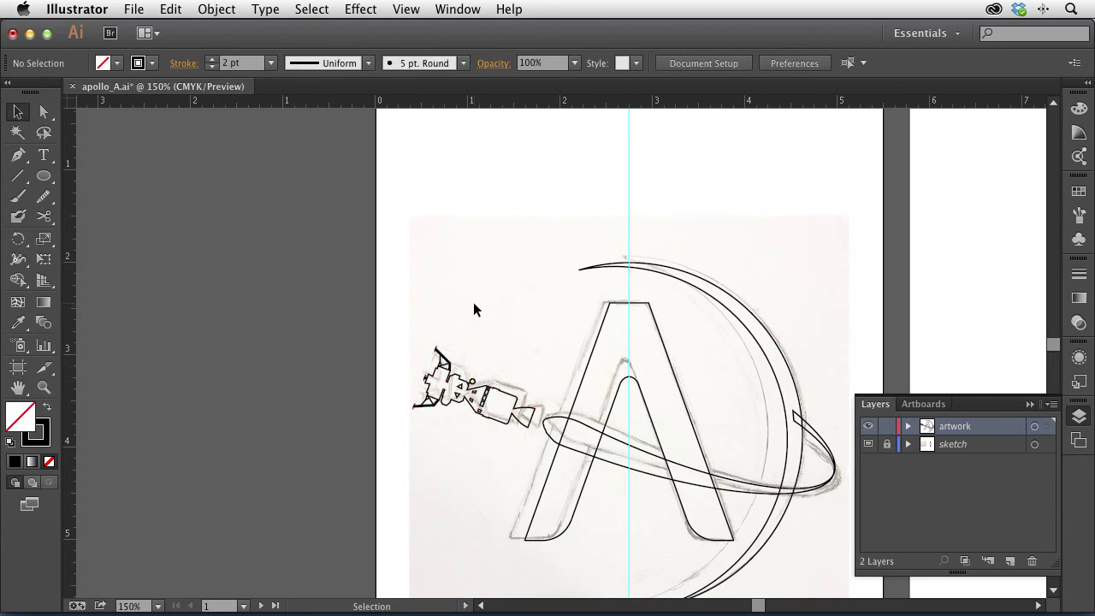
- Check the reduced spacecraft's line weights up close and undo its repositioning and scaling
key(super+space)
drag(397, 320, 609, 494)
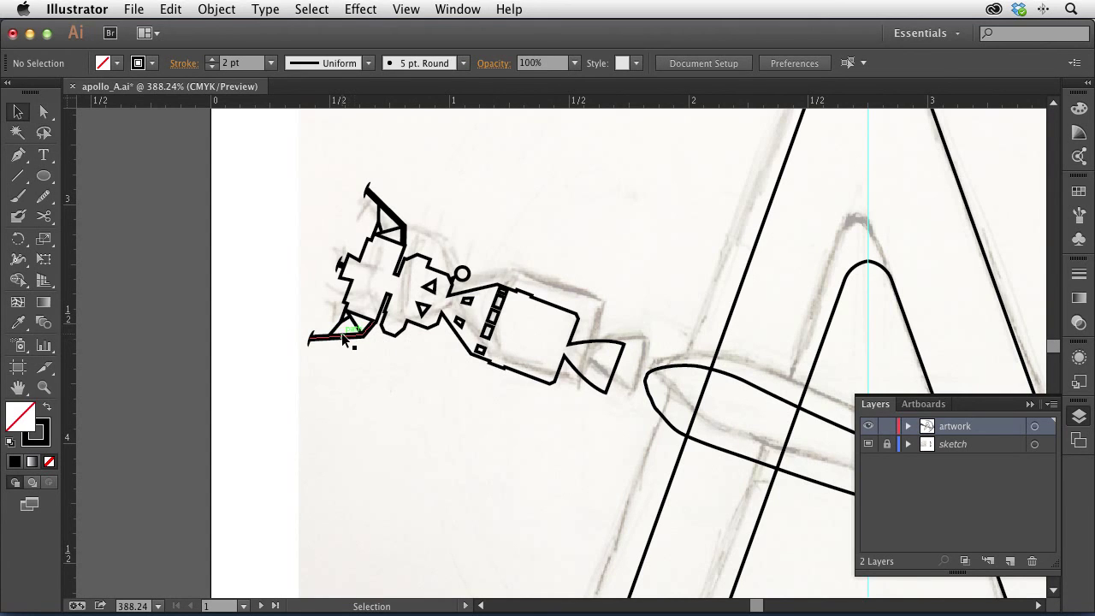
key(super+minus)
key(super+minus)
key(super+minus)
scroll(342, 331, right, 5)
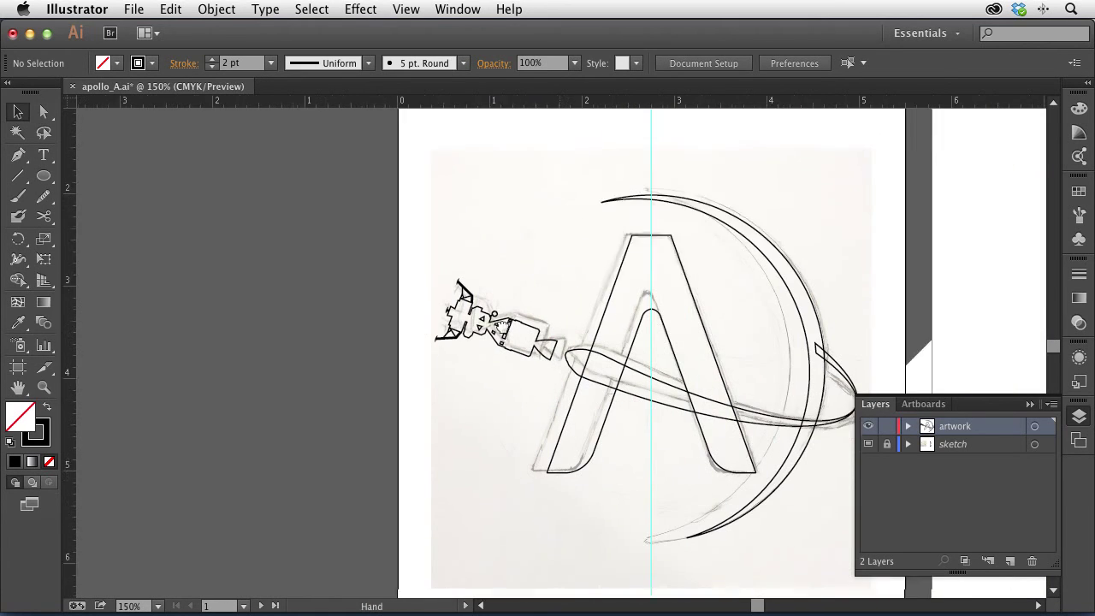
click(363, 305)
key(super+z)
key(super+z)
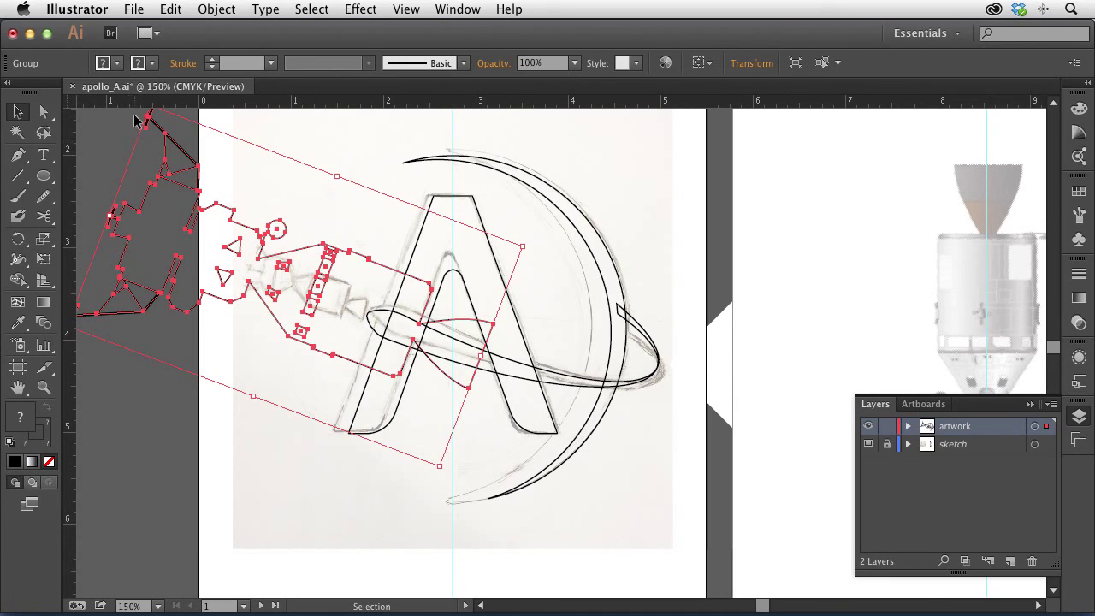
- Enable Scale Strokes & Effects in the general preferences
key(super+comma)
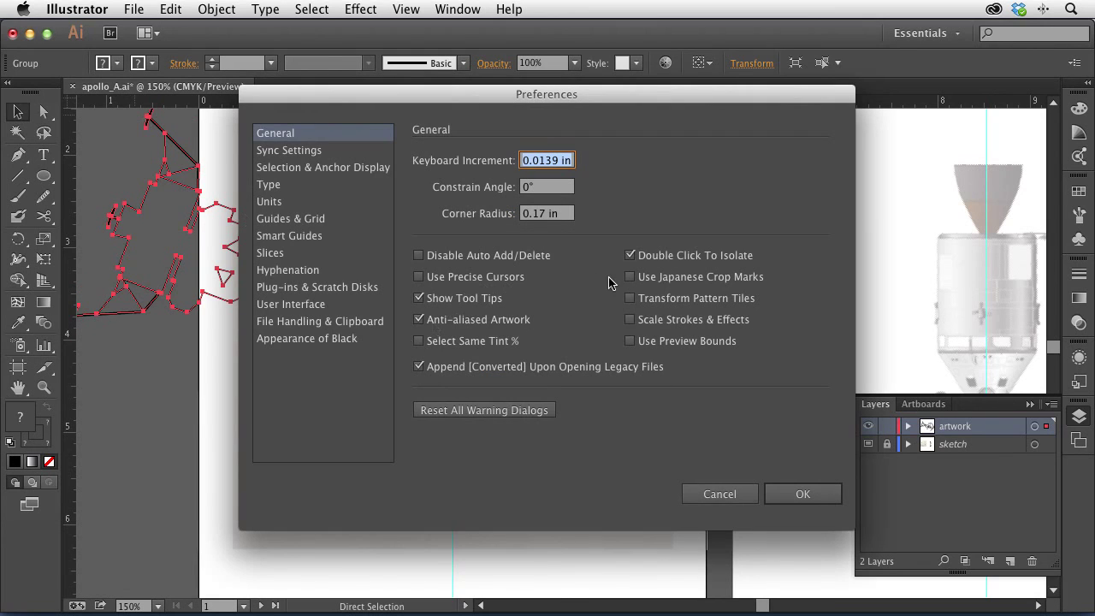
click(630, 321)
click(823, 502)
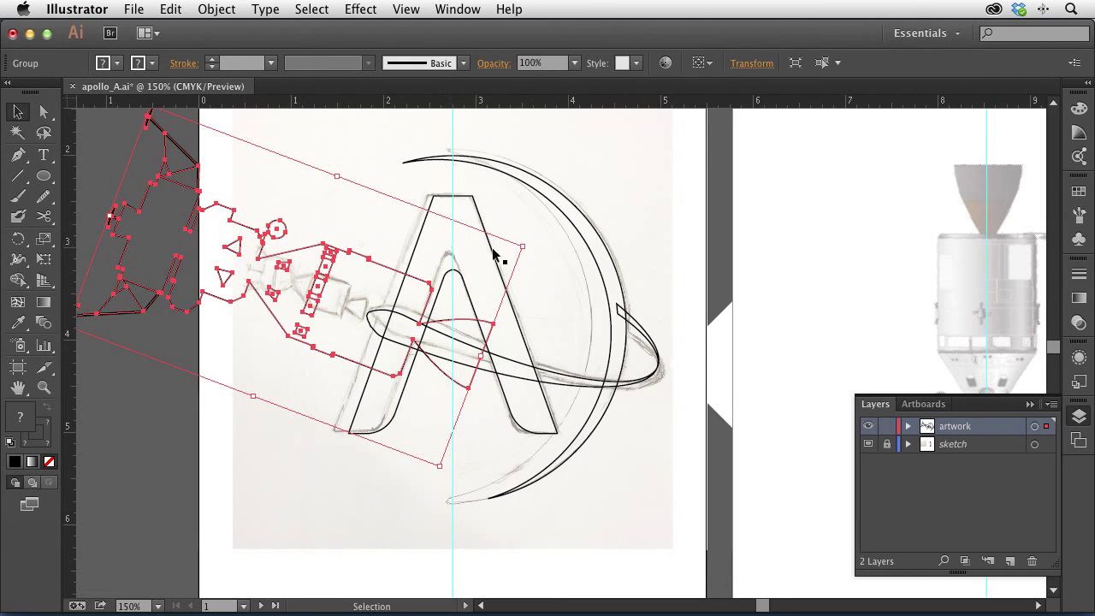
- Scale the spacecraft group down, together with its strokes, to the size of the sketched craft
key(s)
drag(709, 191, 533, 178)
drag(416, 146, 399, 163)
key(v)
click(18, 111)
- Position the reduced spacecraft over the sketched craft with its nozzle at the orbit ring's tip, nudging it slightly into place
drag(309, 290, 367, 312)
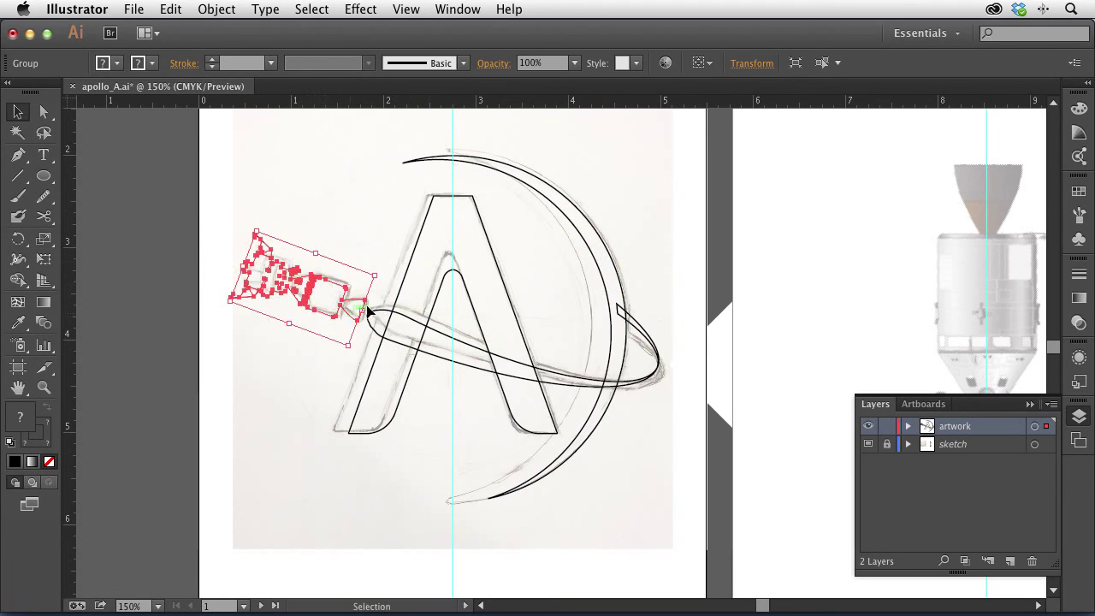
key(Right)
key(Down)
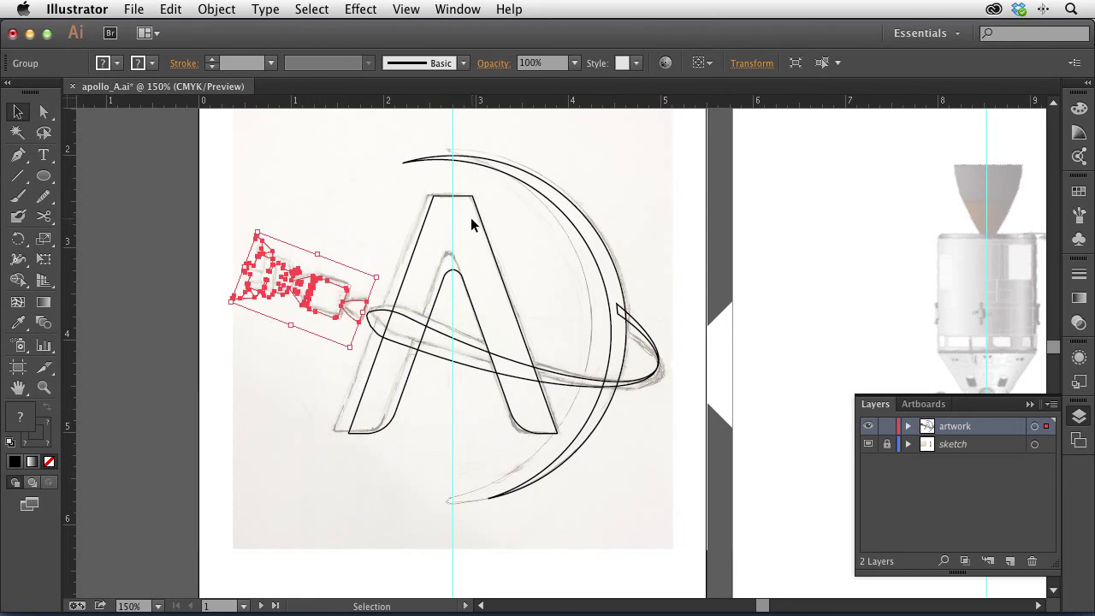
click(325, 203)
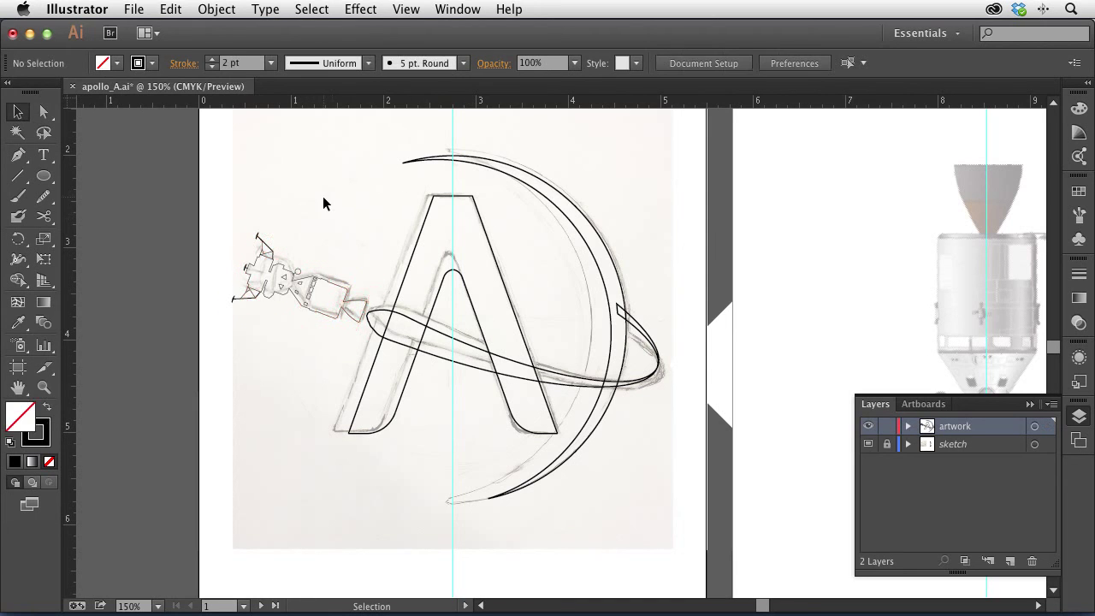
- Scale the spacecraft group down slightly more so its proportions better match the sketched craft
super+click(454, 345)
super+click(474, 333)
click(345, 278)
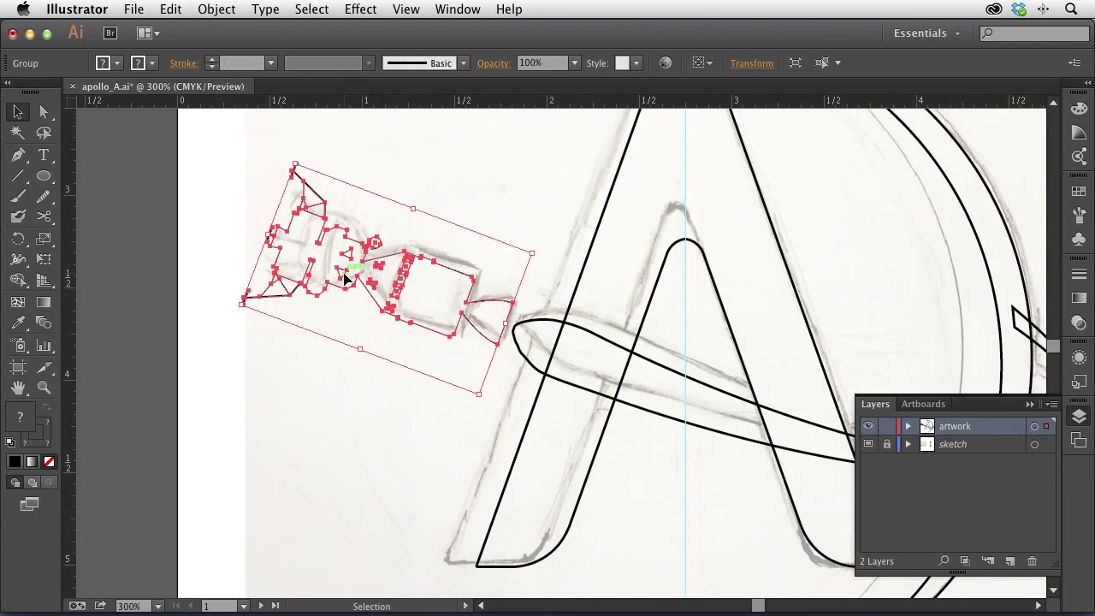
key(s)
drag(205, 137, 250, 150)
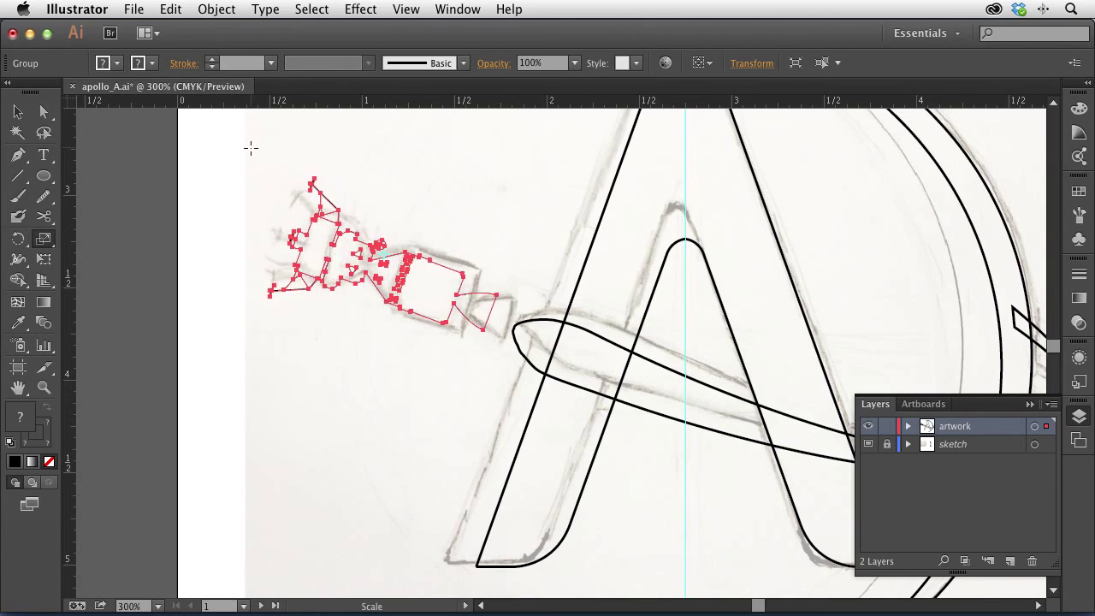
- Nudge the spacecraft down and to the right to seat its body and nozzle over the sketched craft, and deselect it
key(Down)
key(Down)
key(Down)
key(Down)
key(Down)
key(Right)
key(Right)
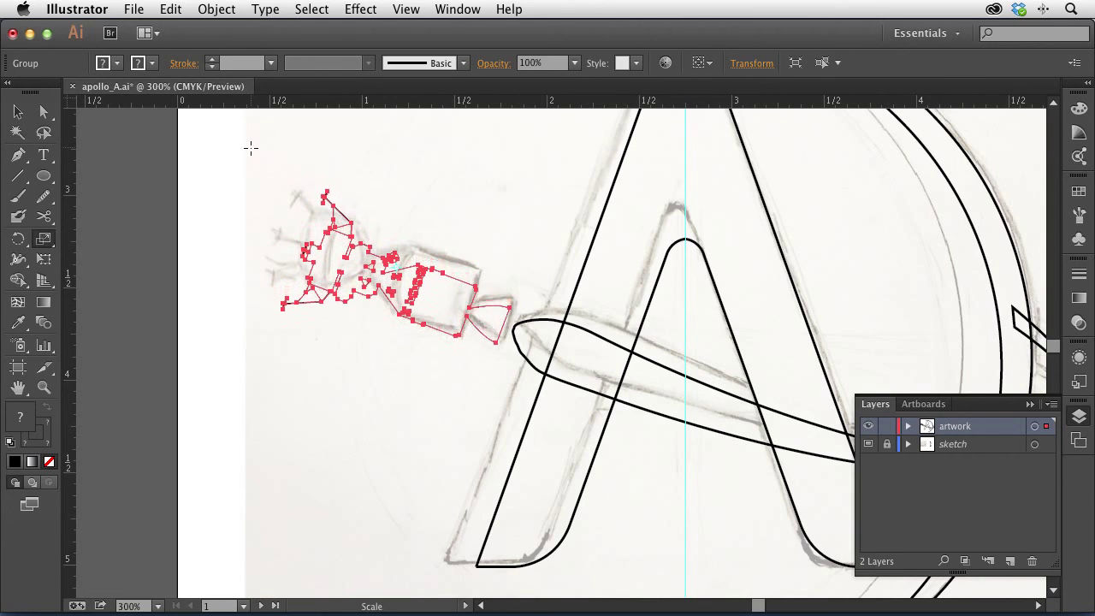
key(v)
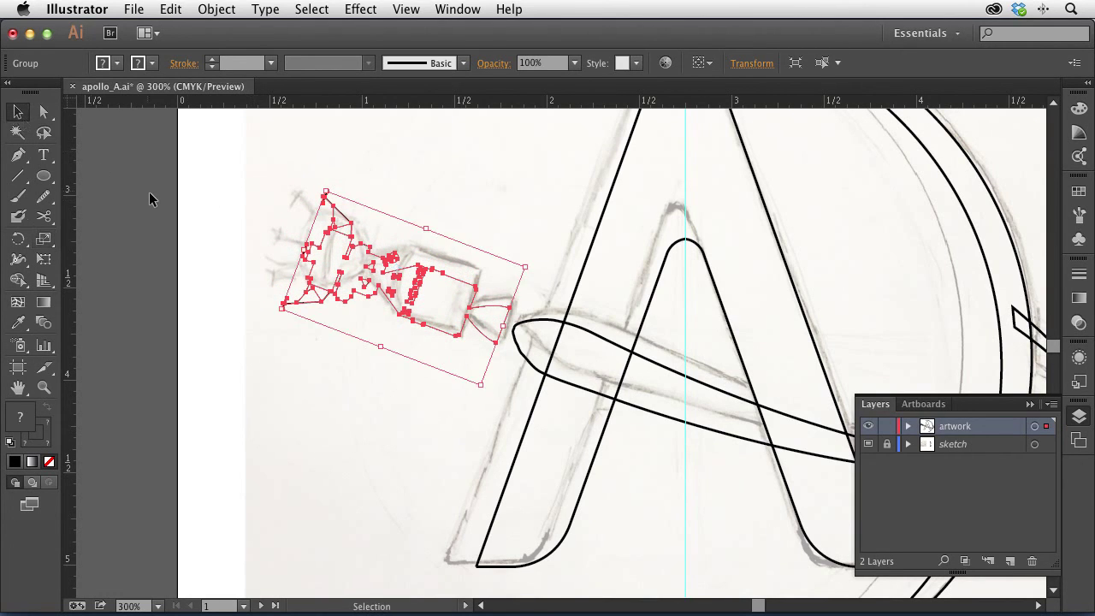
click(159, 198)
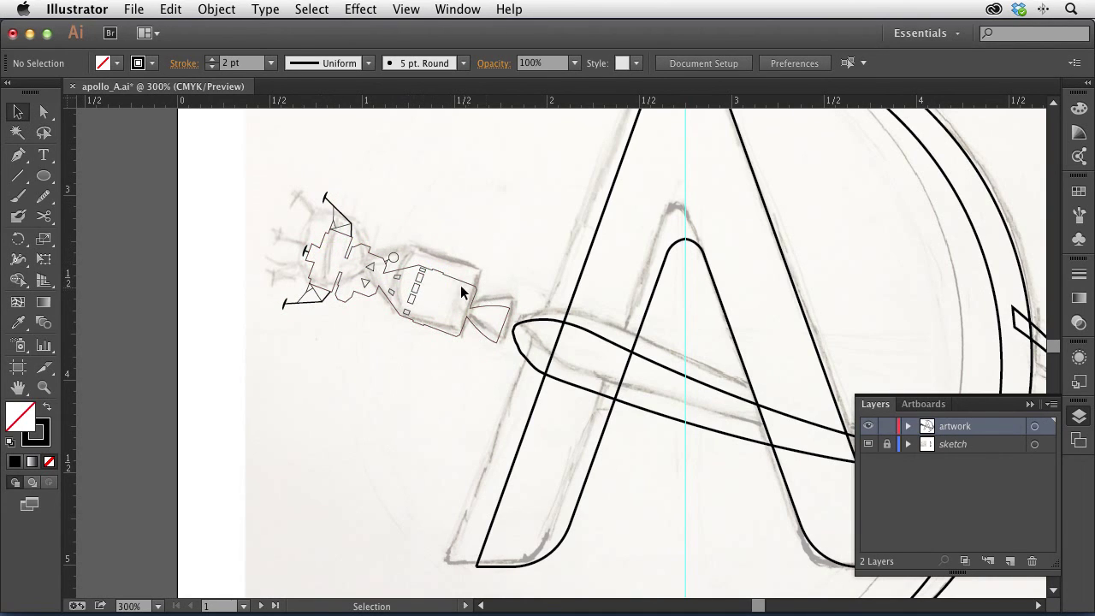
- Fill the spacecraft's main body outline with white
key(super+space)
drag(239, 173, 531, 382)
drag(652, 395, 478, 385)
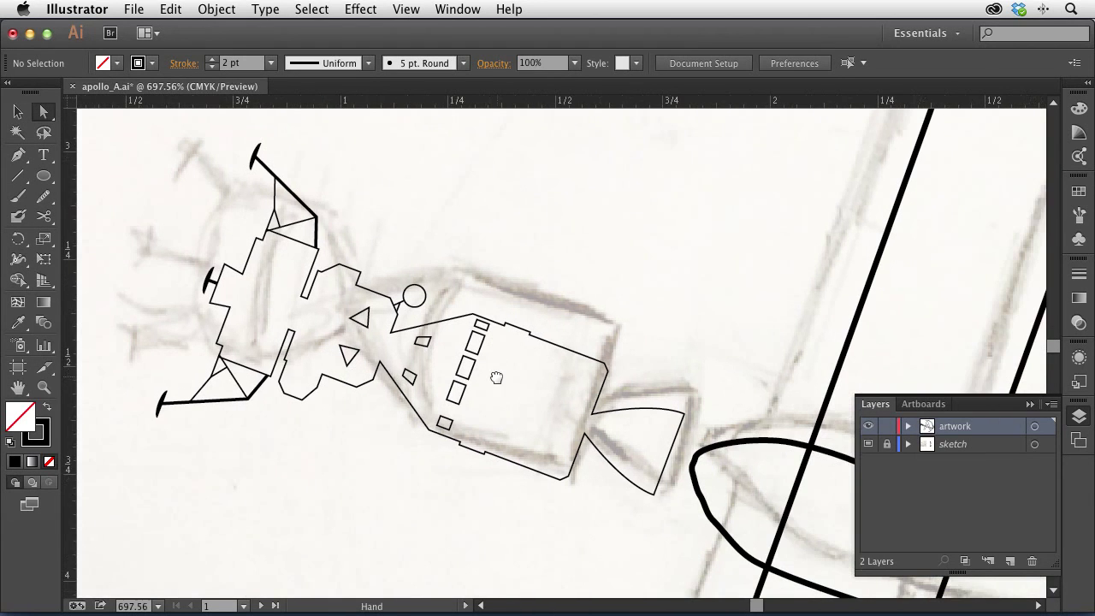
alt+click(246, 275)
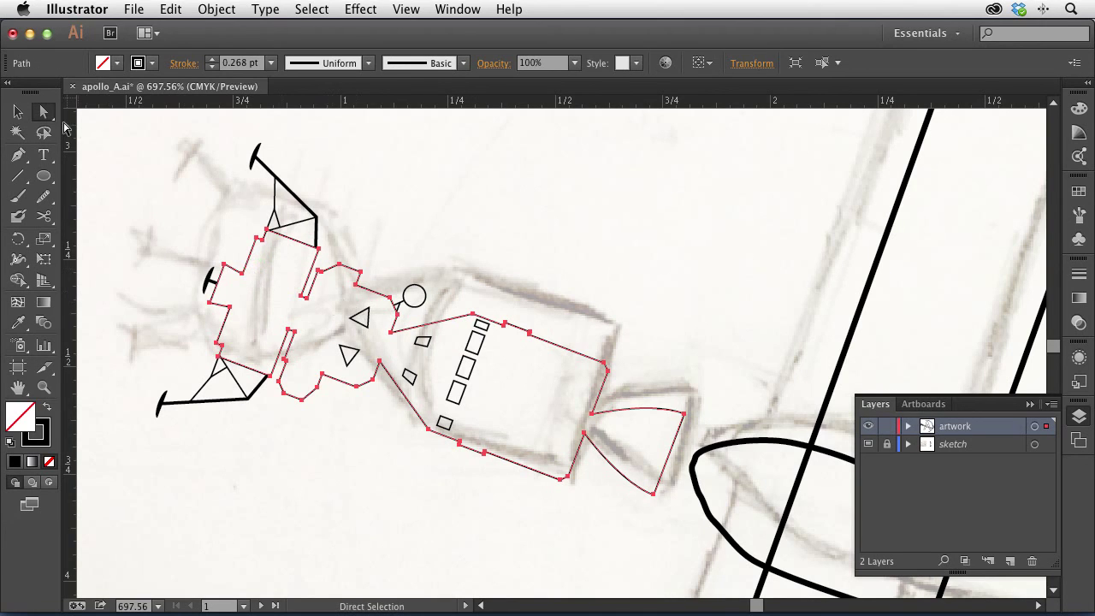
click(102, 161)
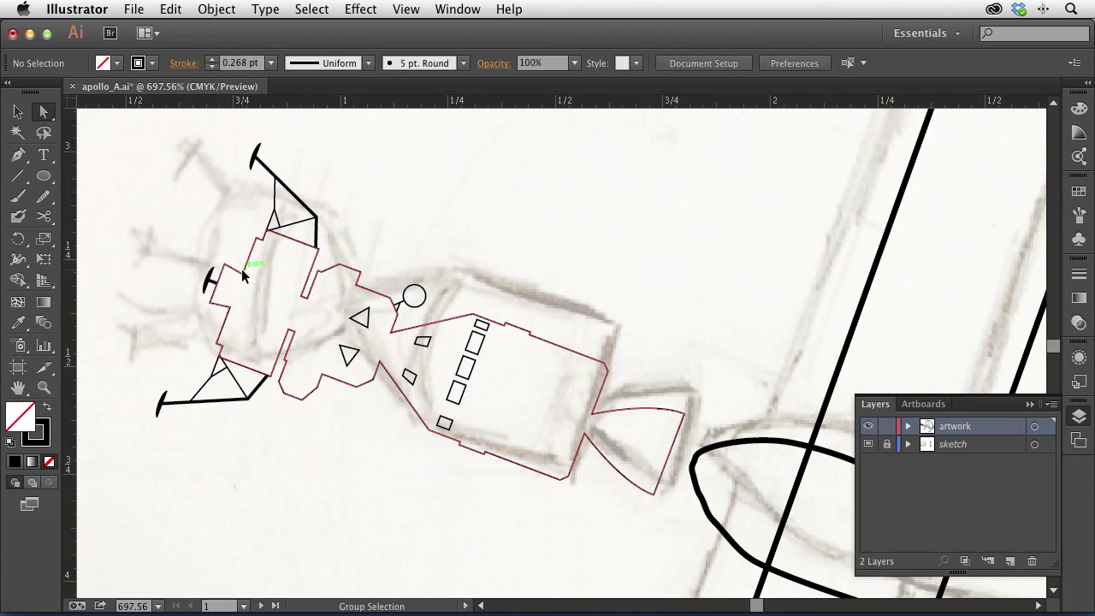
alt+click(242, 274)
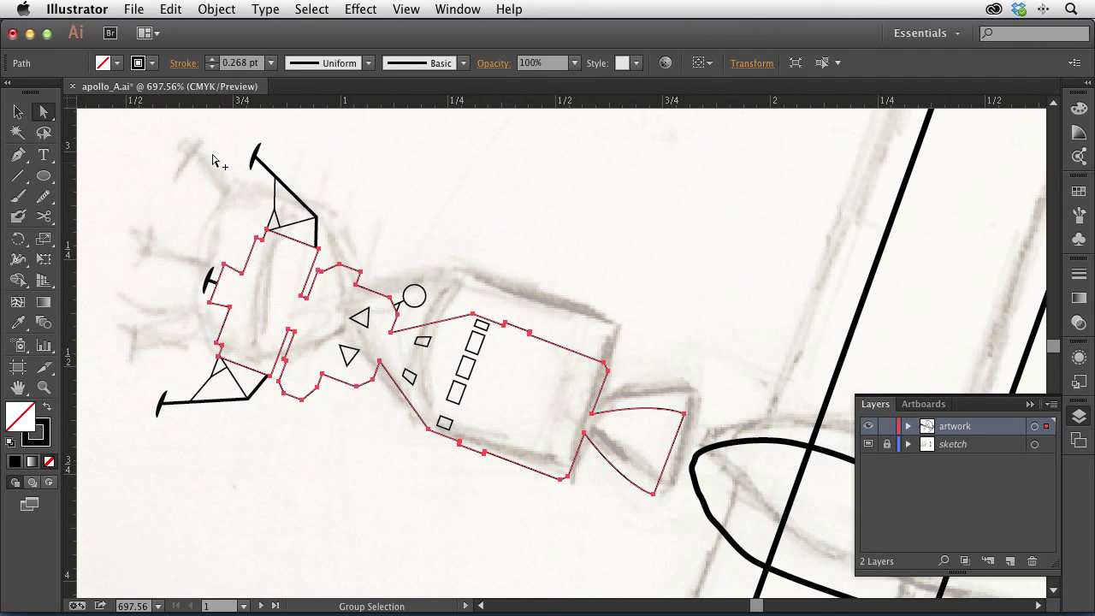
click(104, 63)
click(35, 90)
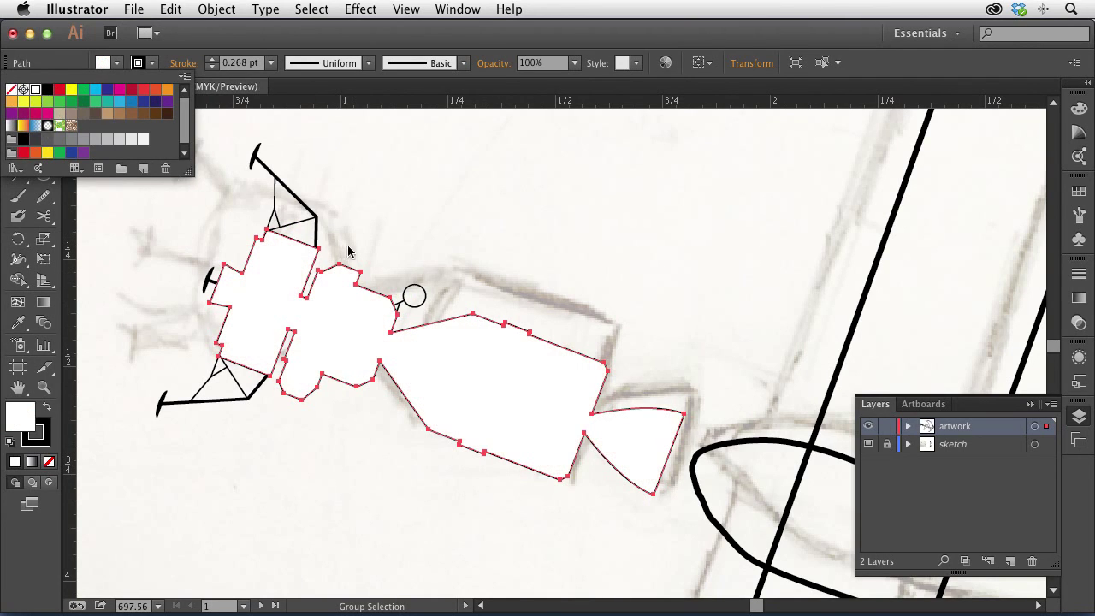
key(Escape)
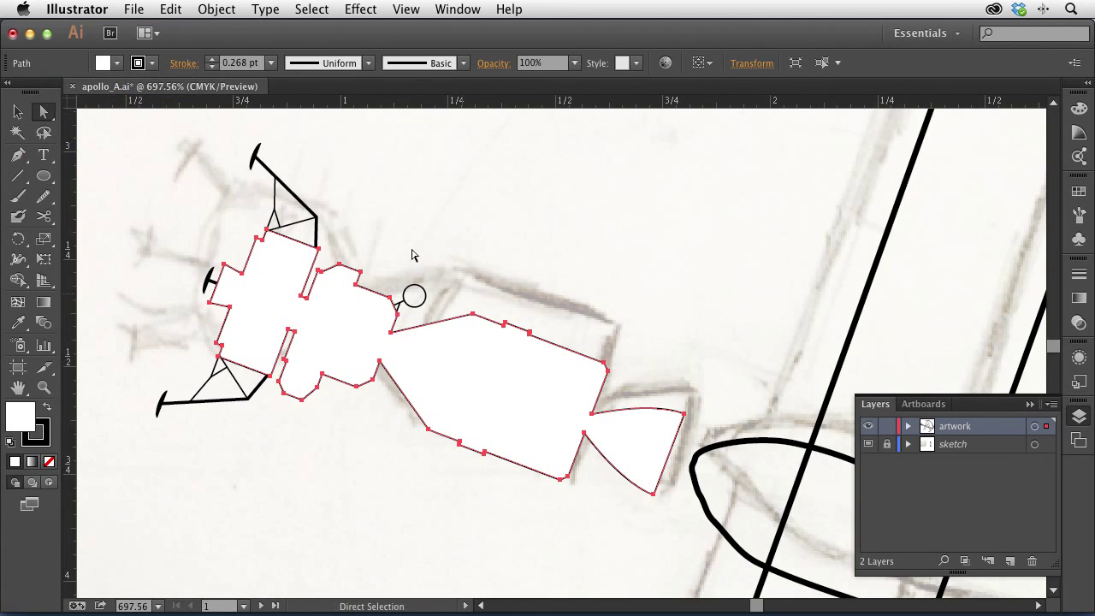
- Select all triangular and rectangular window shapes in Outline view, bring them to the front, and return to Preview
key(super+y)
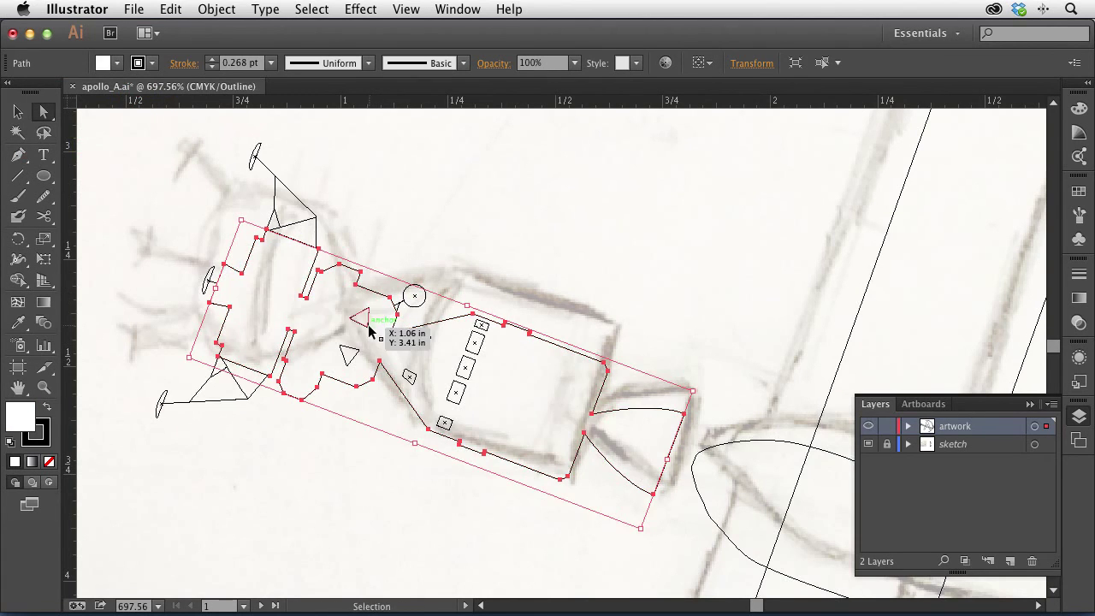
click(370, 332)
shift+click(356, 359)
shift+click(421, 342)
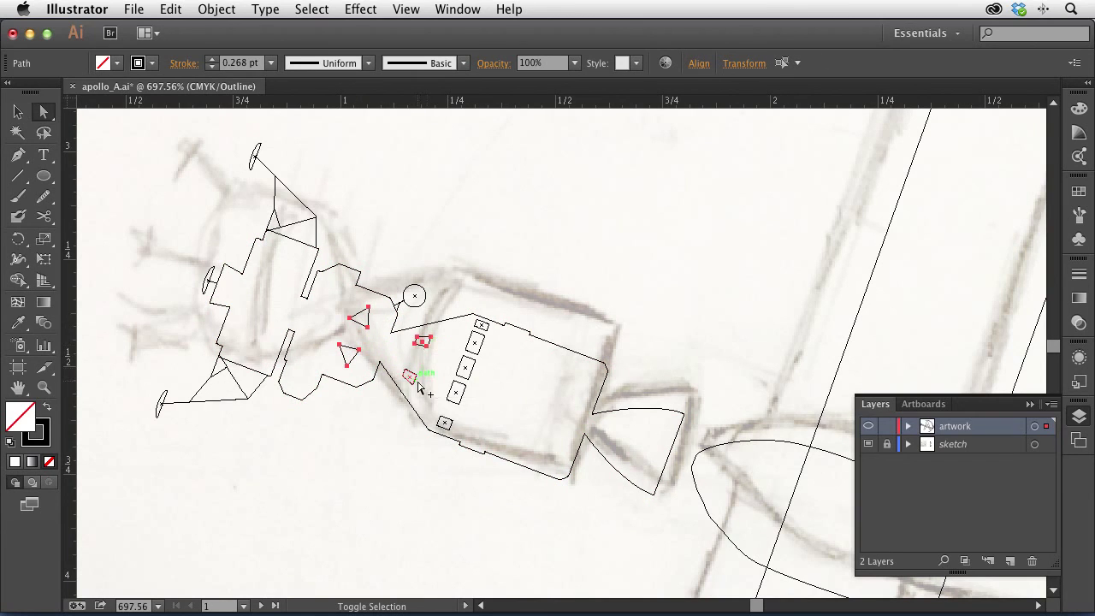
shift+click(455, 394)
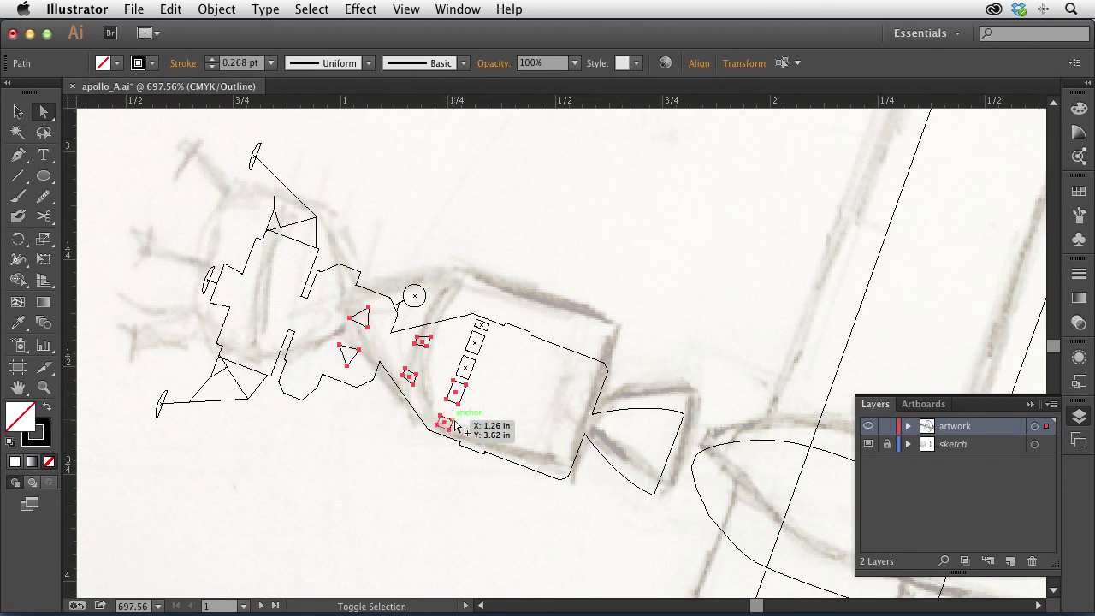
shift+click(466, 368)
shift+click(476, 344)
shift+click(482, 328)
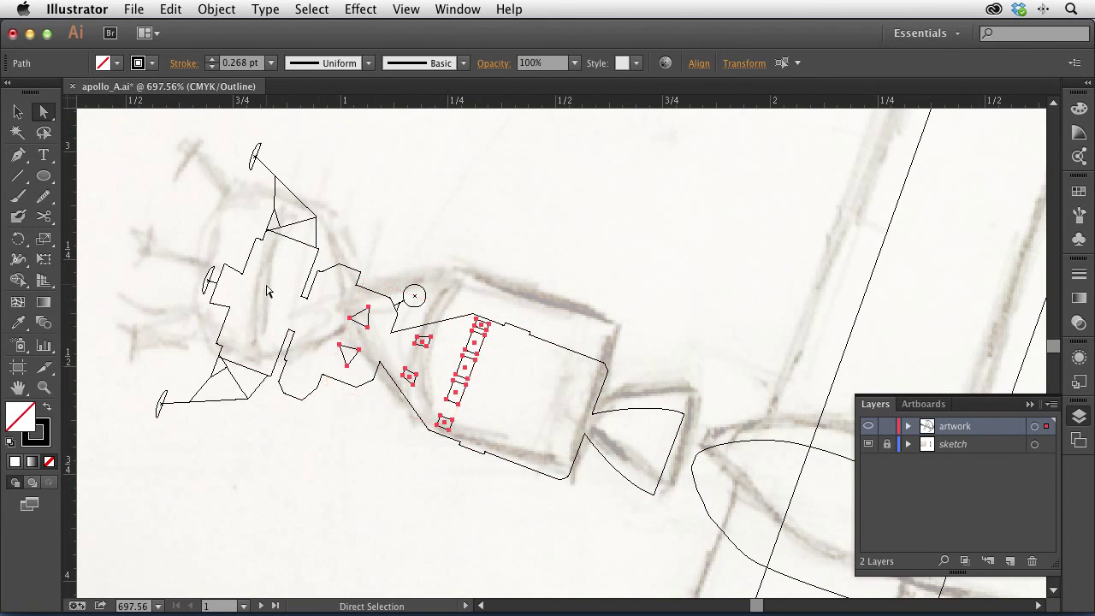
click(216, 8)
mouse_move(227, 53)
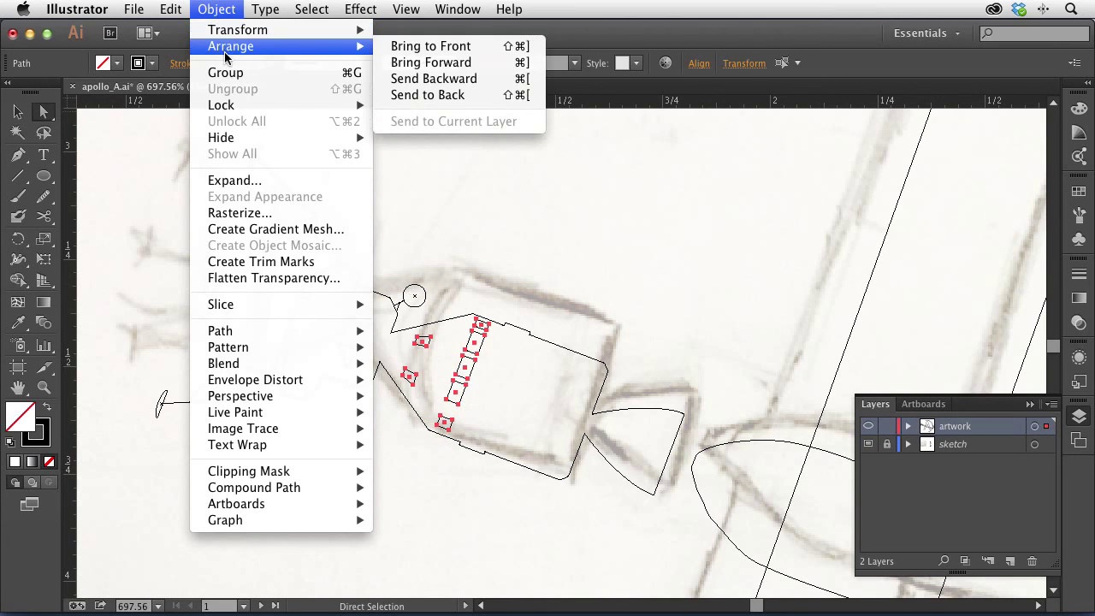
click(407, 46)
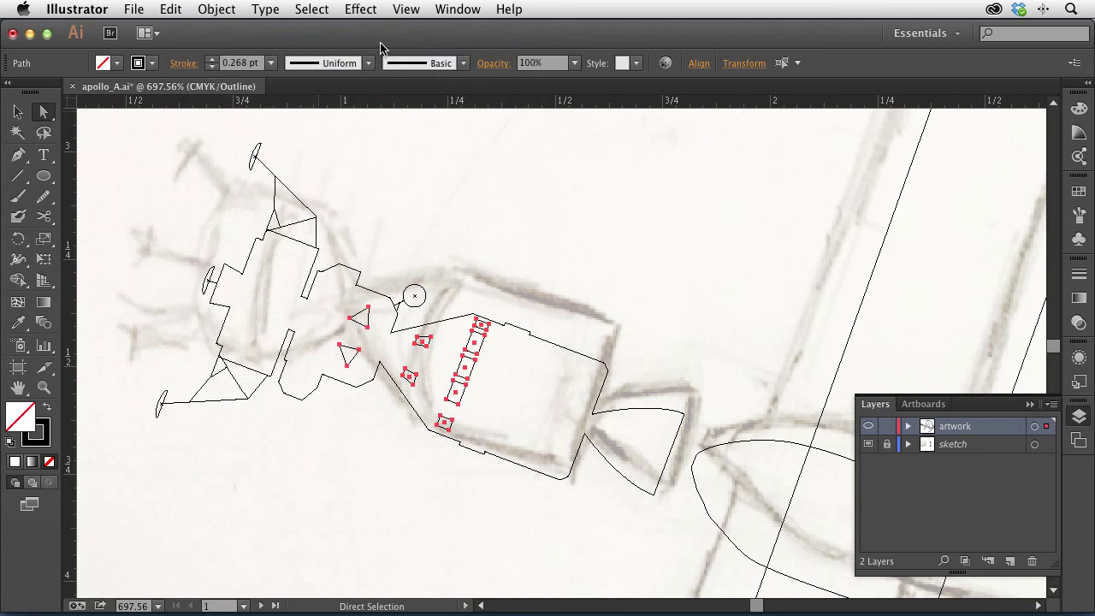
key(ctrl+y)
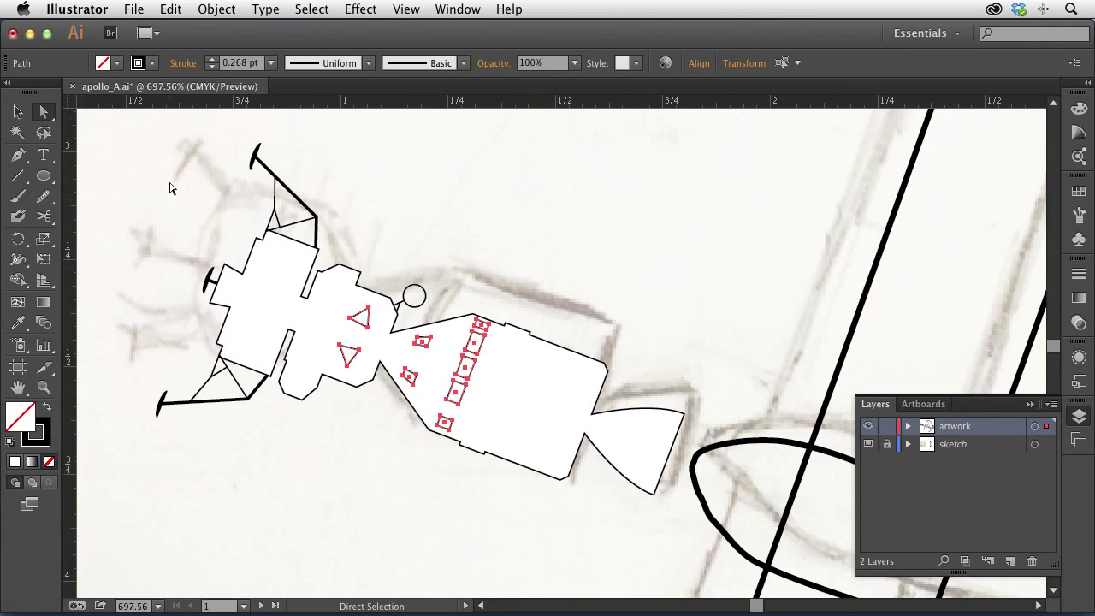
- Remove the stroke from the selected window shapes and fill them with dark navy blue
click(152, 63)
click(21, 90)
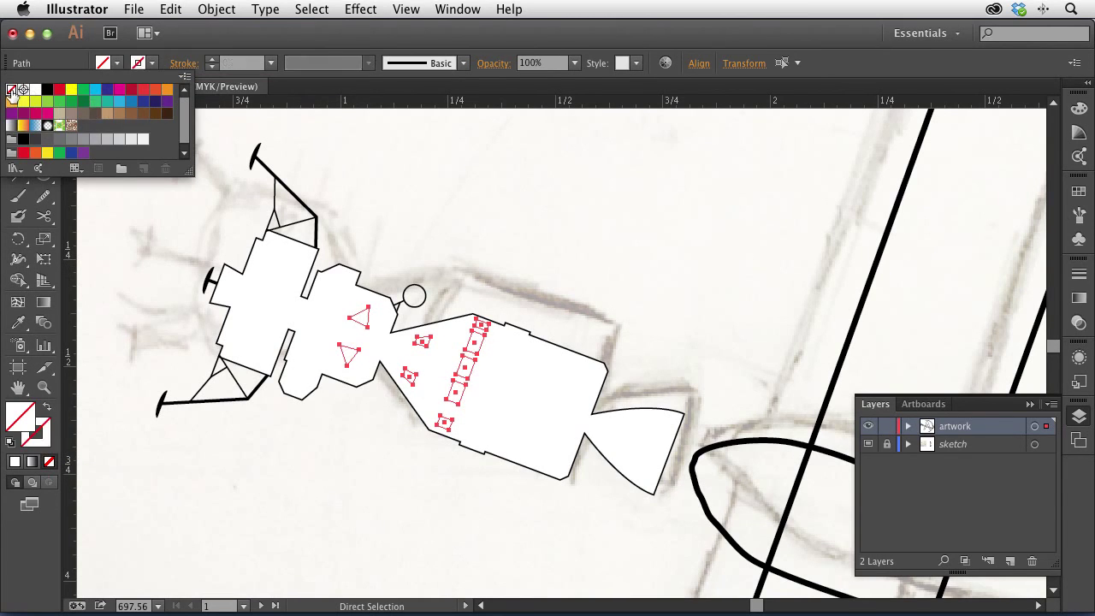
click(111, 65)
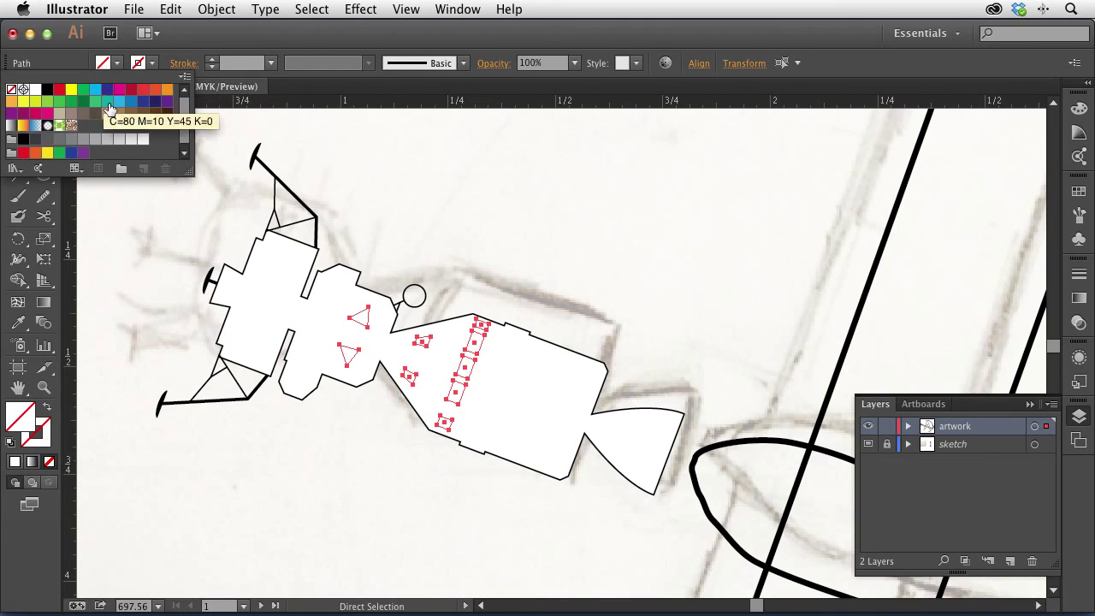
click(156, 104)
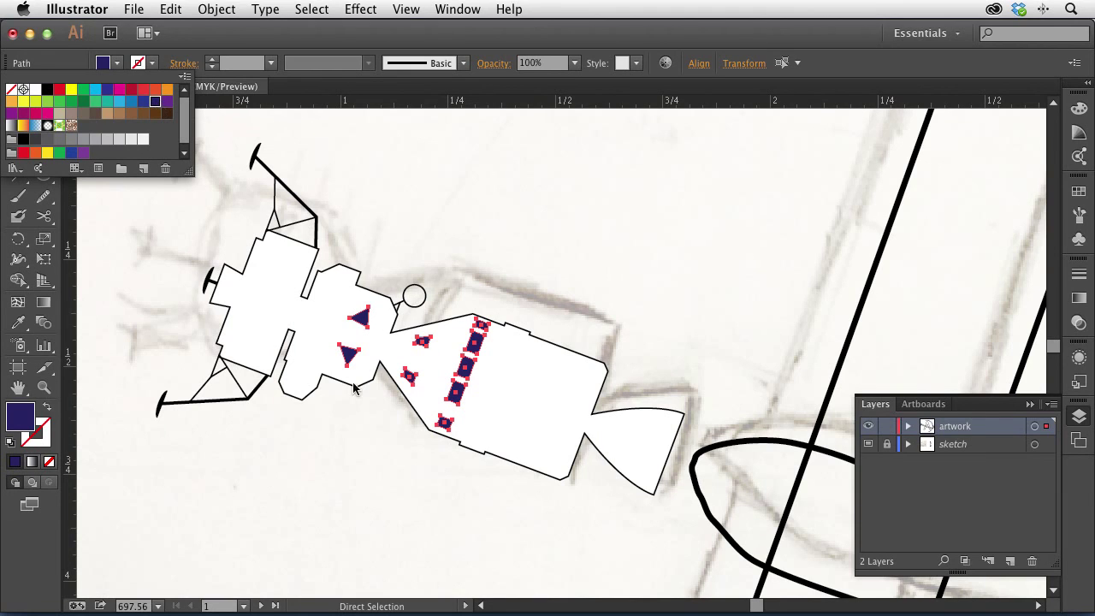
- Remove the stroke from the spacecraft's white body shape
key(alt)
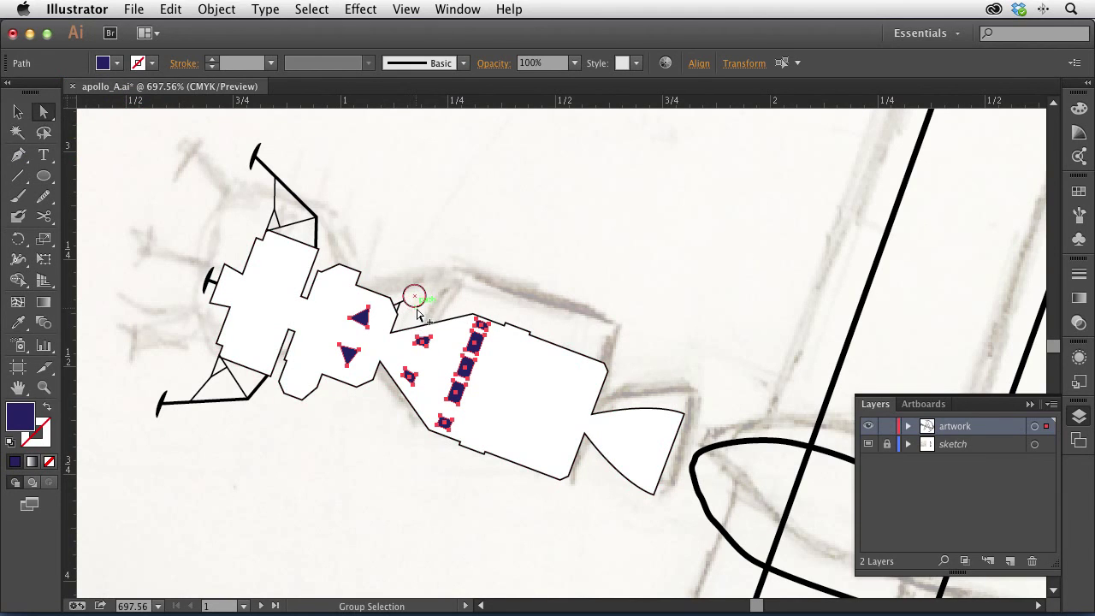
key(alt)
alt+click(419, 422)
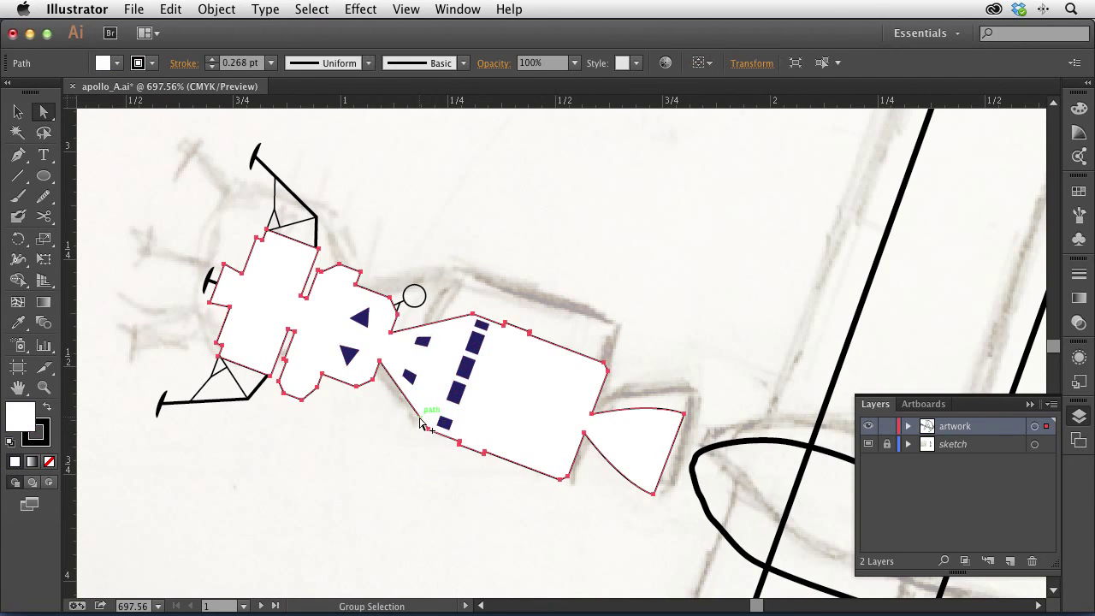
click(117, 63)
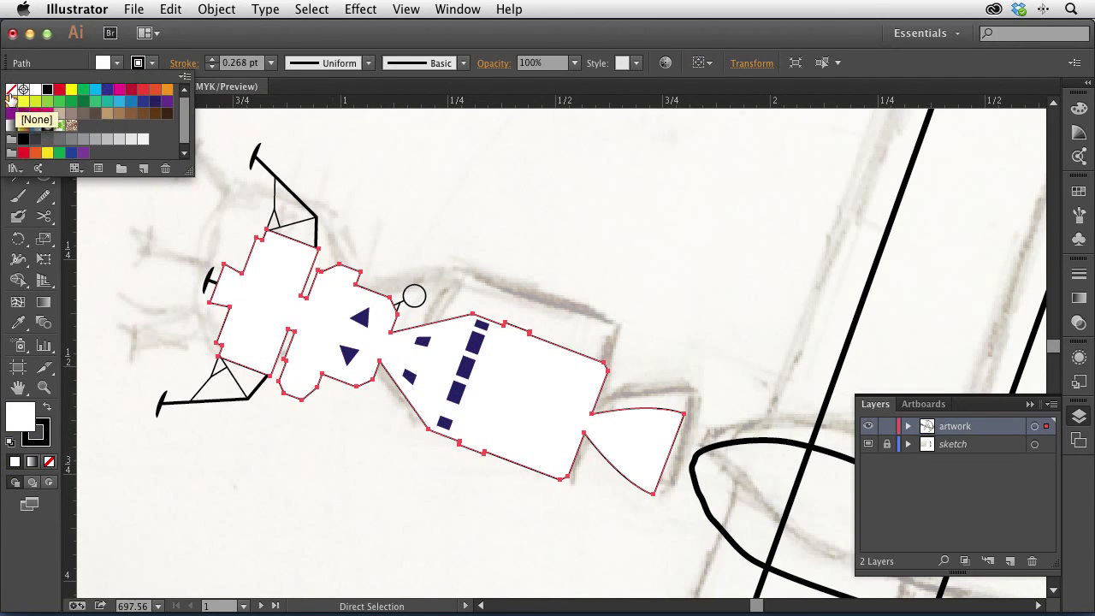
click(11, 88)
- Give the three foot pads and the antenna dish circle a white fill and no stroke
key(alt)
alt+click(203, 291)
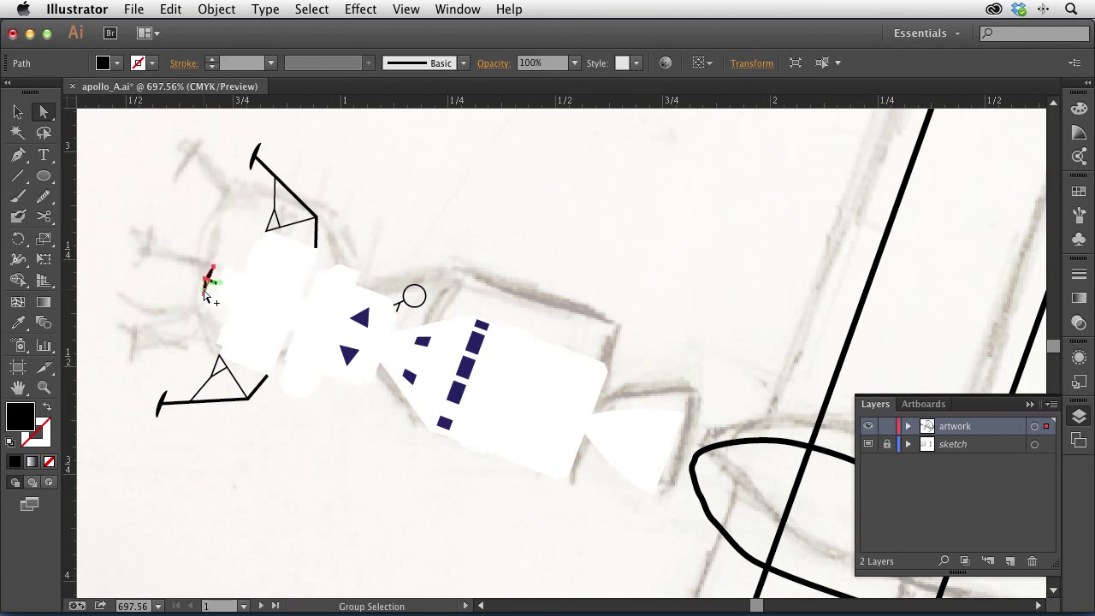
alt+shift+click(159, 410)
alt+shift+click(256, 154)
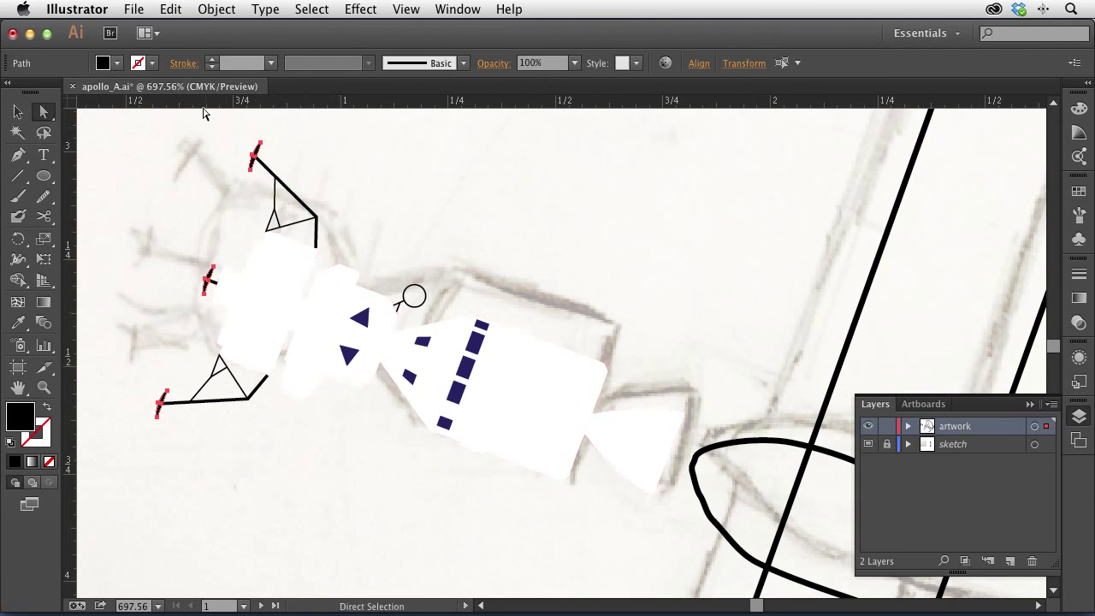
shift+click(423, 294)
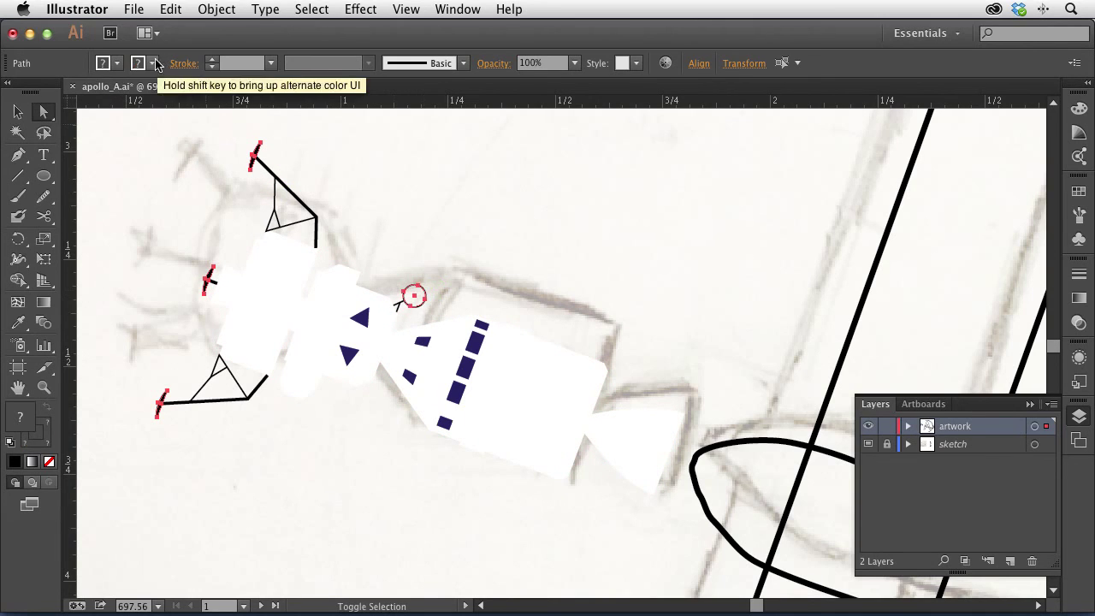
click(103, 63)
click(37, 91)
click(138, 65)
click(139, 65)
click(11, 91)
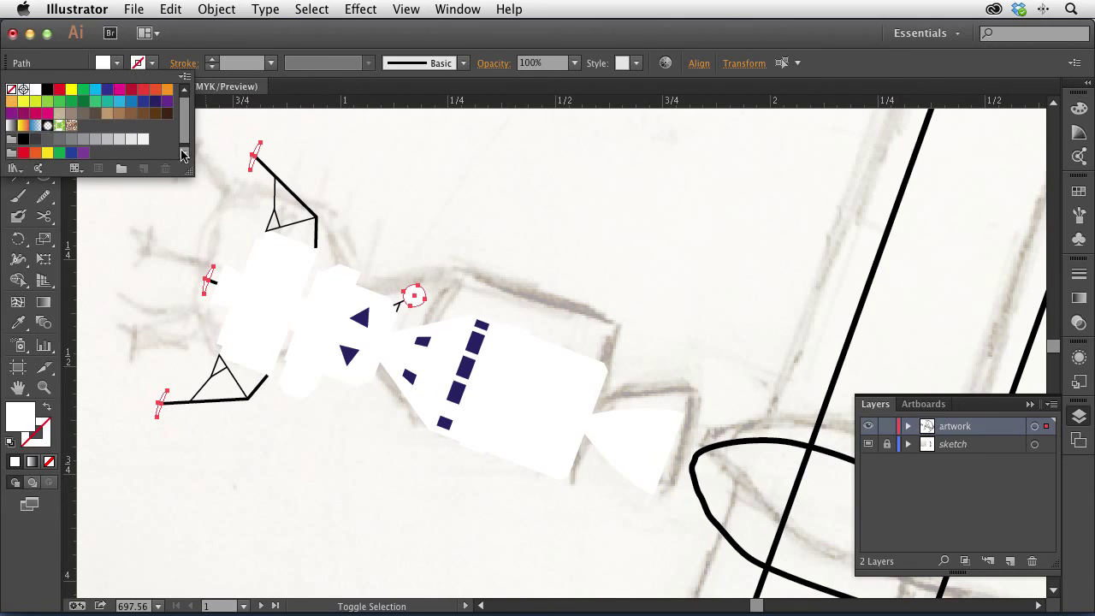
click(405, 188)
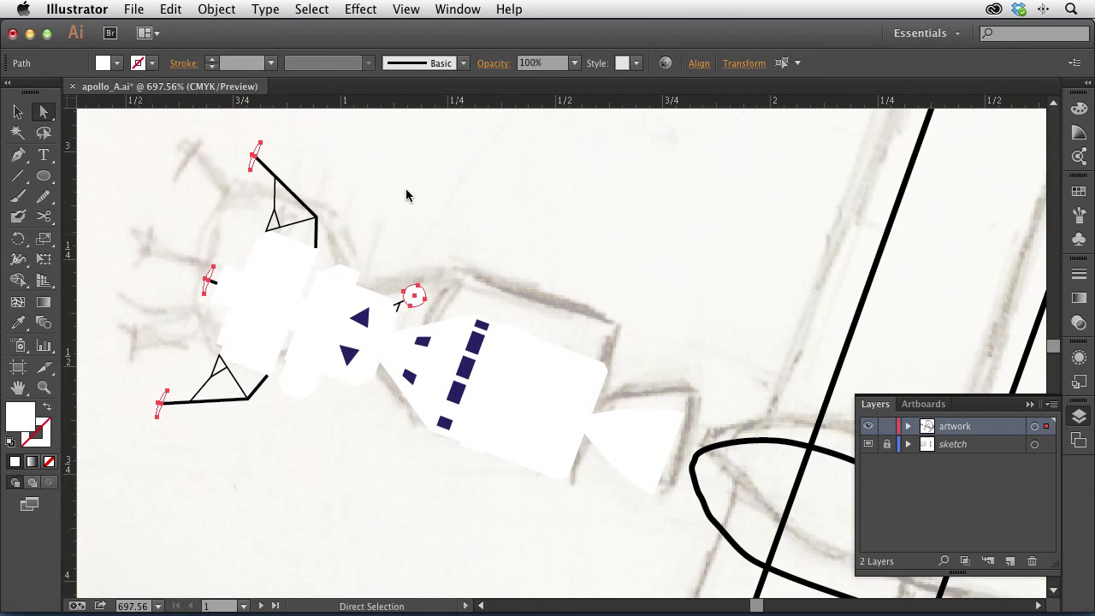
- Give all the landing leg struts, the short middle leg line and the antenna lines of the spacecraft a white stroke
alt+click(231, 401)
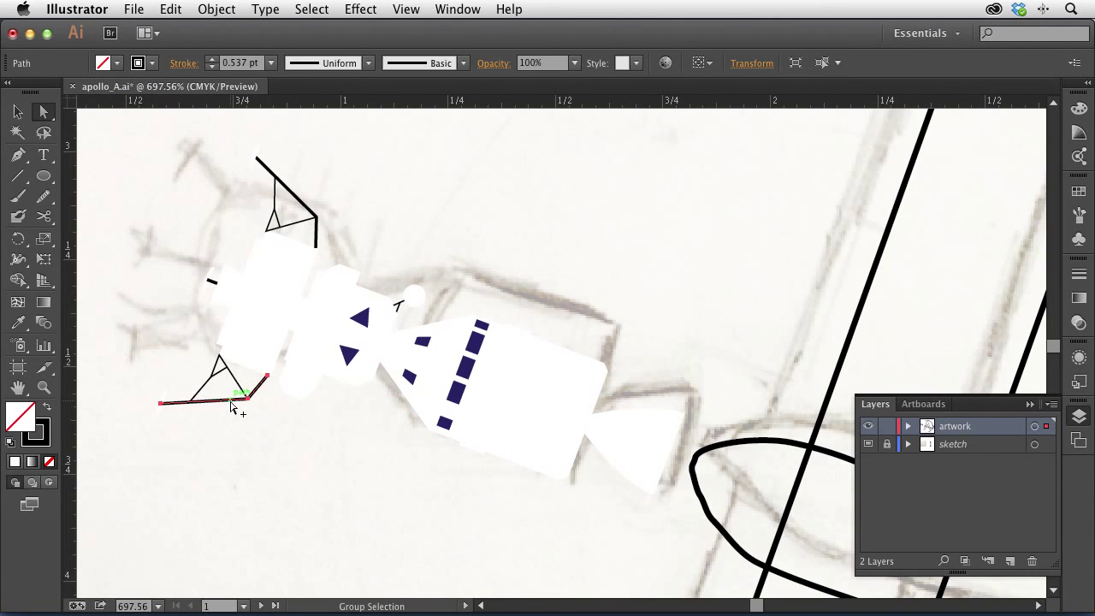
alt+click(231, 404)
click(232, 425)
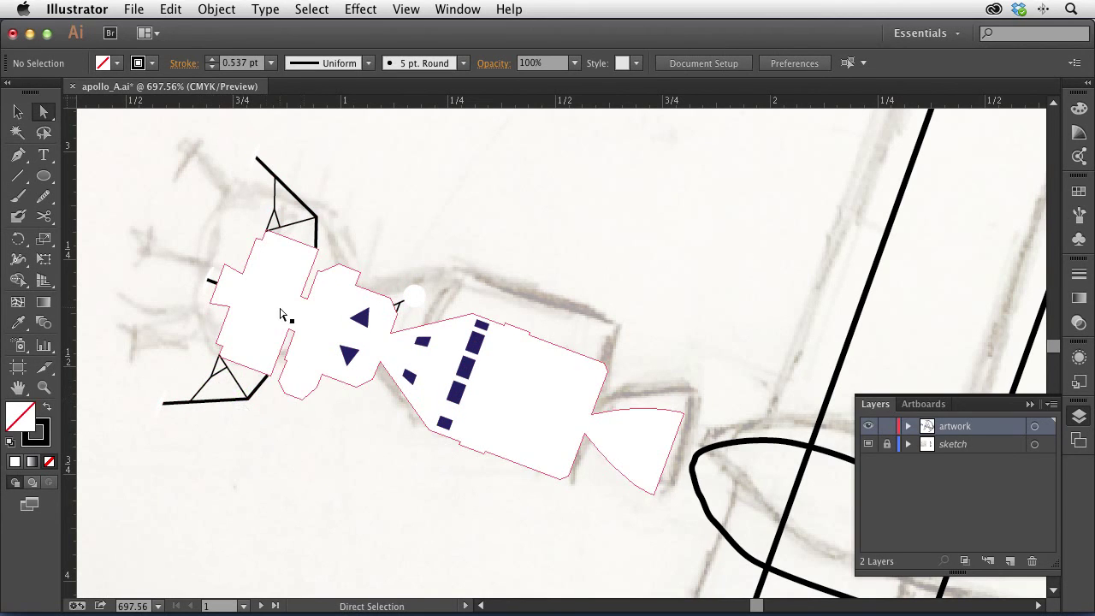
alt+click(243, 400)
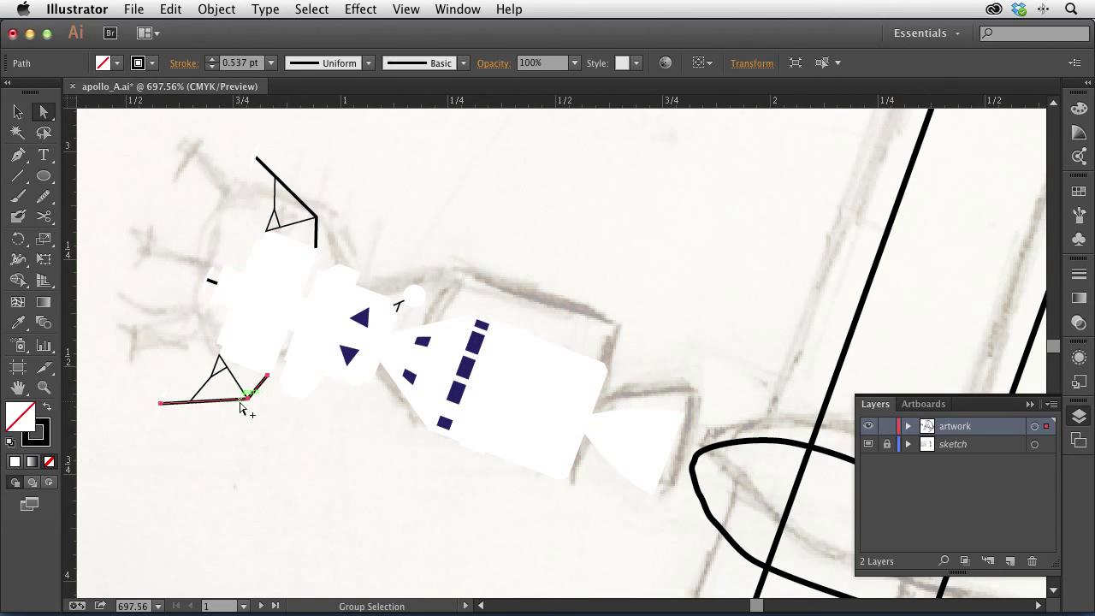
alt+click(243, 400)
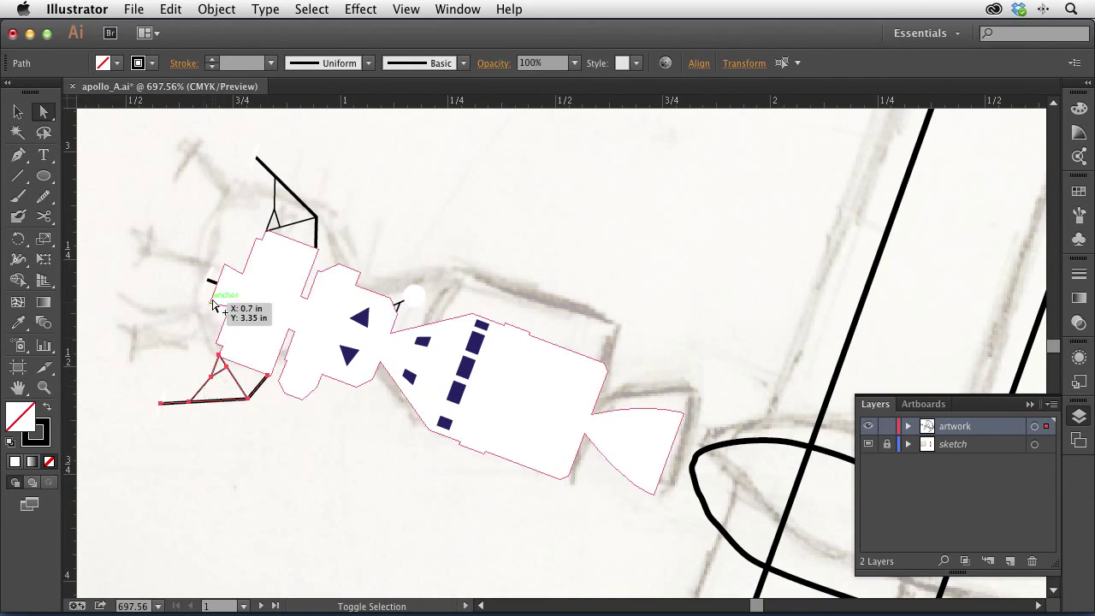
alt+shift+click(270, 214)
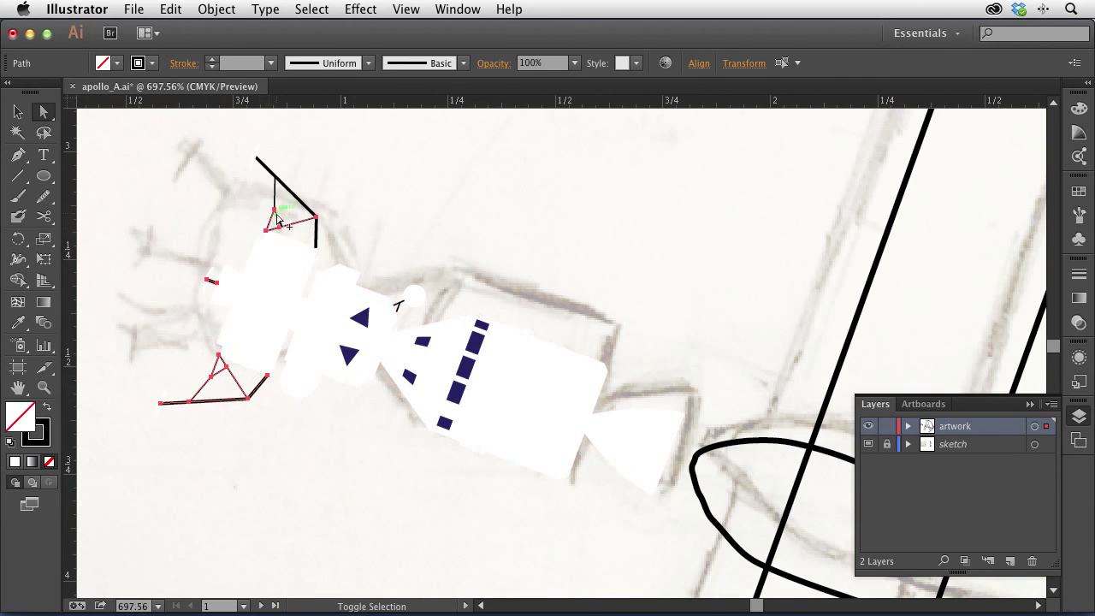
alt+shift+click(296, 196)
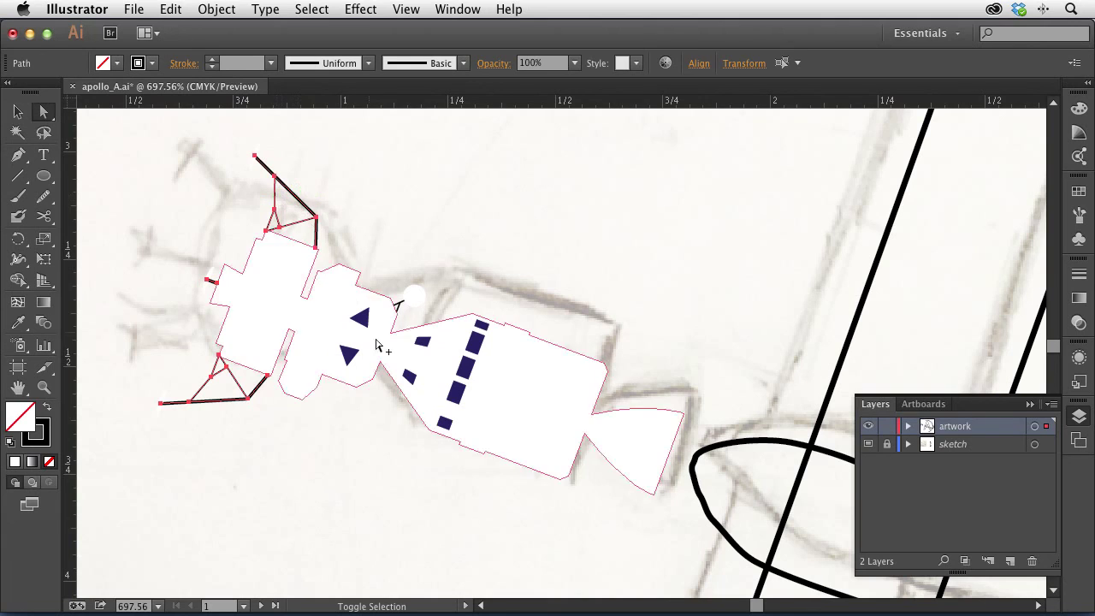
alt+shift+click(398, 307)
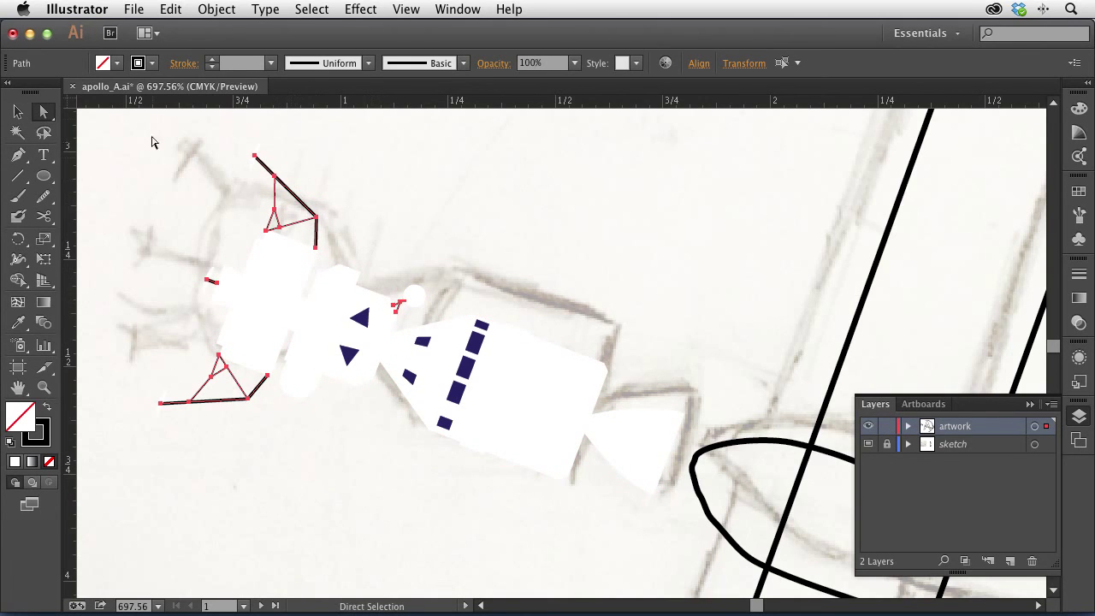
click(146, 64)
click(44, 89)
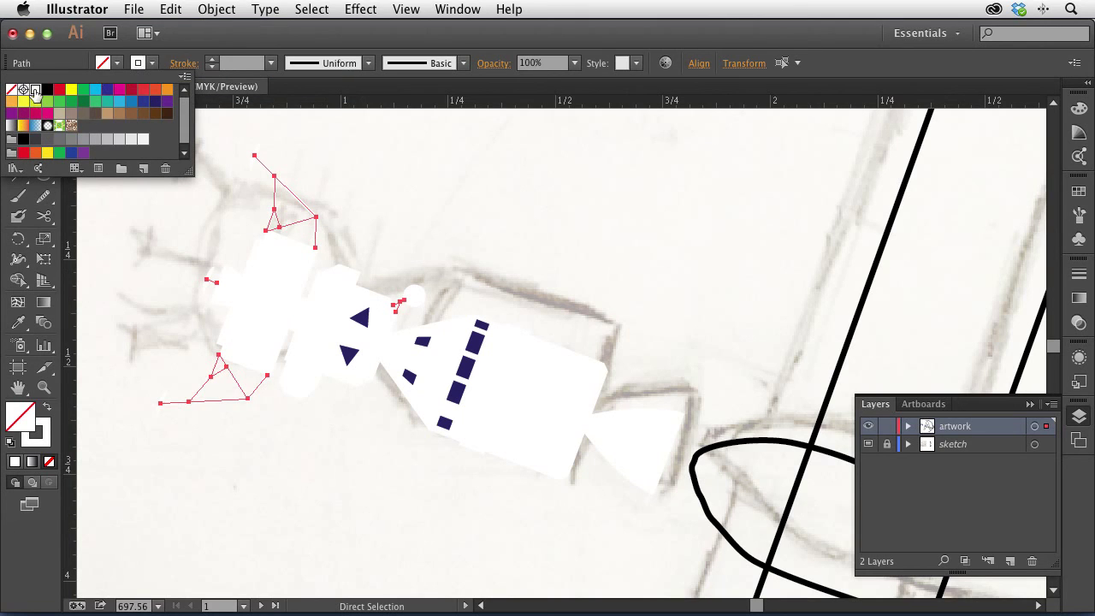
click(163, 244)
click(162, 243)
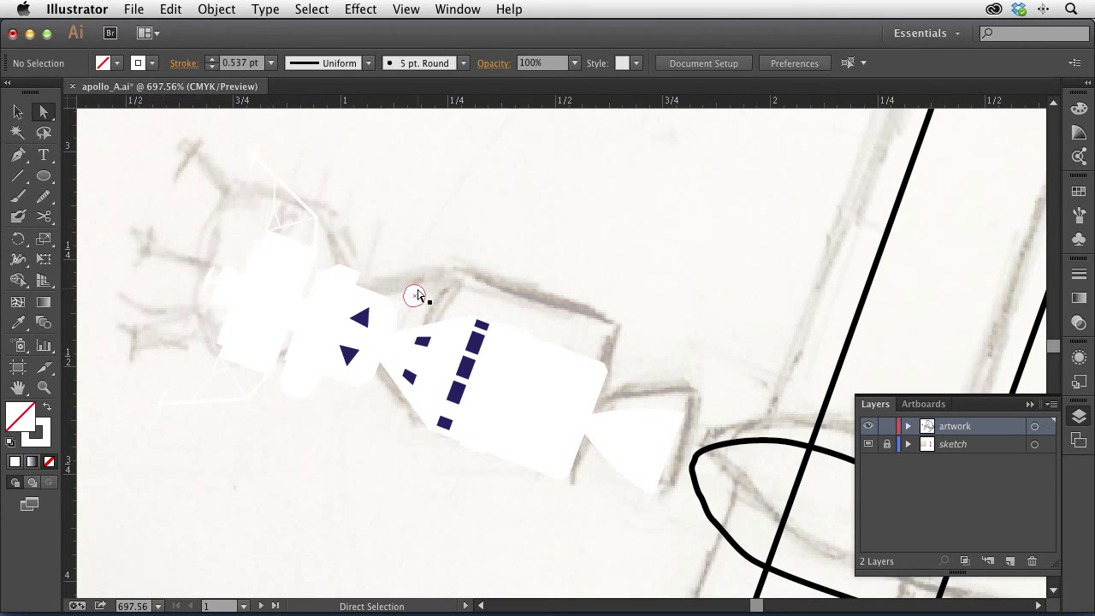
- Remove the stroke from both orbit ring shapes, the long band crossing the A and the short piece by the crescent
key(super+minus)
key(super+minus)
key(super+minus)
key(super+minus)
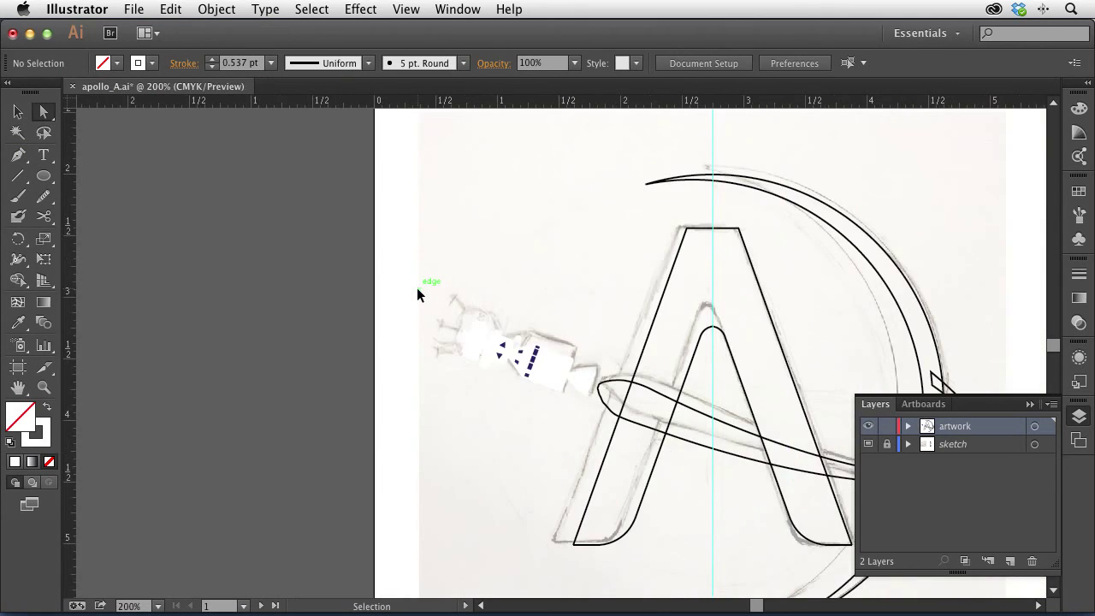
drag(718, 363, 478, 268)
click(631, 391)
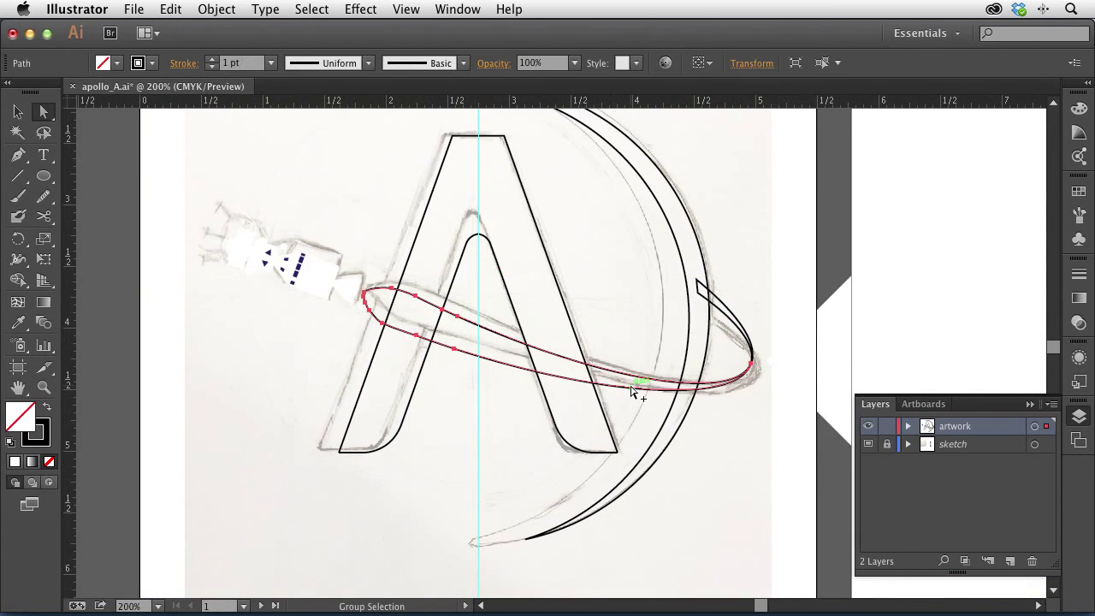
shift+click(750, 340)
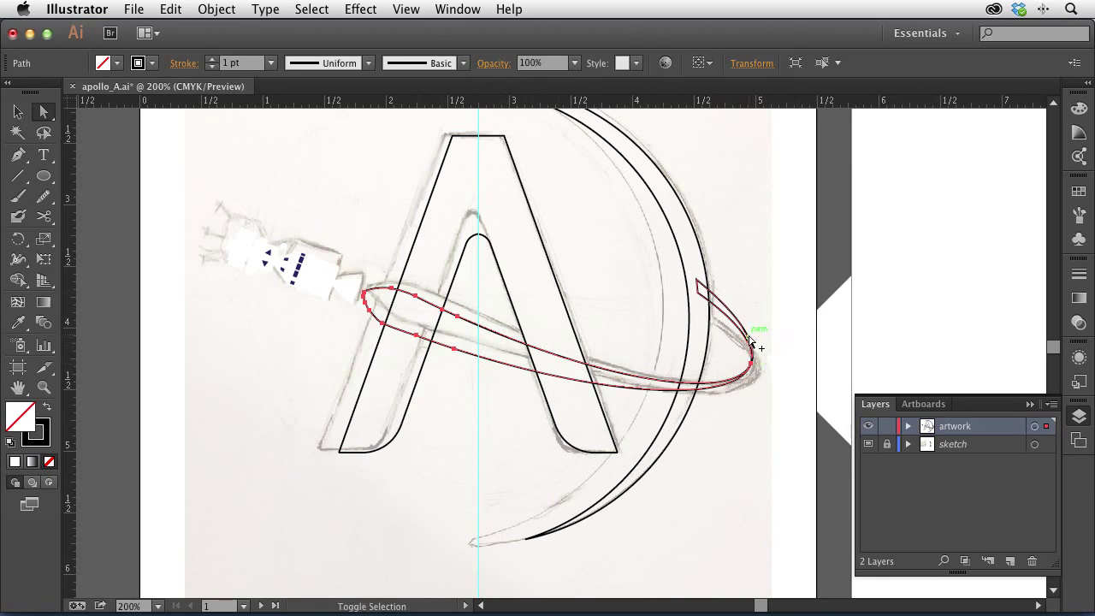
click(144, 63)
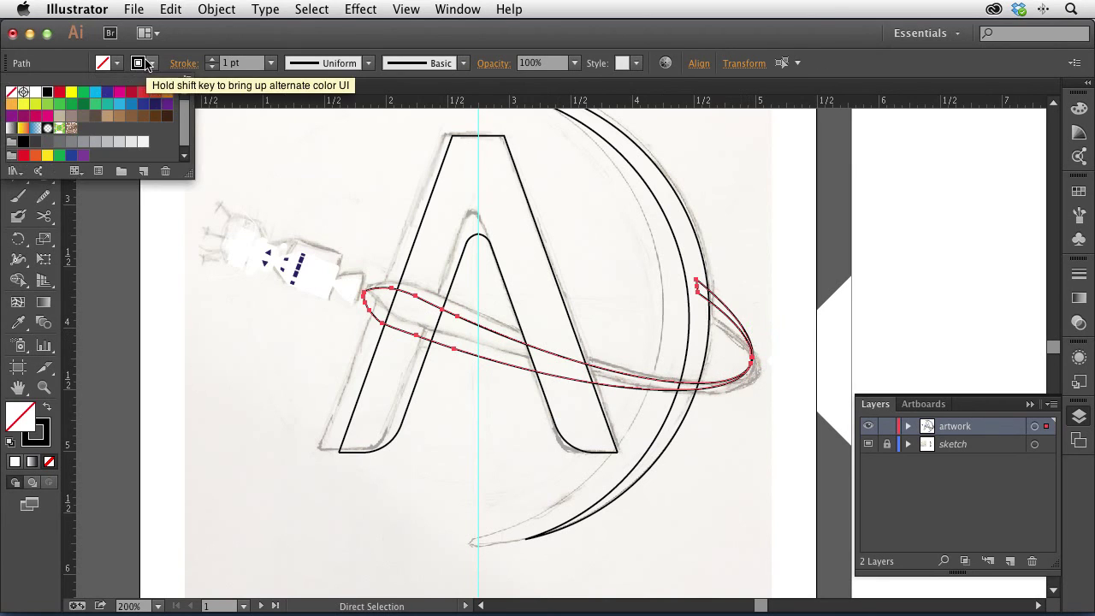
click(11, 92)
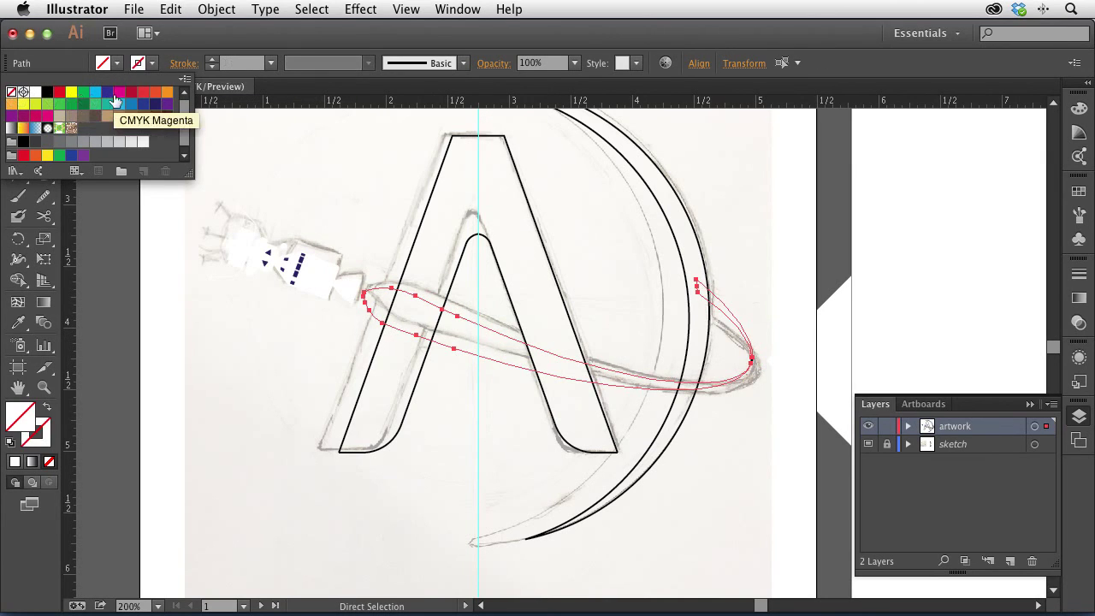
click(131, 93)
click(138, 63)
click(138, 63)
click(11, 89)
- Fill the two orbit ring shapes with dark red
click(106, 65)
click(106, 65)
click(131, 93)
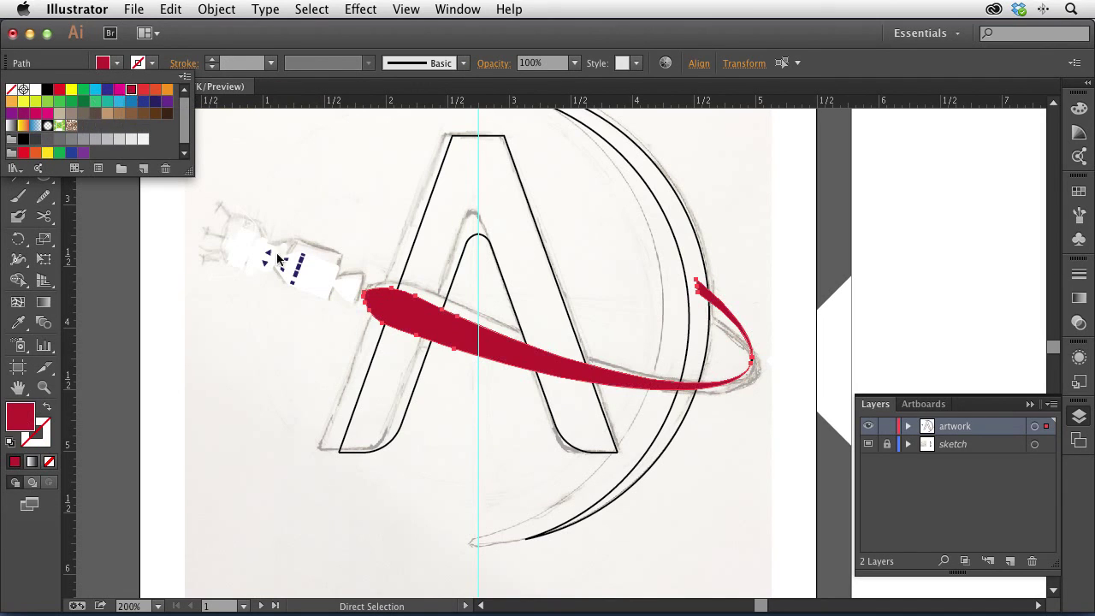
click(289, 366)
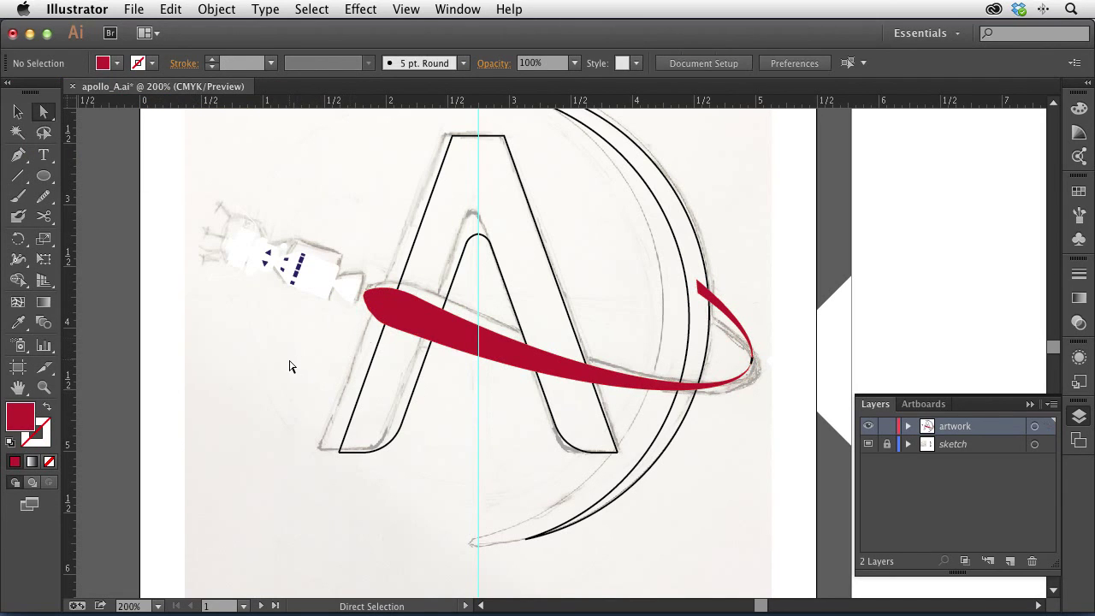
- Give the two inner edge paths of the letter A a white fill and no stroke
alt+click(519, 329)
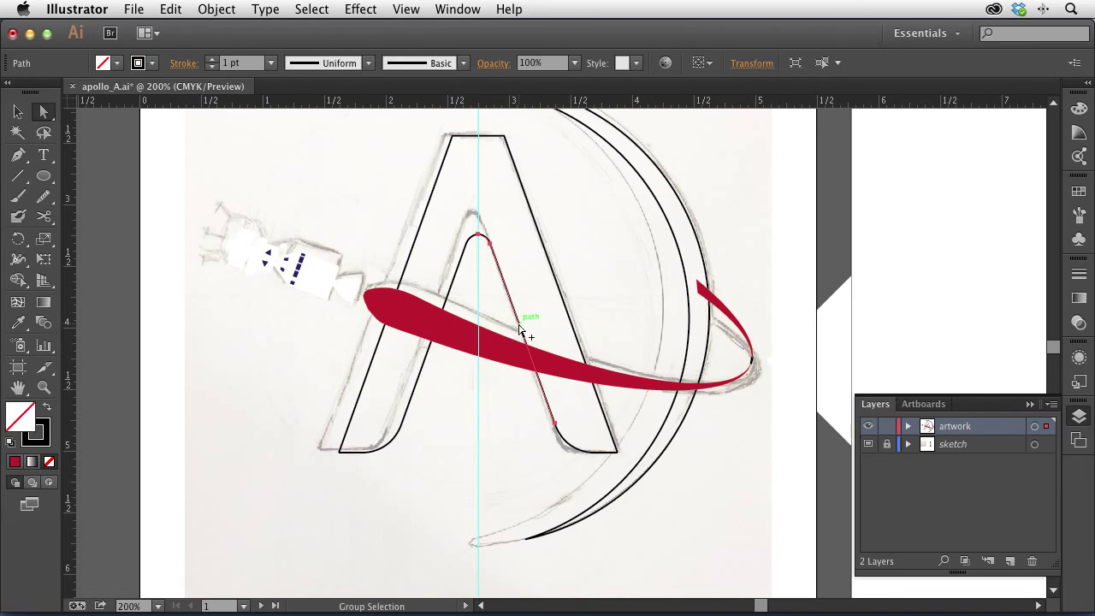
alt+shift+click(458, 265)
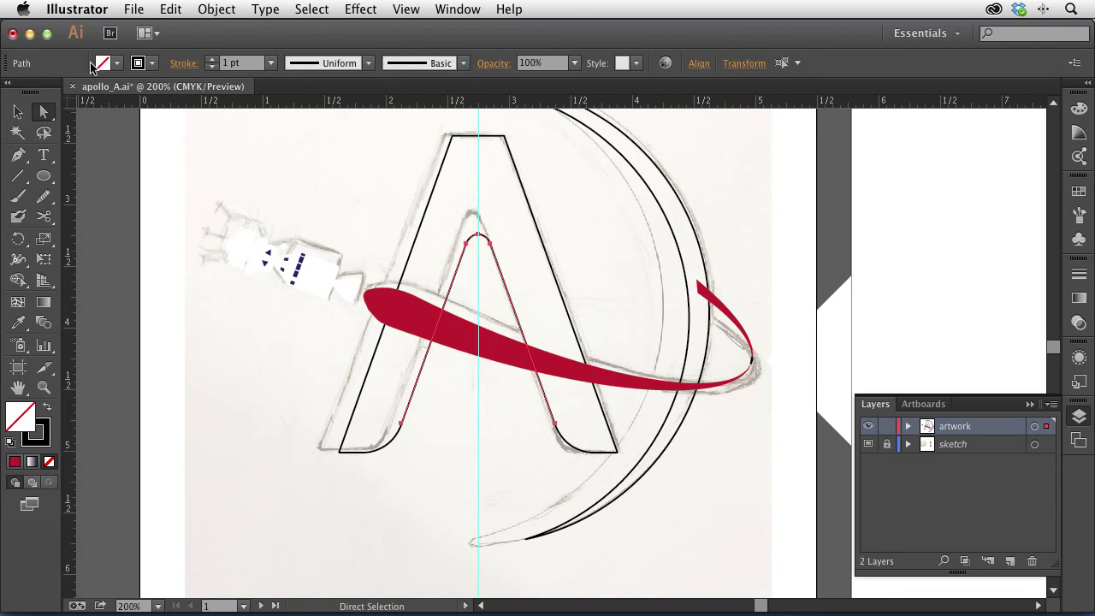
click(138, 63)
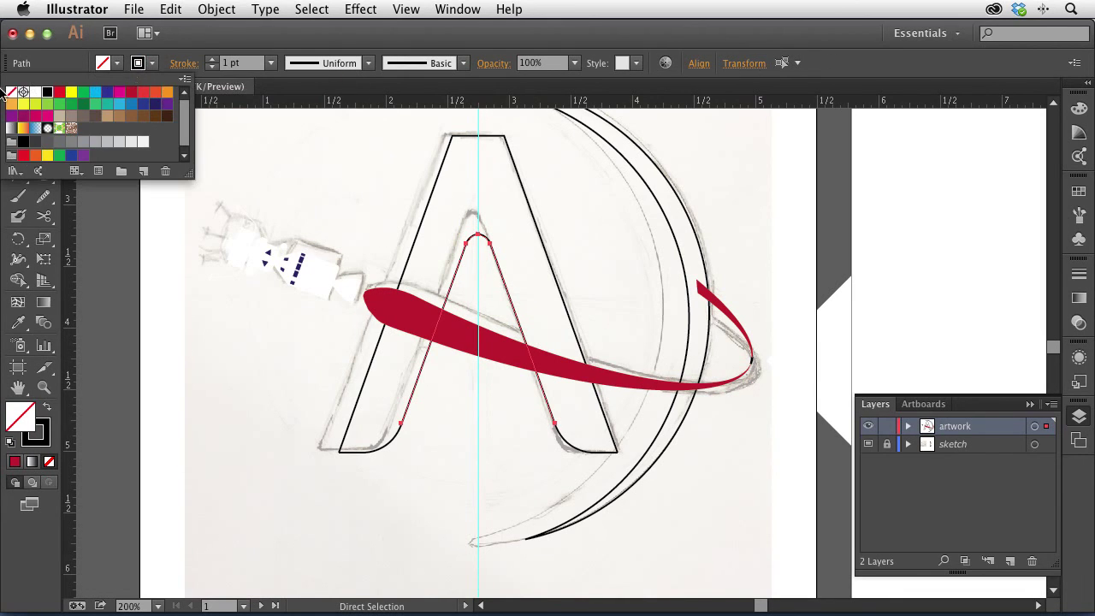
click(11, 92)
click(103, 64)
click(102, 65)
click(103, 64)
click(35, 89)
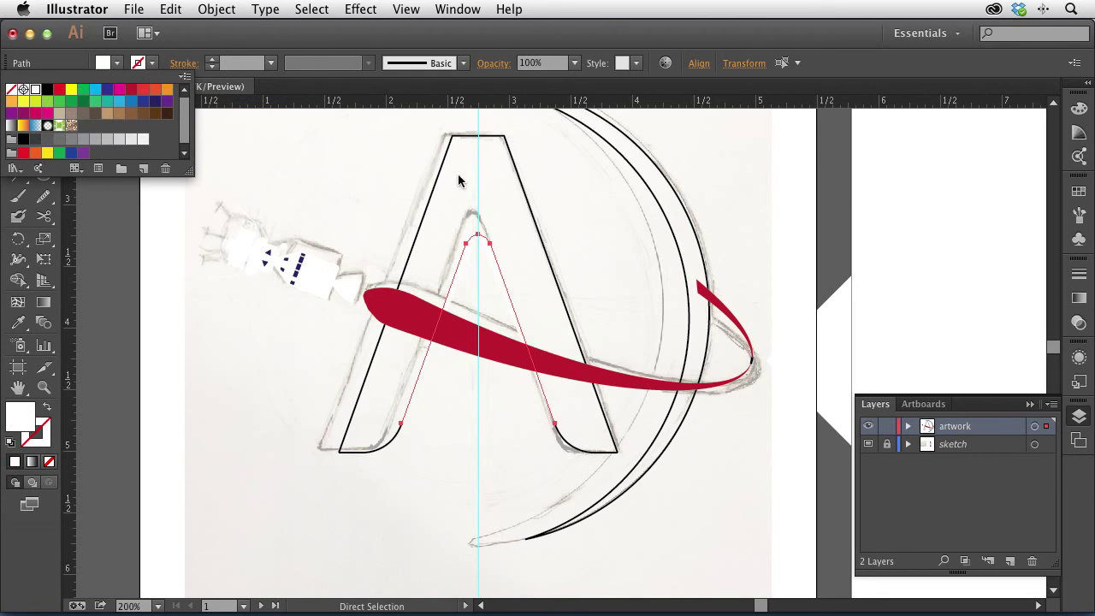
click(371, 175)
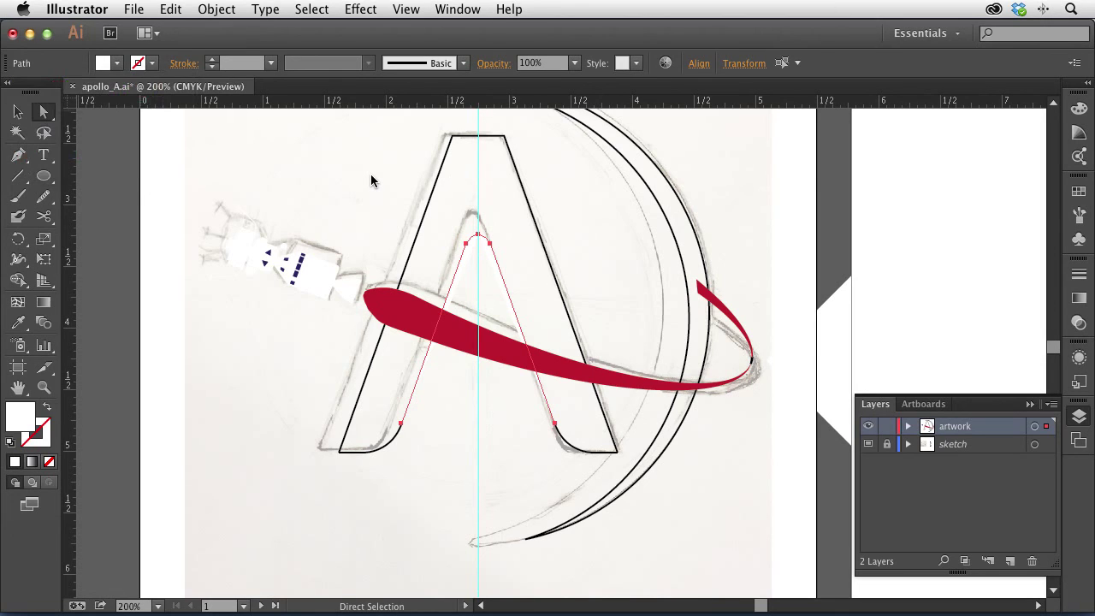
click(377, 177)
- Join the inner edge path of the letter A to the curved foot path on both legs
click(17, 112)
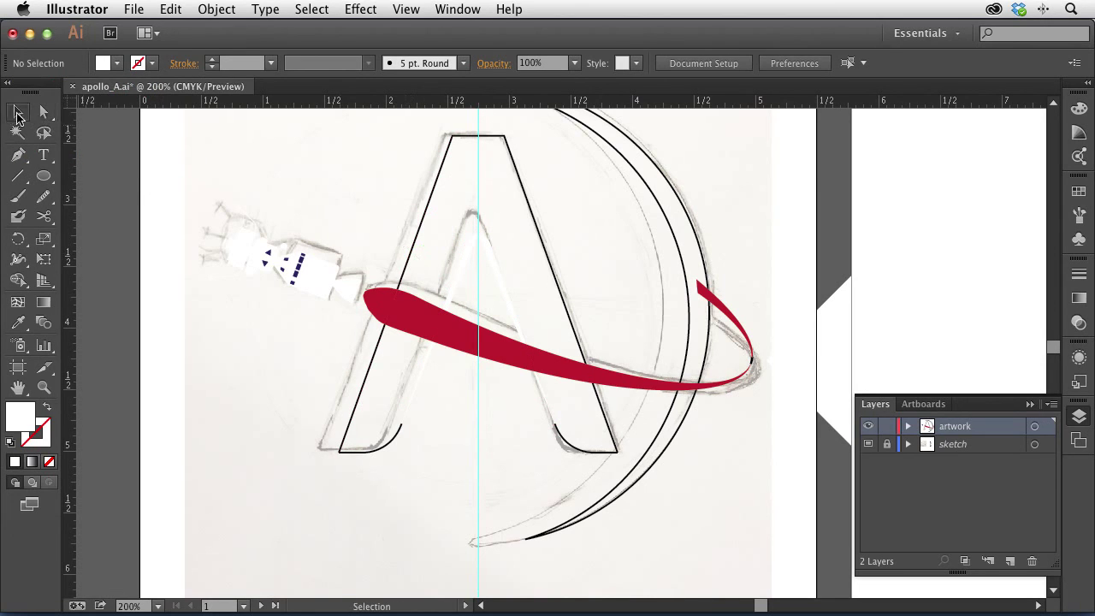
click(461, 256)
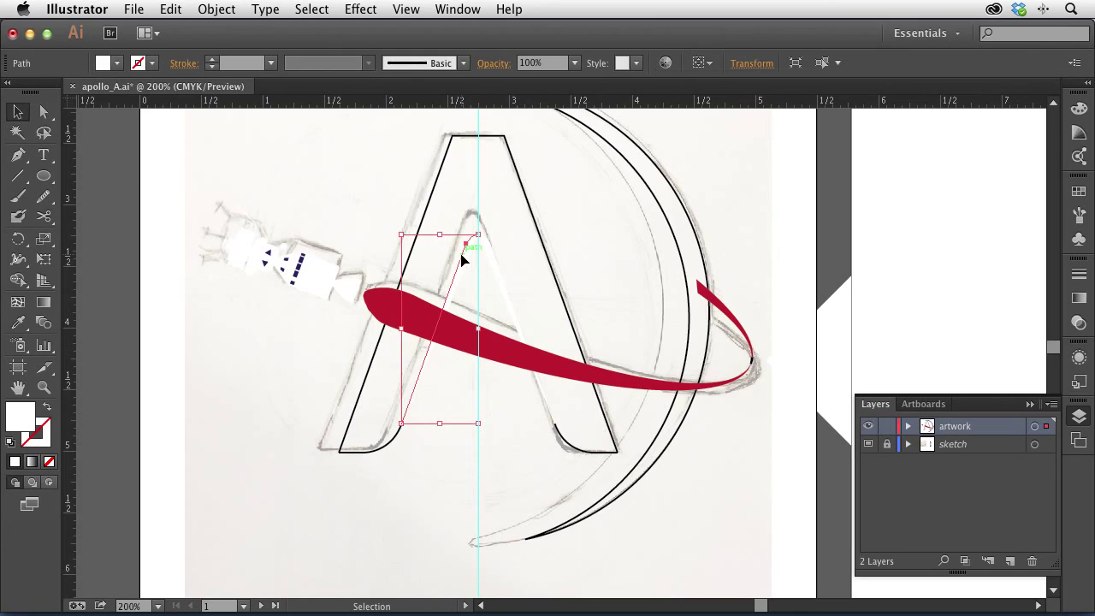
click(43, 111)
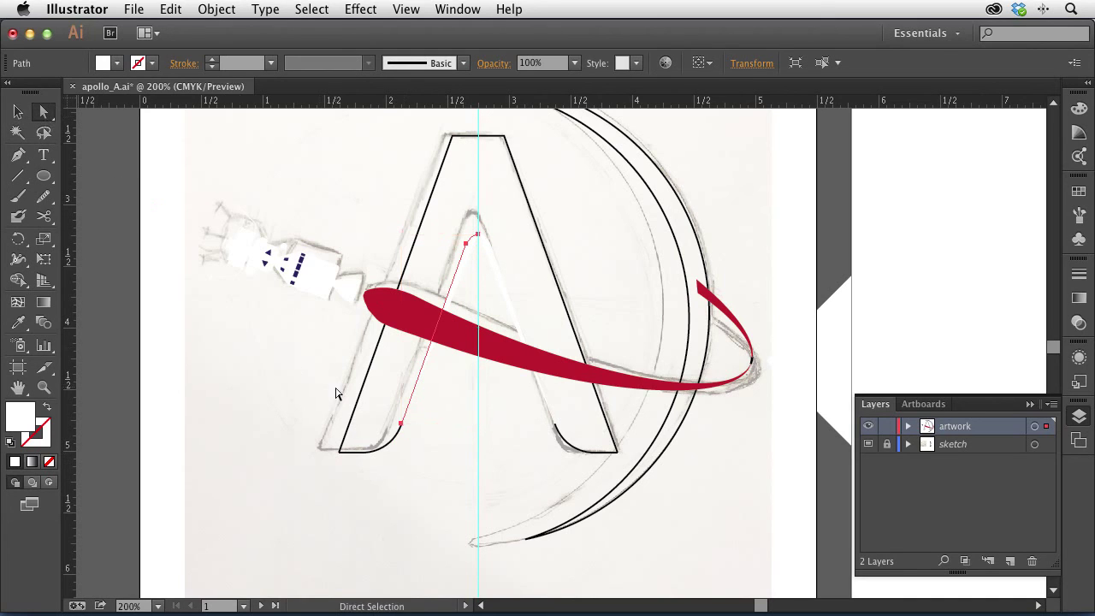
click(442, 455)
drag(442, 454, 385, 414)
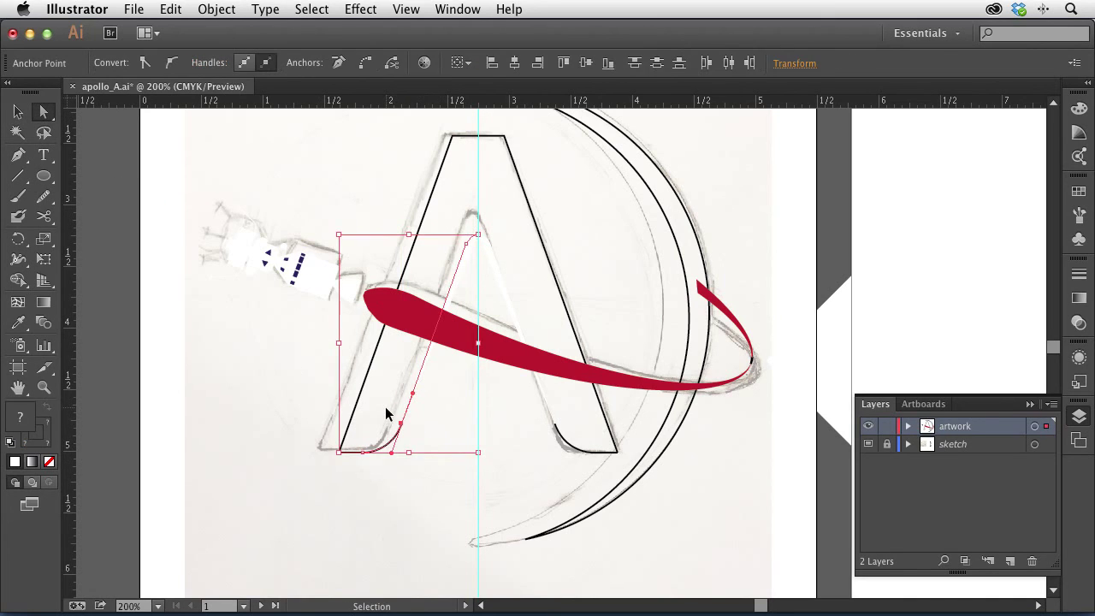
drag(536, 418, 570, 447)
super+click(570, 440)
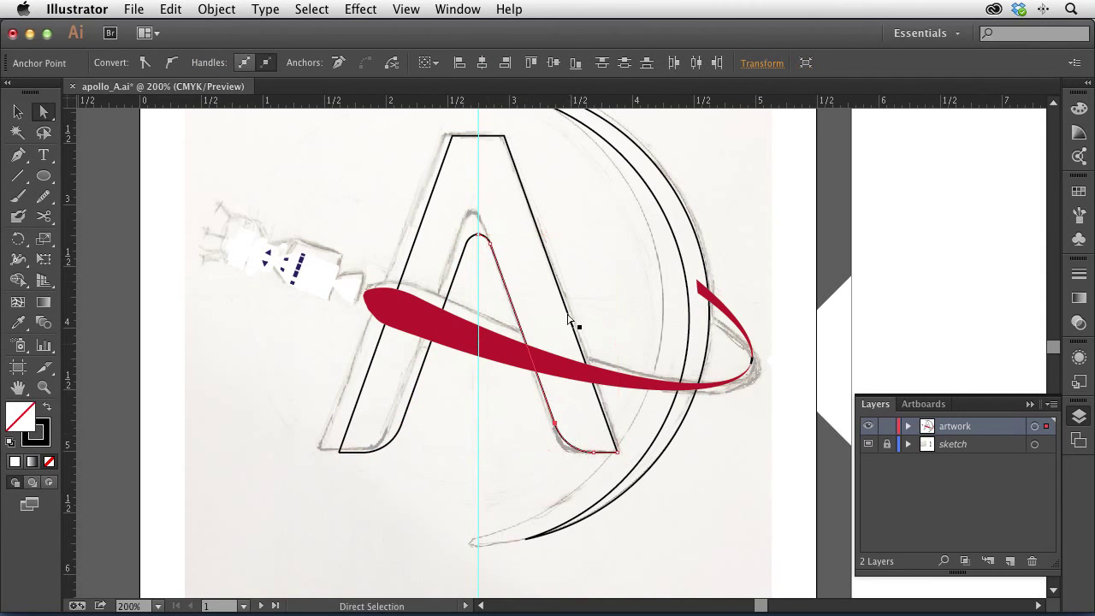
click(17, 111)
click(406, 182)
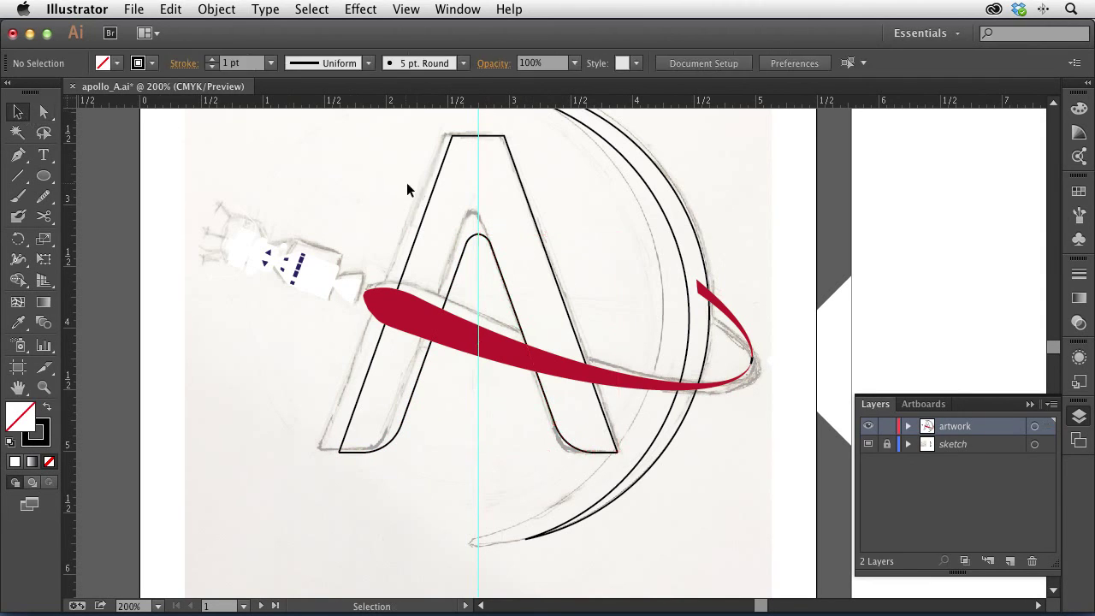
click(434, 187)
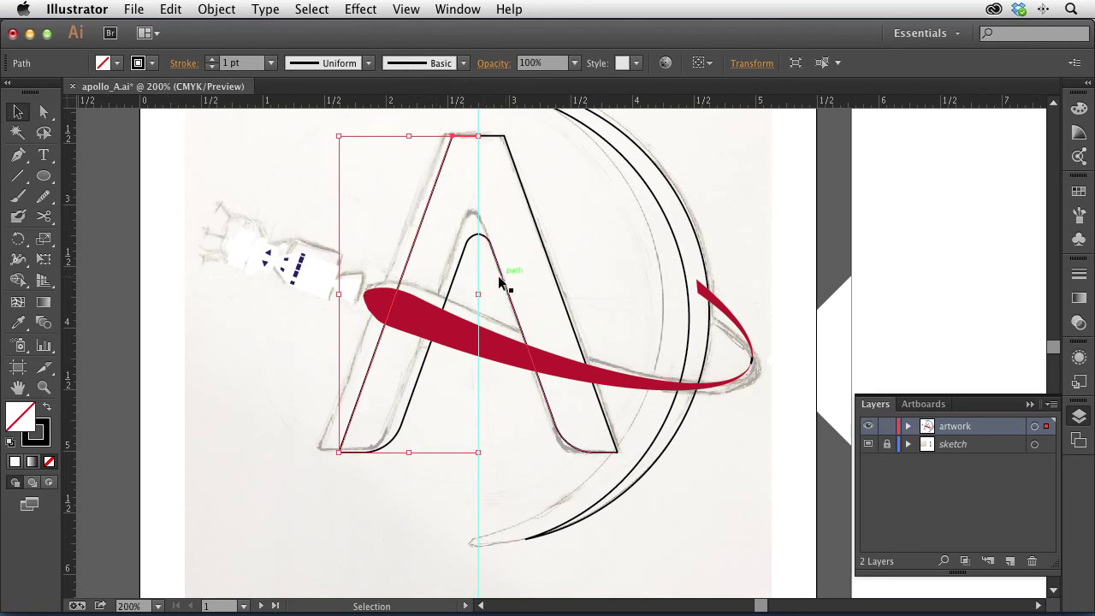
drag(410, 251, 374, 239)
key(super+z)
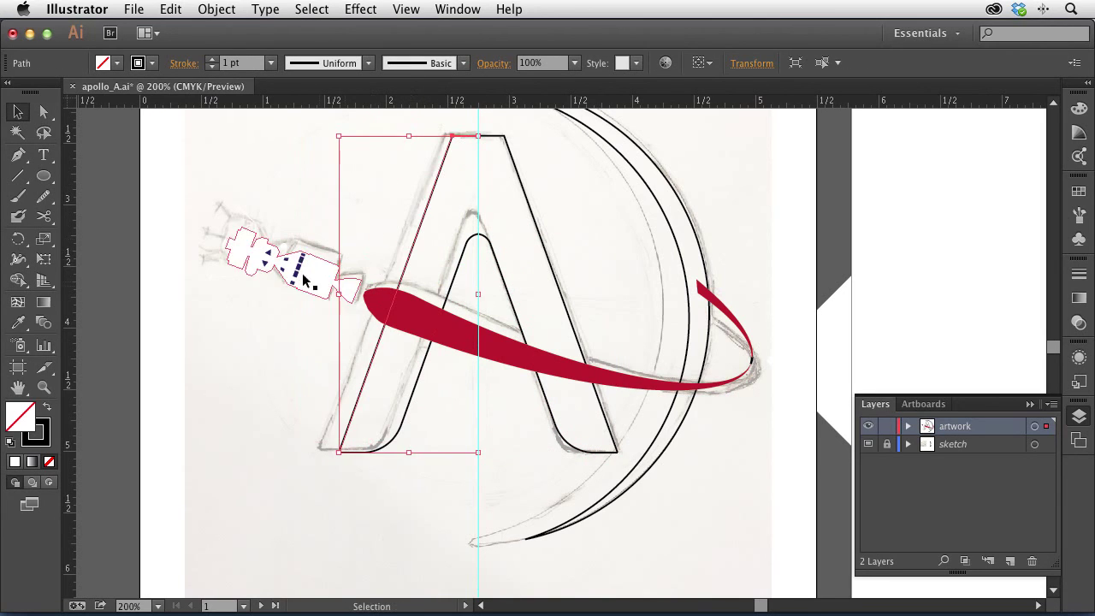
key(super+z)
- Join the outer and inner edge paths of the letter A at the outer bottom corner of each leg
click(44, 111)
click(301, 463)
super+click(338, 455)
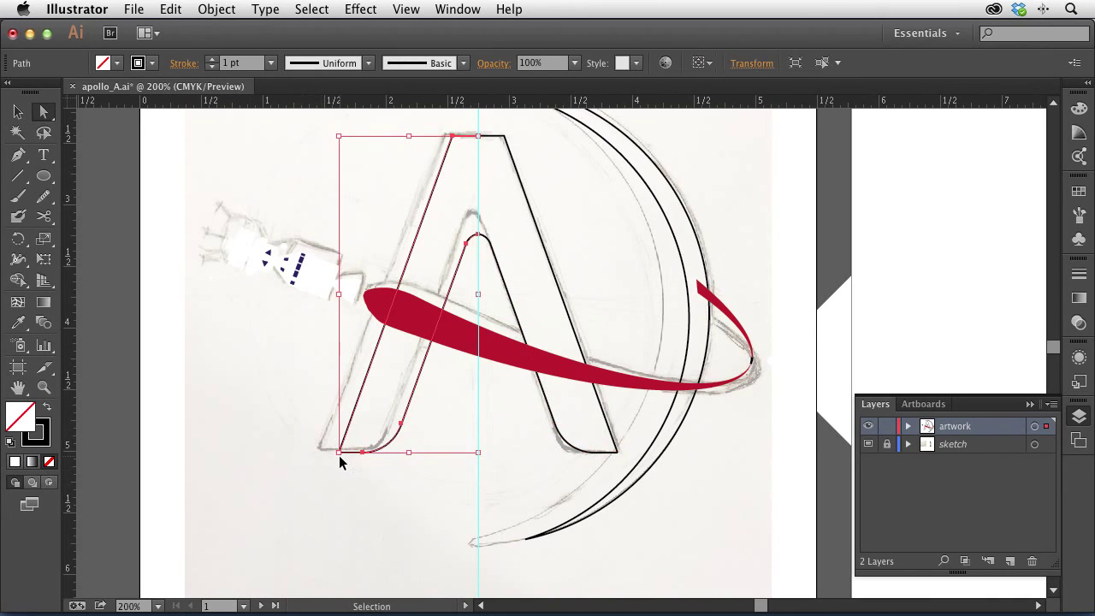
super+click(602, 459)
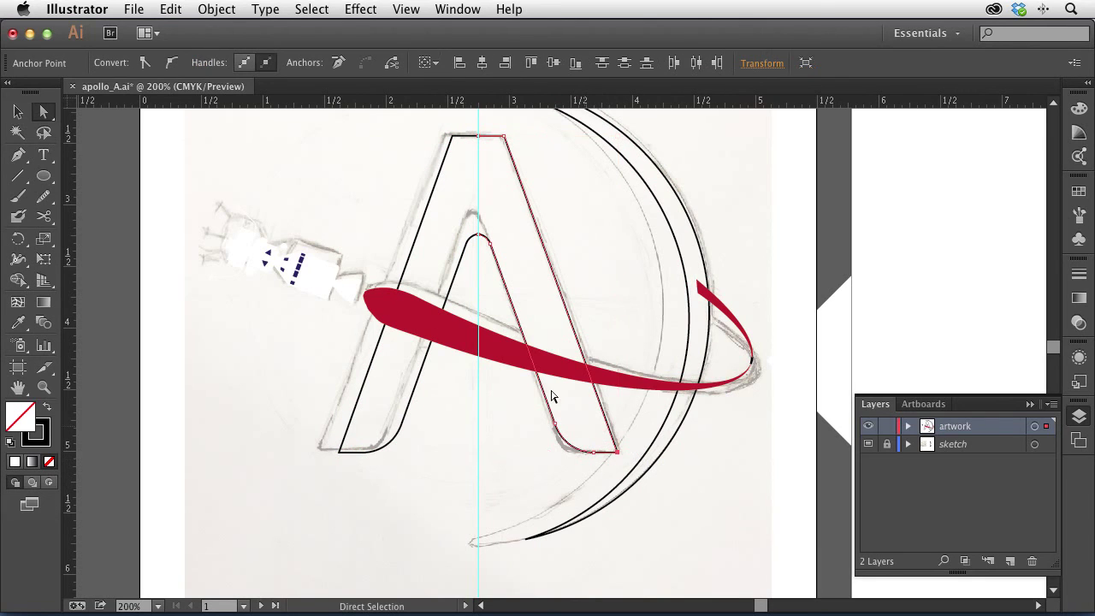
click(17, 111)
click(382, 196)
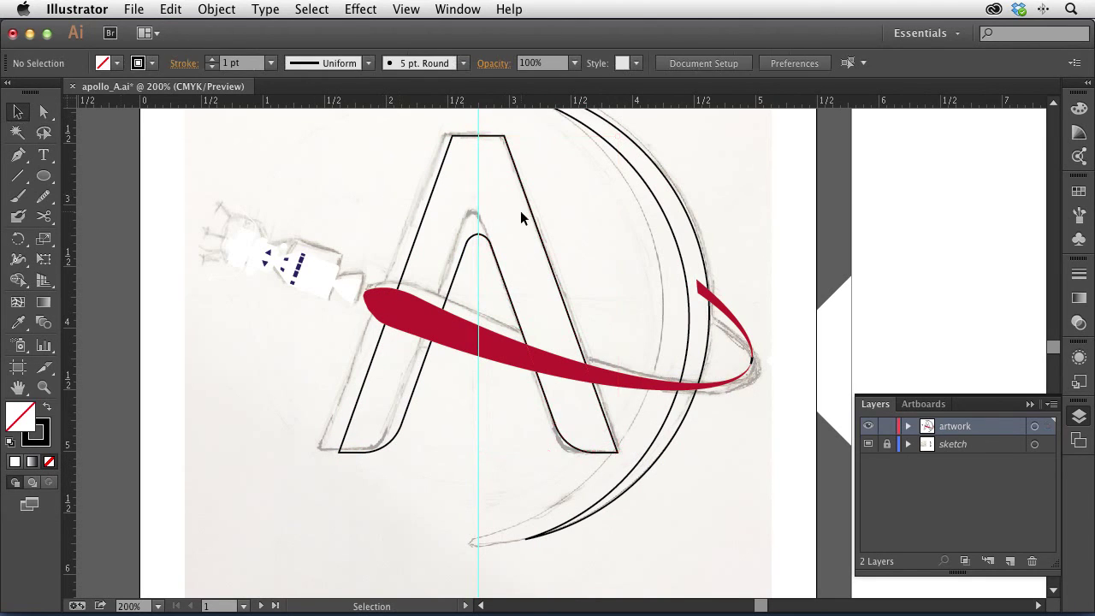
- Fill both halves of the letter A with white and remove their stroke
click(529, 210)
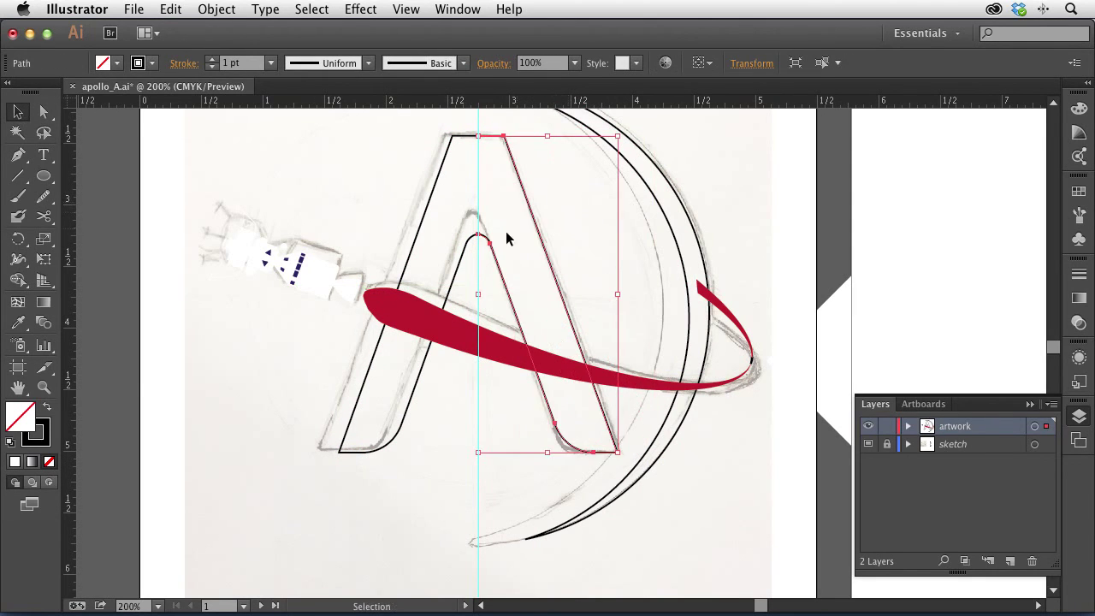
shift+click(464, 257)
click(105, 63)
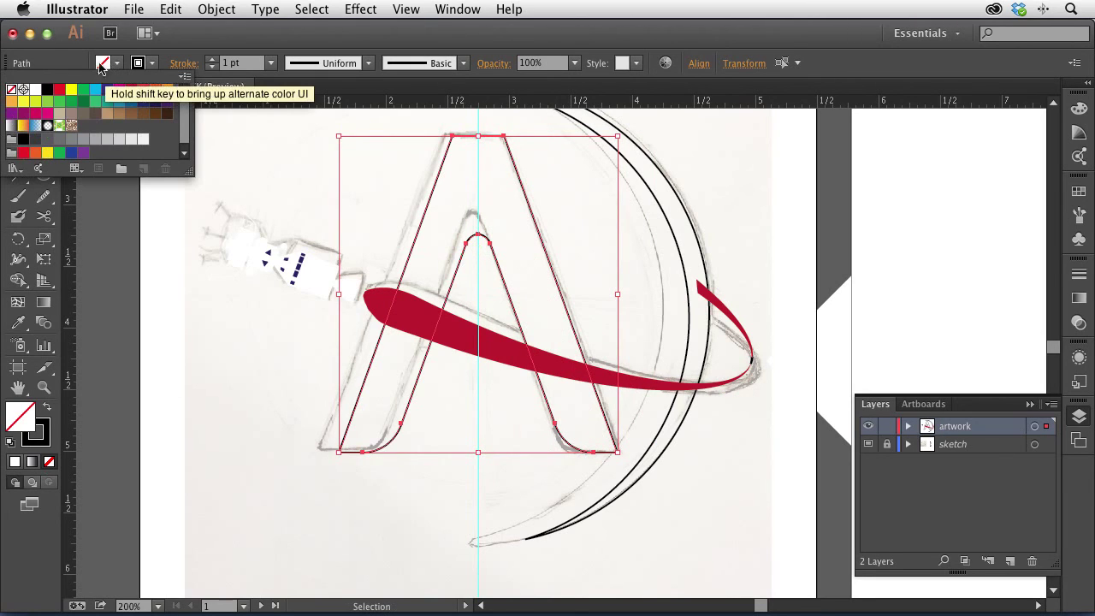
click(34, 90)
click(137, 63)
click(137, 64)
click(11, 89)
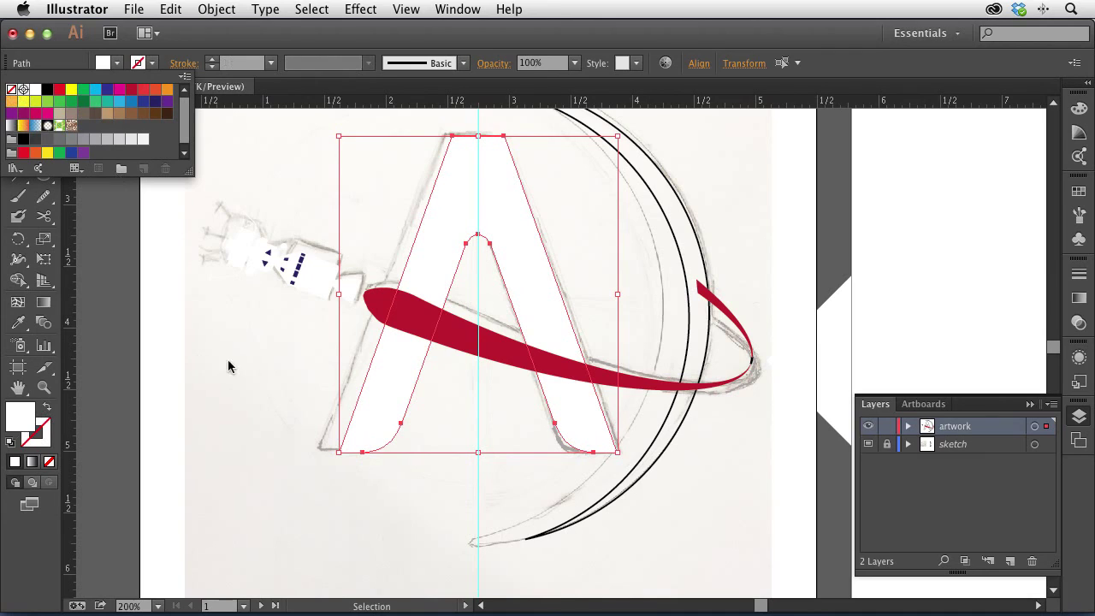
- Bring the right half of the letter A to the front, over the red orbit ring
click(260, 358)
click(259, 358)
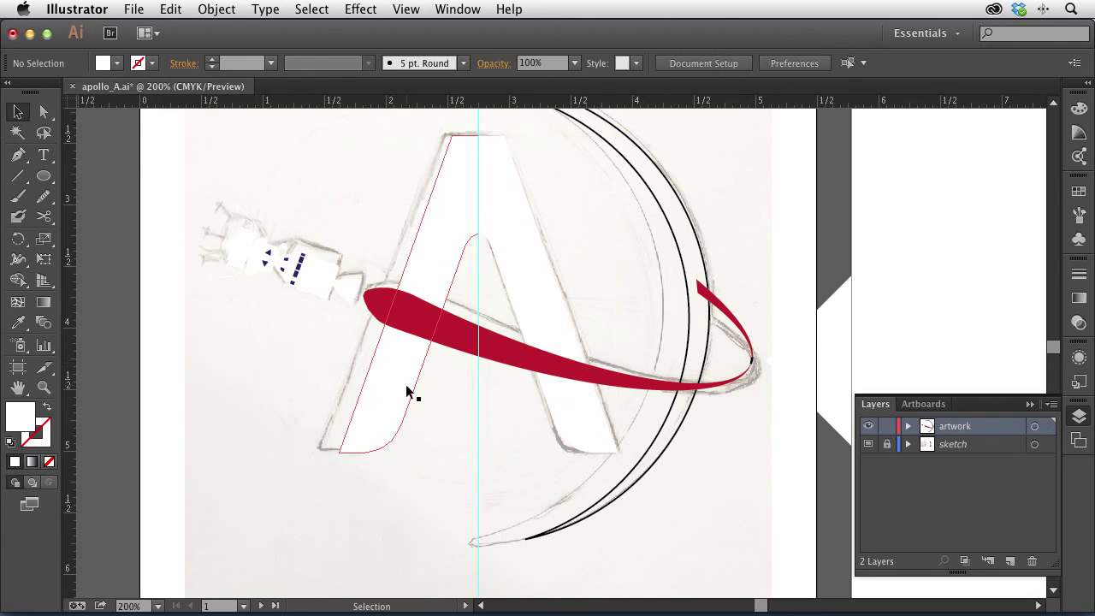
click(560, 404)
key(super+shift+bracketright)
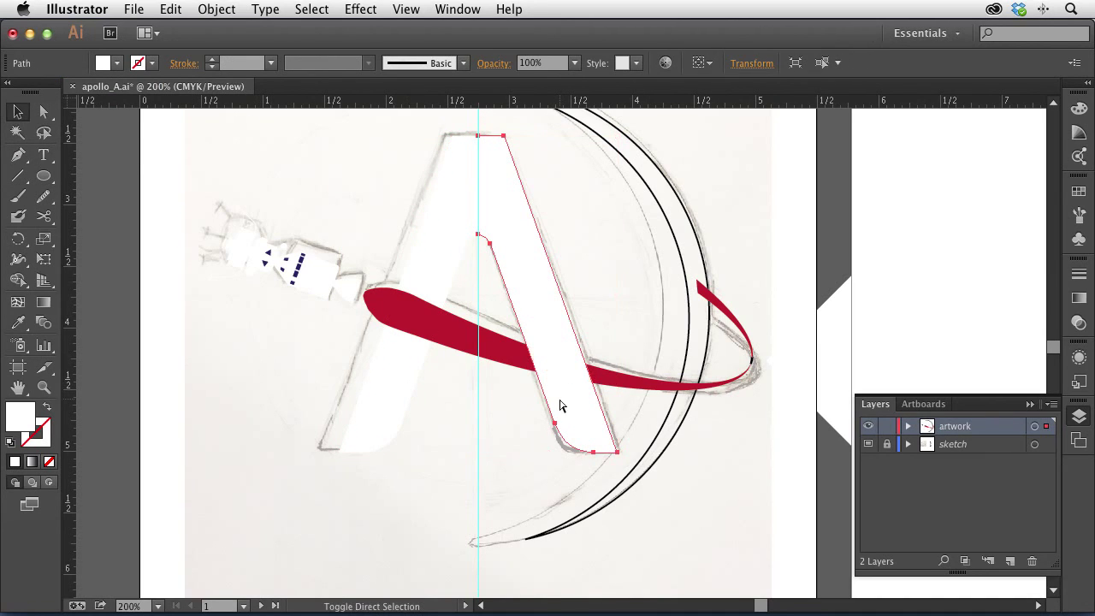
click(224, 10)
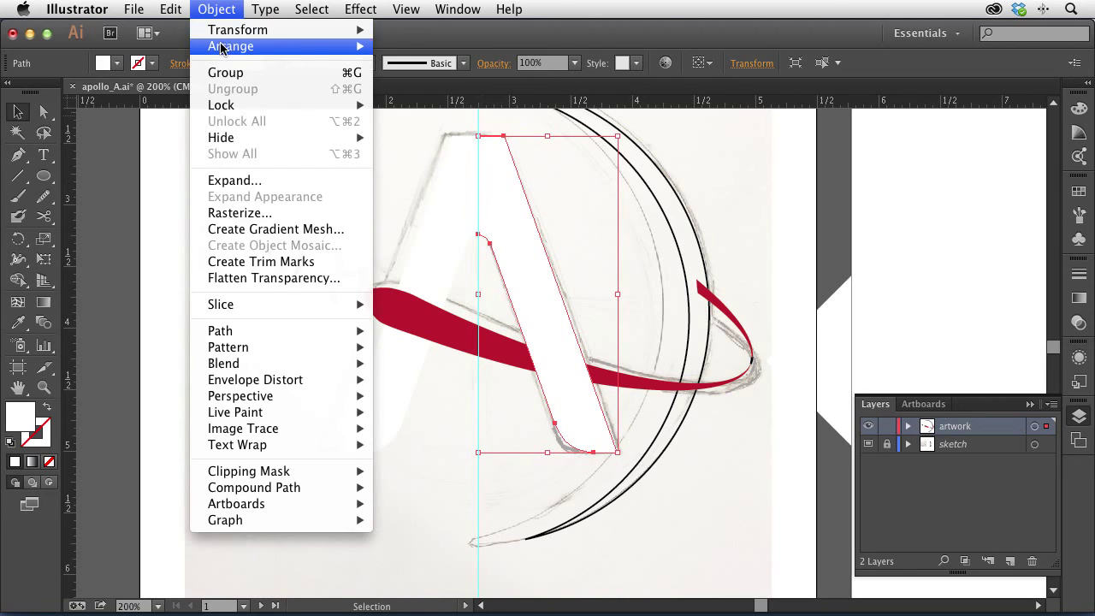
mouse_move(224, 47)
click(396, 178)
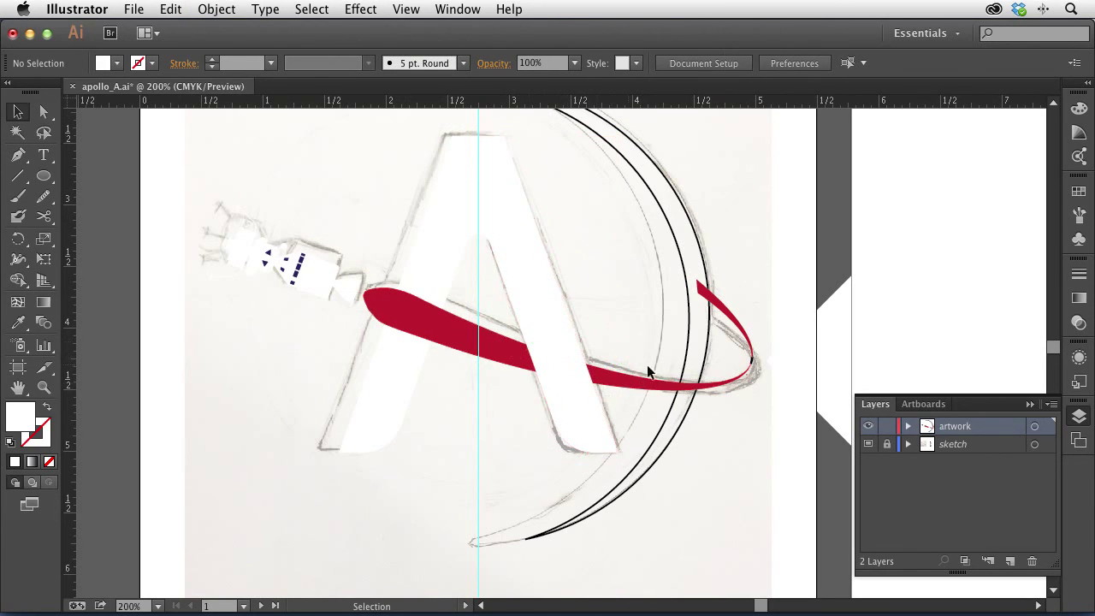
- Sample the letter A with the Eyedropper to give the large crescent arc a white fill and no stroke
click(688, 350)
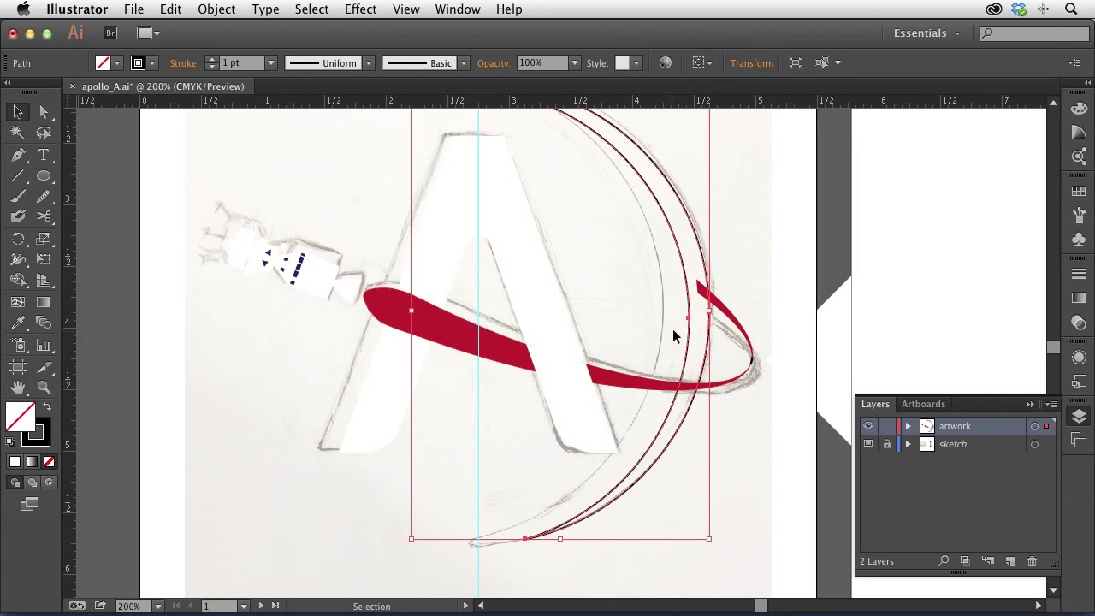
key(i)
click(518, 227)
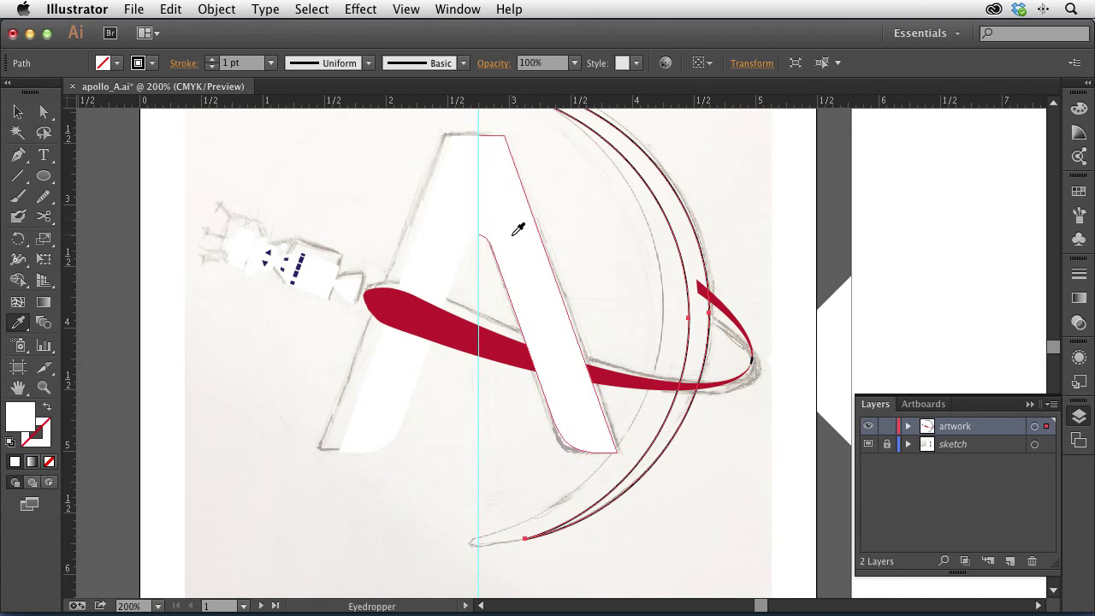
click(17, 111)
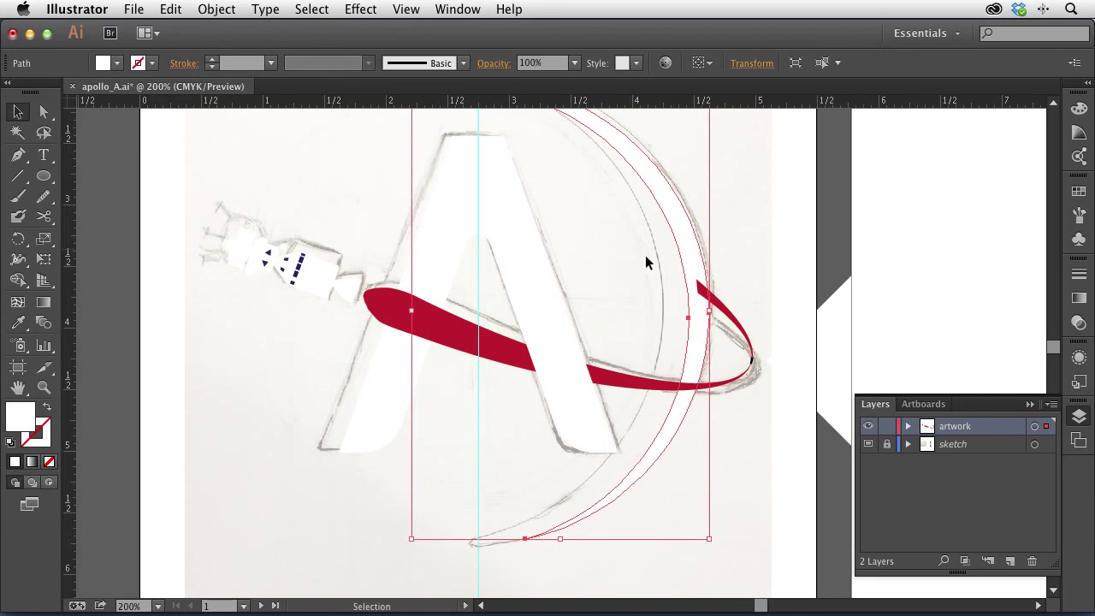
- Fill the small black connecting piece at the orbit ring's outer tip with dark red (C=15 M=100 Y=90 K=10) and no stroke
click(740, 323)
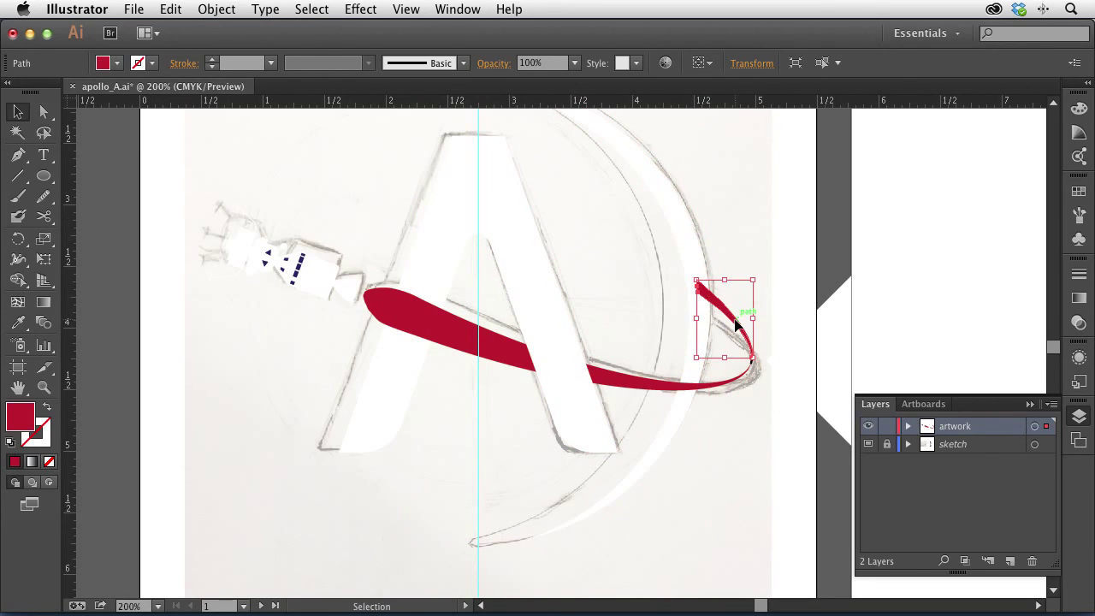
key(super)
click(776, 314)
key(super+space)
drag(724, 325, 785, 402)
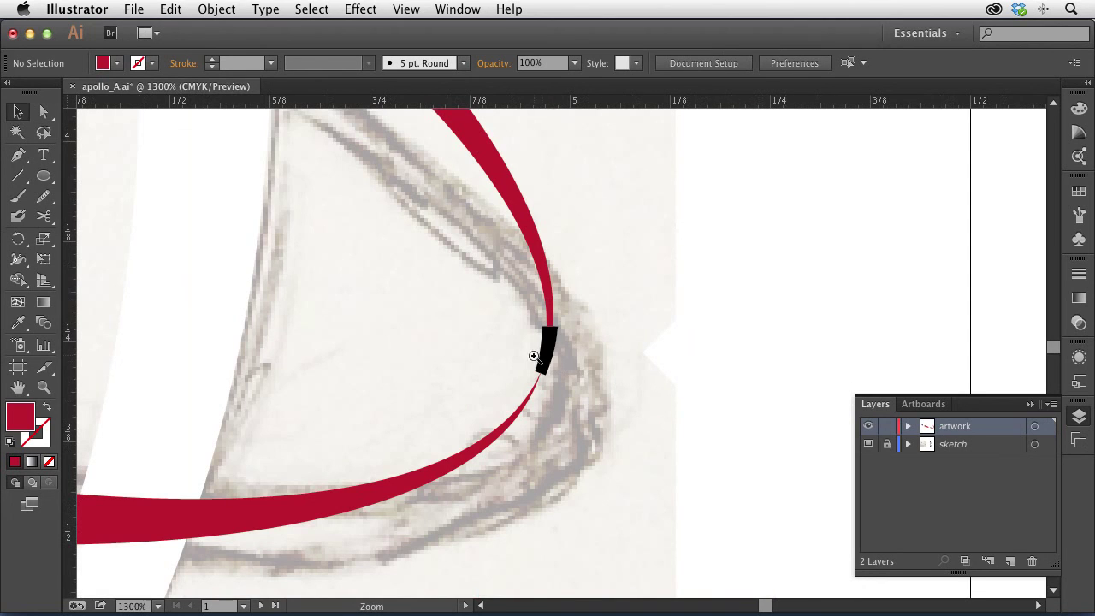
click(552, 354)
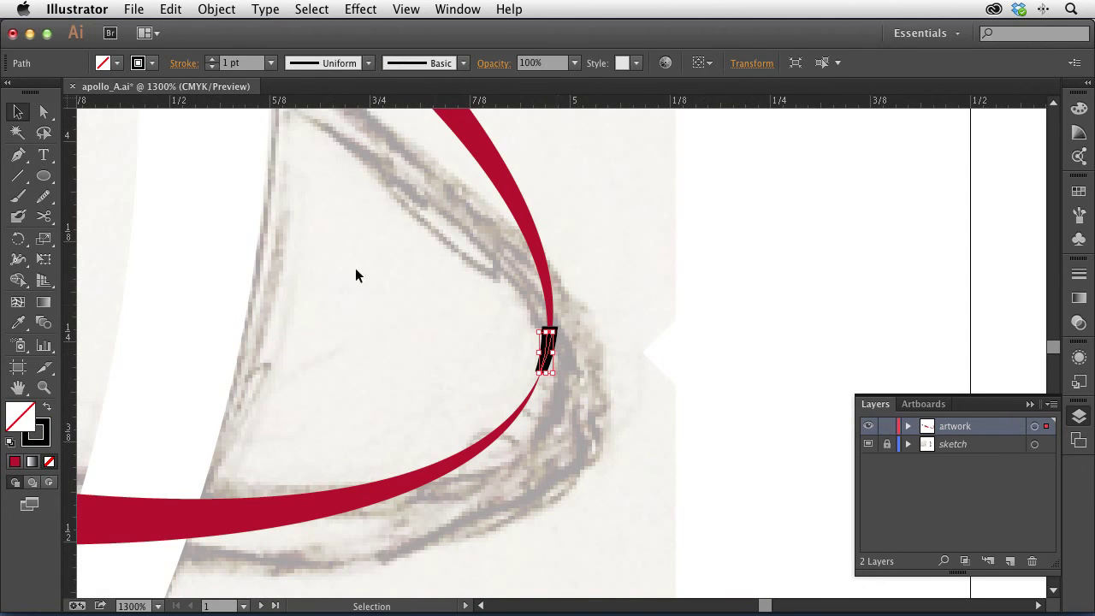
click(103, 64)
click(105, 67)
click(105, 67)
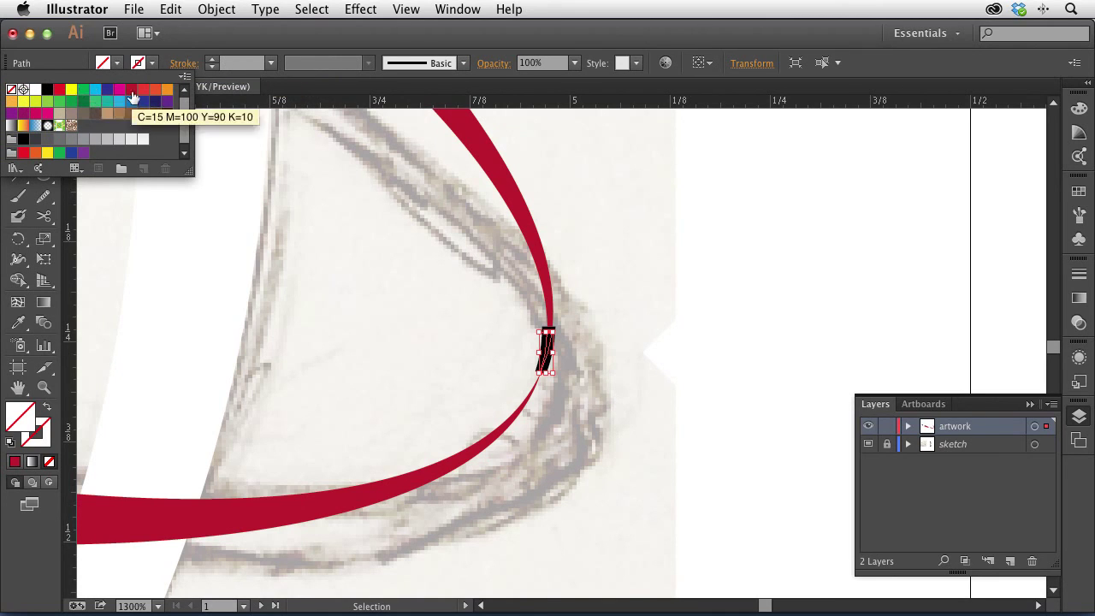
click(131, 90)
key(Escape)
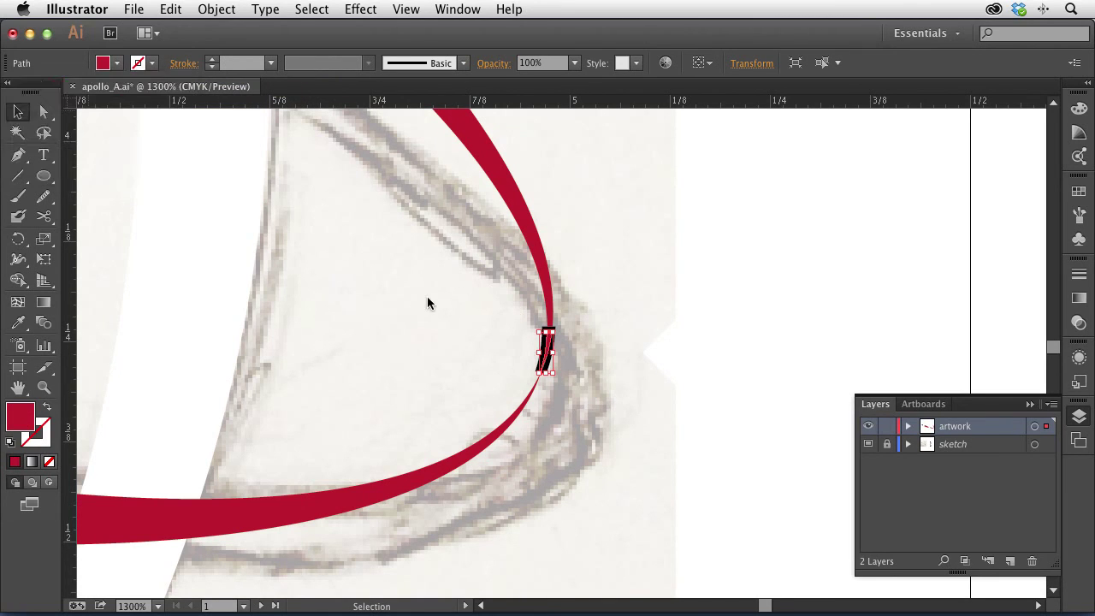
- Delete the leftover black outline path around the connecting piece at the orbit ring's outer tip
click(44, 111)
key(super+shift+a)
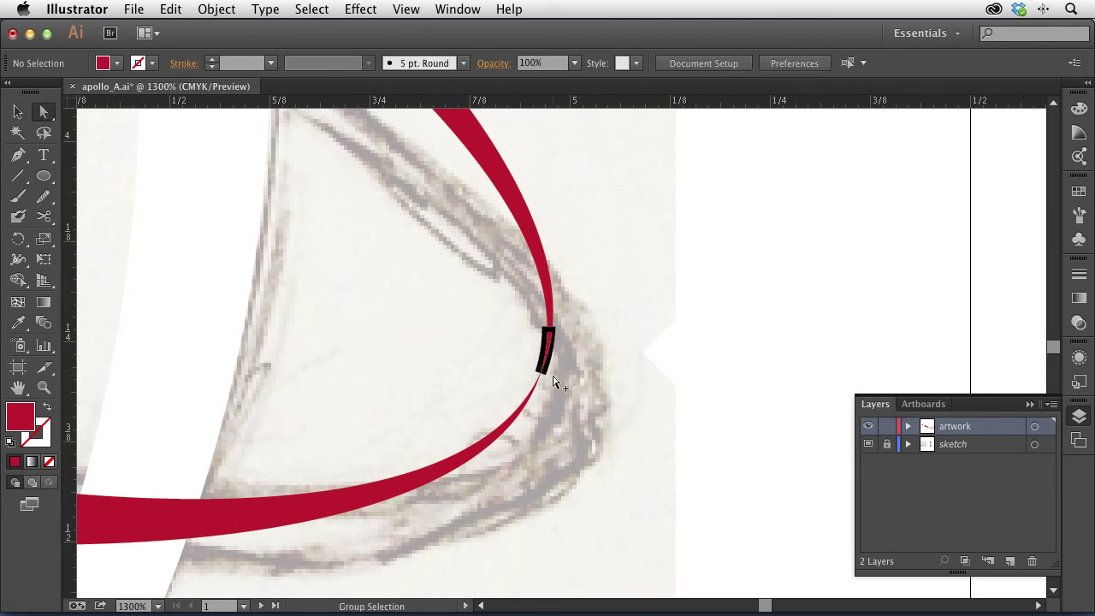
alt+click(544, 373)
mouse_move(549, 358)
mouse_down()
mouse_move(593, 351)
mouse_move(549, 359)
mouse_up()
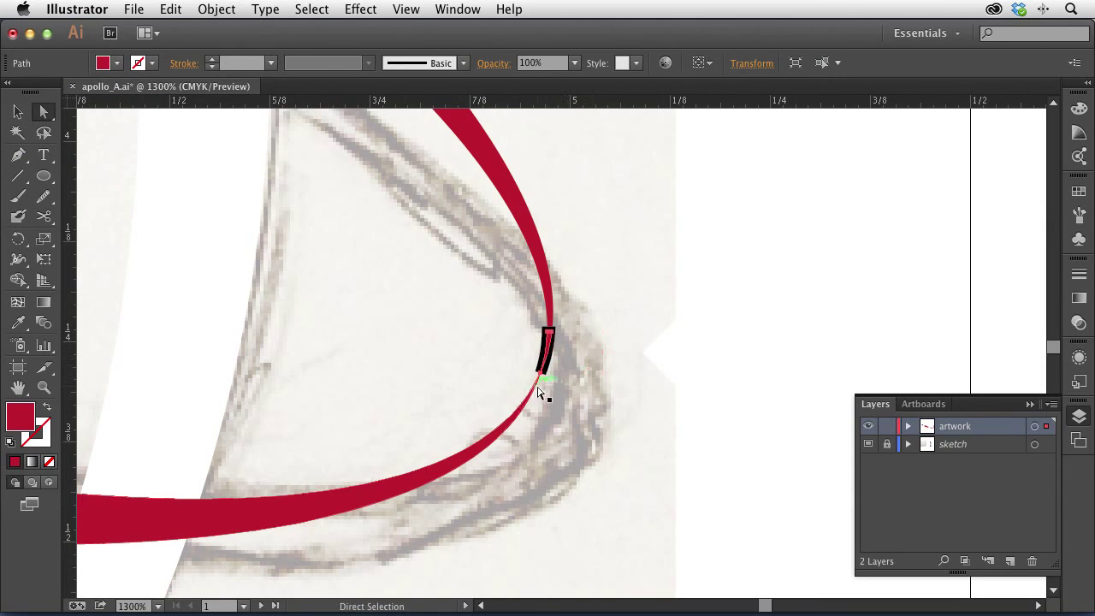
key(super+shift+a)
alt+click(549, 339)
key(super+space)
click(553, 350)
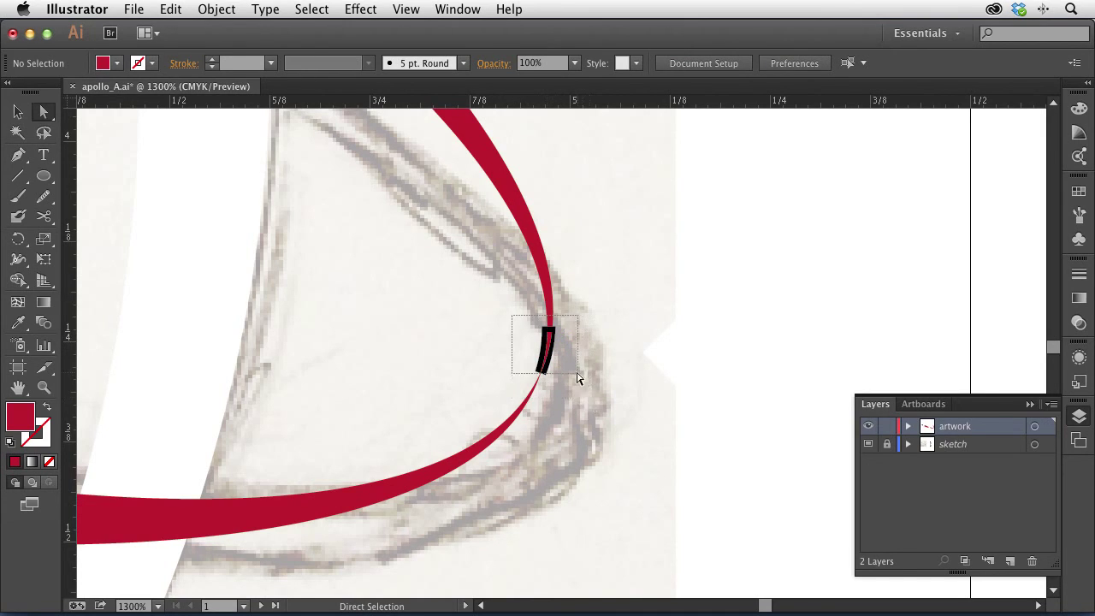
drag(520, 345, 570, 368)
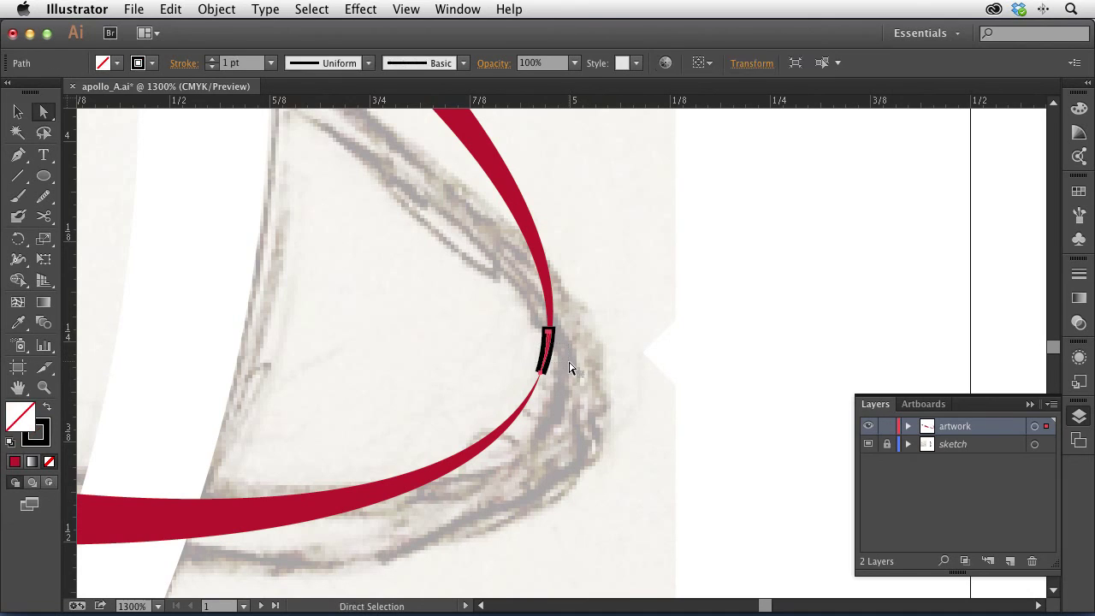
key(Delete)
click(567, 360)
click(476, 350)
- Draw a rectangle covering the whole logo artboard and fill it with dark navy and no stroke
scroll(477, 350, down, 5)
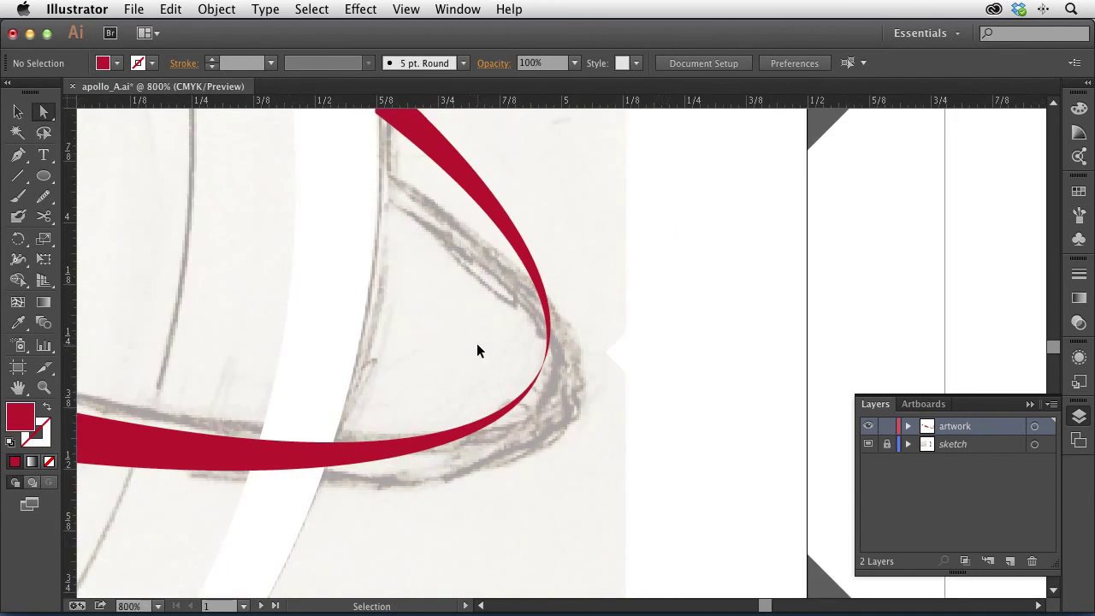
drag(388, 334, 694, 351)
key(super+minus)
key(super+minus)
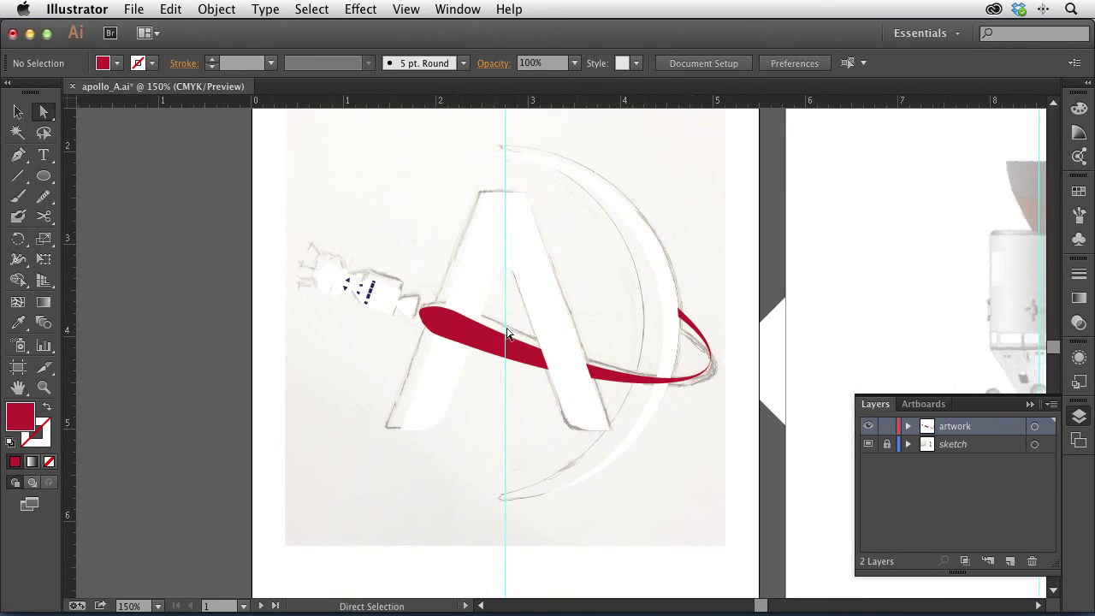
drag(43, 175, 98, 181)
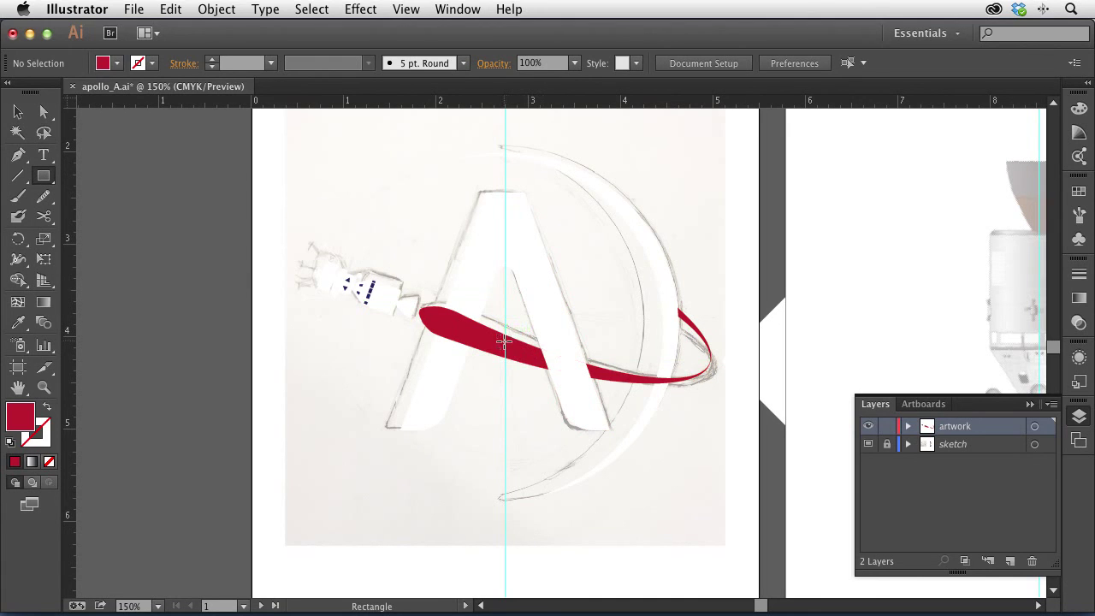
key(super+minus)
key(super+minus)
drag(425, 181, 650, 500)
click(17, 111)
click(102, 63)
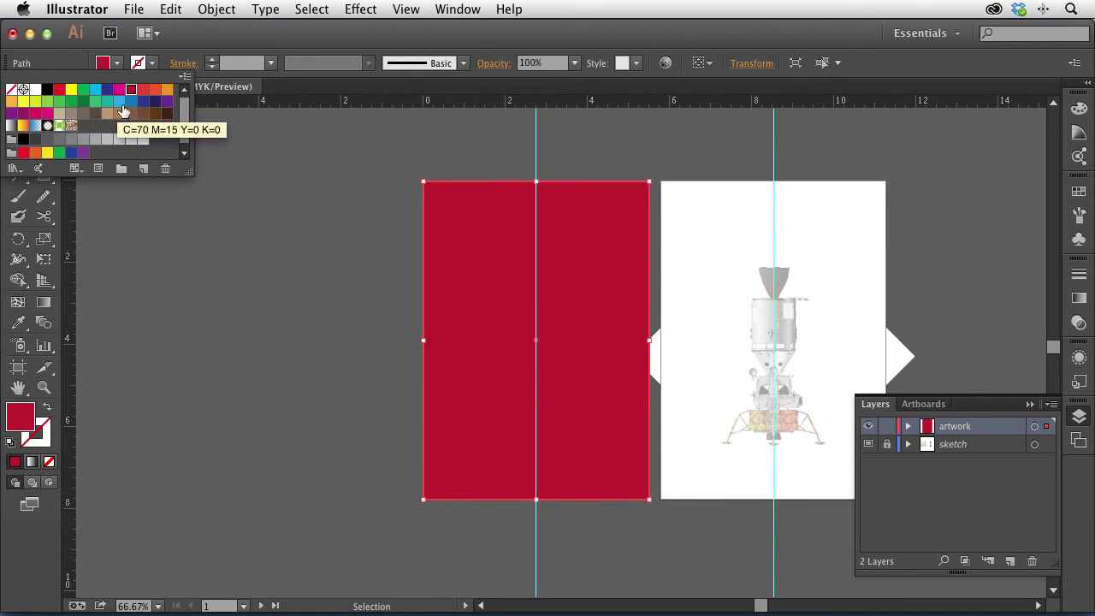
click(155, 102)
key(Escape)
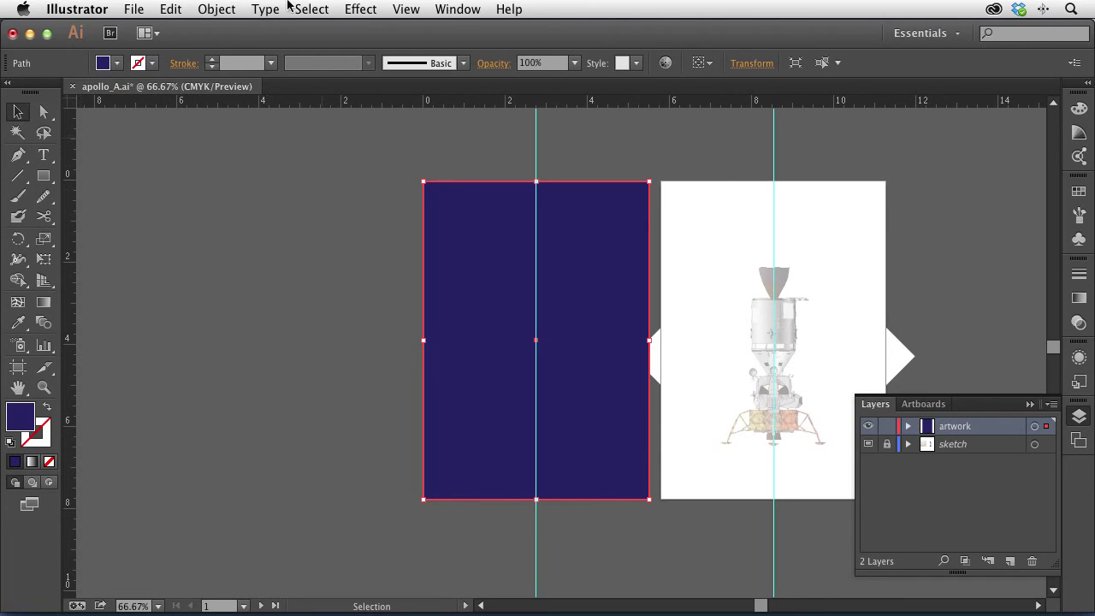
- Send the navy background rectangle behind all the logo artwork
click(232, 9)
mouse_move(233, 46)
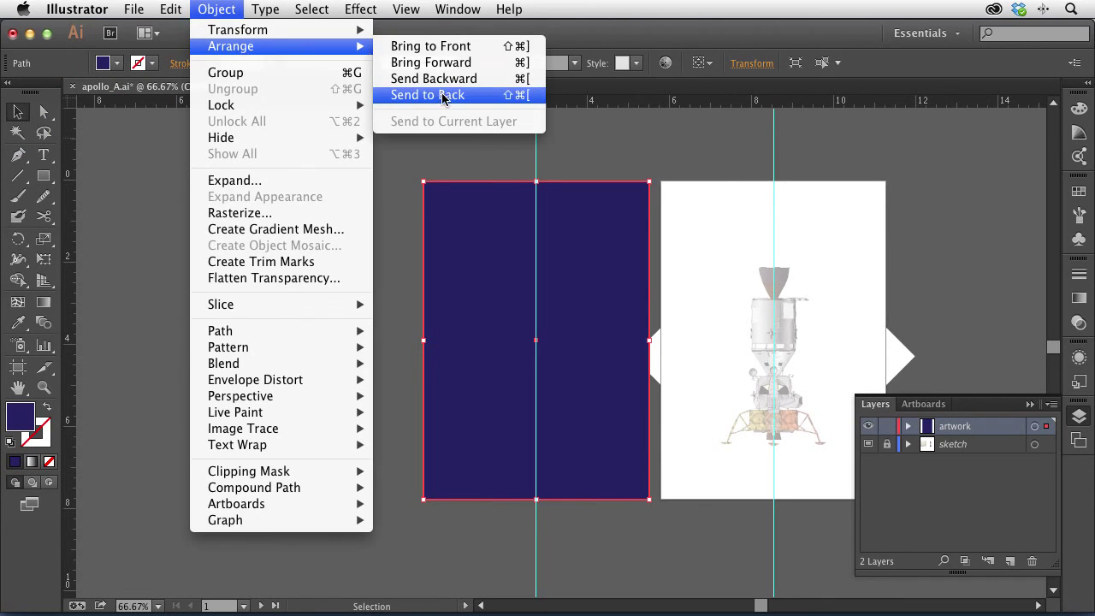
click(443, 97)
click(409, 277)
drag(419, 212, 627, 477)
- Hide the sketch layer with the reference drawings
scroll(676, 398, right, 5)
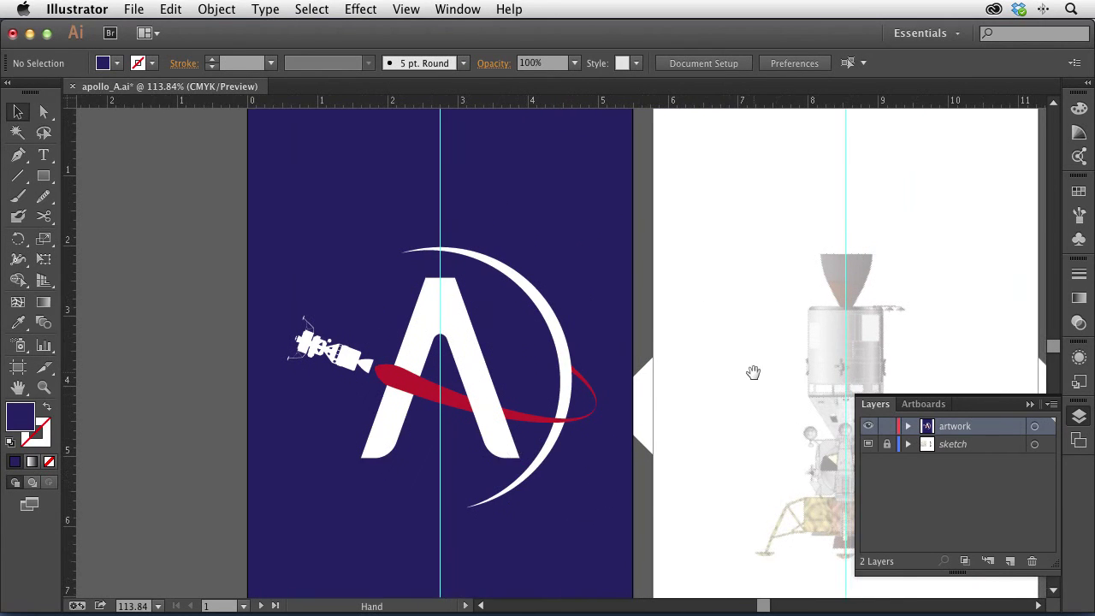
scroll(736, 381, right, 5)
click(733, 387)
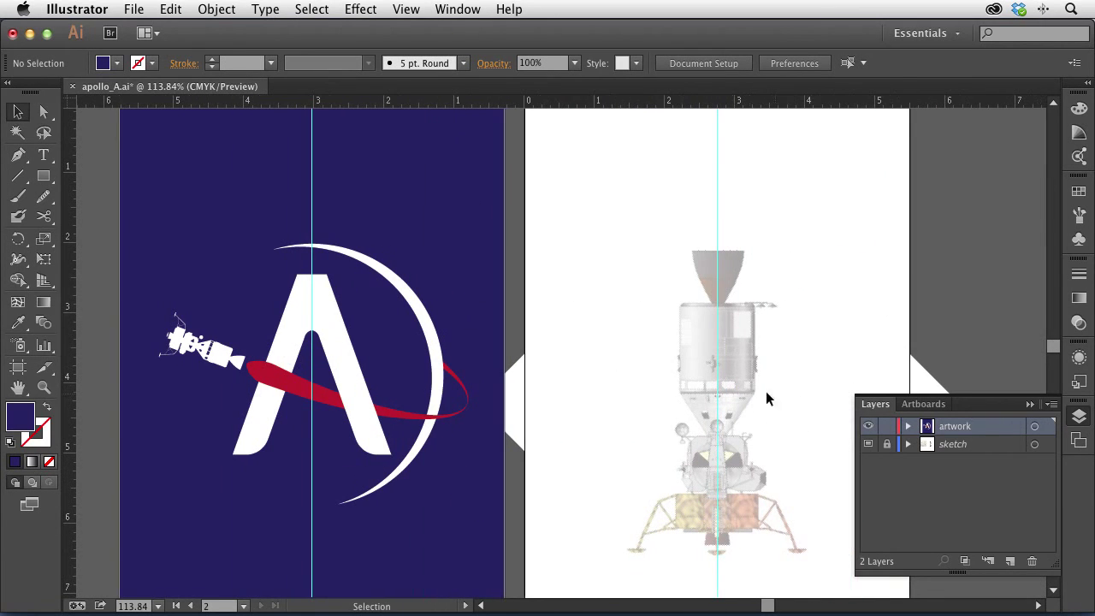
click(867, 444)
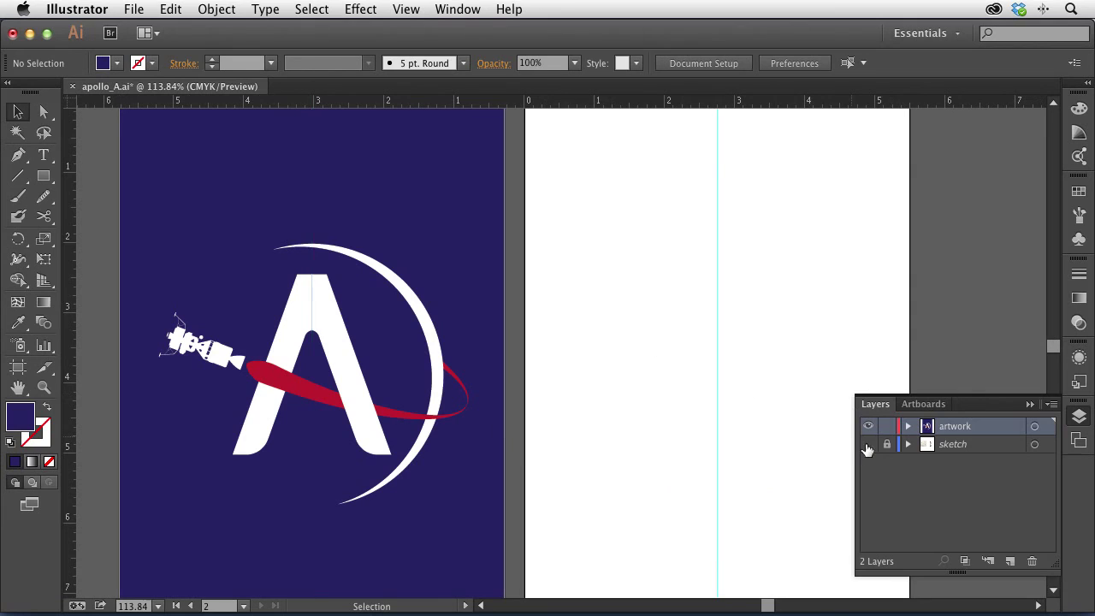
click(992, 443)
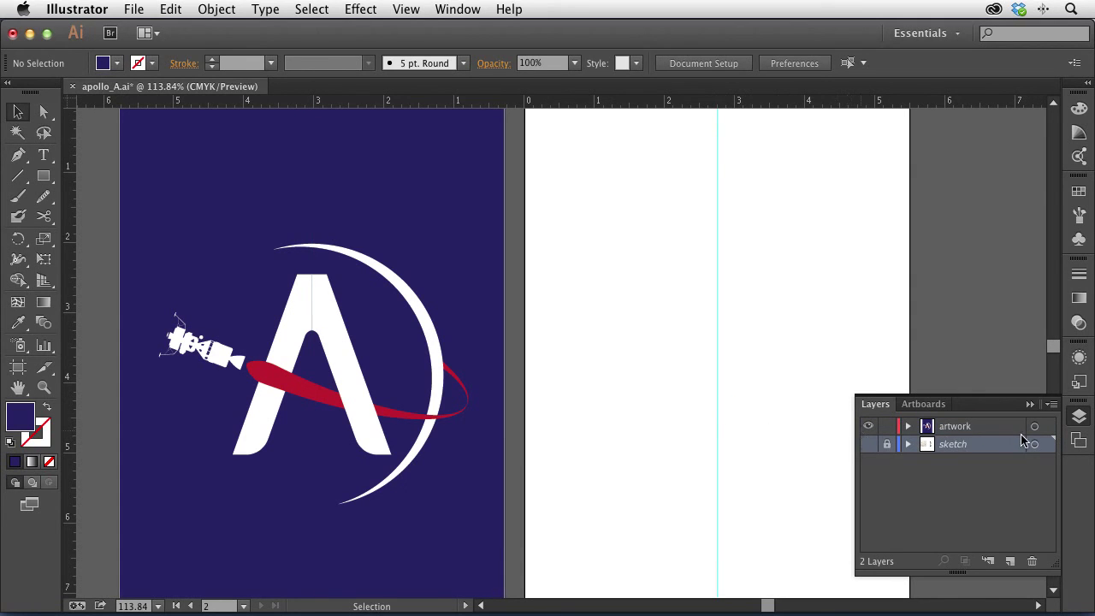
- Examine the colored logo on the navy background at several magnifications, from the full artboard to the spacecraft
drag(431, 342, 605, 350)
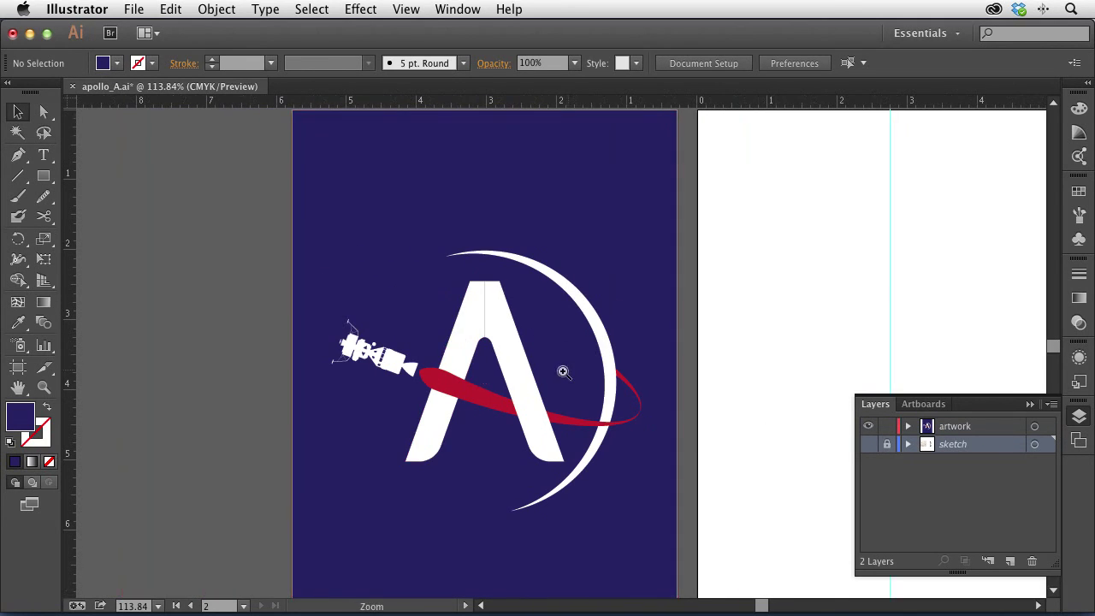
super+click(543, 372)
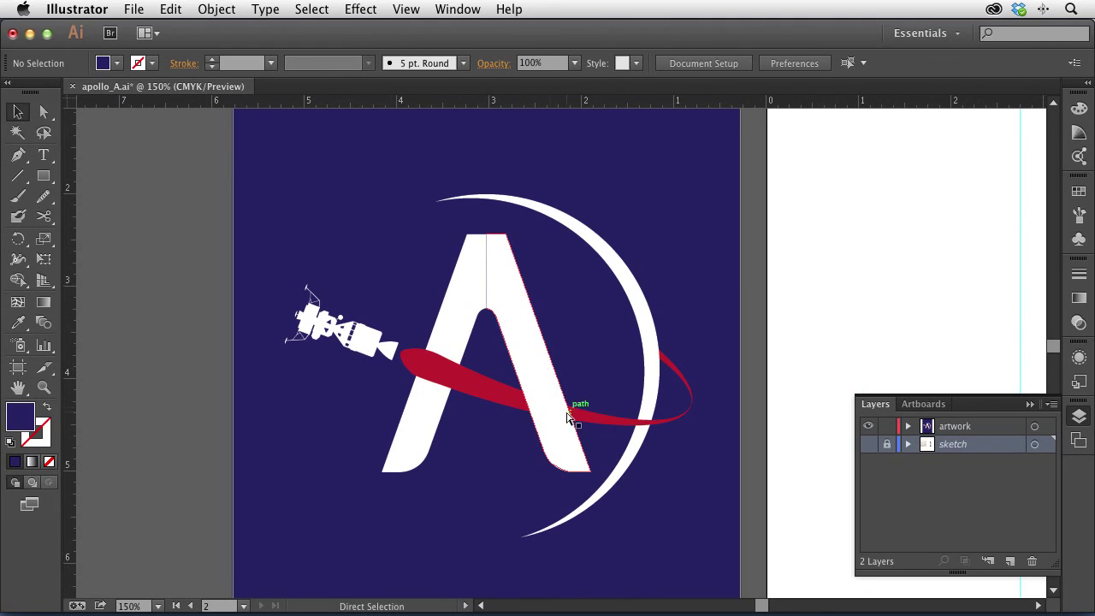
key(super+minus)
key(super+minus)
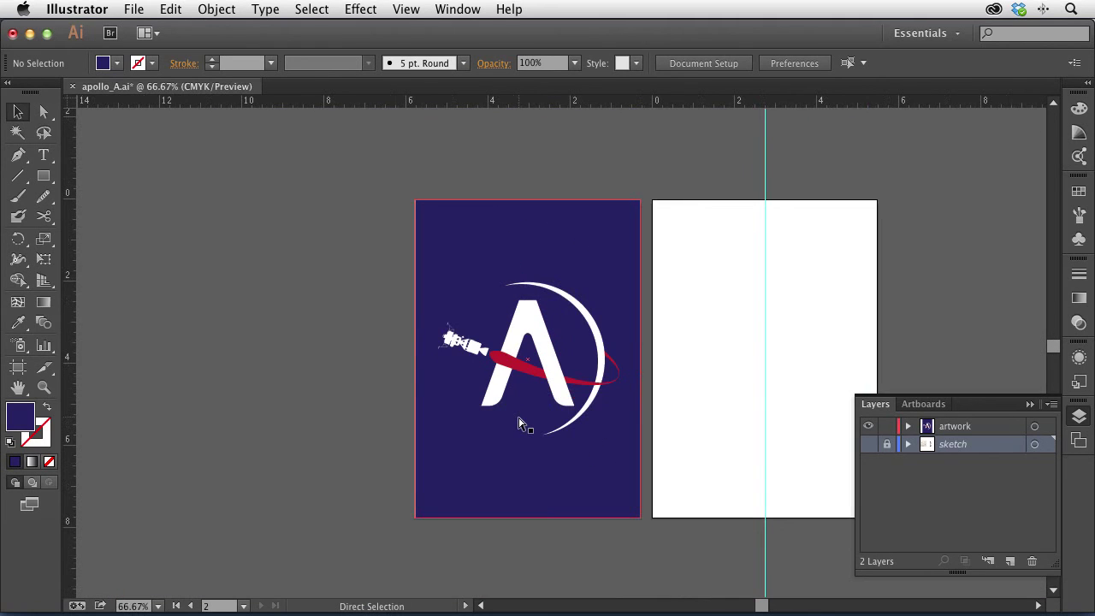
key(super+plus)
key(super+plus)
key(super+plus)
key(super+plus)
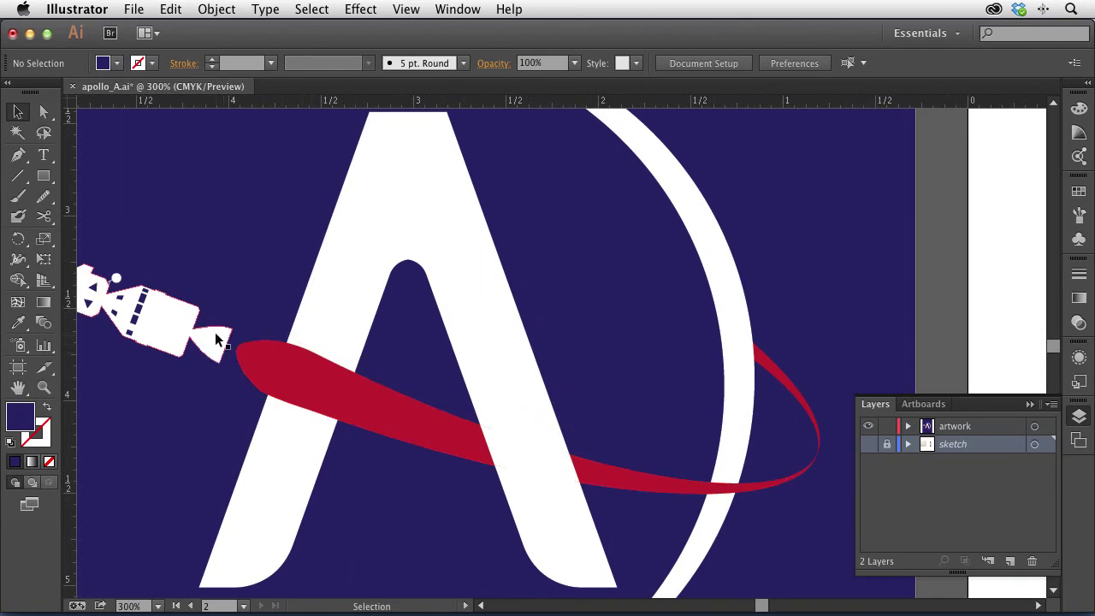
scroll(216, 340, up, 2)
scroll(215, 340, left, 5)
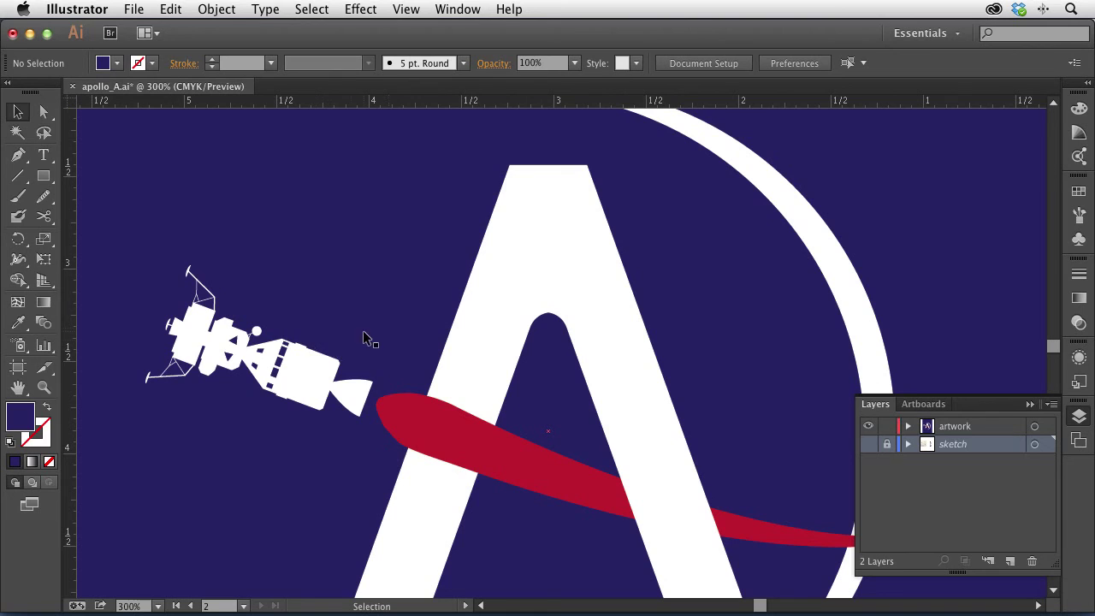
- Draw a tilted four-sided navy panel on the rear body of the spacecraft with the Pen tool, on the artwork layer
key(super+space)
super+click(344, 374)
super+click(508, 348)
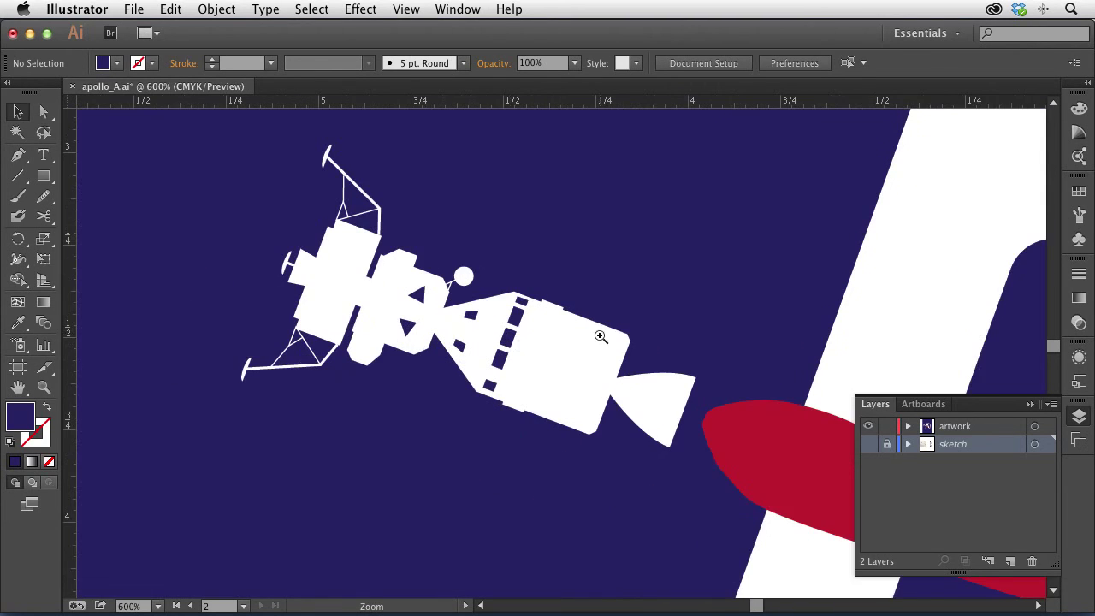
key(space)
drag(638, 329, 465, 379)
click(18, 155)
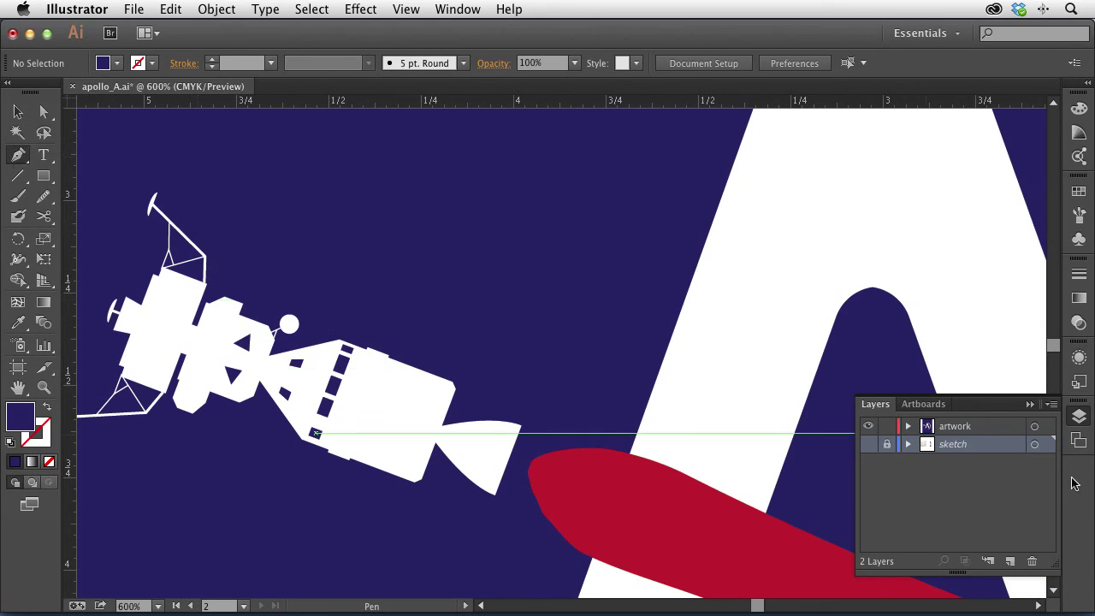
click(976, 426)
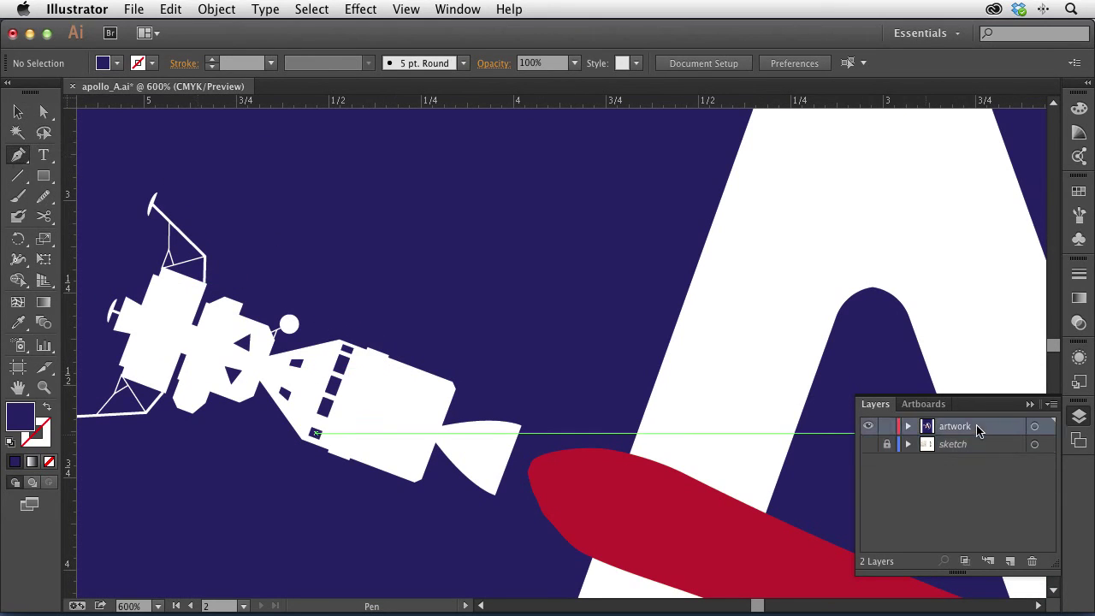
click(377, 369)
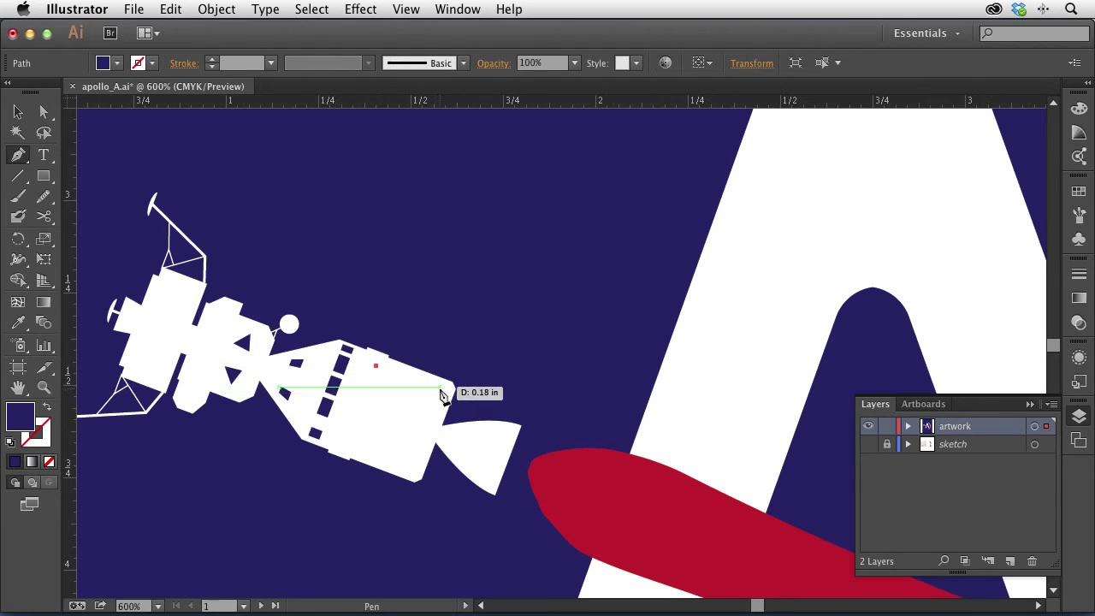
click(439, 386)
click(432, 423)
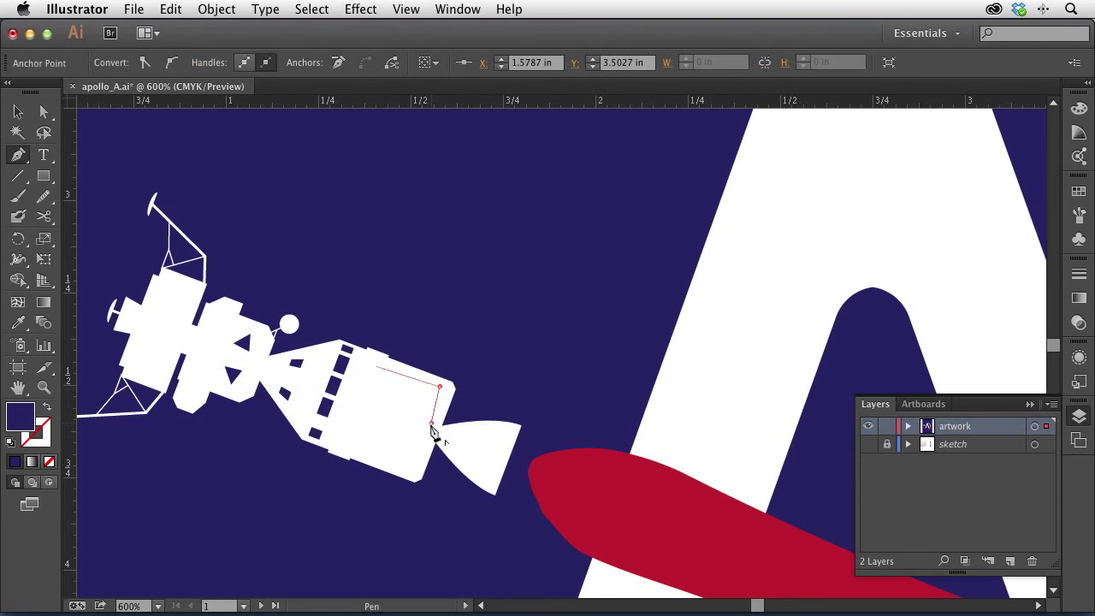
click(362, 399)
click(377, 370)
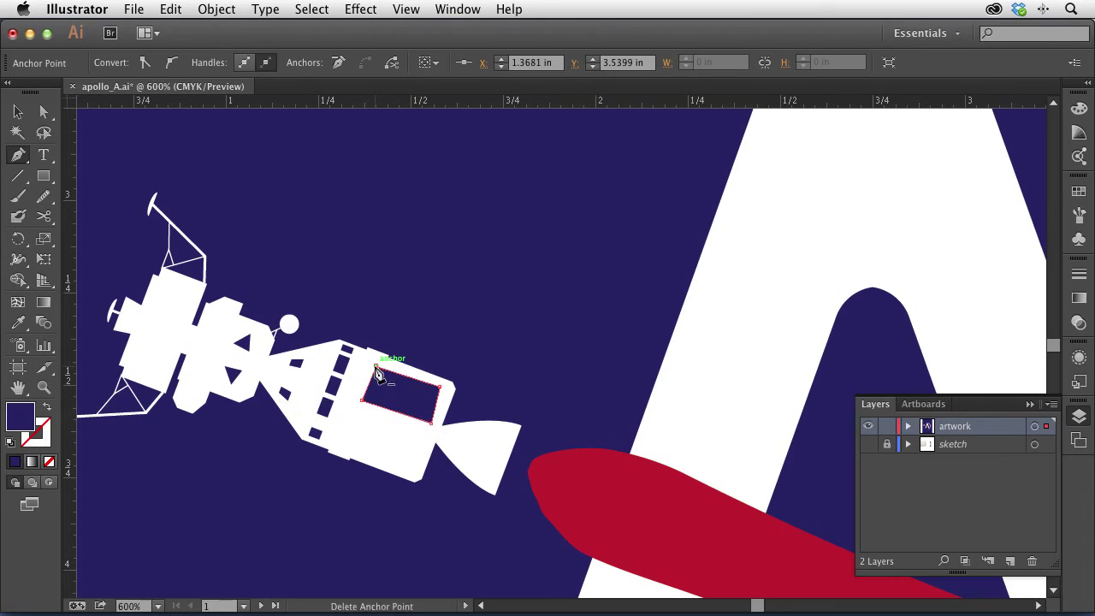
- Start a Roughen effect with preview on the navy panel of the spacecraft's body
click(42, 113)
click(391, 399)
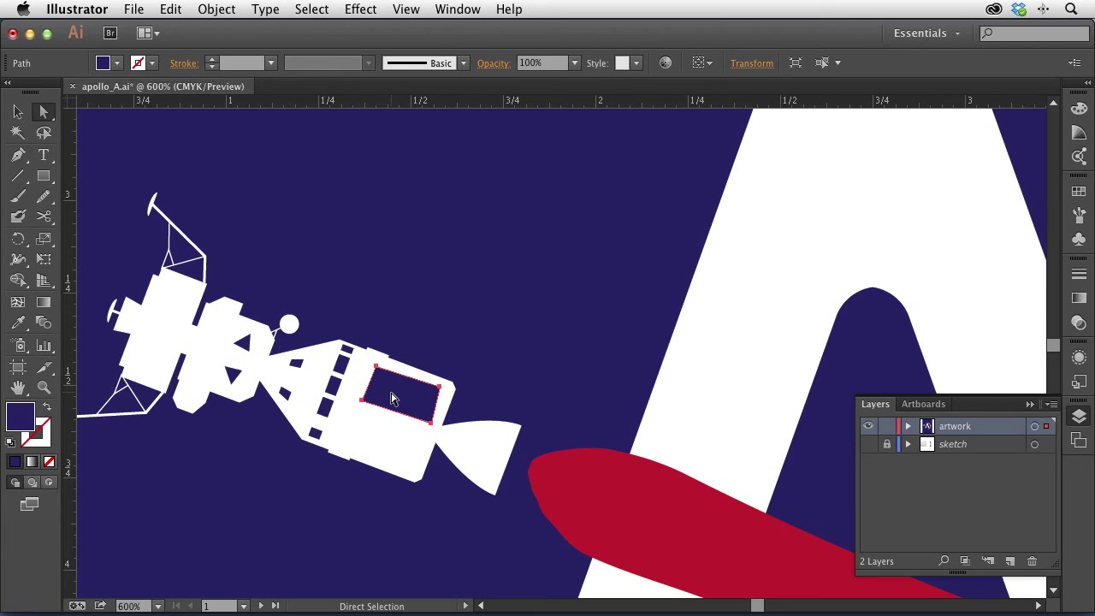
click(366, 8)
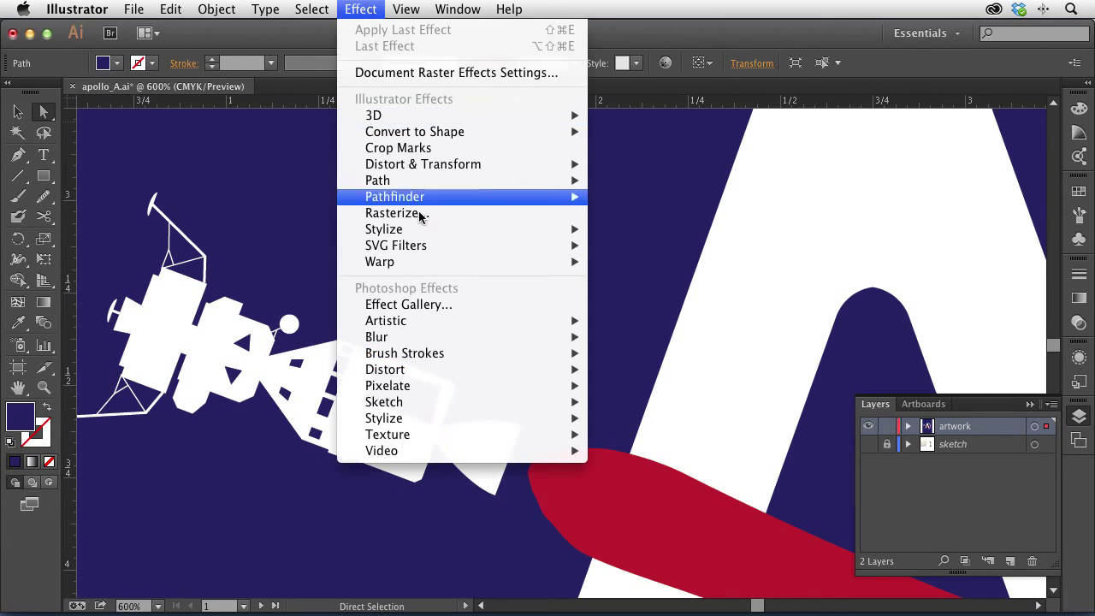
mouse_move(420, 164)
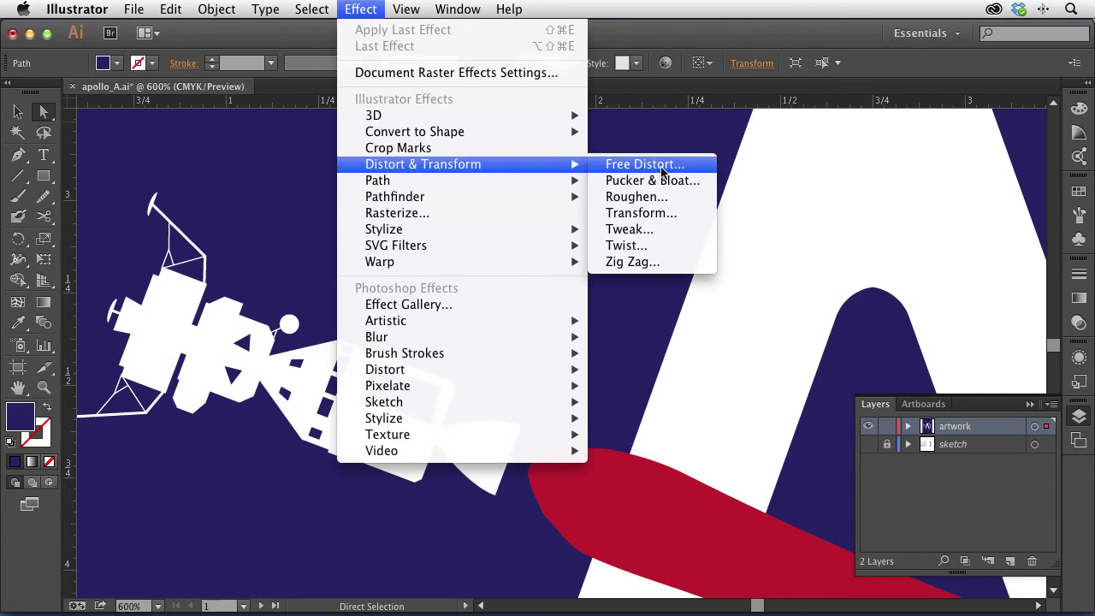
click(664, 198)
click(398, 402)
drag(560, 192, 677, 142)
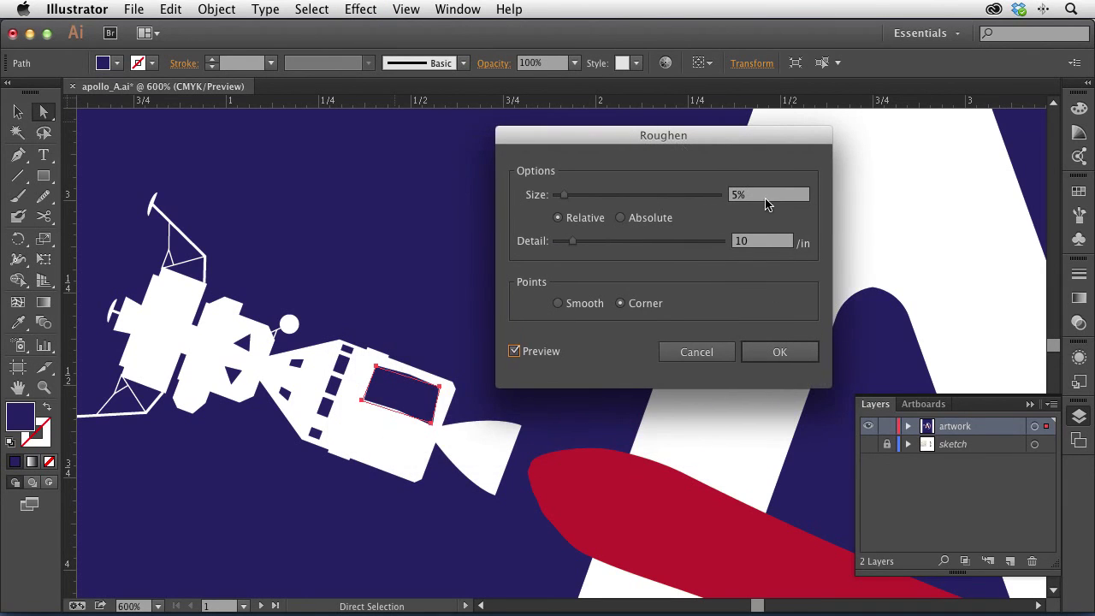
- Try a Roughen detail of 40/in with a relative size of 3% on the navy panel
click(764, 243)
text(40)
key(Tab)
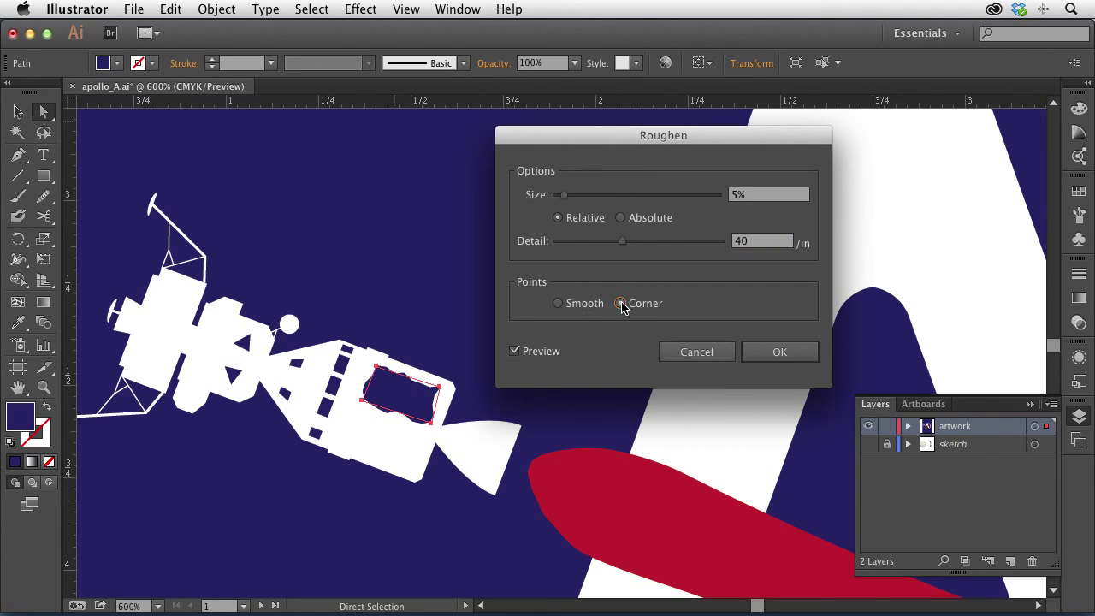
click(758, 197)
text(3)
key(Tab)
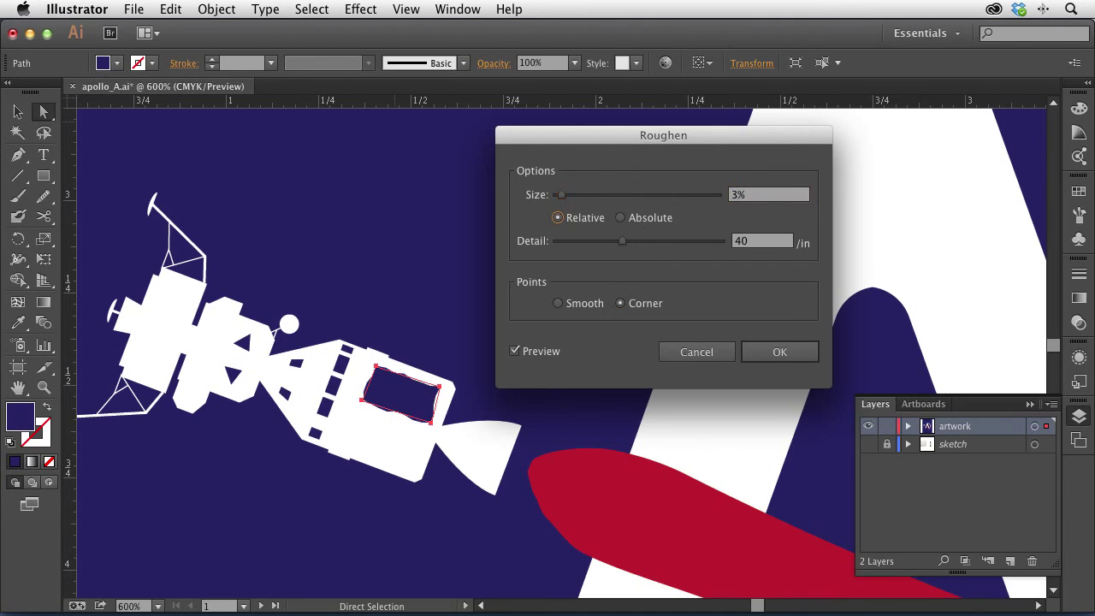
- Set the panel's Roughen size to 5% and detail to 30/in with corner points, and apply the effect
click(746, 194)
text(5)
double_click(759, 240)
text(30)
key(Tab)
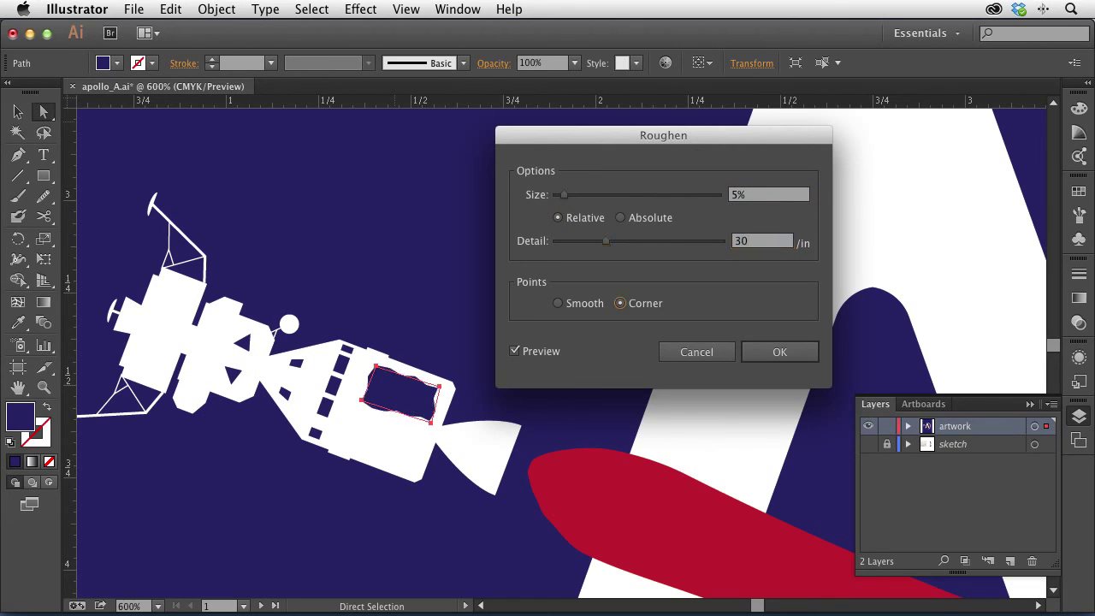
click(788, 353)
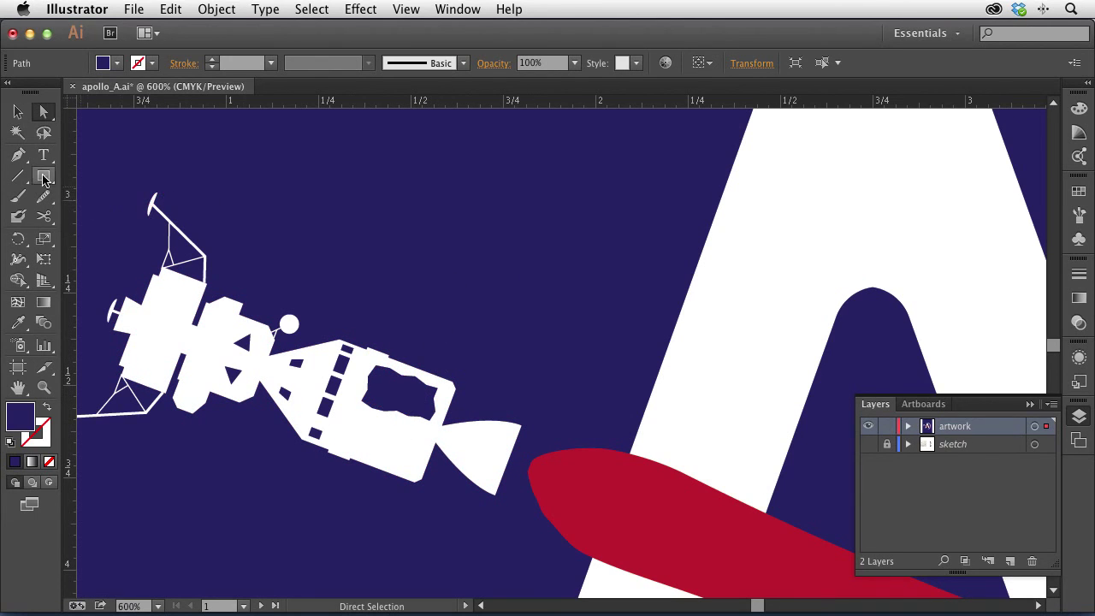
- Draw a closed, irregular cloud-like outline with the Pen tool between the spacecraft and the letter A
click(18, 154)
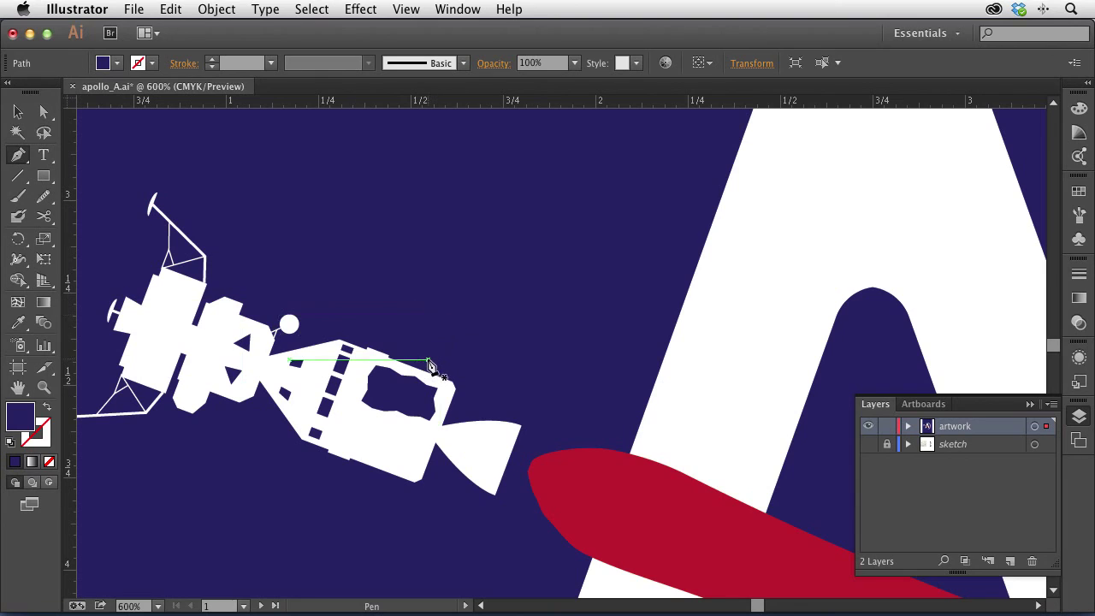
drag(419, 360, 555, 268)
click(590, 296)
click(625, 327)
click(604, 350)
click(522, 345)
click(497, 364)
click(455, 368)
click(419, 362)
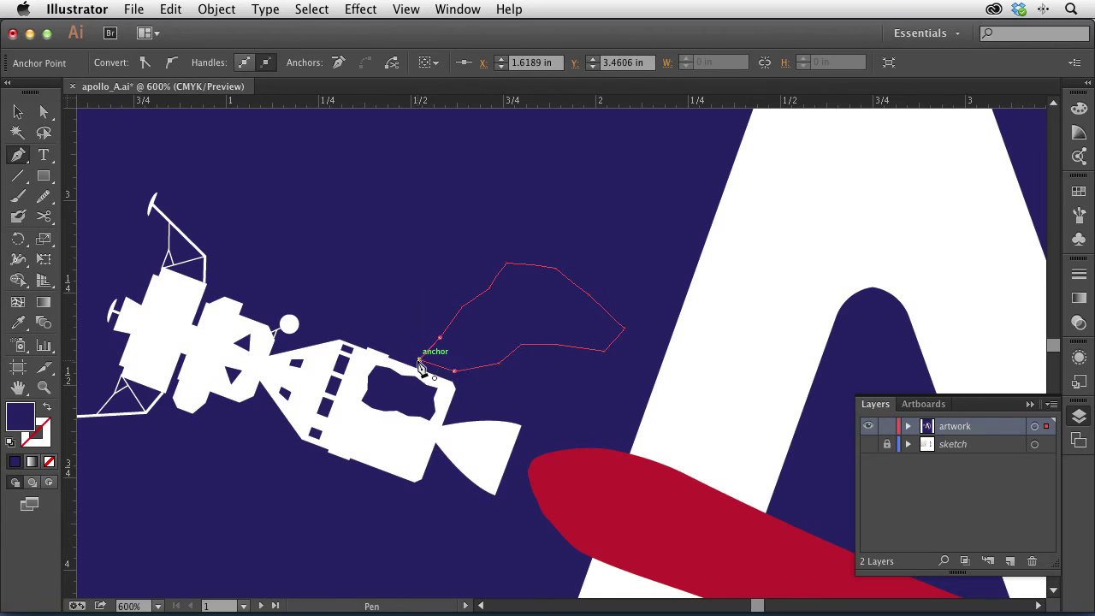
- Fill the cloud-like shape with white
key(v)
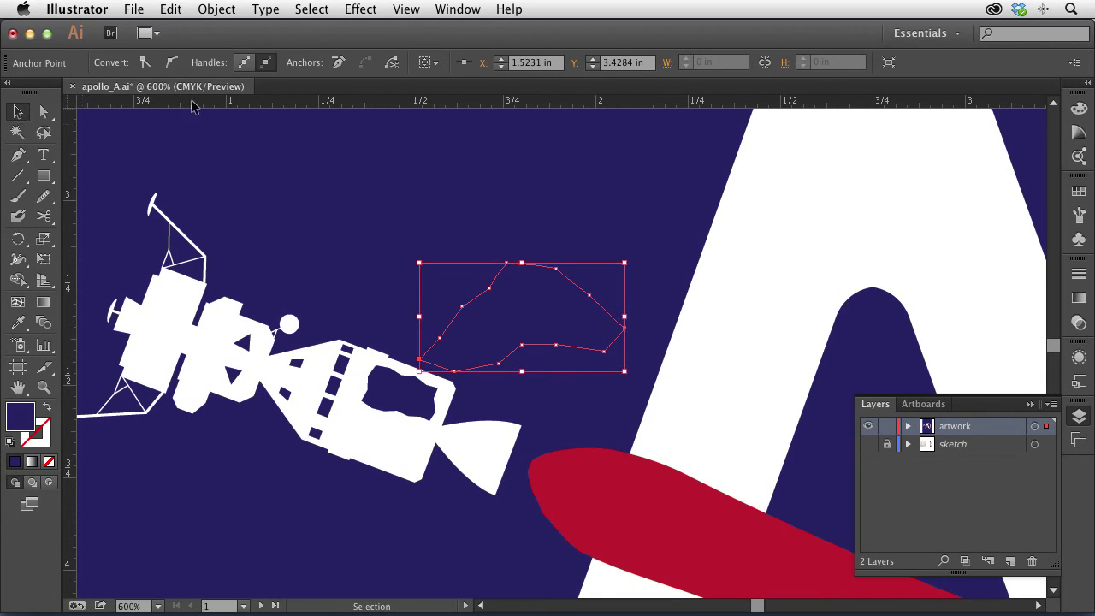
click(492, 291)
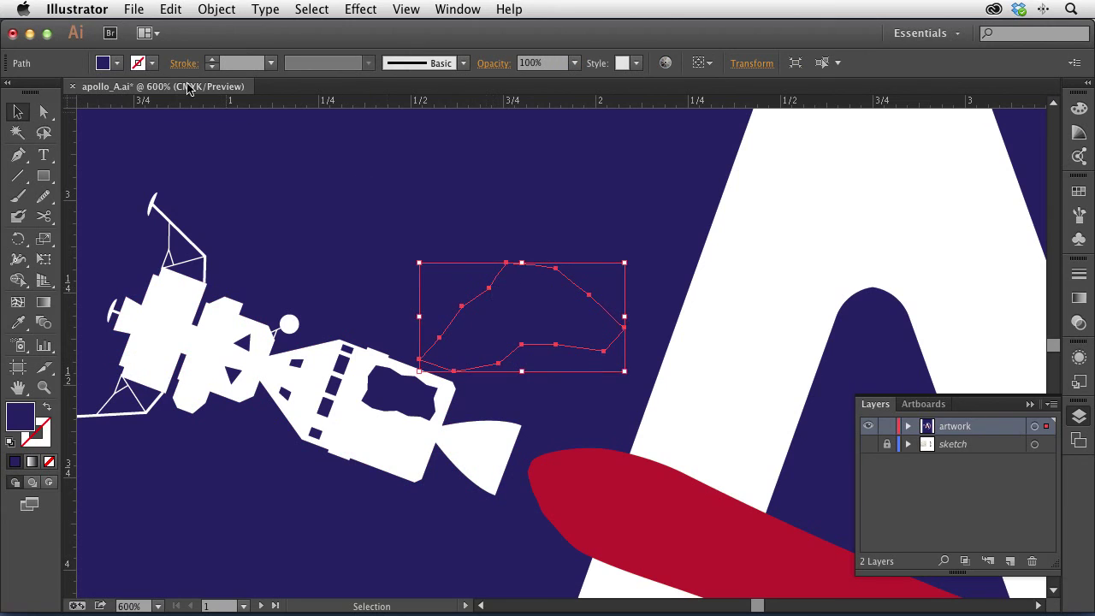
click(116, 63)
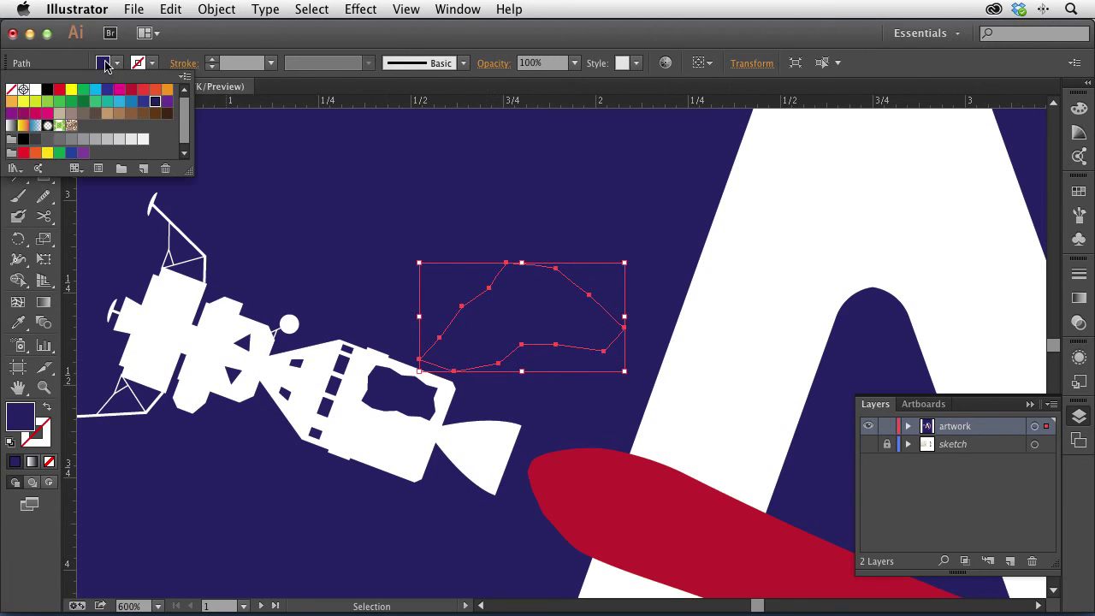
click(35, 90)
click(527, 296)
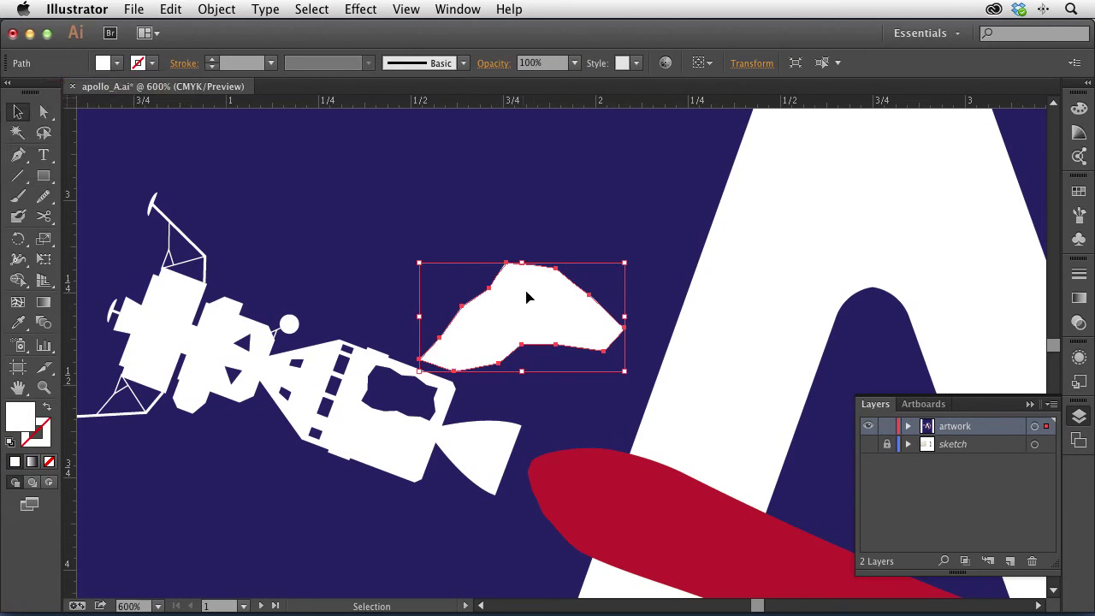
- Reduce the white cloud-like shape's opacity, trying 30% and settling on 20%
click(555, 62)
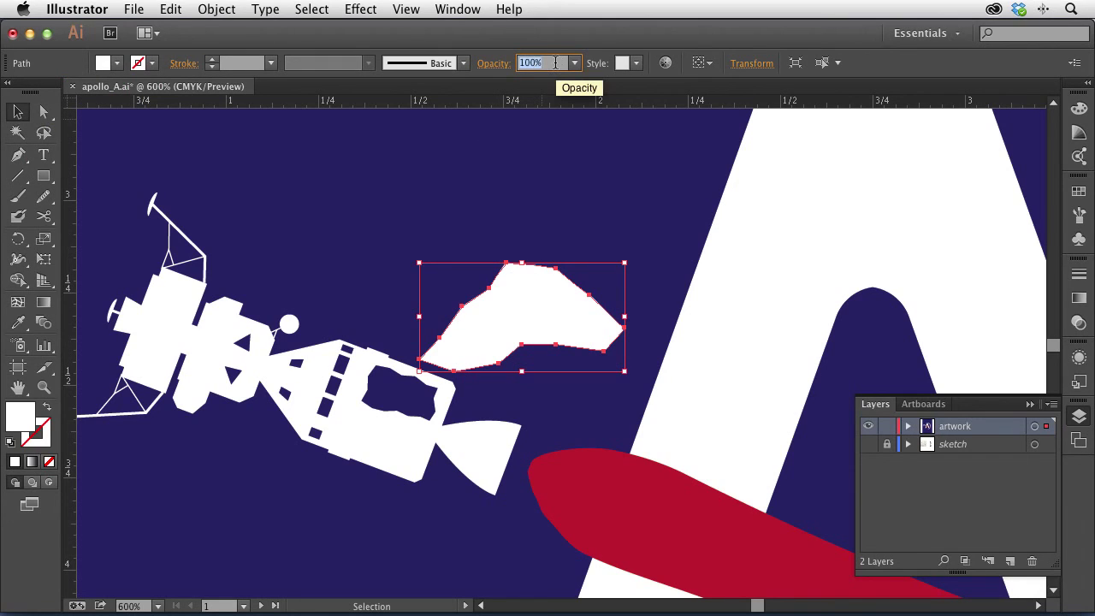
text(30)
key(Return)
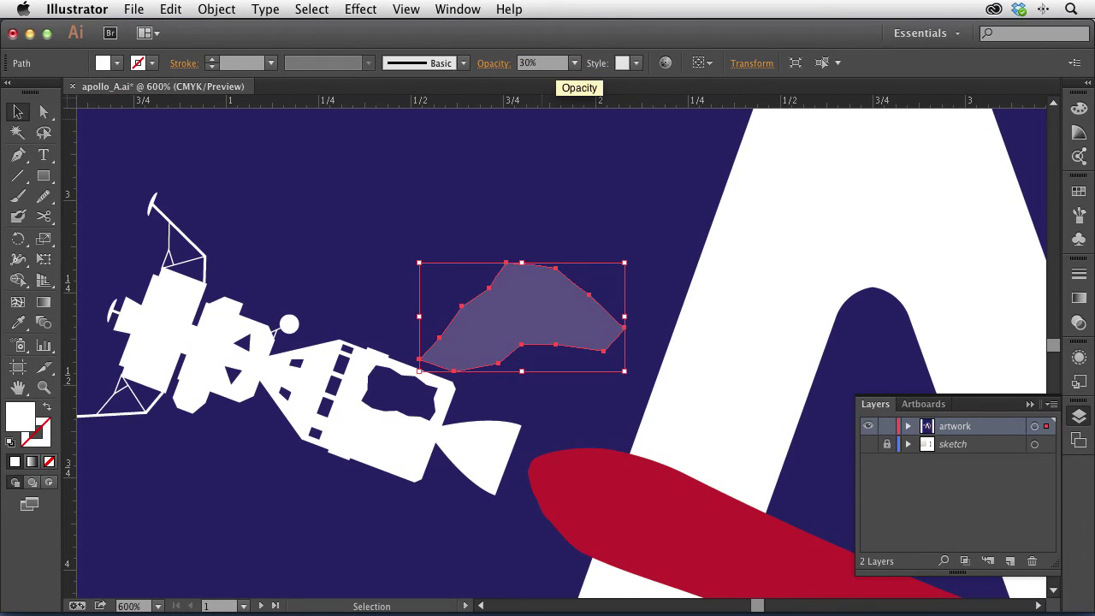
click(557, 62)
text(20)
key(Return)
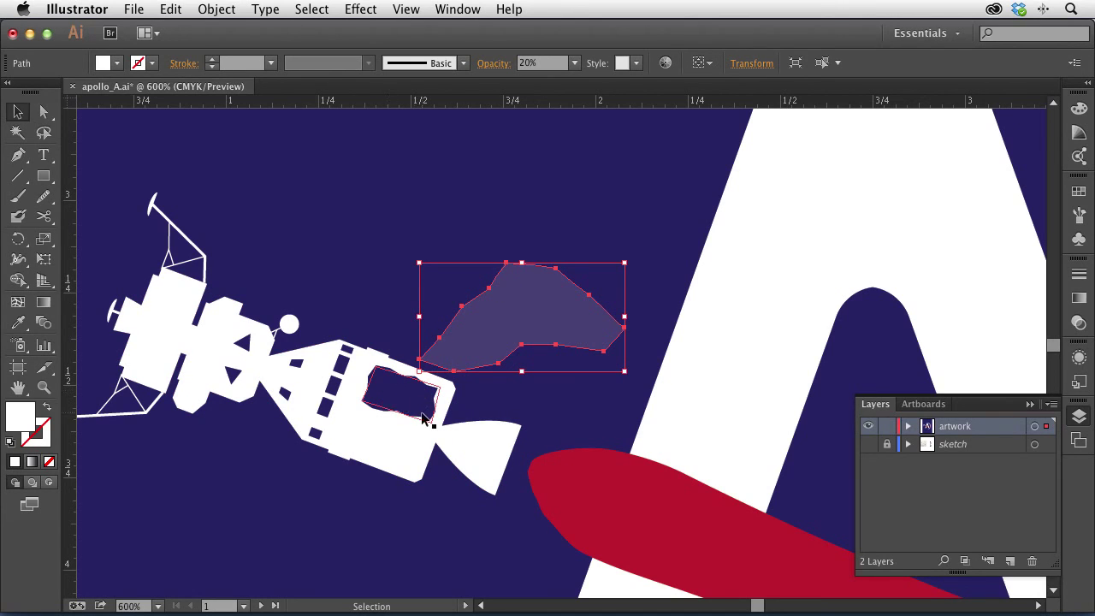
- Apply a Roughen effect to the cloud-like shape with 5% relative size, detail 5/in and smooth points
click(360, 9)
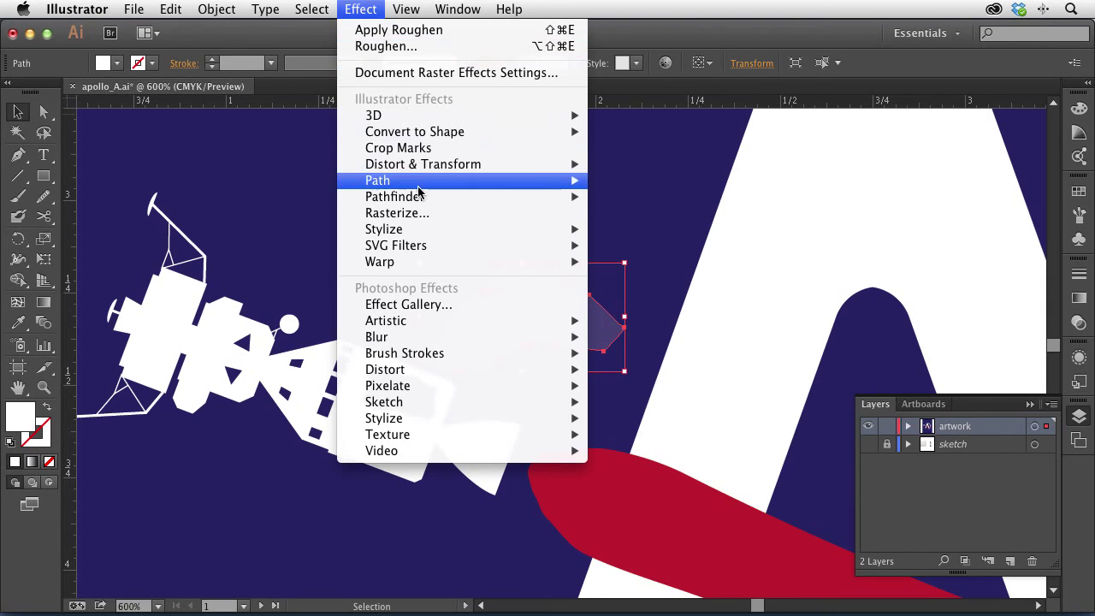
mouse_move(419, 171)
click(652, 196)
drag(599, 145, 750, 131)
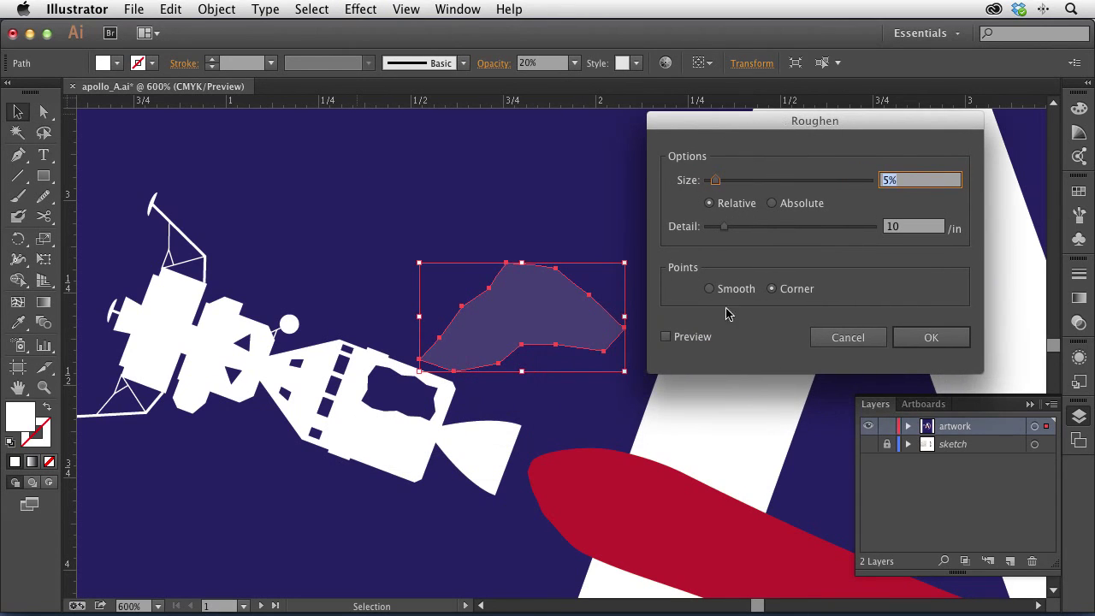
click(702, 337)
click(731, 290)
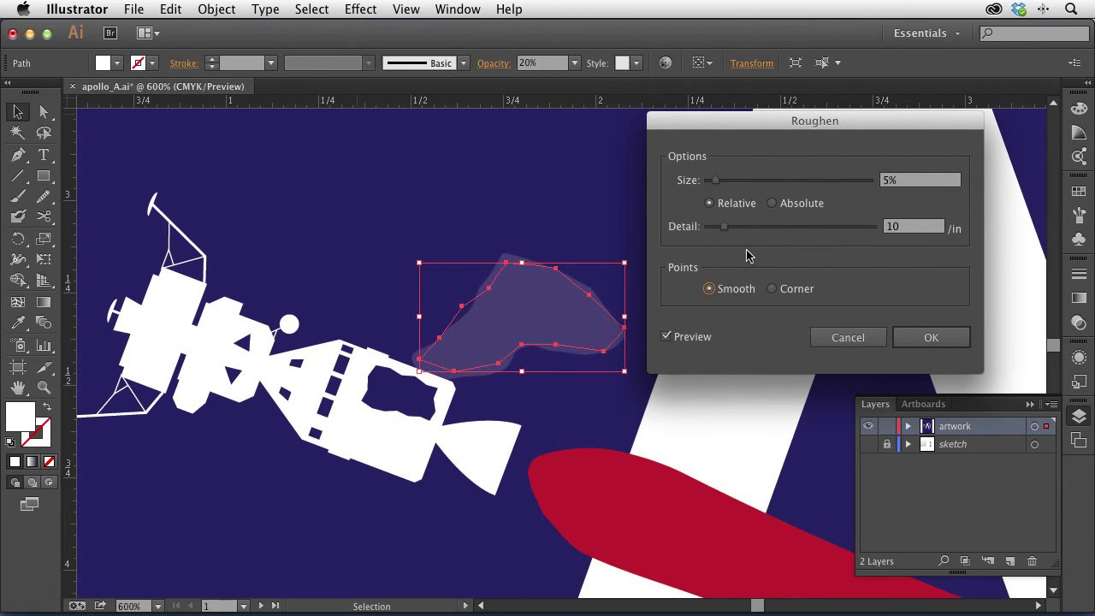
click(715, 182)
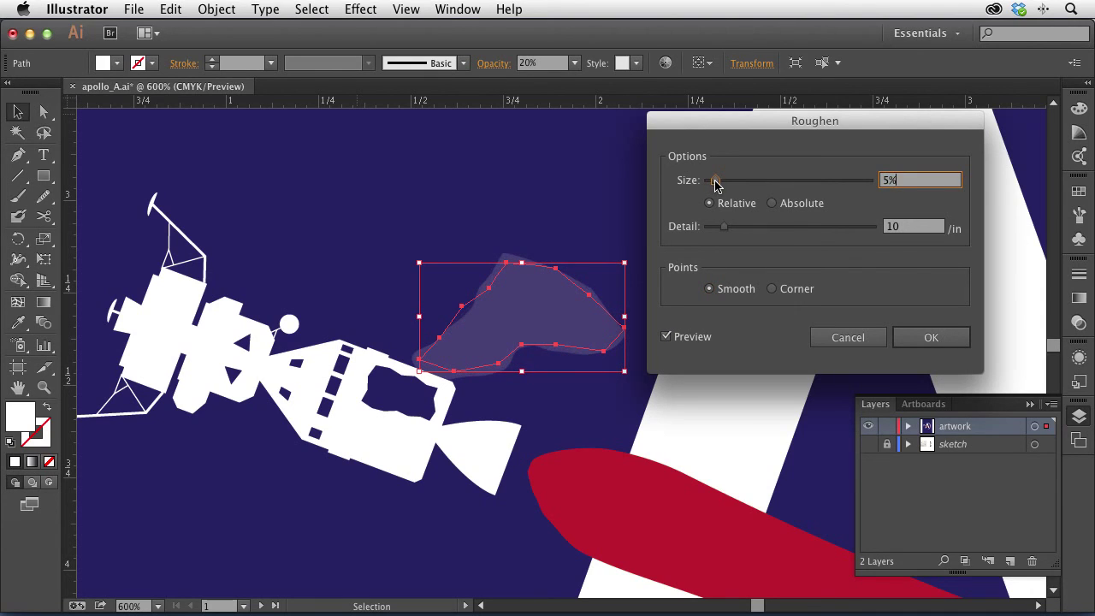
click(904, 228)
text(5)
key(Tab)
click(931, 337)
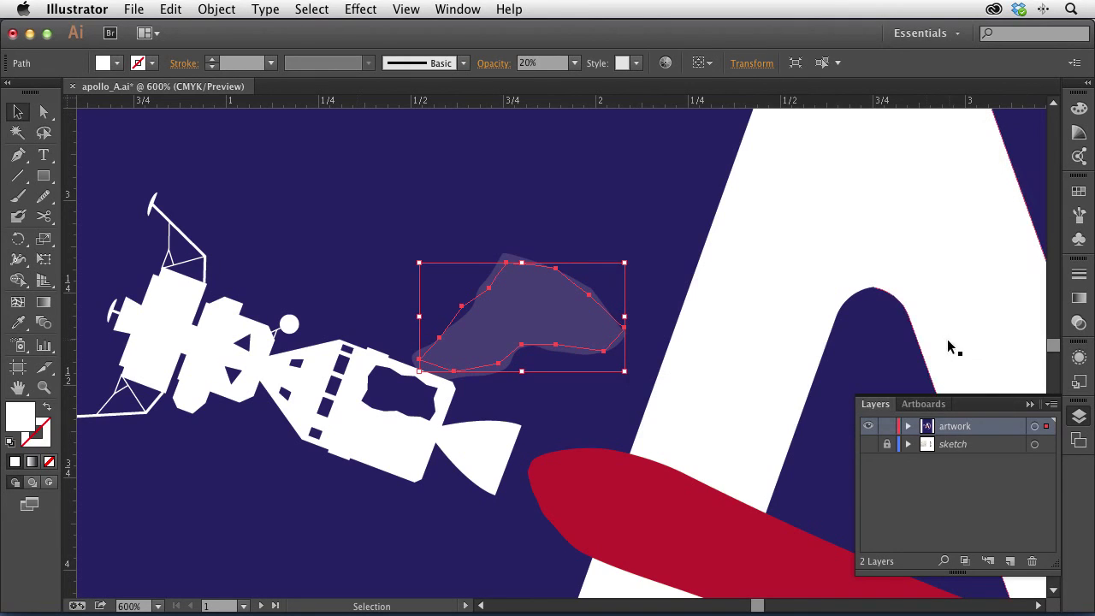
- Move the translucent cloud-like shape slightly up and to the right, away from the spacecraft
click(492, 225)
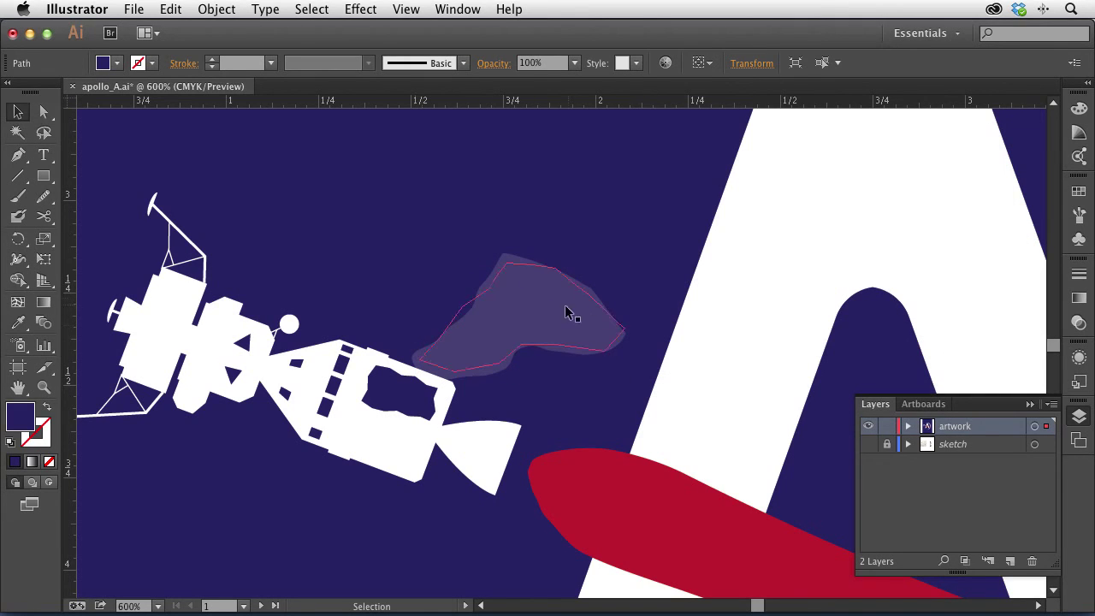
click(537, 313)
drag(537, 313, 542, 303)
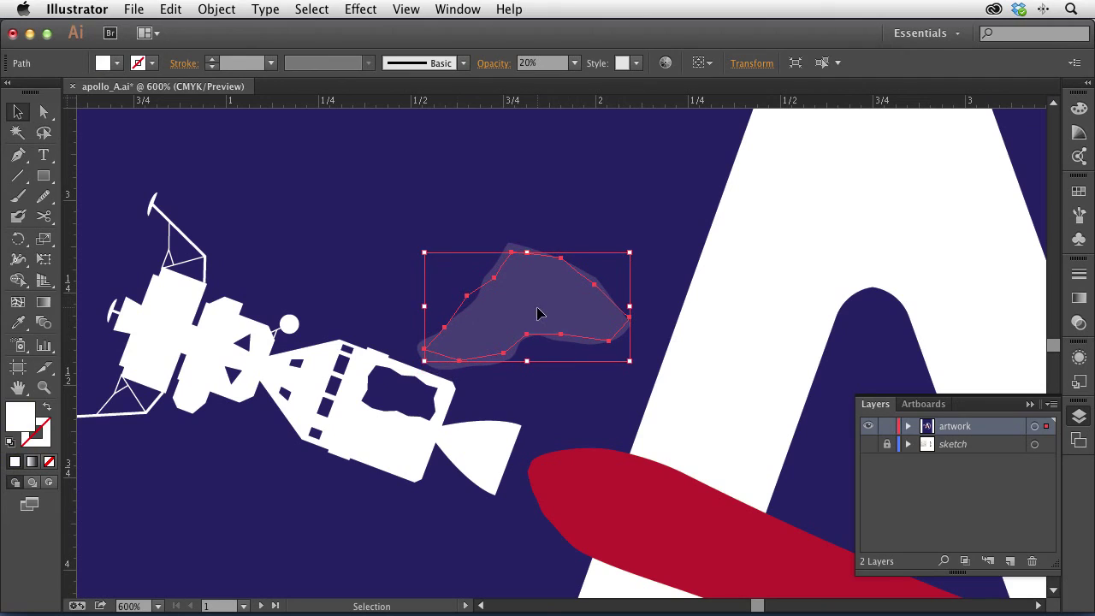
click(384, 288)
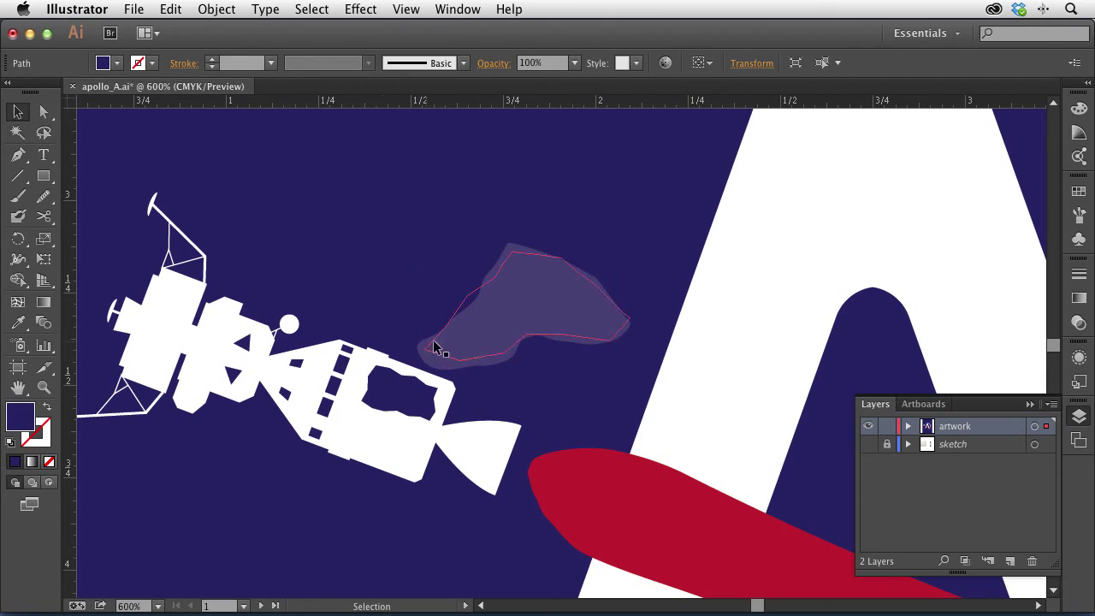
- Draw a tiny square in the navy area just above the cloud-like shape and fill it with white
click(40, 177)
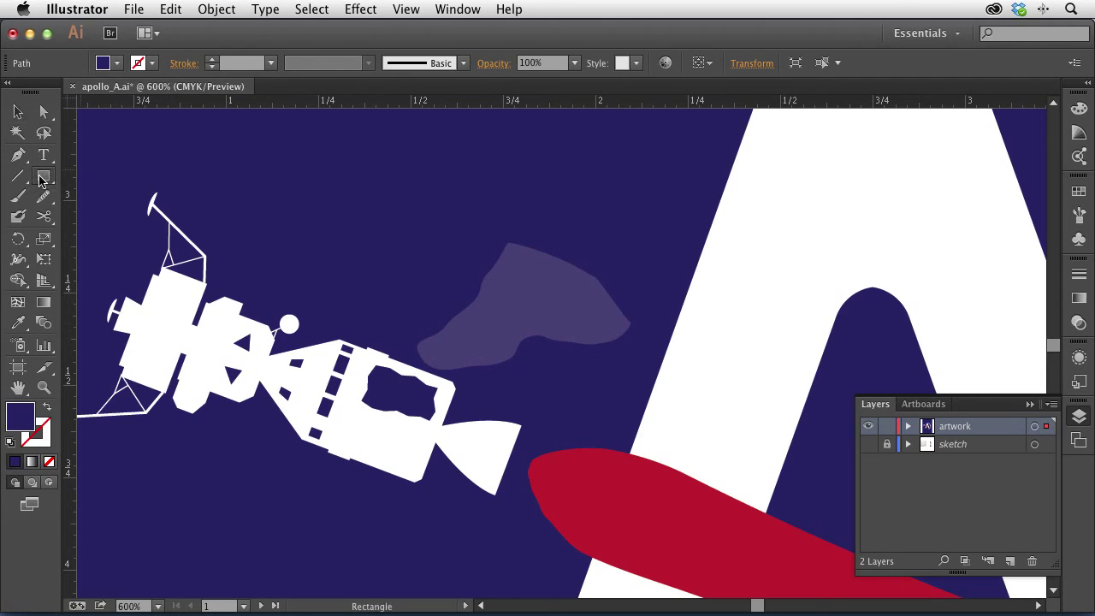
drag(40, 177, 128, 176)
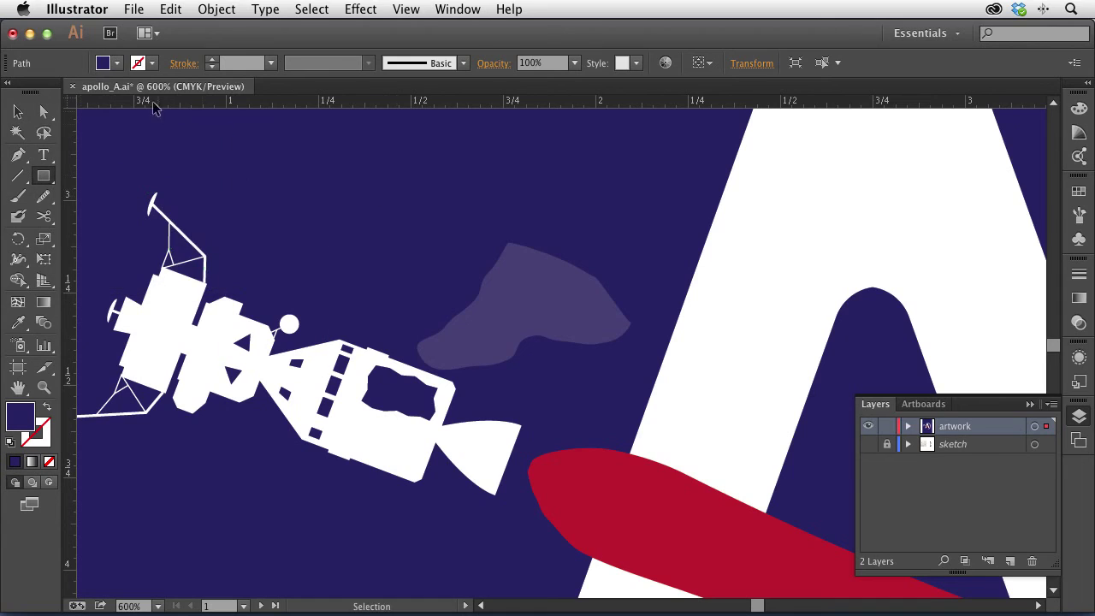
drag(416, 233, 425, 244)
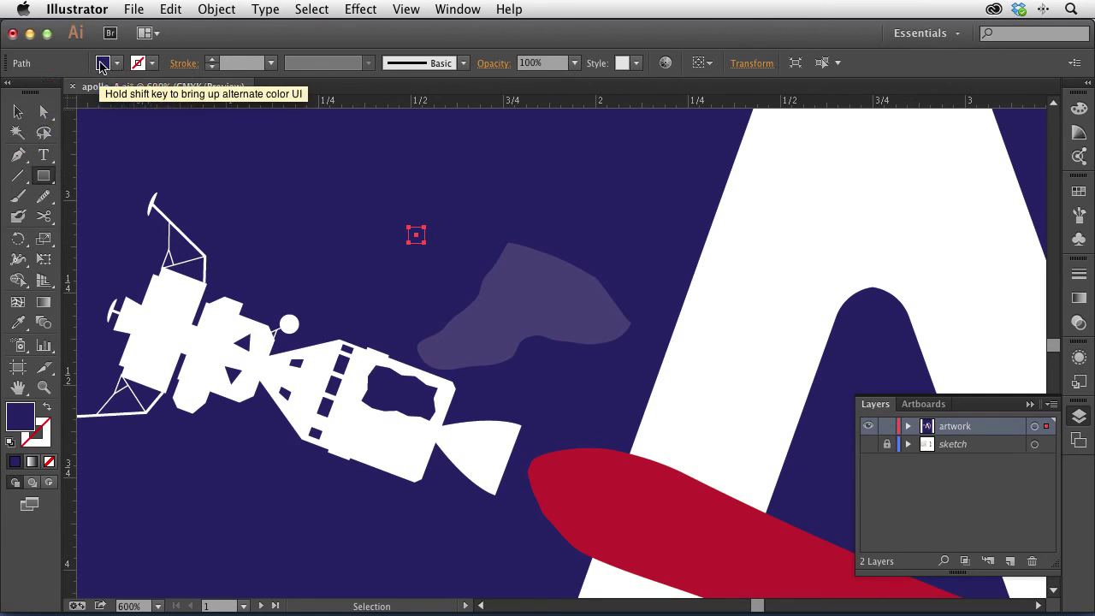
click(101, 68)
click(40, 90)
click(40, 71)
- Rotate the small white square above the cloud-like shape so that it stands on its corner as a diamond
click(17, 111)
key(r)
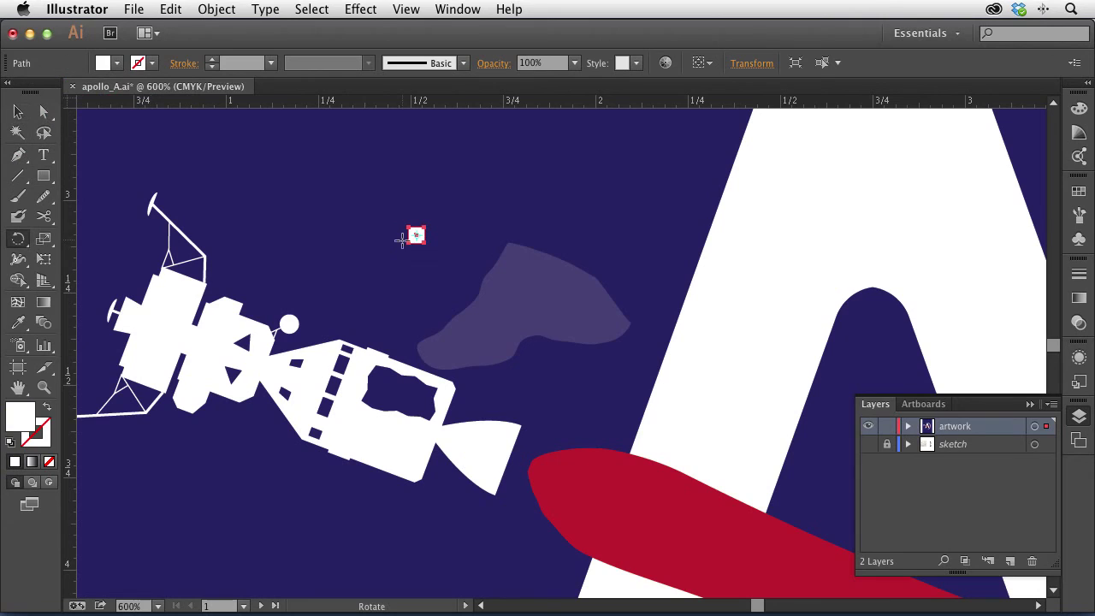
drag(471, 232, 447, 281)
- Scatter copies of the white diamond over and around the translucent cloud-like shape, more densely near the spacecraft
click(15, 114)
drag(416, 234, 446, 362)
drag(447, 362, 484, 332)
drag(485, 331, 491, 298)
drag(492, 299, 550, 333)
click(483, 375)
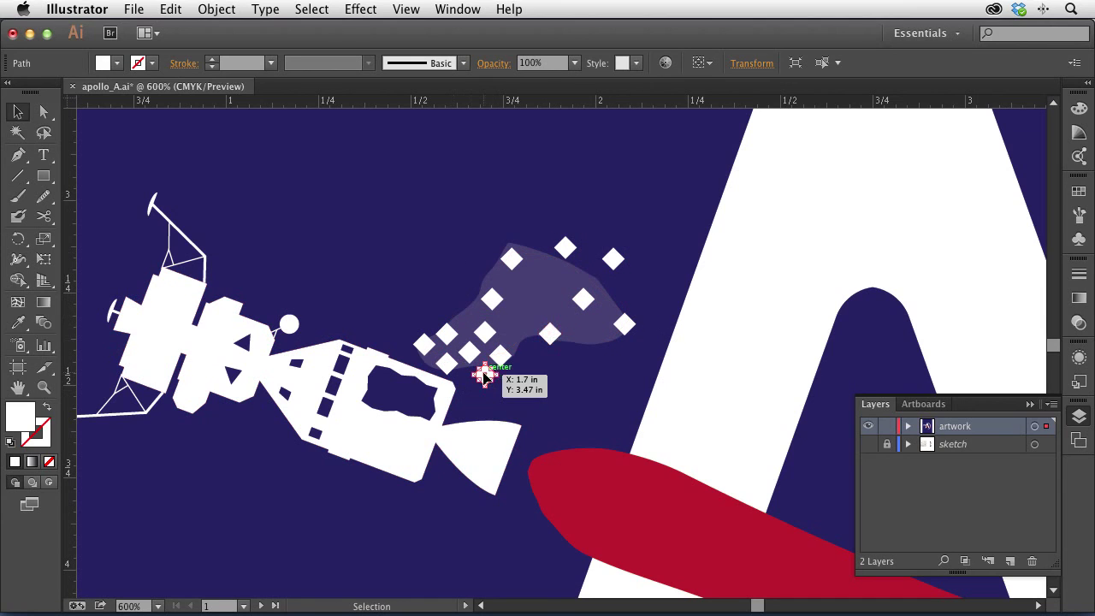
shift+click(499, 356)
shift+click(446, 363)
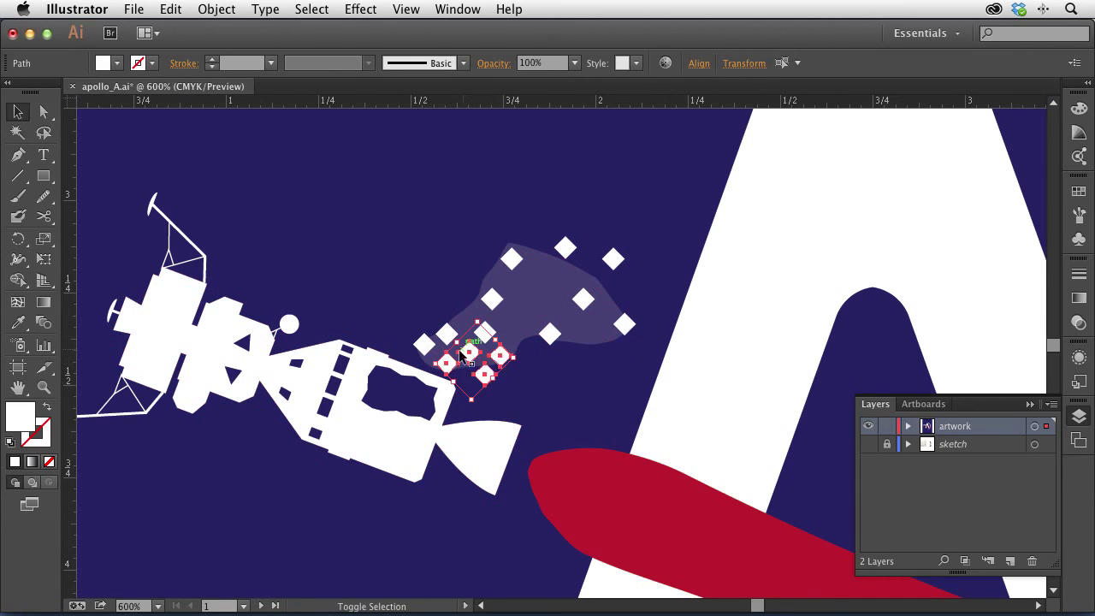
mouse_move(425, 233)
mouse_down()
mouse_move(611, 357)
mouse_move(407, 246)
mouse_up()
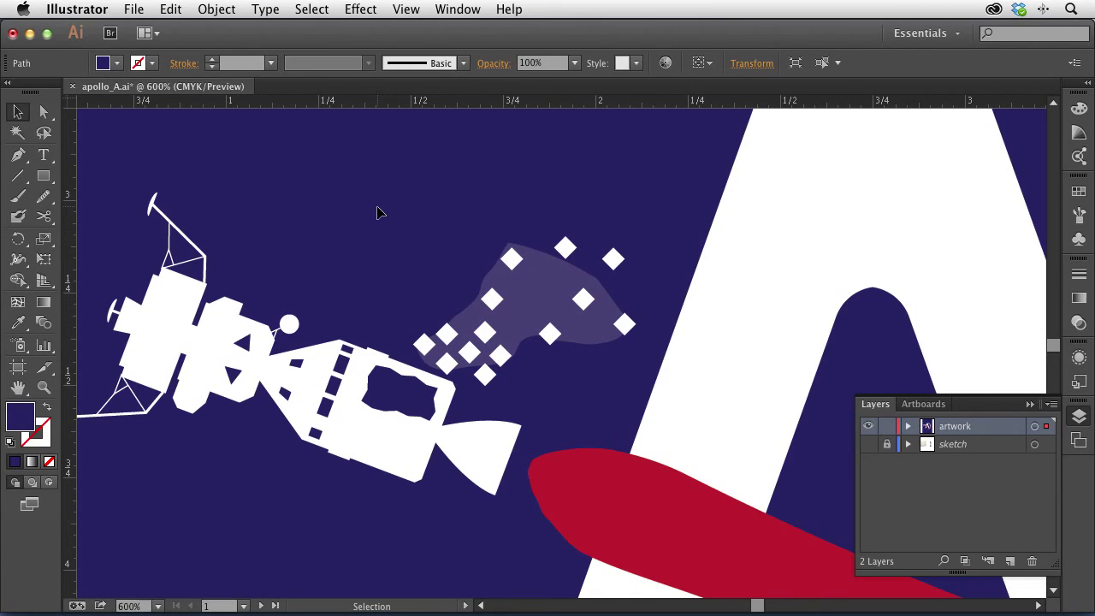
key(super+shift+a)
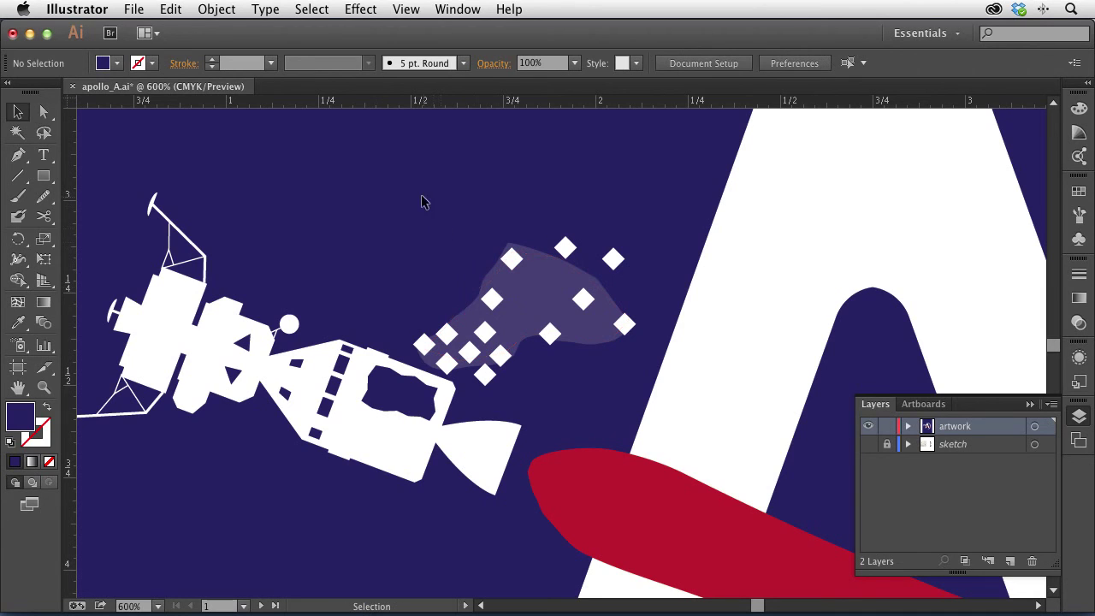
- Select all the white diamonds without the cloud-like shape and open Transform Each for them, keeping the diamonds in view
drag(416, 186, 635, 374)
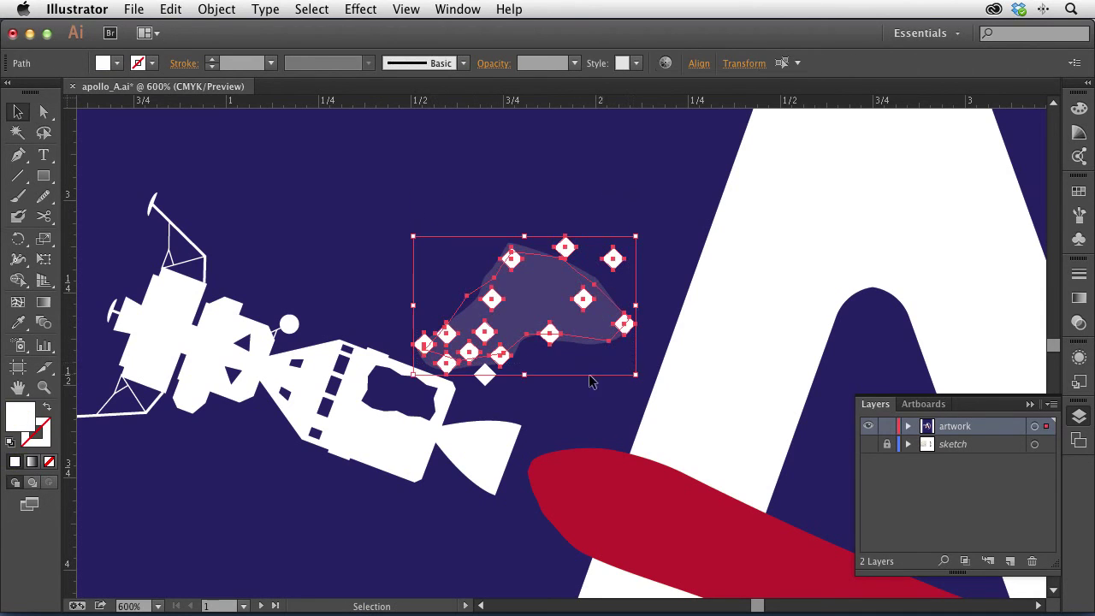
shift+click(483, 376)
shift+click(532, 287)
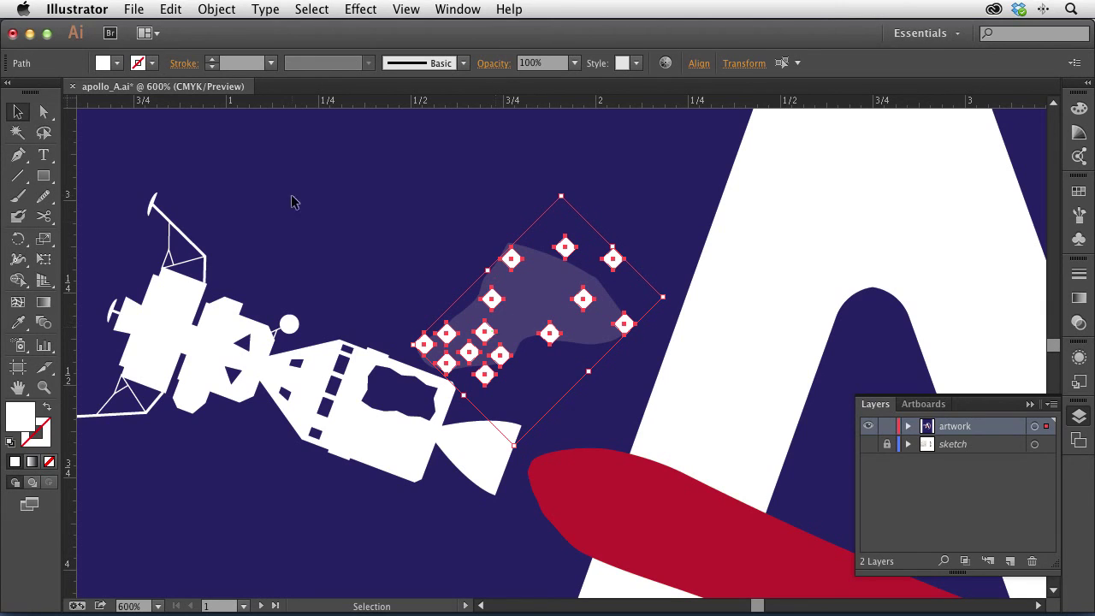
click(217, 9)
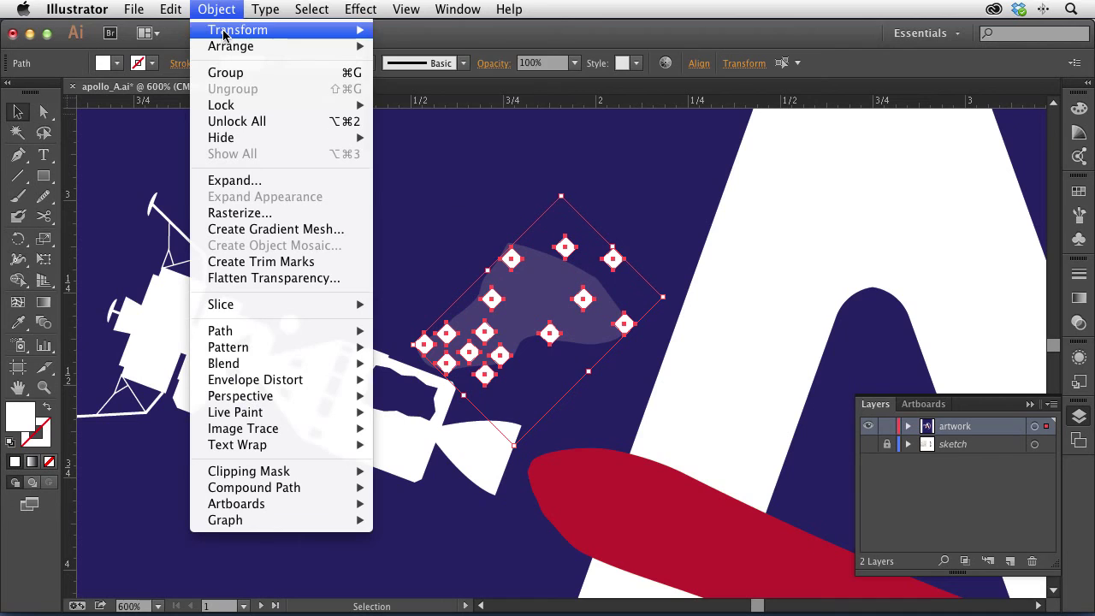
mouse_move(224, 34)
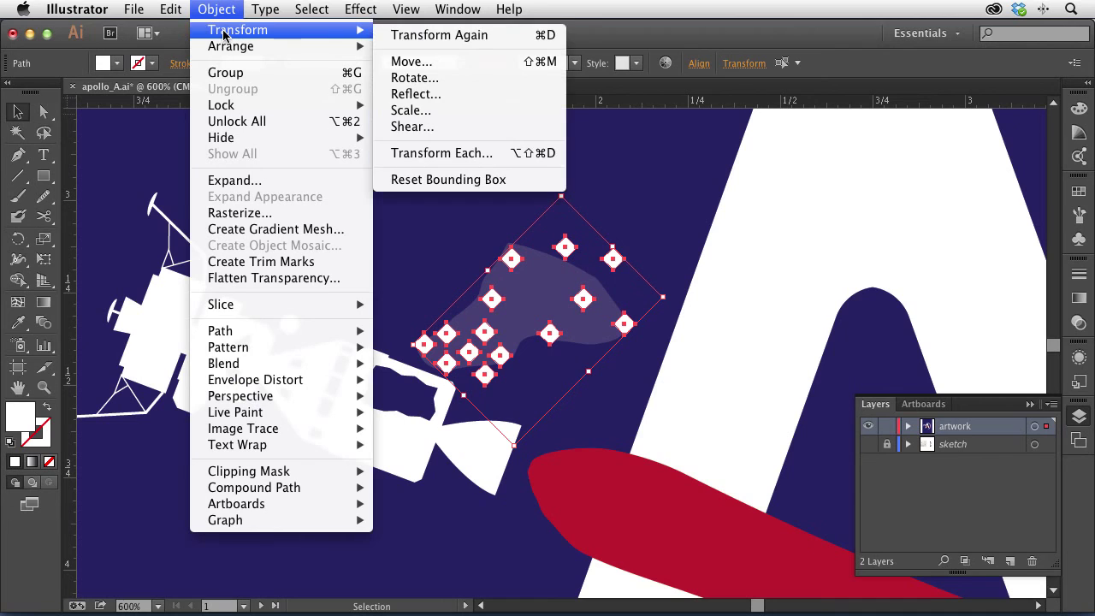
click(438, 154)
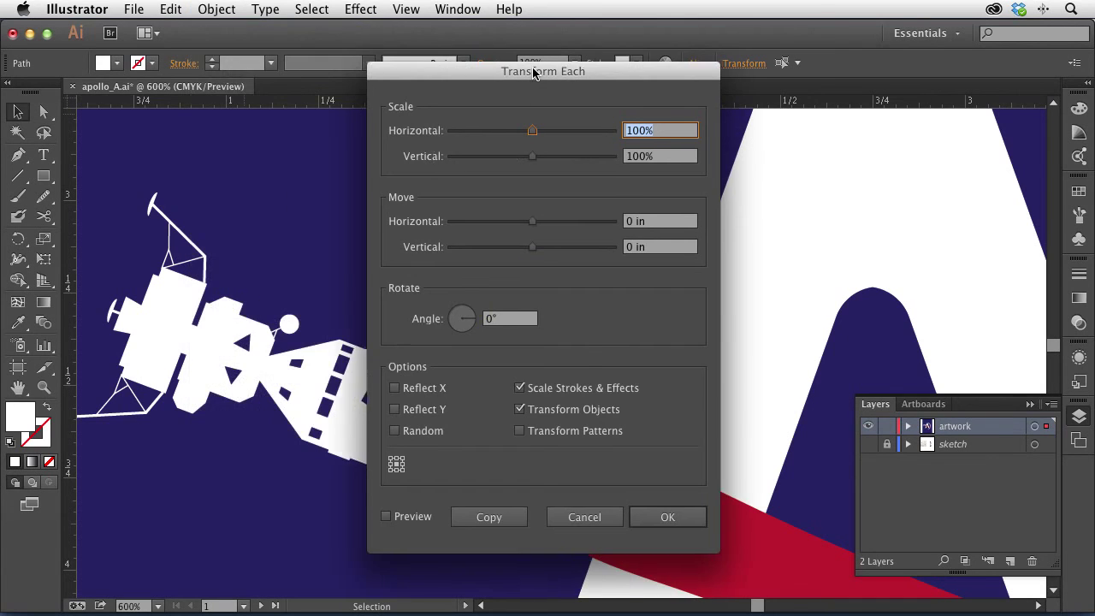
drag(534, 73, 208, 47)
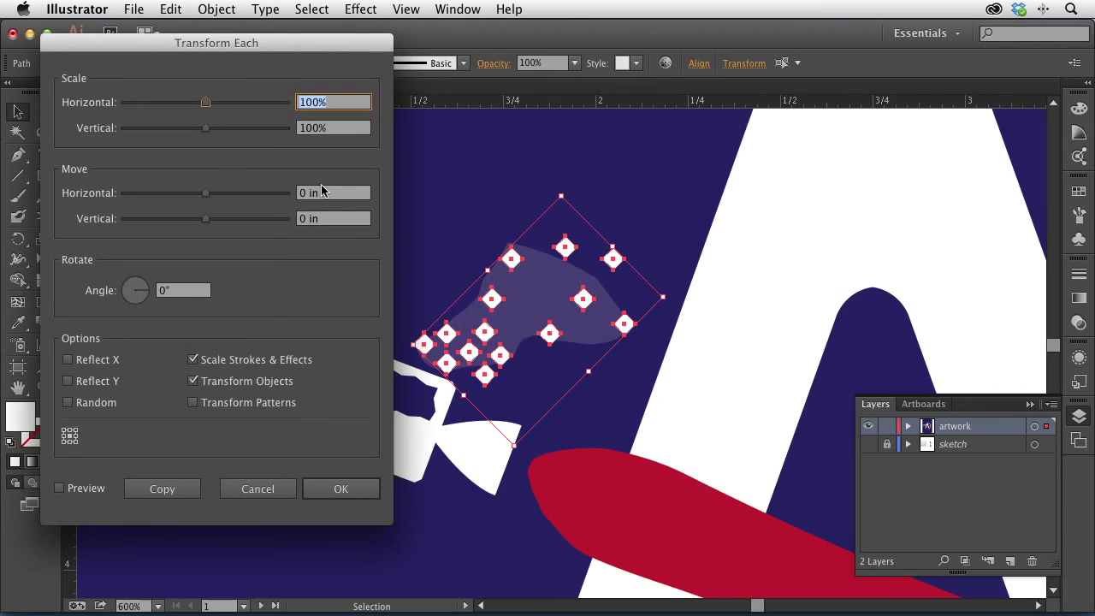
- Set the Transform Each scaling to 20% horizontally and 20% vertically, with the preview on
text(20)
key(Tab)
text(20)
key(Tab)
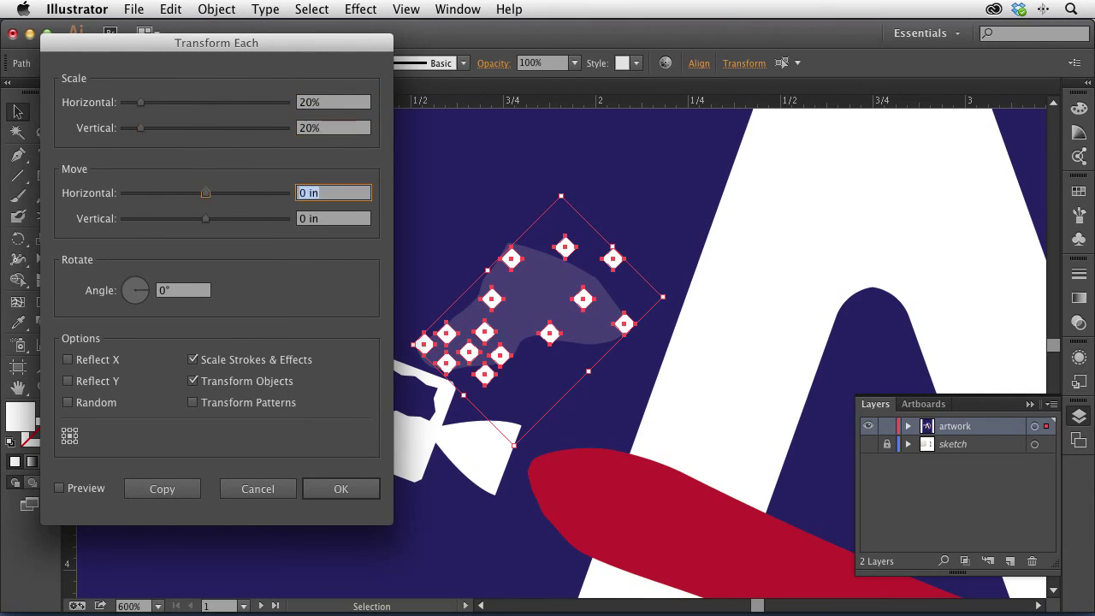
click(92, 493)
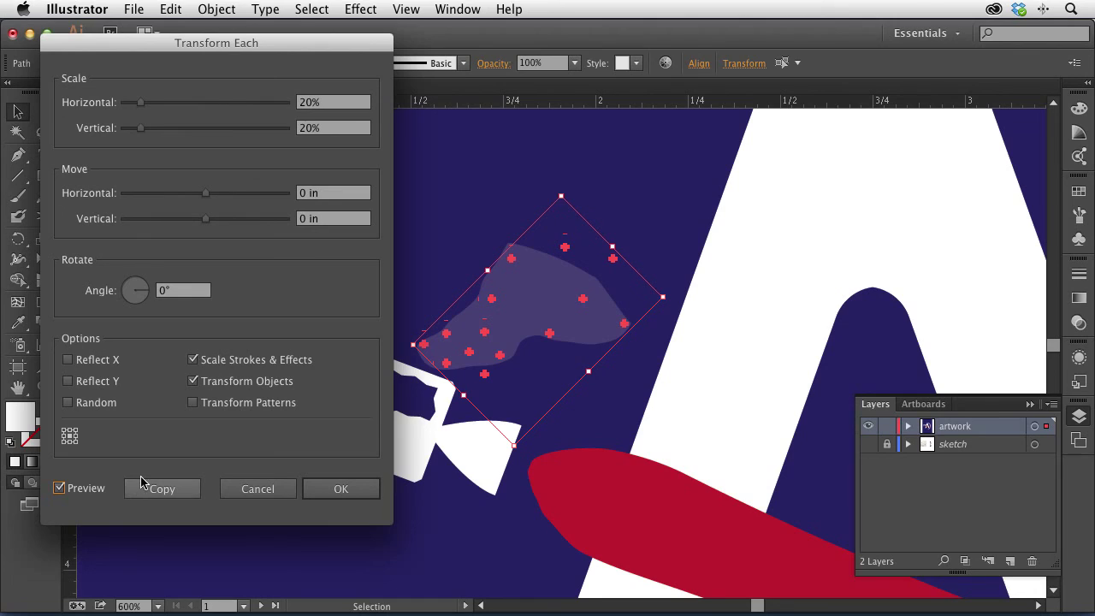
- Randomize the transformation of the diamonds and set its rotation angle to 30°
click(107, 411)
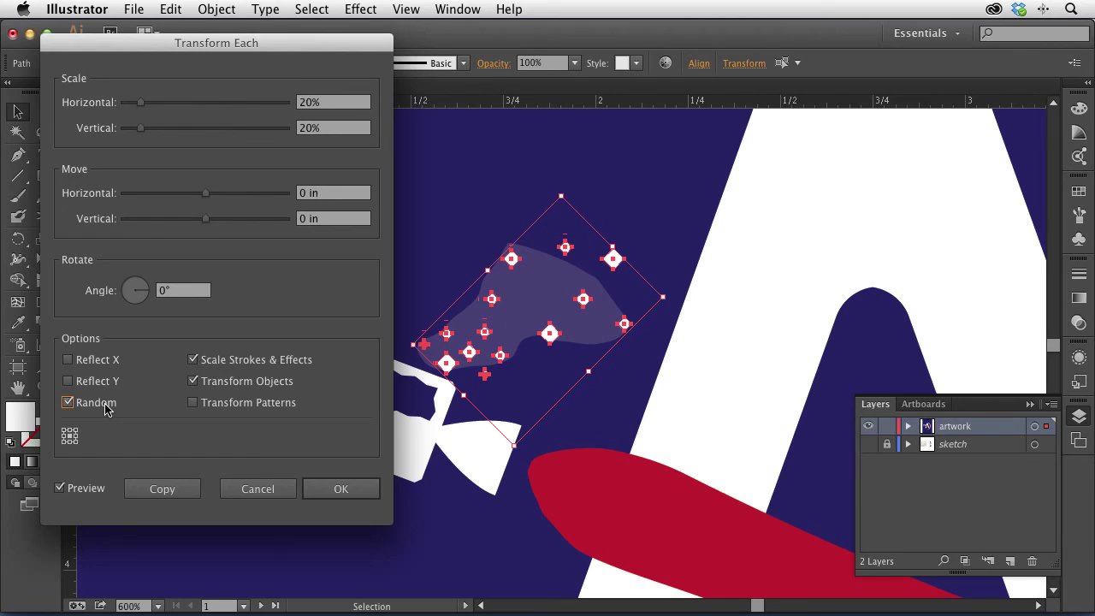
click(177, 292)
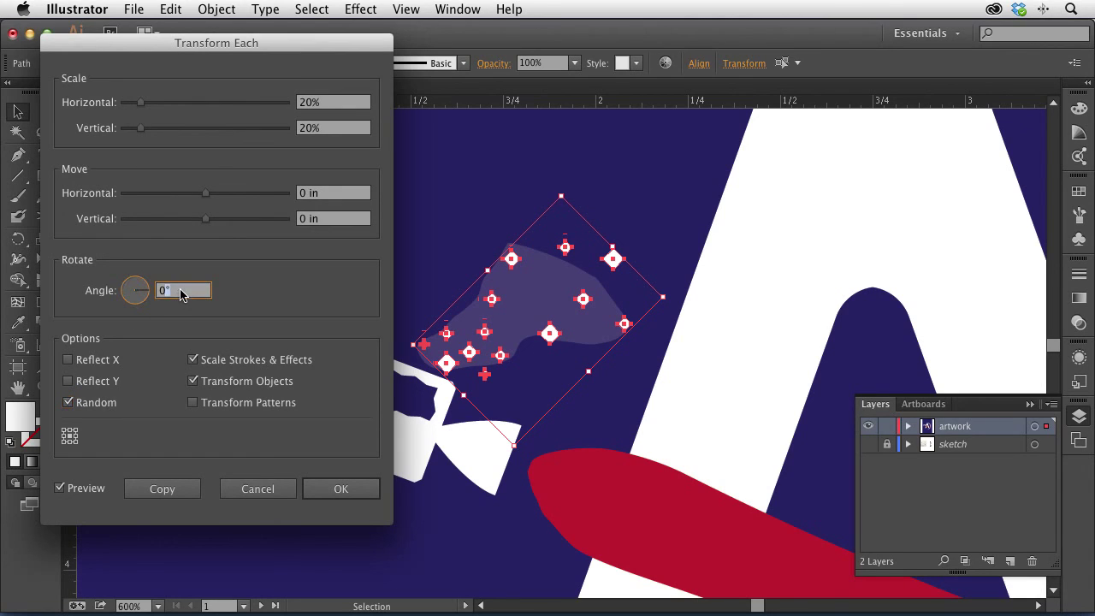
text(30)
key(Tab)
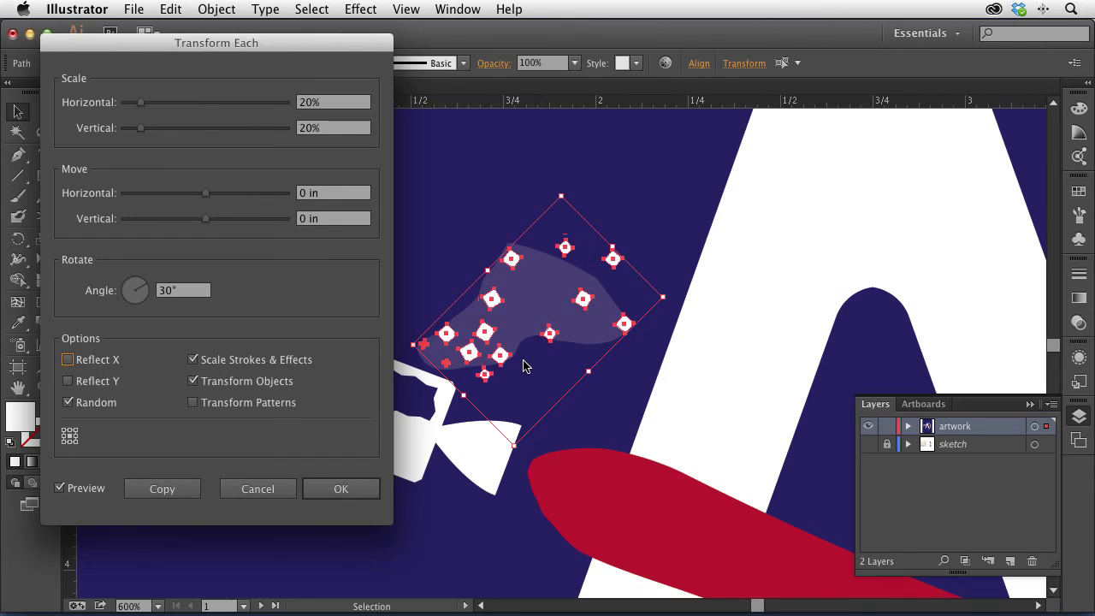
- Set the horizontal and vertical scale to 10%, apply the random transformation to the diamonds, and deselect them
click(354, 103)
text(10)
key(Tab)
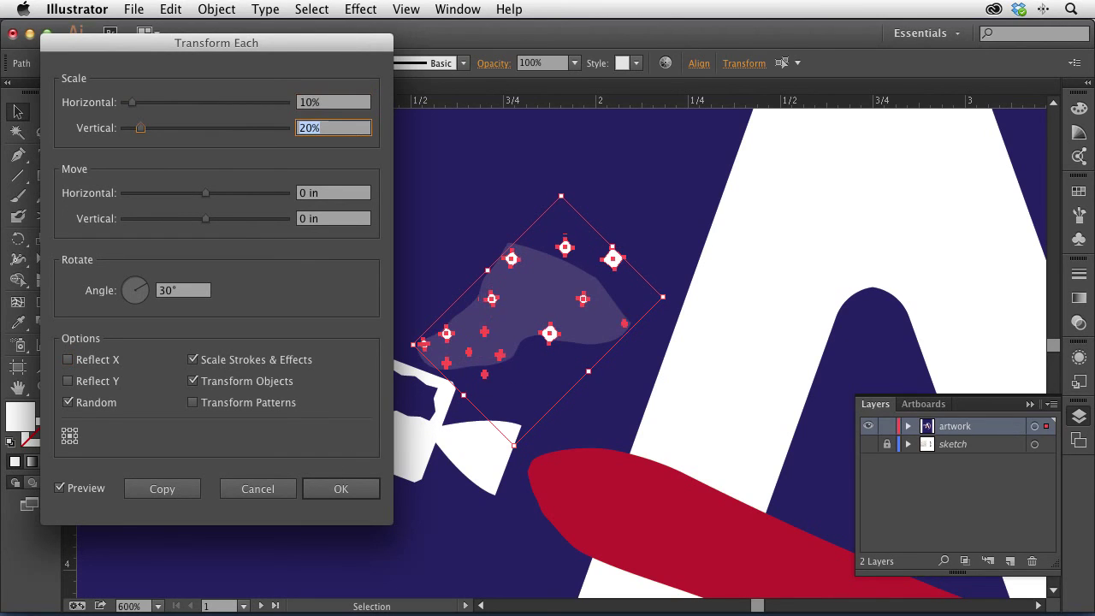
text(10)
key(Tab)
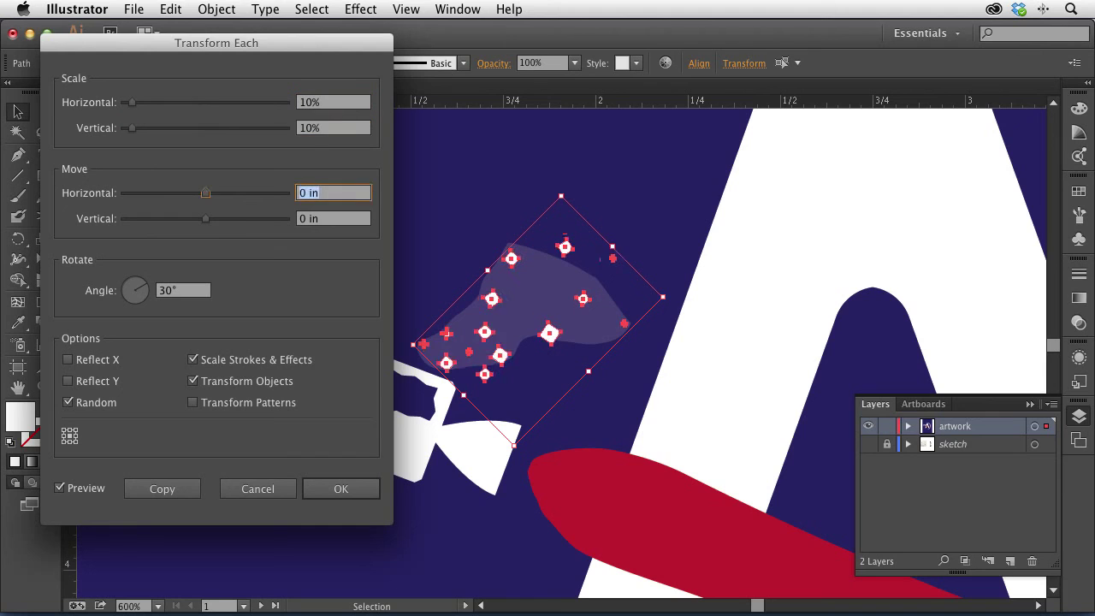
click(359, 490)
click(379, 242)
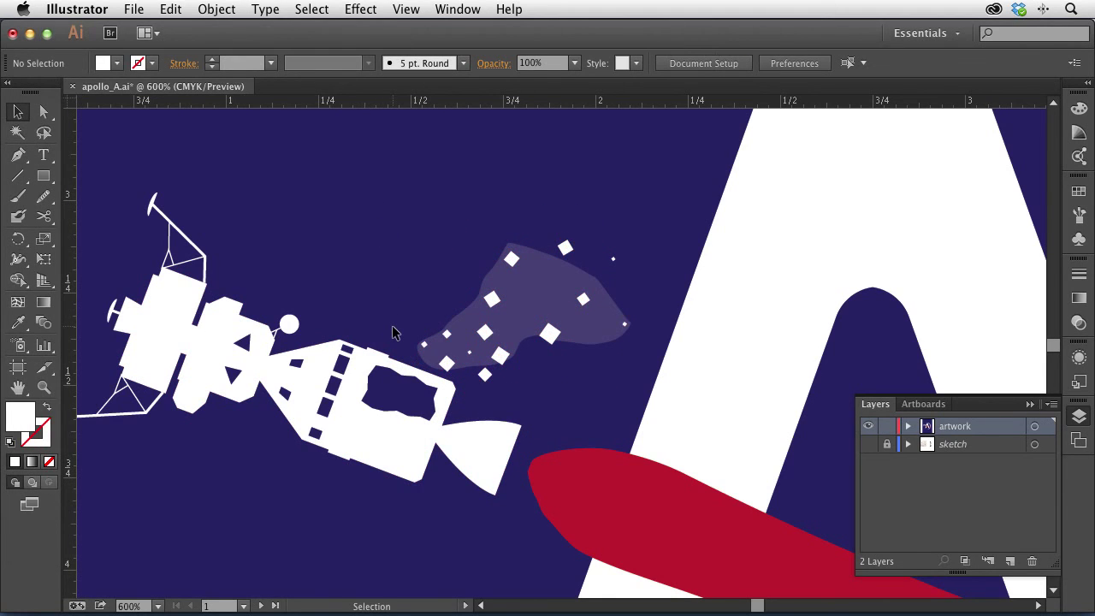
- Add the text "APOLLO 13" in the navy area above the logo and fill it with white
key(super+1)
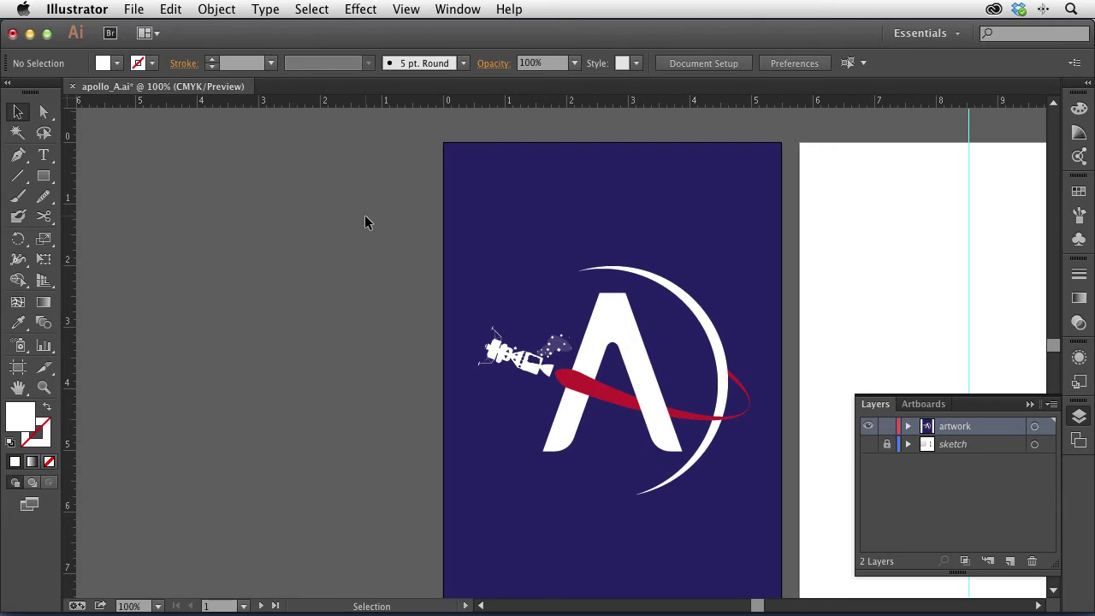
click(45, 156)
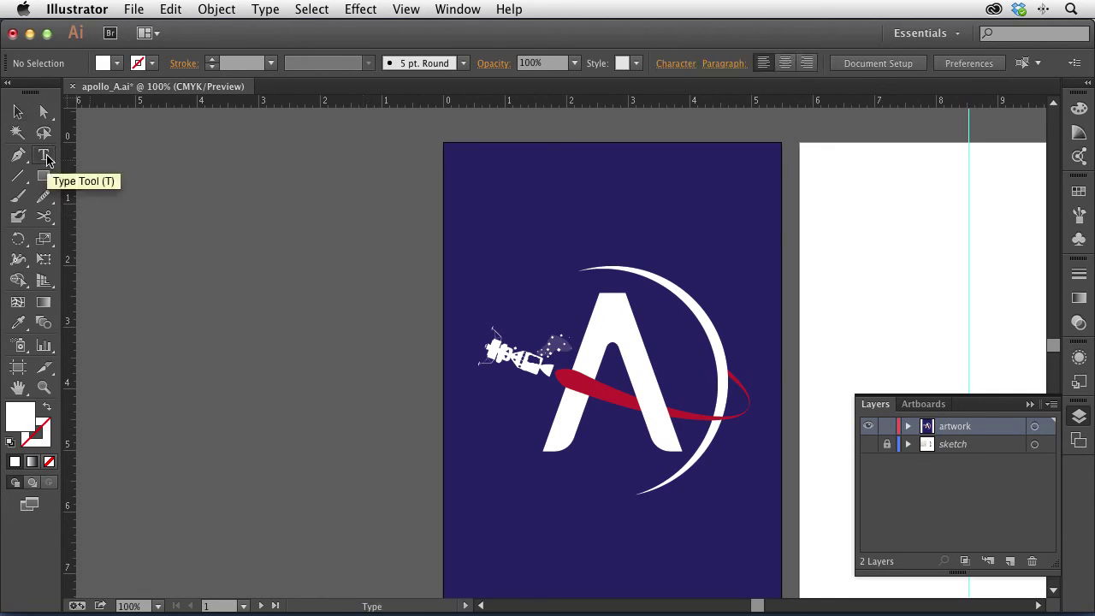
click(526, 186)
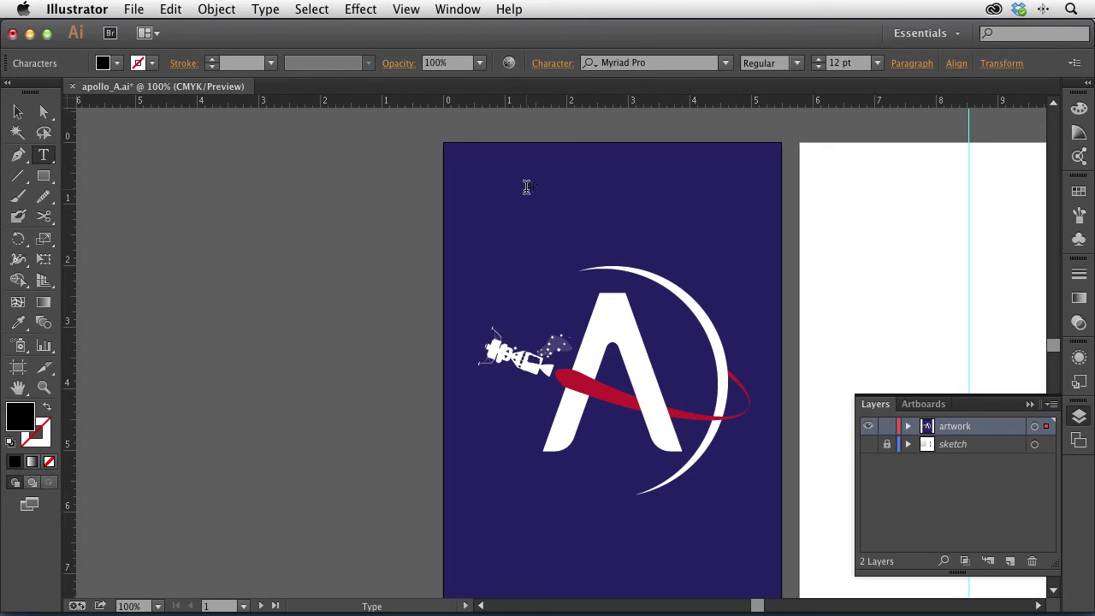
text(APOLLO 11)
click(17, 111)
click(105, 64)
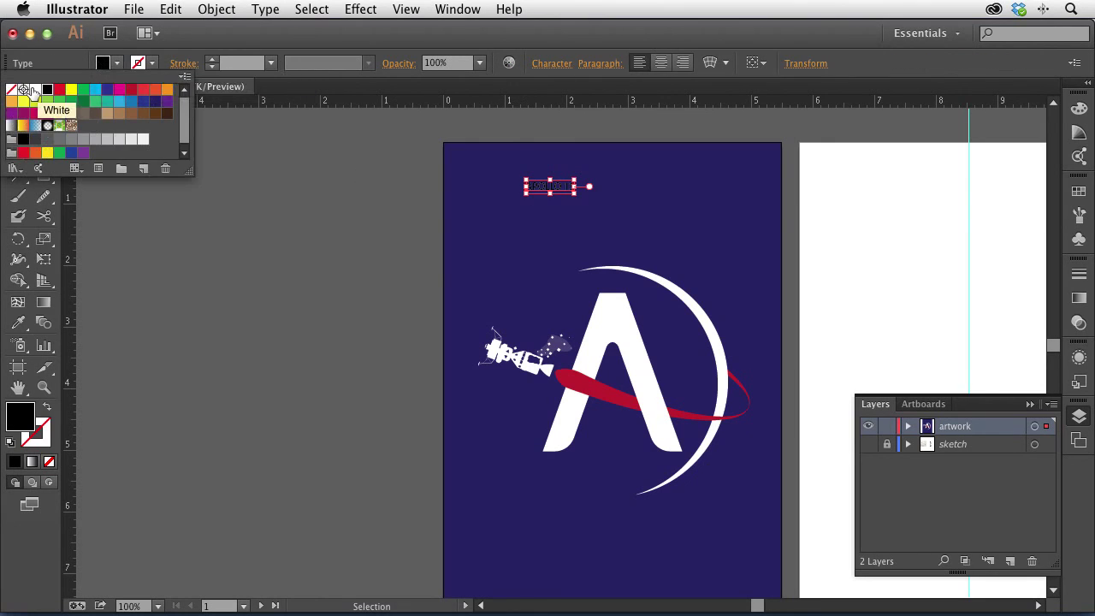
click(31, 89)
key(Escape)
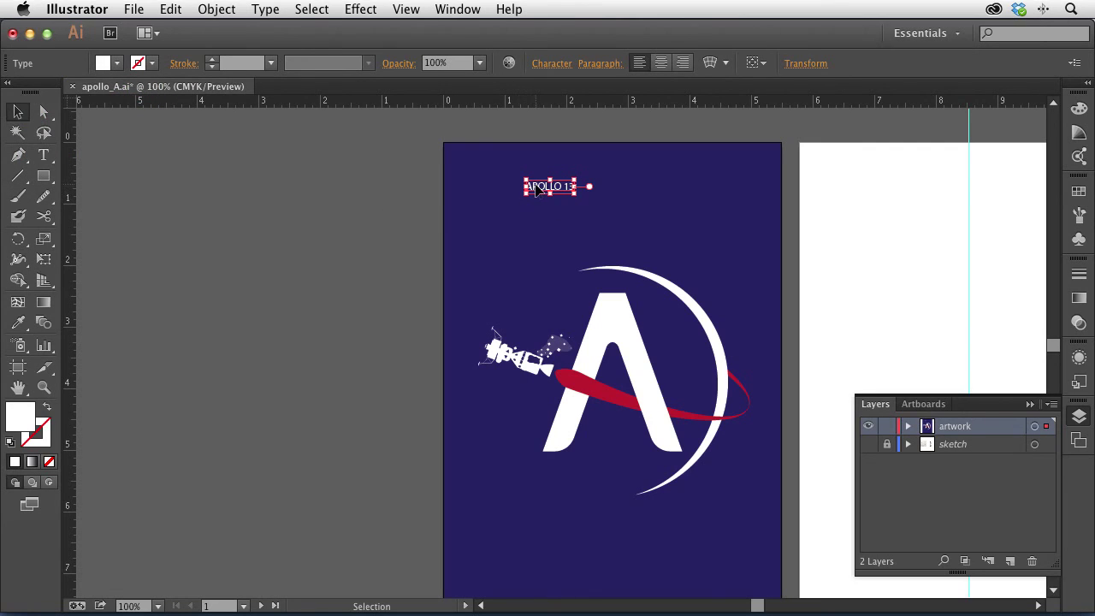
- Center-align the "APOLLO 13" text, center it horizontally on the artboard, and move it slightly down toward the logo
drag(535, 188, 511, 189)
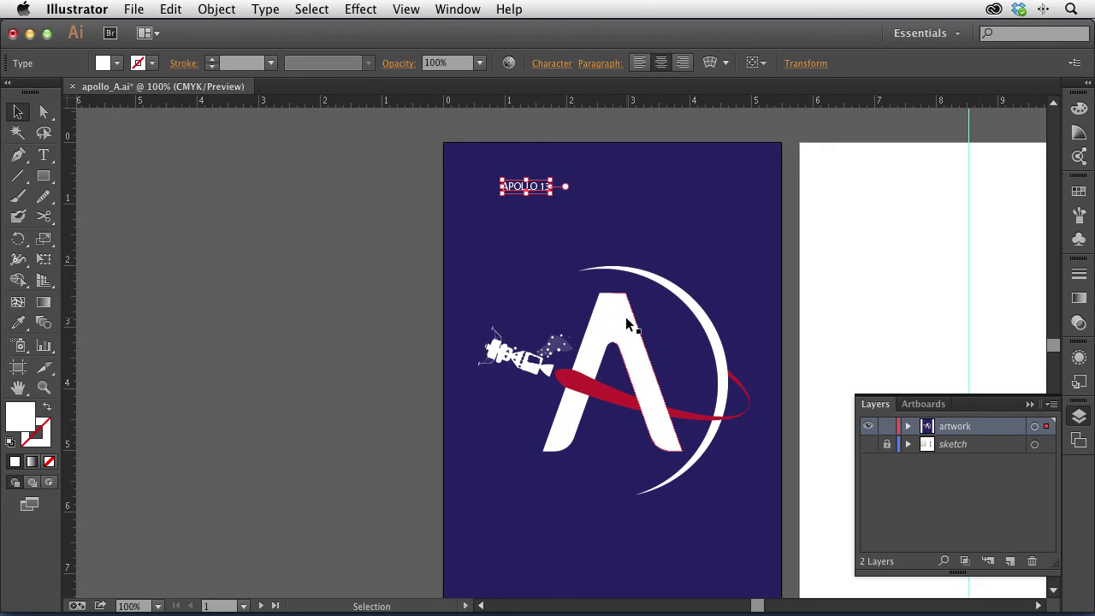
click(764, 65)
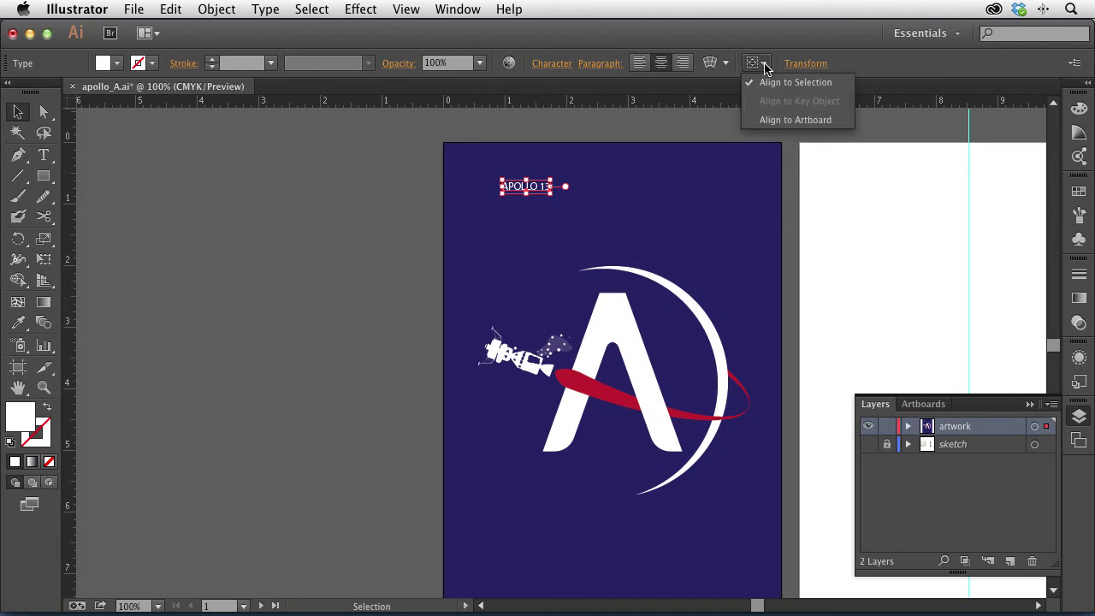
click(778, 121)
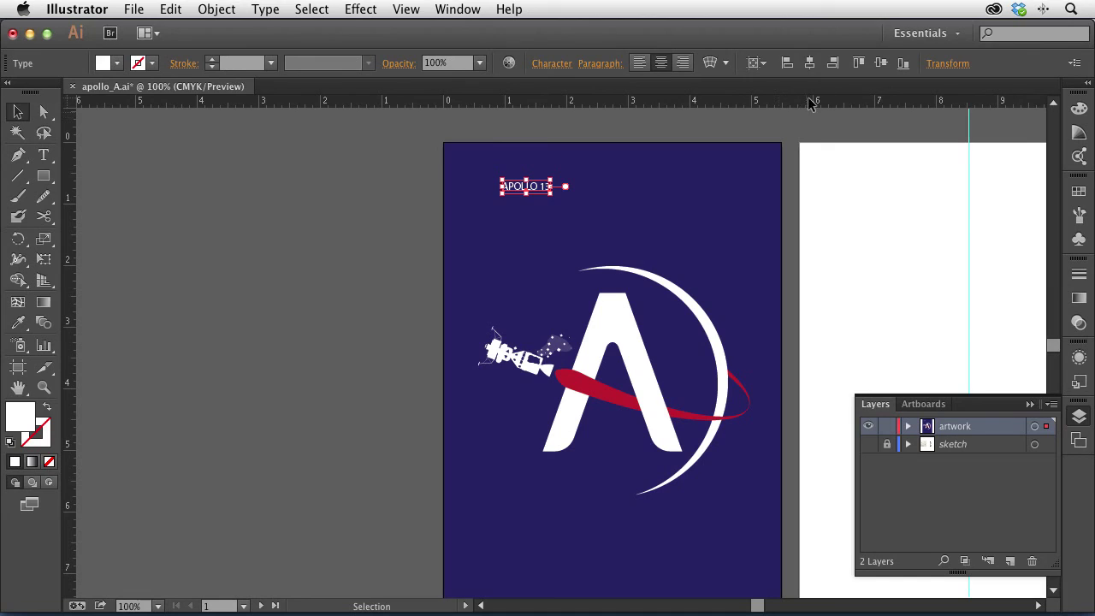
click(809, 63)
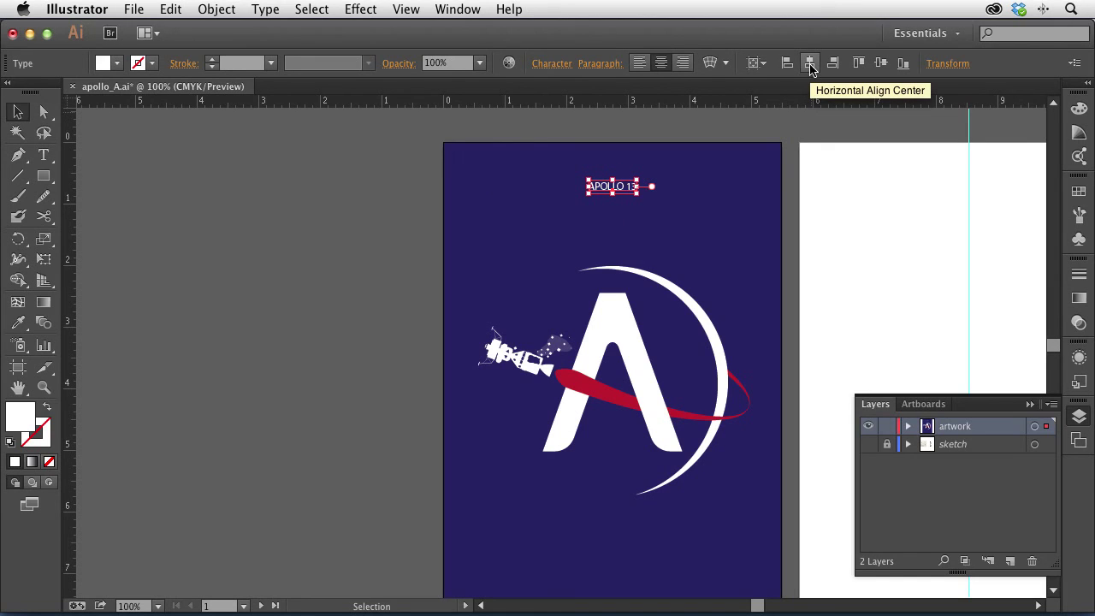
drag(624, 189, 625, 220)
drag(679, 276, 655, 192)
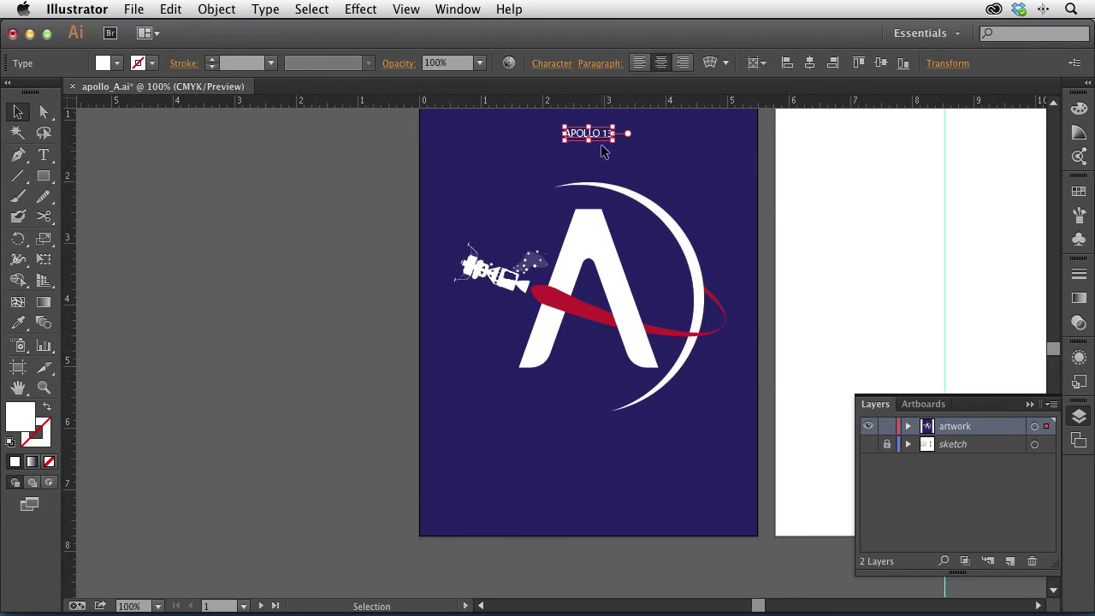
- Duplicate the "APOLLO 13" text straight down below the logo and change the copy to "JIM LOVELL"
drag(604, 139, 614, 477)
double_click(601, 467)
triple_click(601, 467)
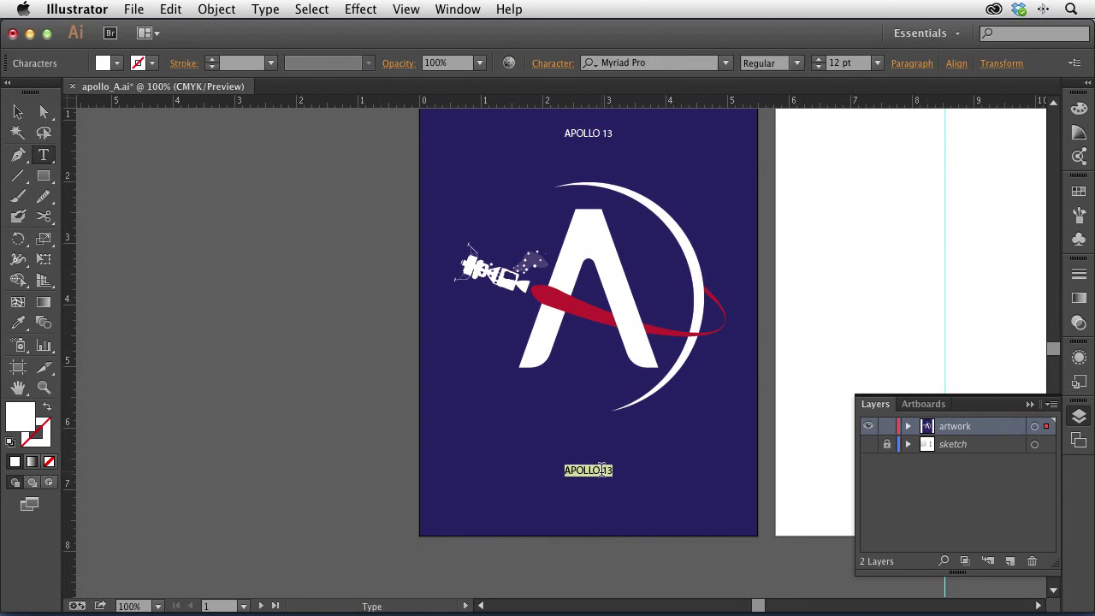
text(JIM LOVELL)
click(17, 112)
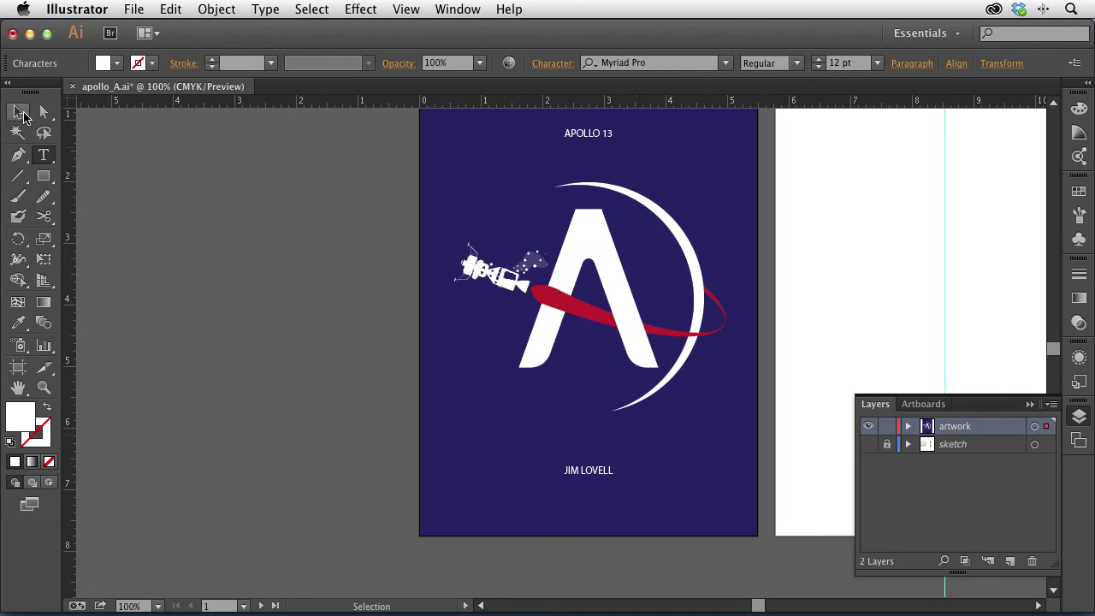
- Widen the letter spacing of both text lines considerably and set their font to Museo Slab 300
shift+click(567, 137)
key(alt+Right)
key(alt+Right)
key(alt+Right)
key(alt+Right)
key(alt+Right)
key(alt+Right)
key(alt+Right)
key(alt+Right)
key(alt+Right)
key(alt+Right)
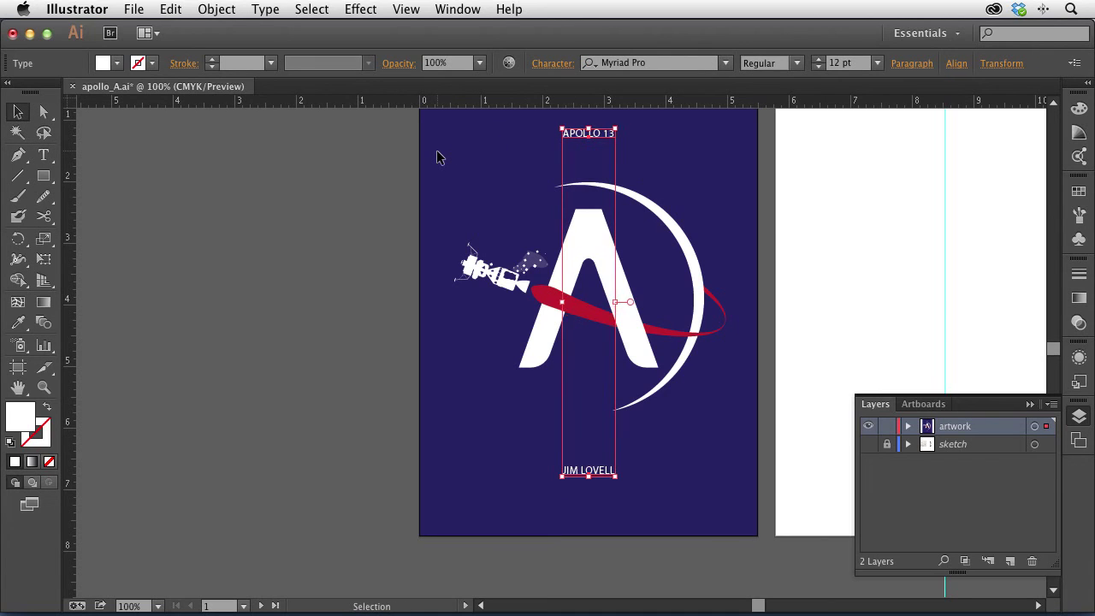
key(alt+Right)
key(alt+Right)
key(alt+Right)
key(alt+Right)
key(alt+Right)
key(alt+Right)
key(alt+Right)
key(alt+Right)
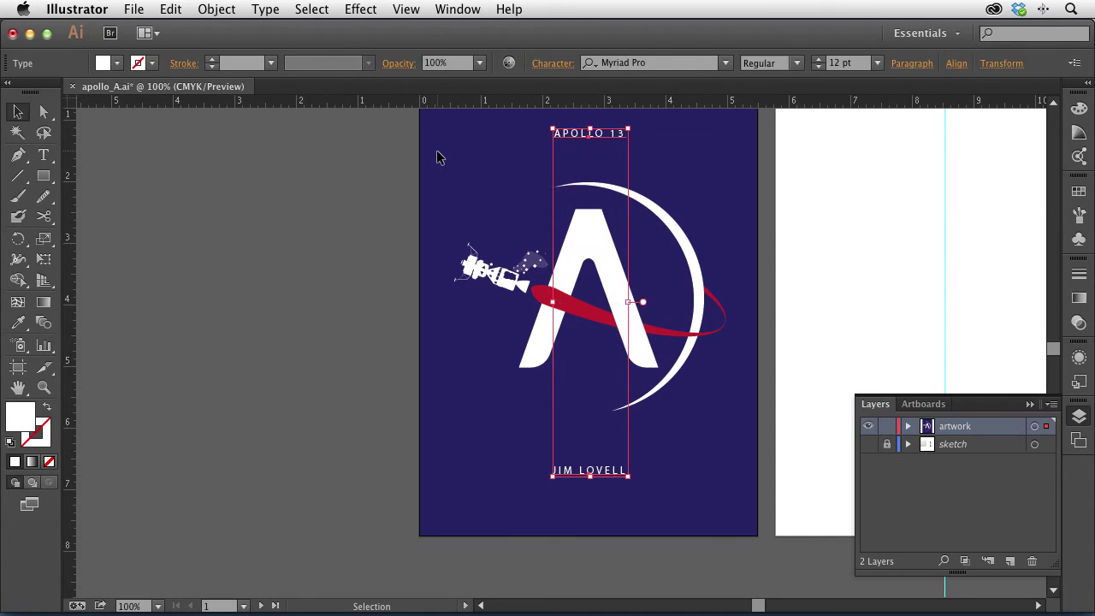
key(alt+Right)
key(alt+Right)
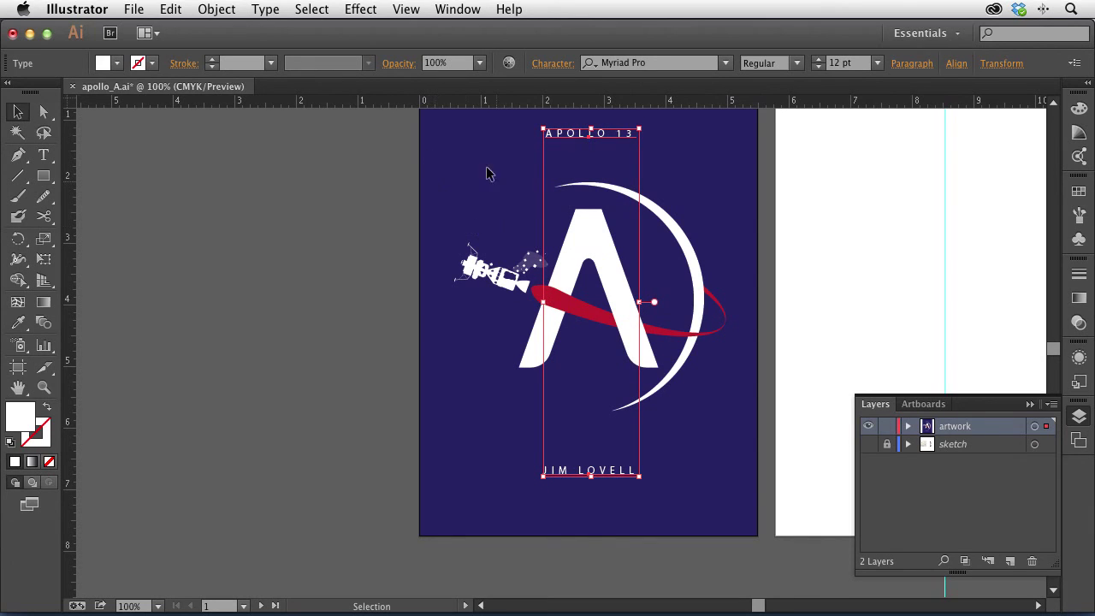
click(724, 64)
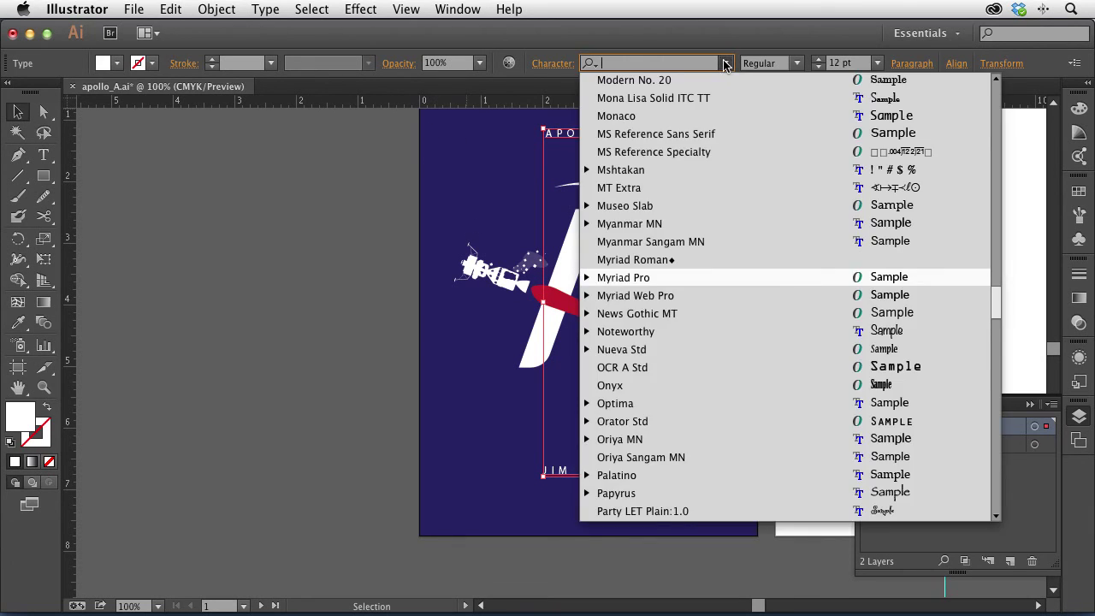
click(654, 206)
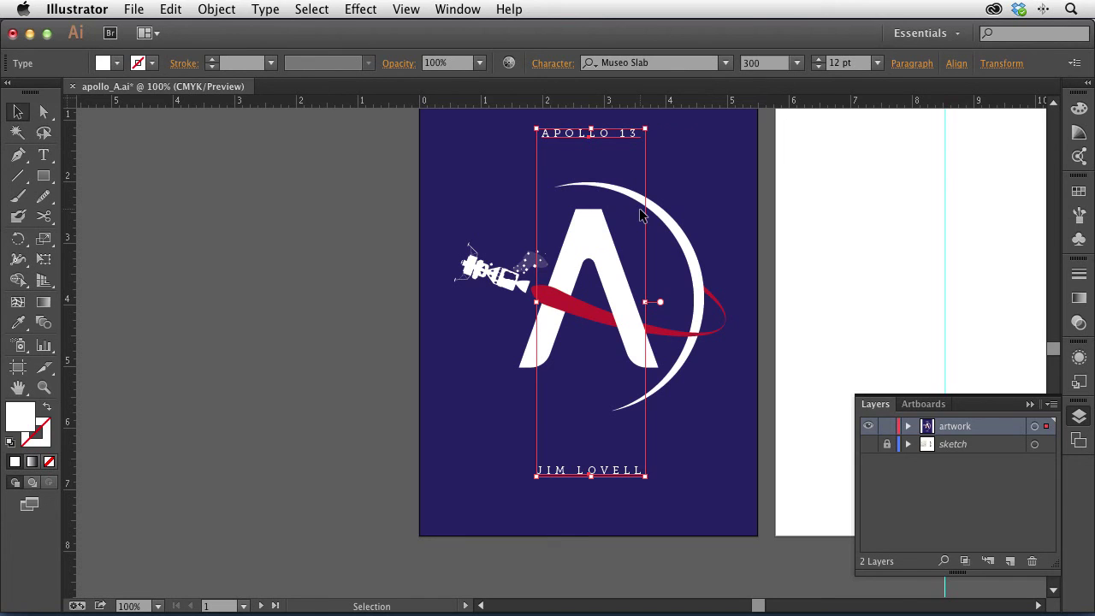
- Review the synced fonts in Creative Cloud, return to the artwork, and deselect the text to view the cover
click(993, 9)
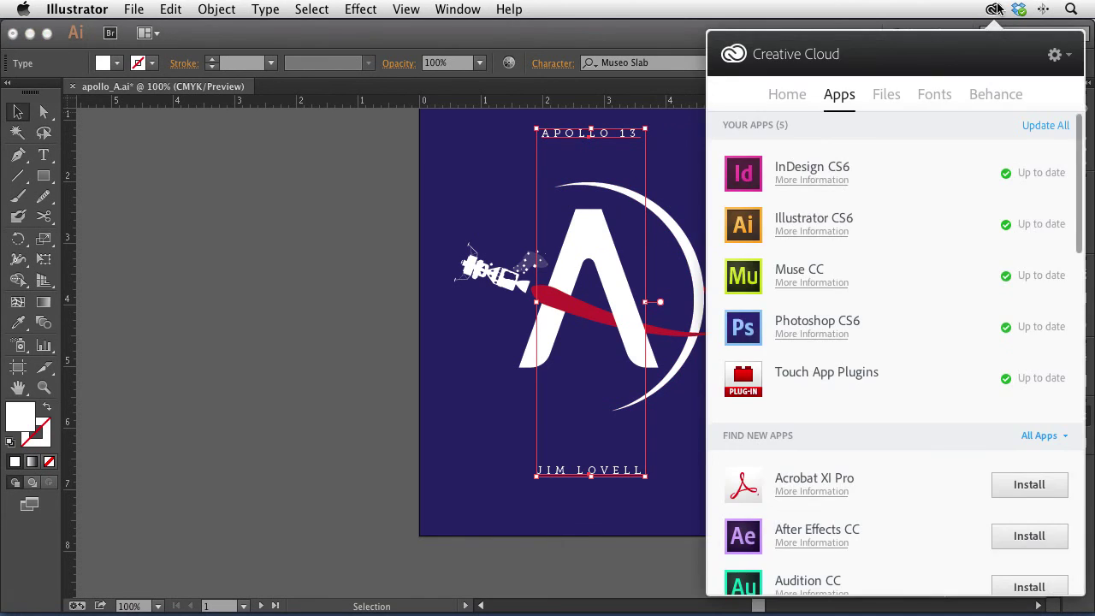
click(933, 96)
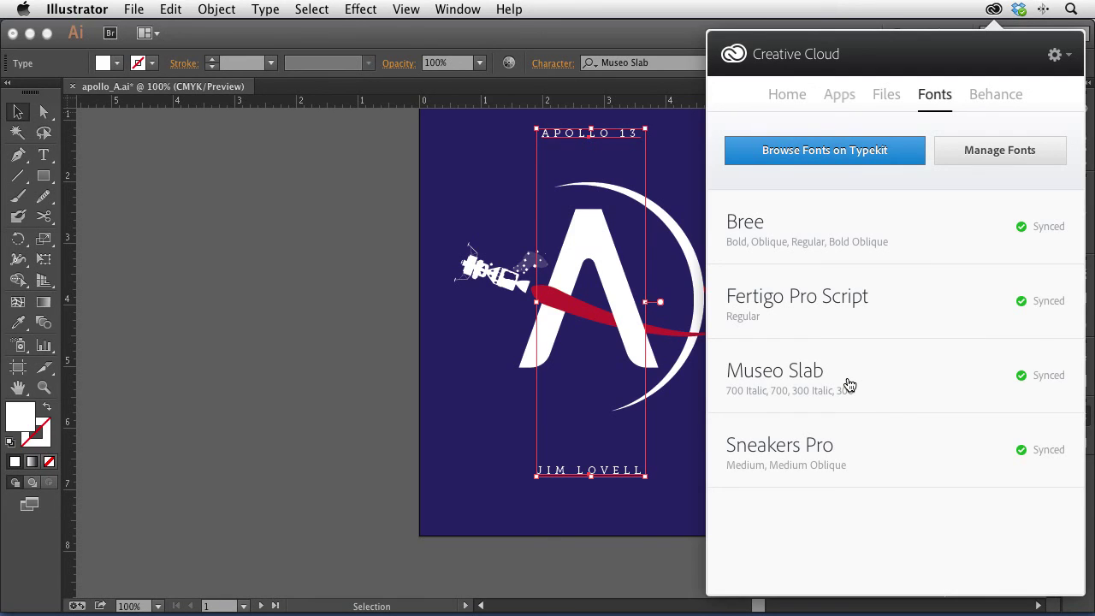
click(338, 340)
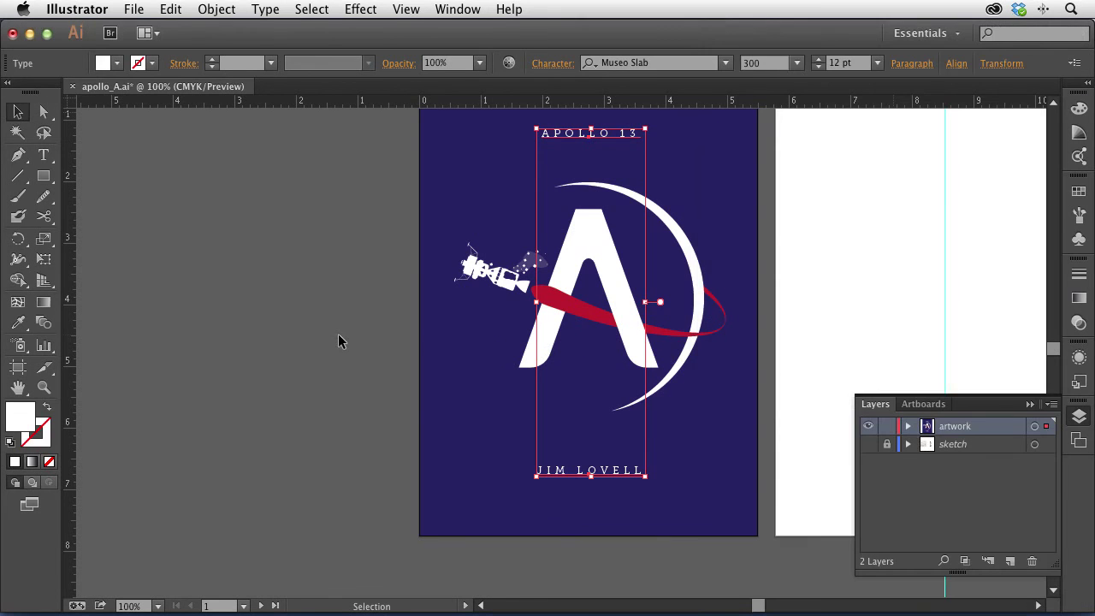
click(335, 340)
drag(357, 261, 286, 304)
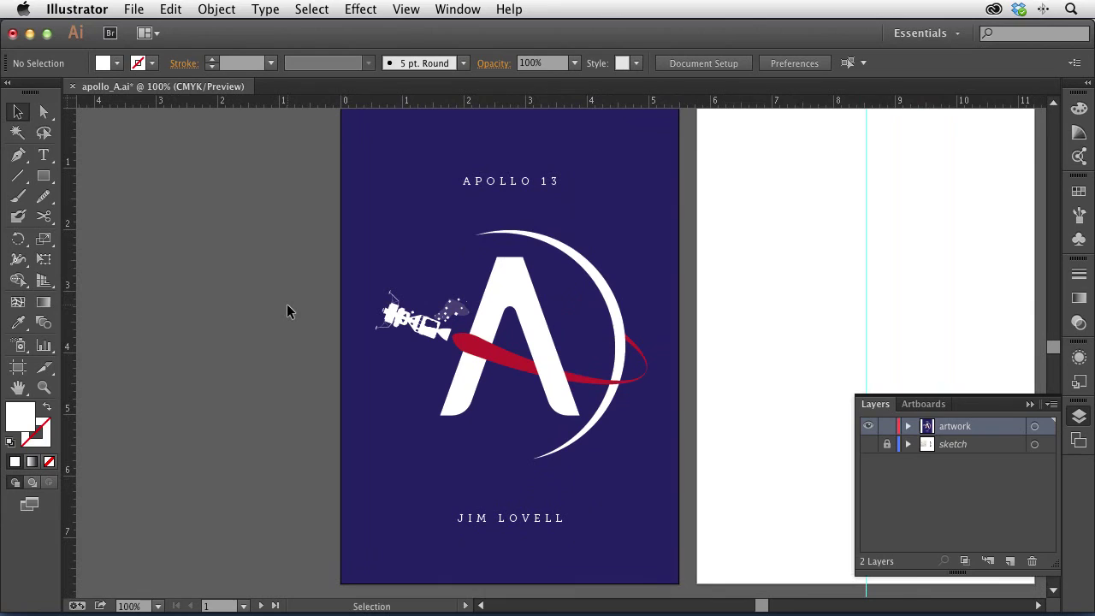